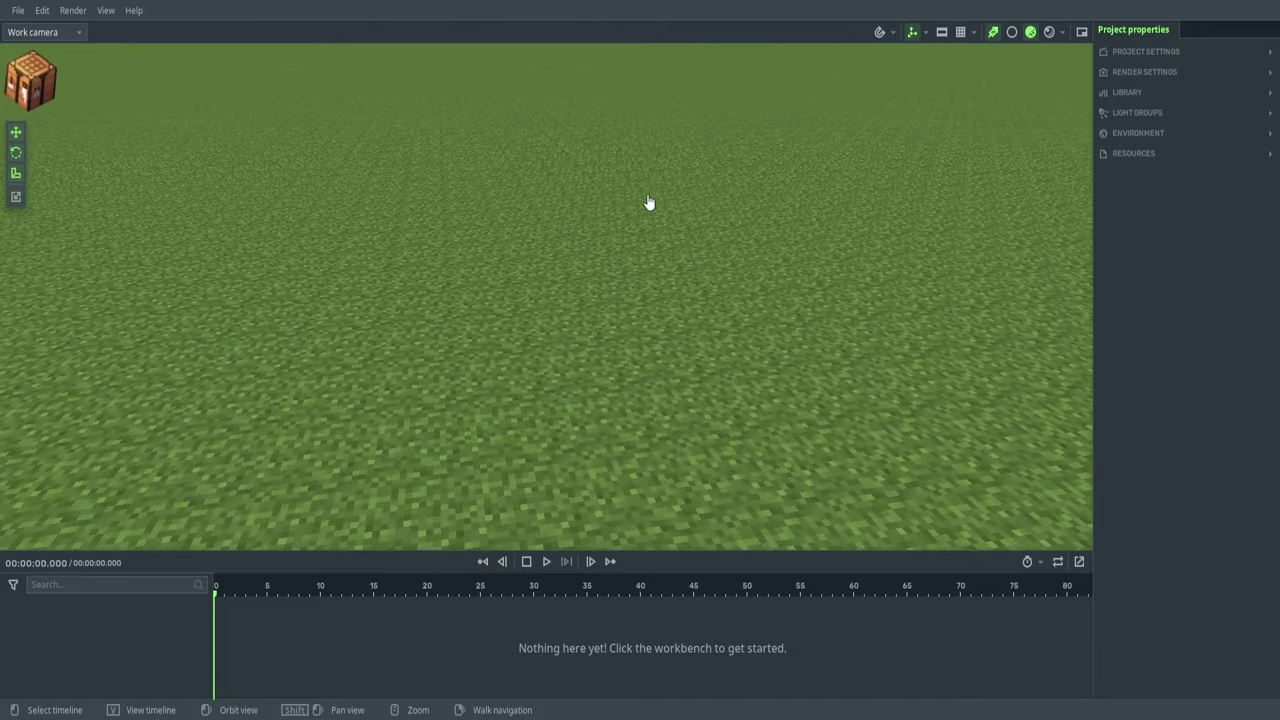
- Create a particle spawner from the Default spawner preset and open it for editing
left_click(37, 82)
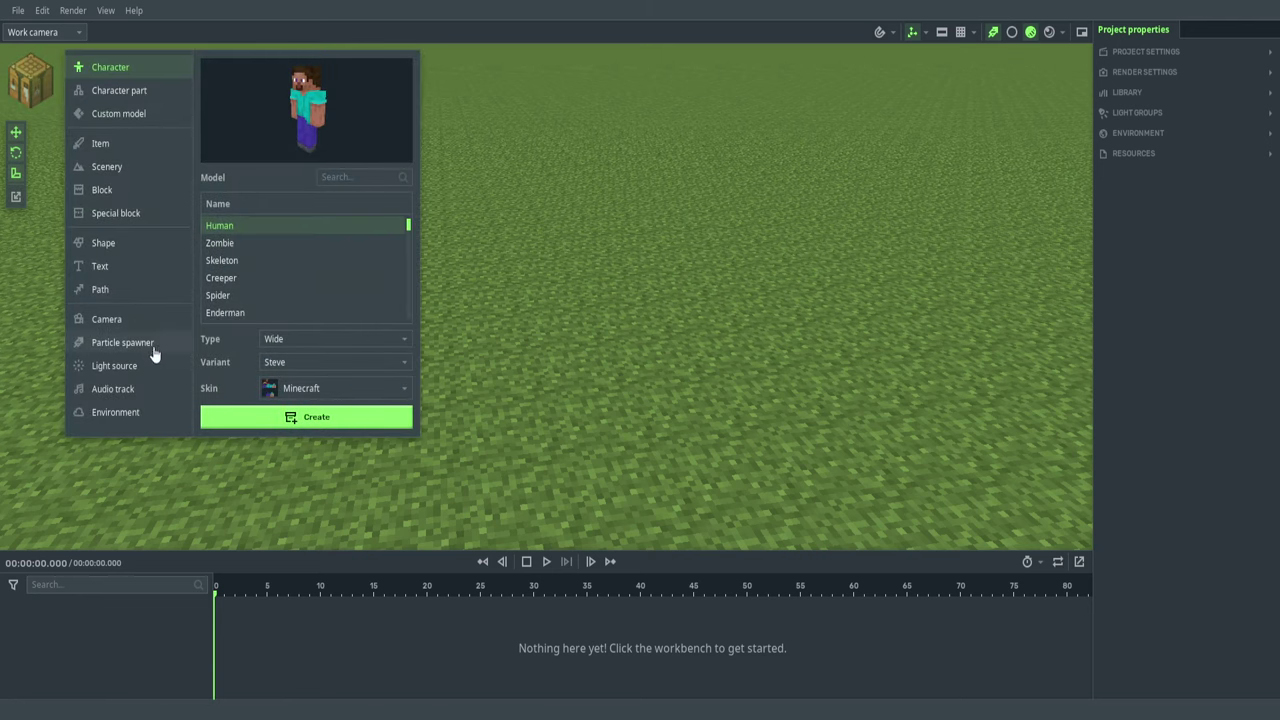
left_click(122, 342)
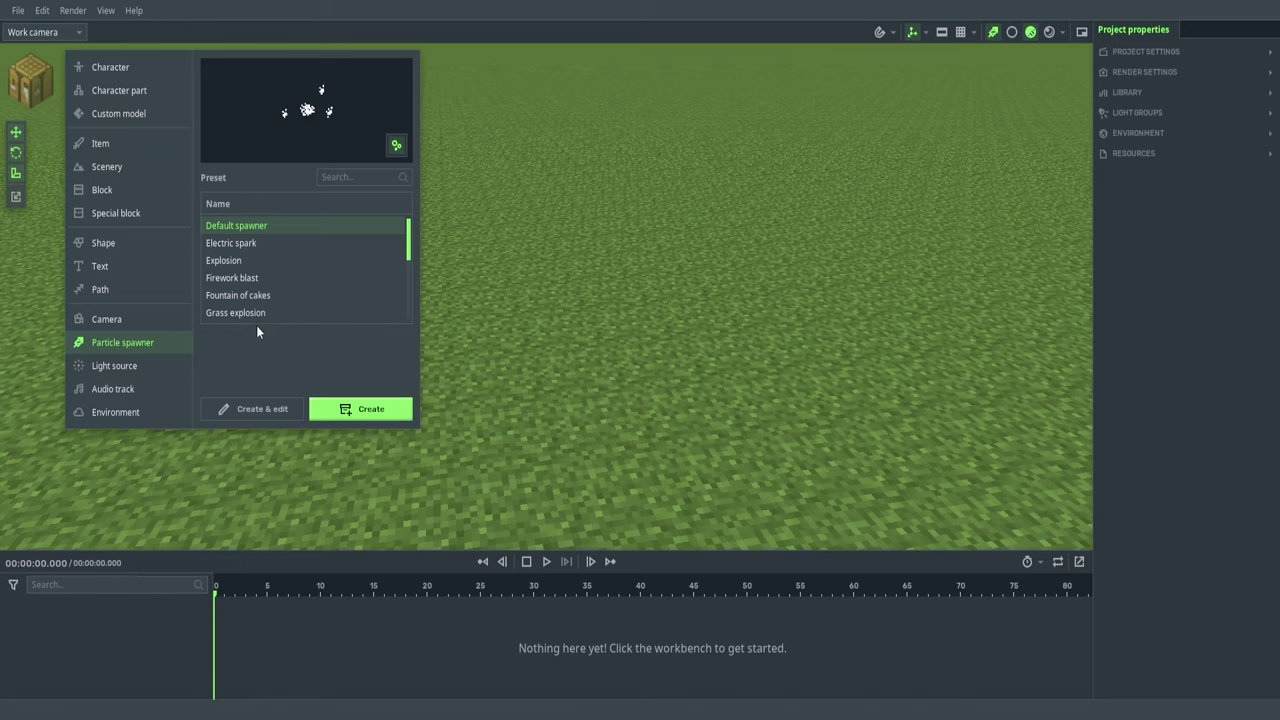
left_click(262, 409)
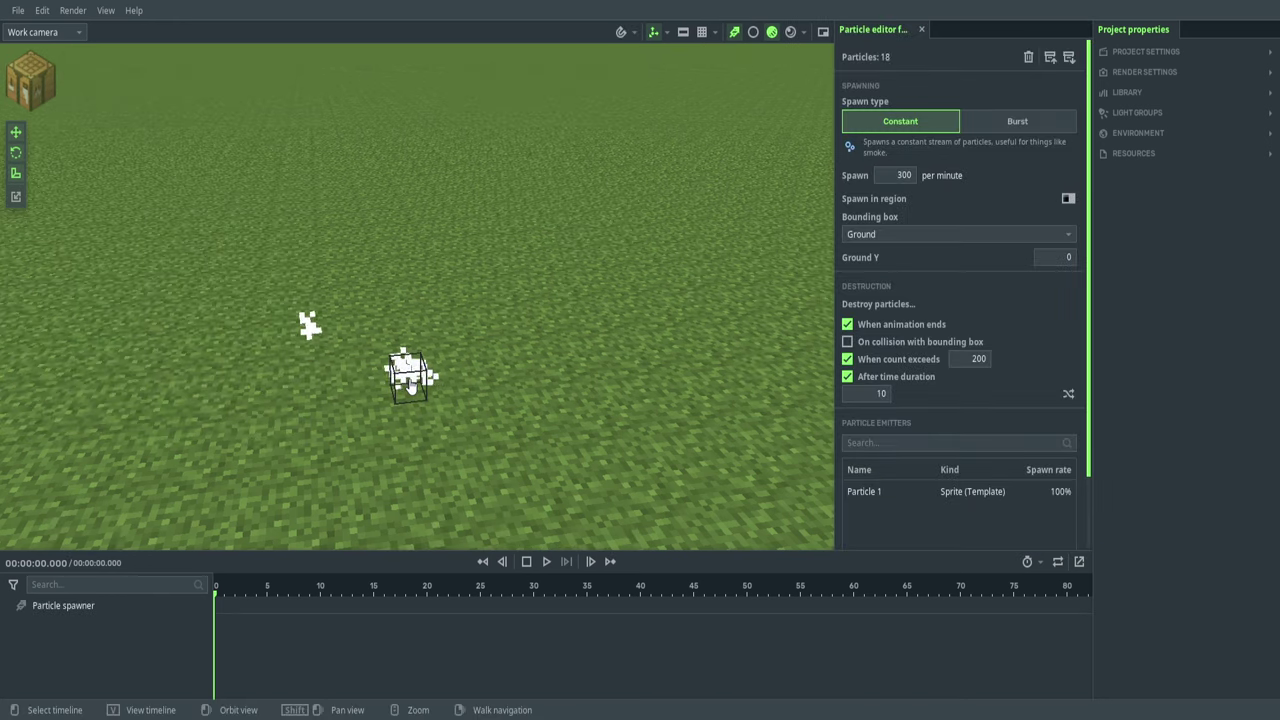
- Create an untextured sphere shape in the project
left_click(34, 82)
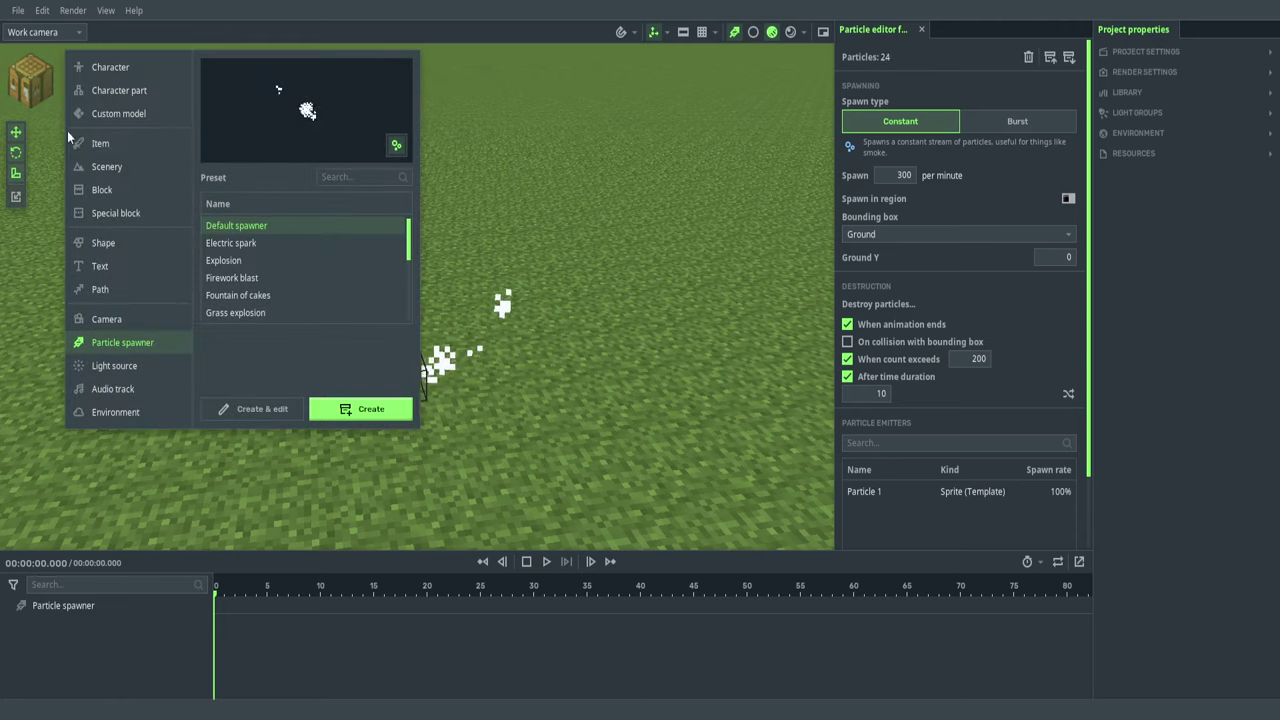
left_click(127, 241)
left_click(287, 179)
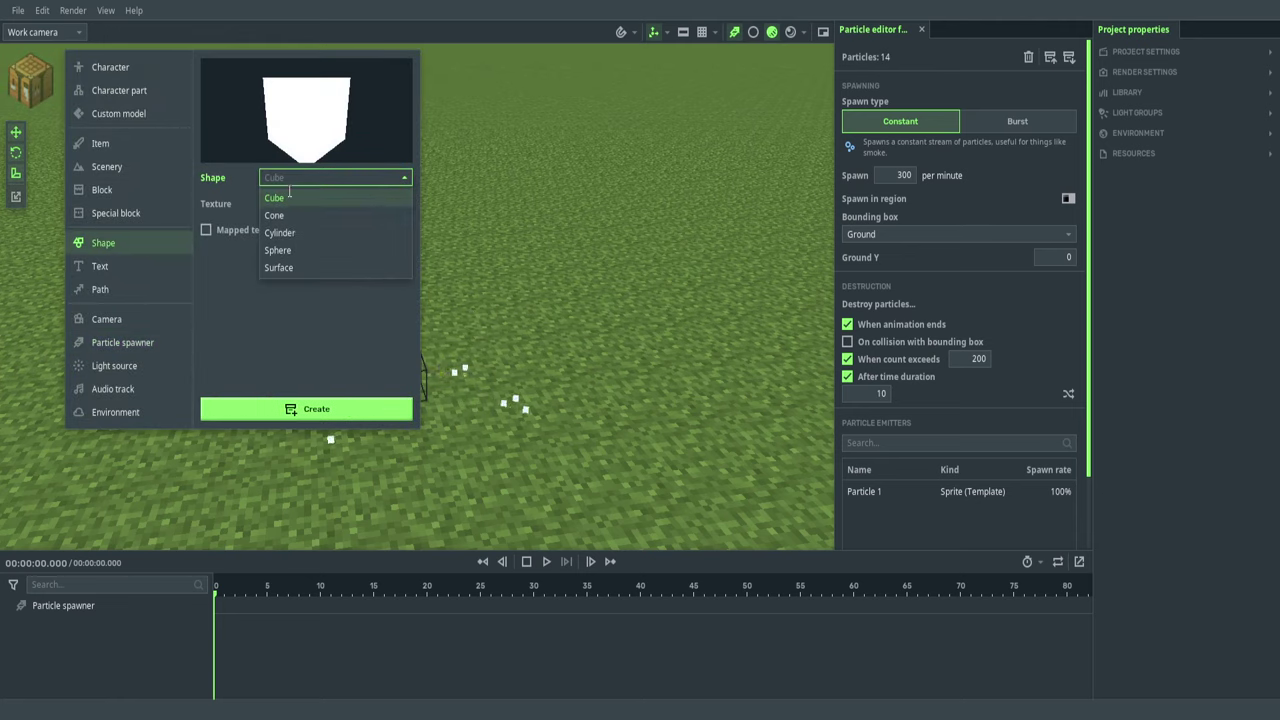
left_click(295, 250)
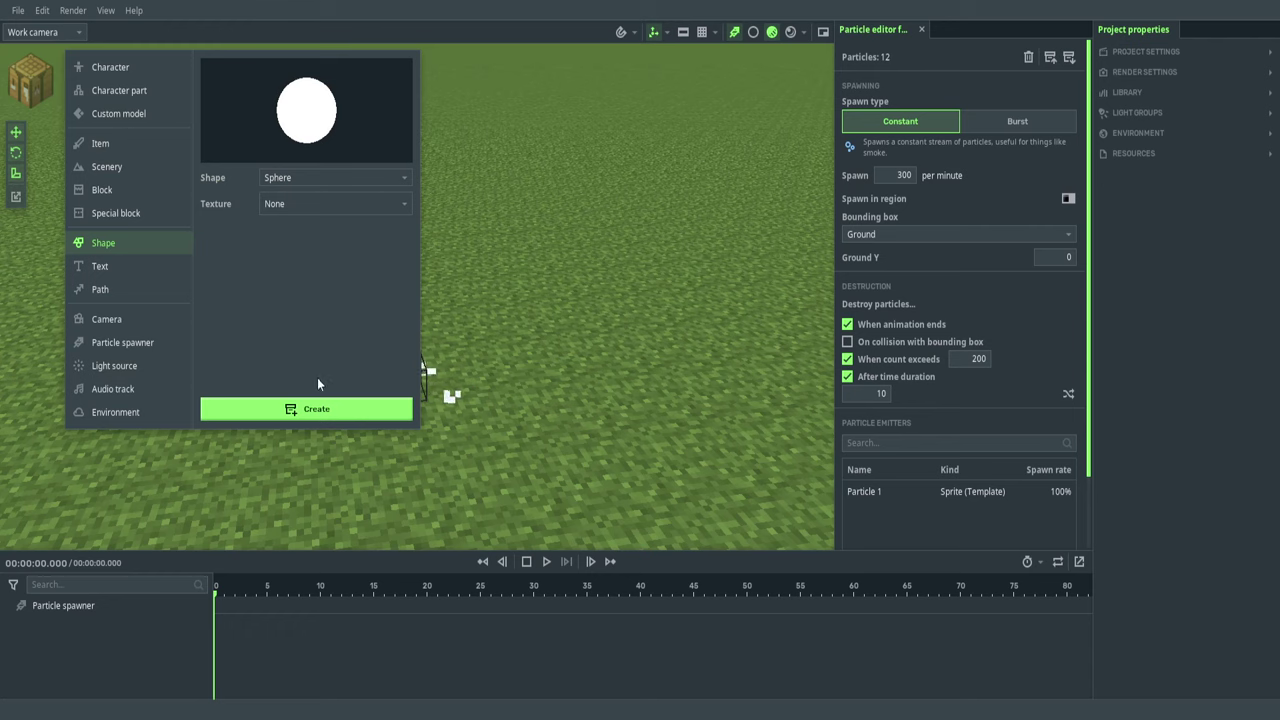
left_click(320, 412)
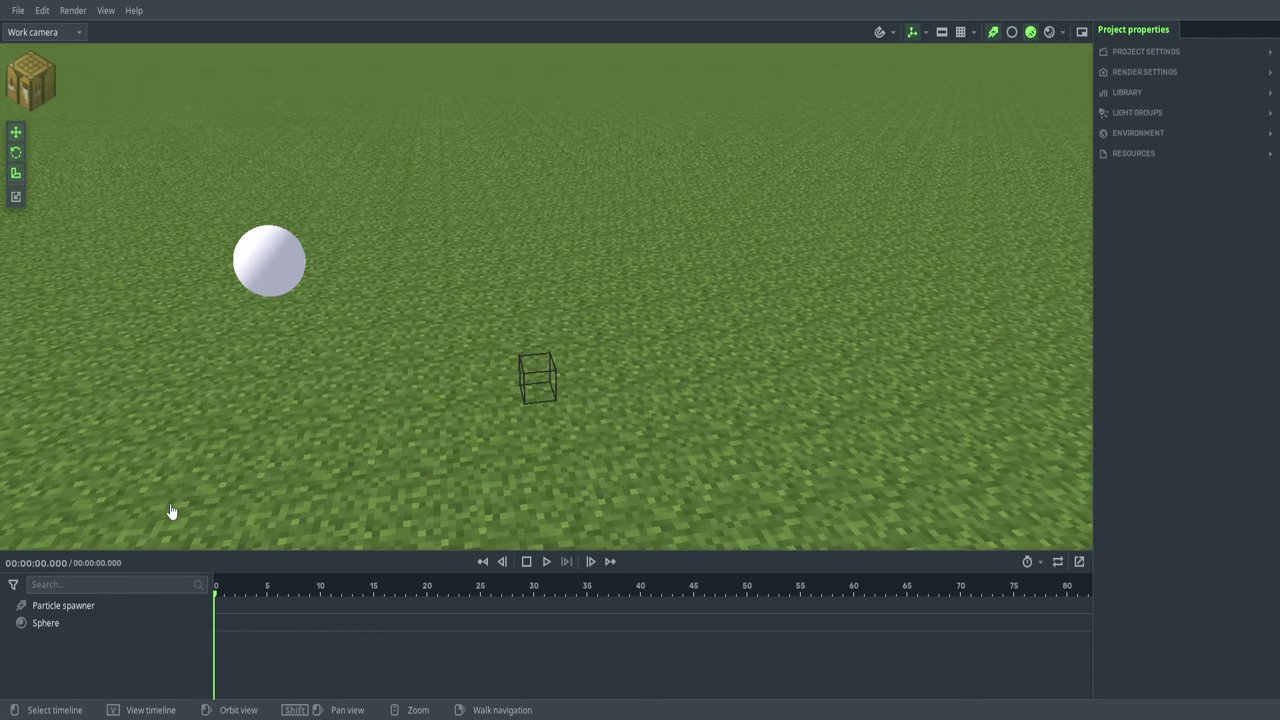
- Delete the sphere instance from the timeline
left_click(45, 624)
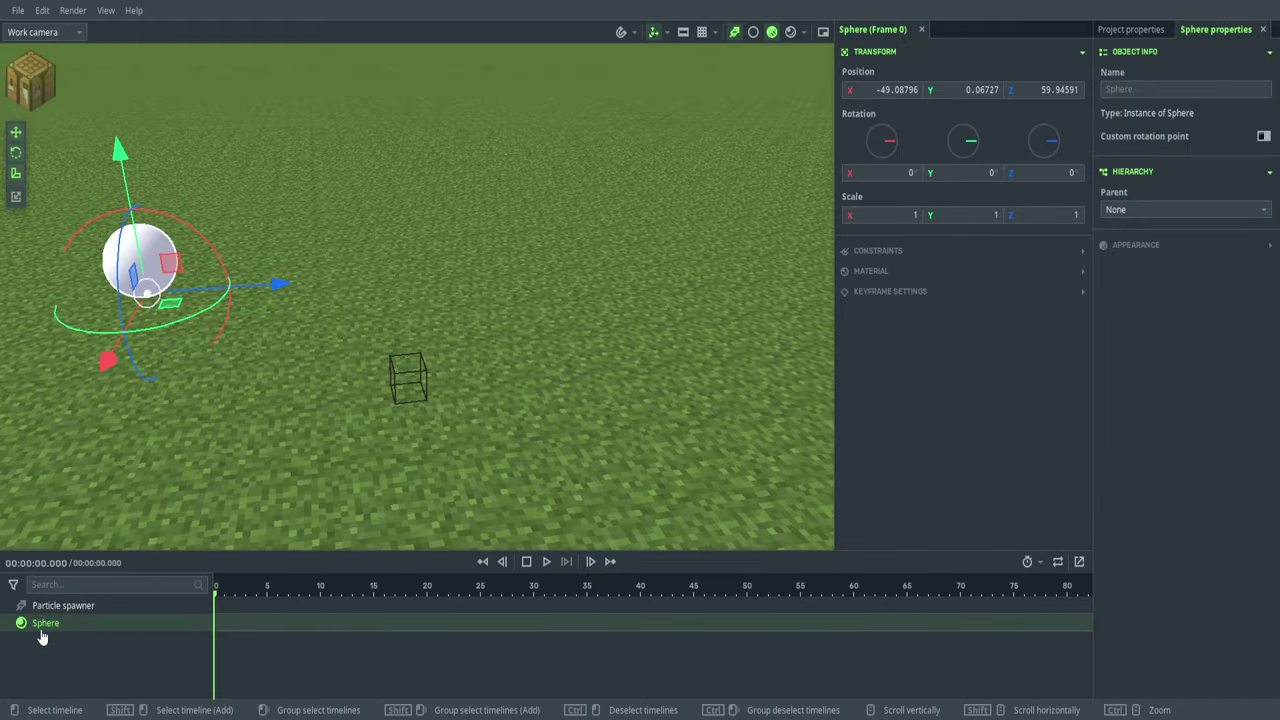
right_click(43, 633)
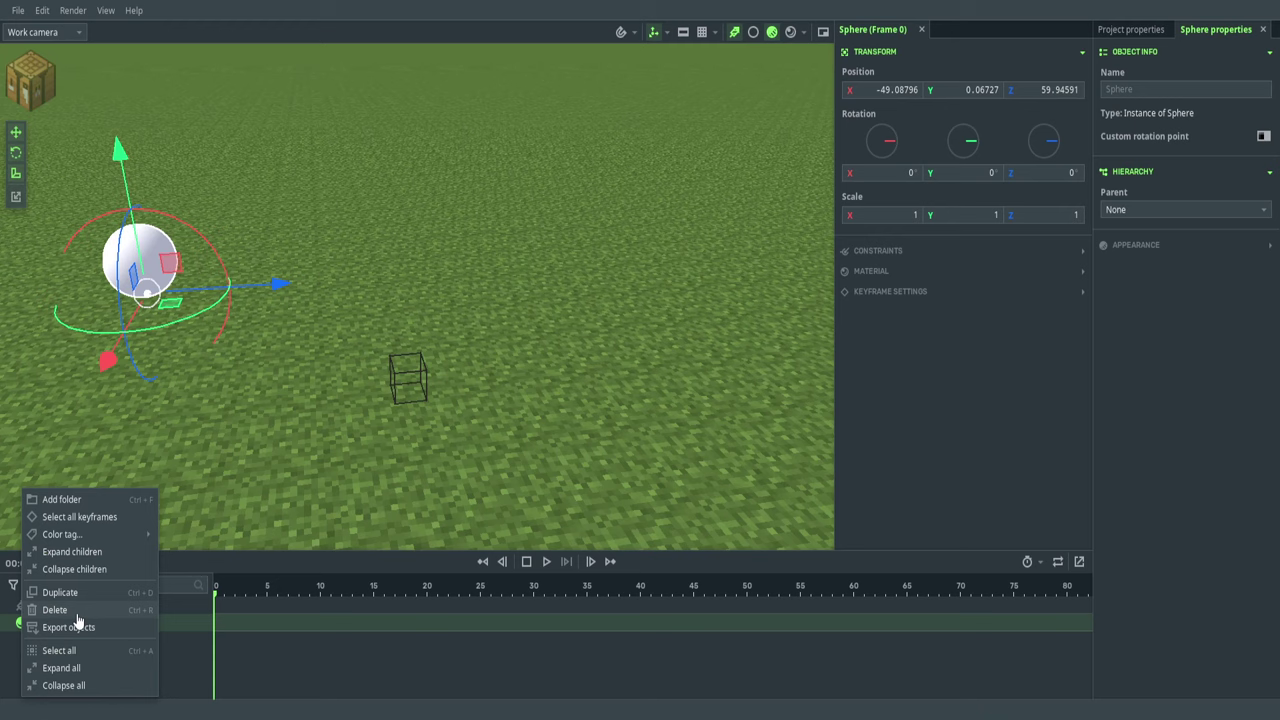
left_click(77, 612)
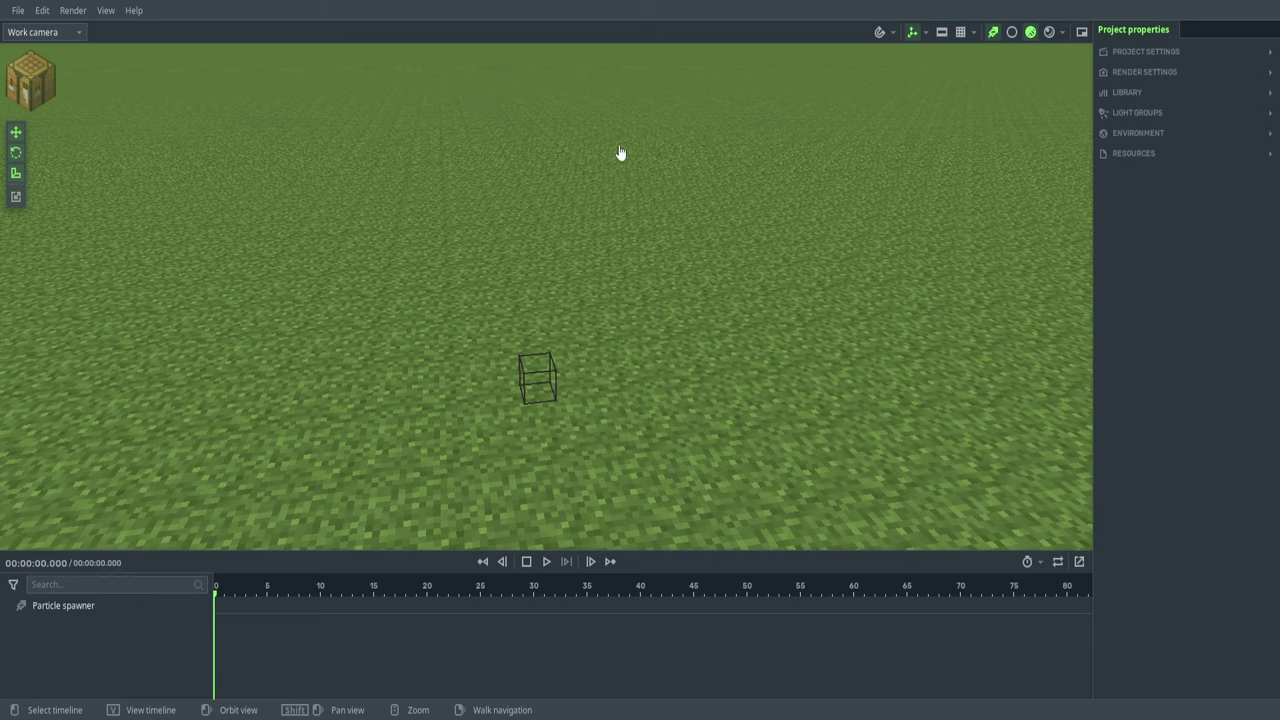
- Select the particle spawner in the scene and open its particle editor from the project library
left_click_drag(607, 332, 580, 339)
right_click_drag(603, 326, 600, 346)
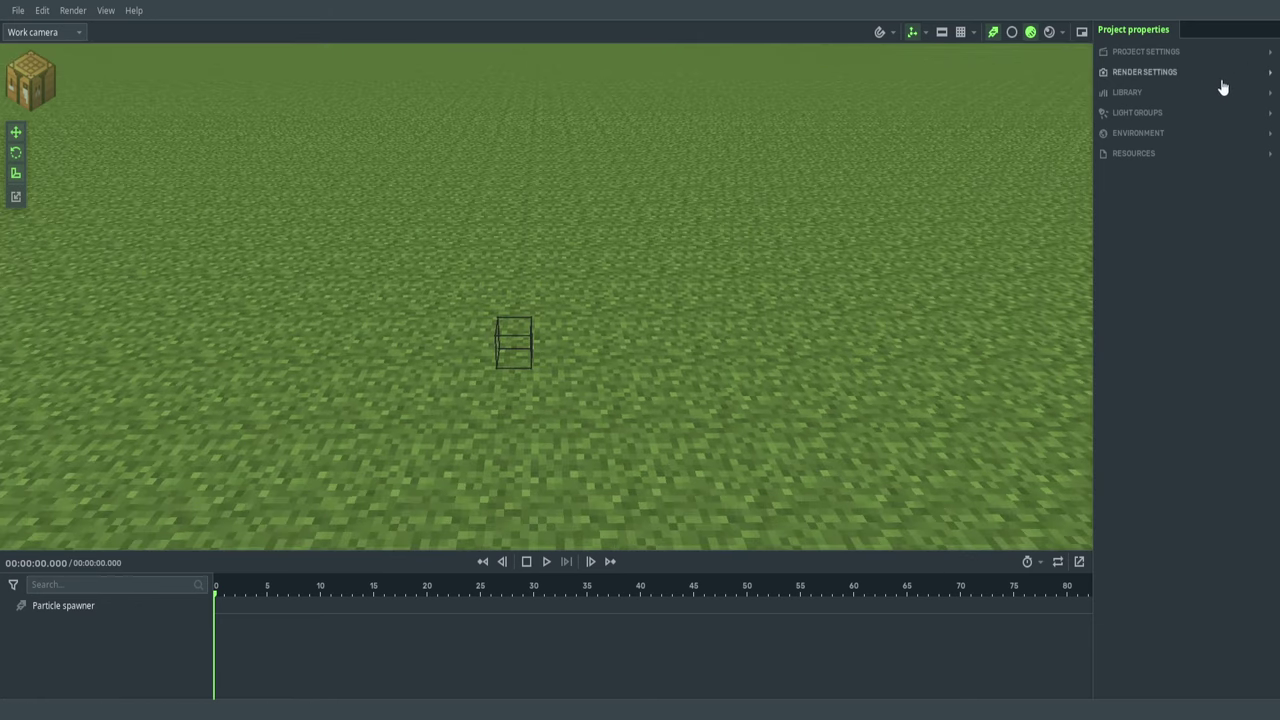
left_click(497, 338)
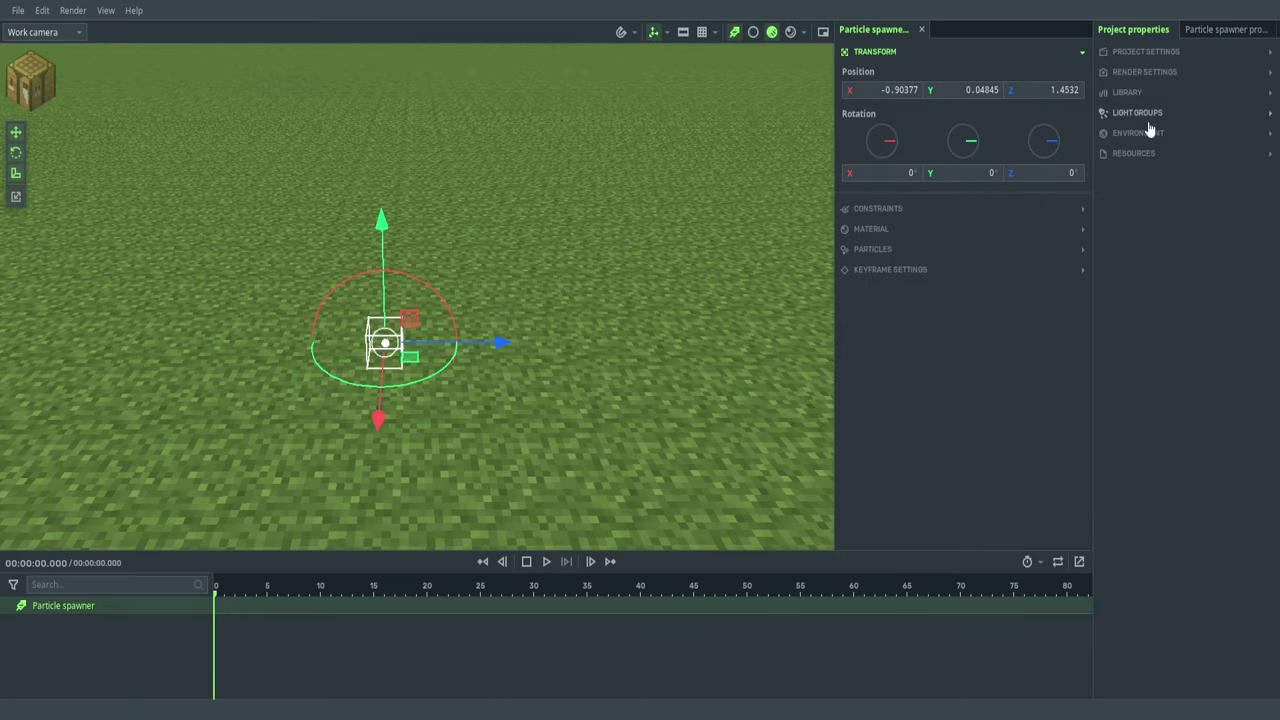
left_click(1137, 93)
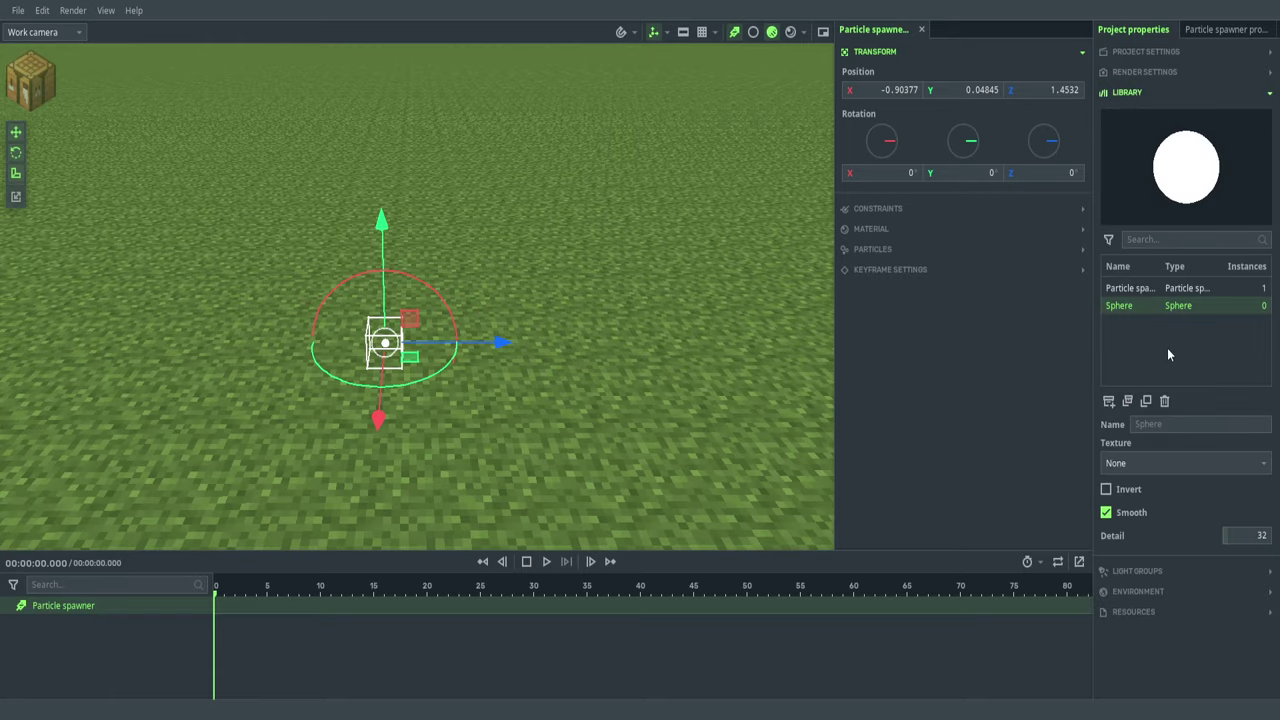
left_click(1158, 292)
left_click(1172, 452)
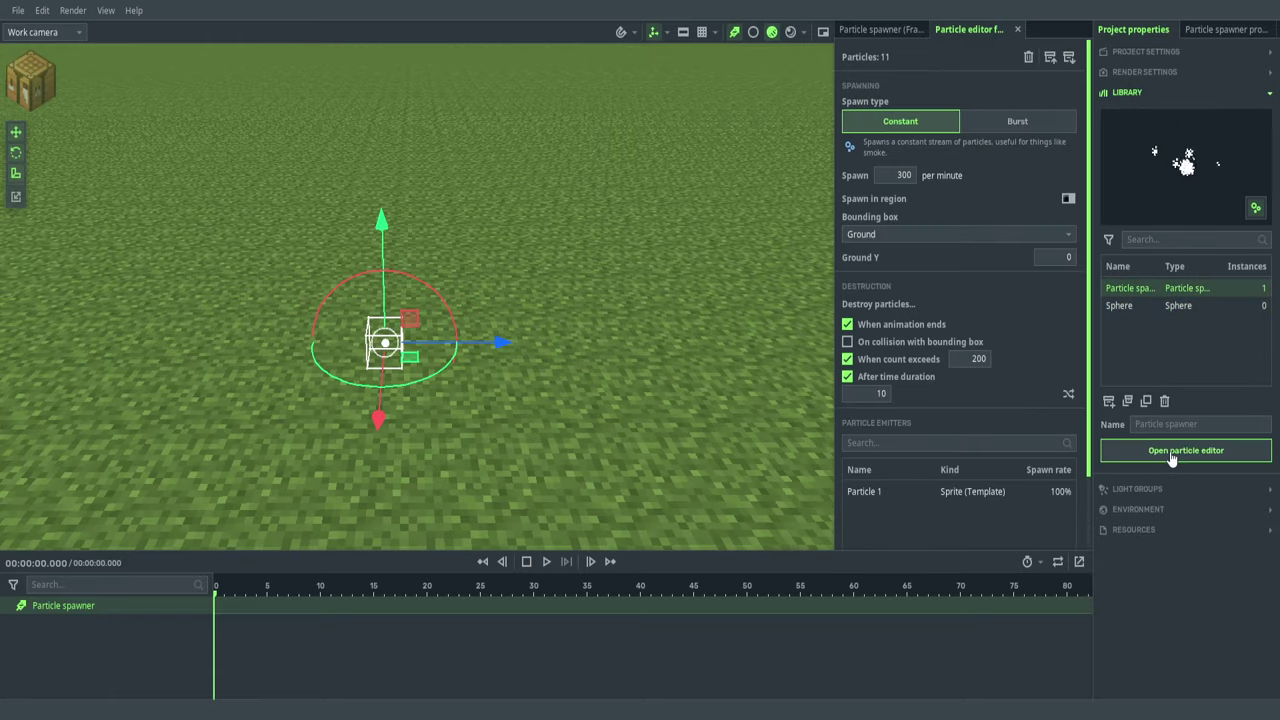
- Select the Particle 1 emitter and set the spawner's constant spawn rate to 50000 per minute
left_click_drag(543, 264, 526, 274)
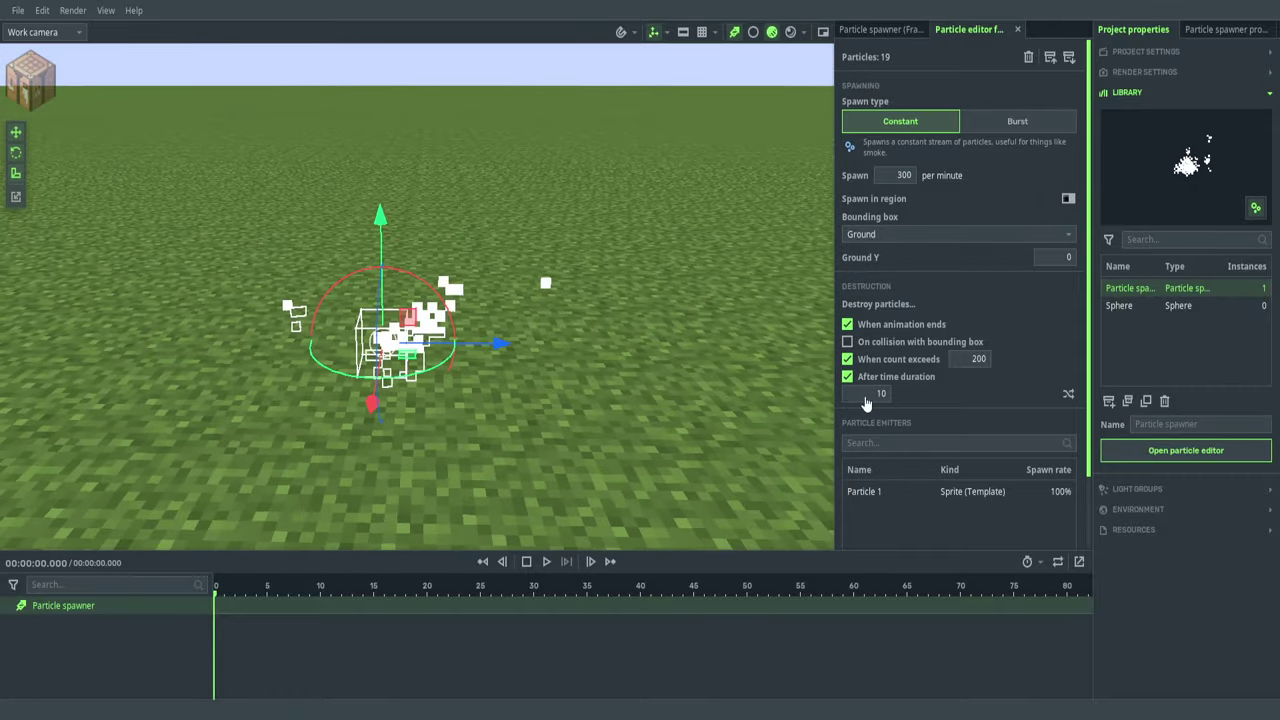
left_click(920, 485)
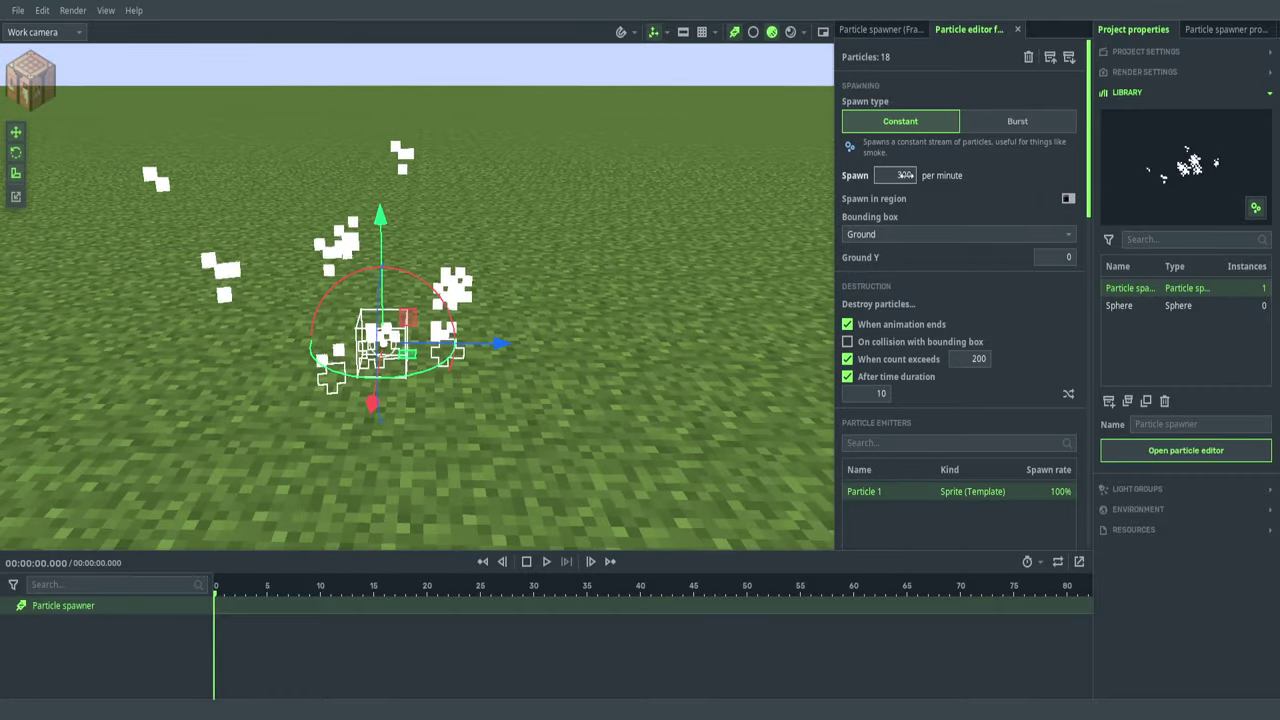
left_click(905, 175)
type("5000")
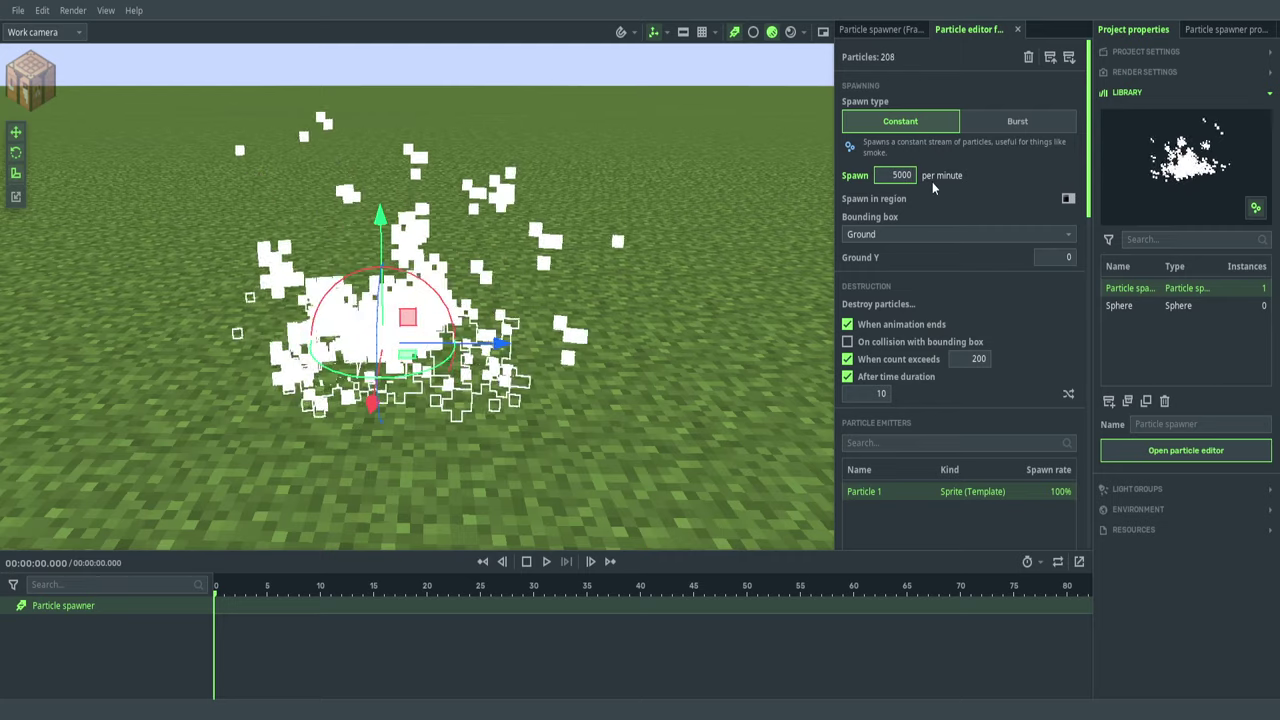
type("0")
- Raise the particle spawner along its vertical axis so it floats above the grass
scroll(940, 268, "down", 3)
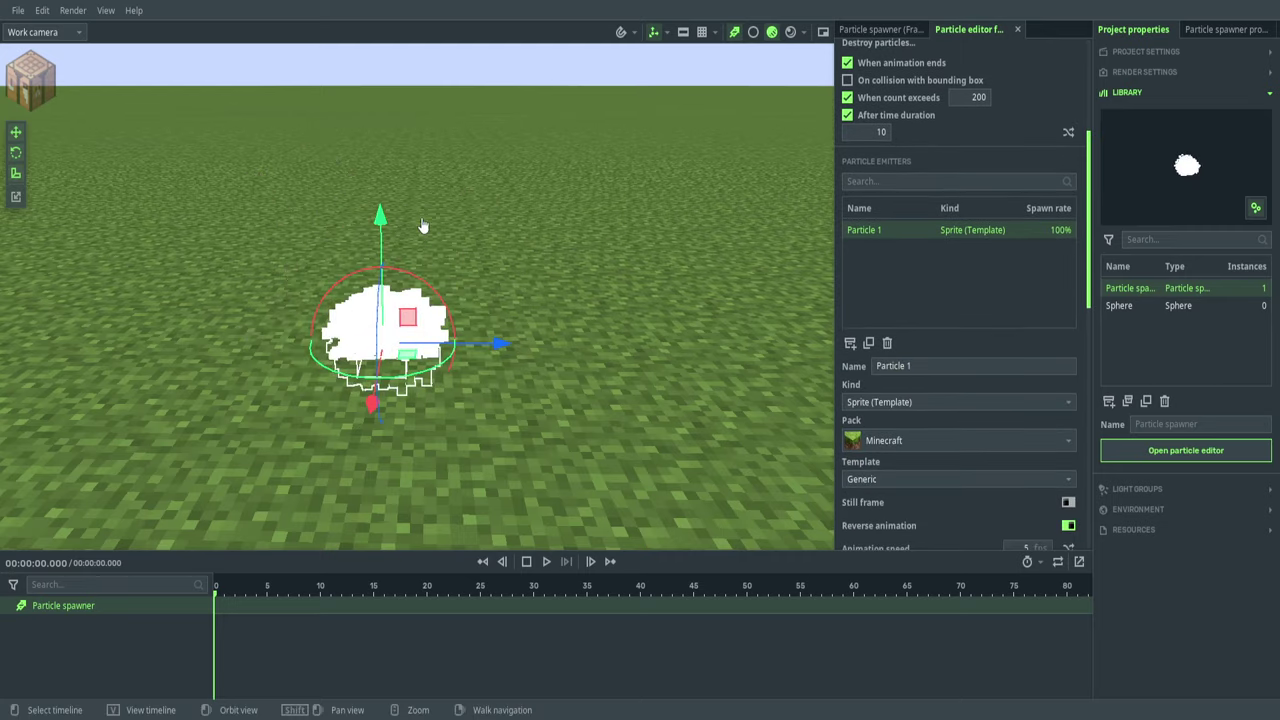
left_click_drag(380, 235, 379, 91)
mouse_move(491, 206)
left_mouse_down()
mouse_move(571, 194)
mouse_move(800, 206)
mouse_move(369, 160)
mouse_move(434, 206)
mouse_move(790, 206)
mouse_move(478, 207)
left_mouse_up()
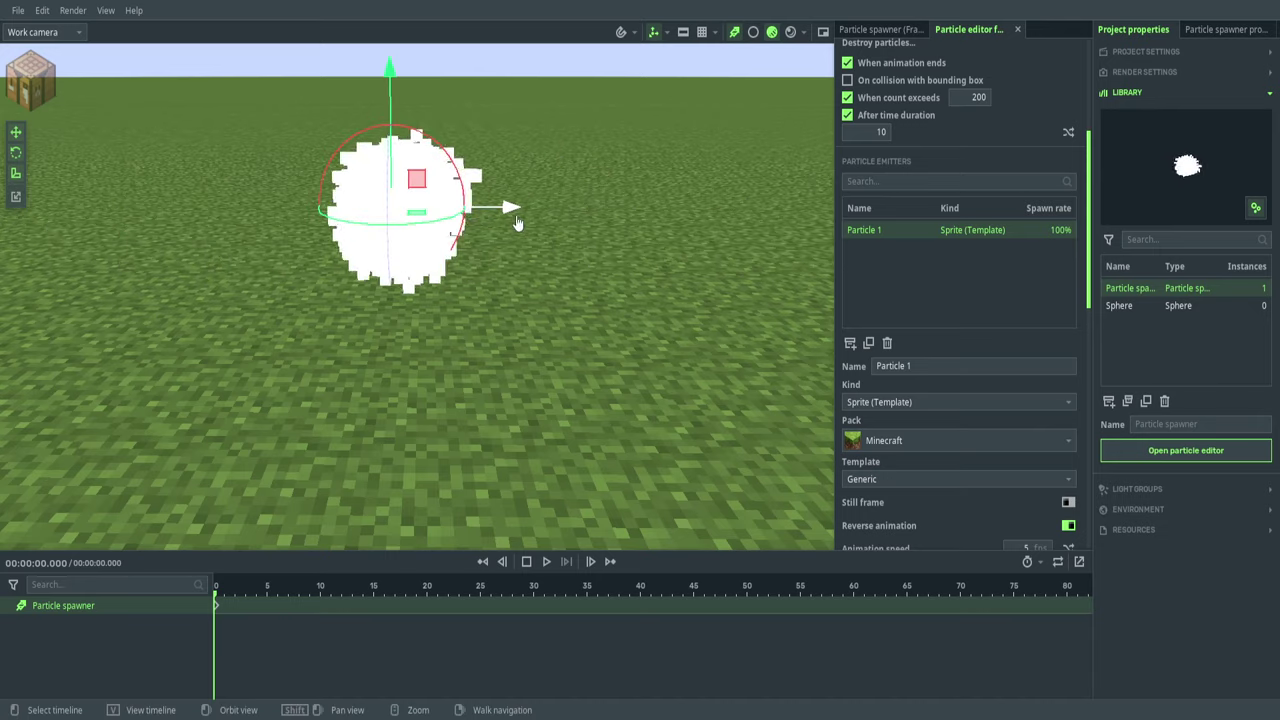
- Change the kind of the Particle 1 emitter to Sphere
left_click(937, 401)
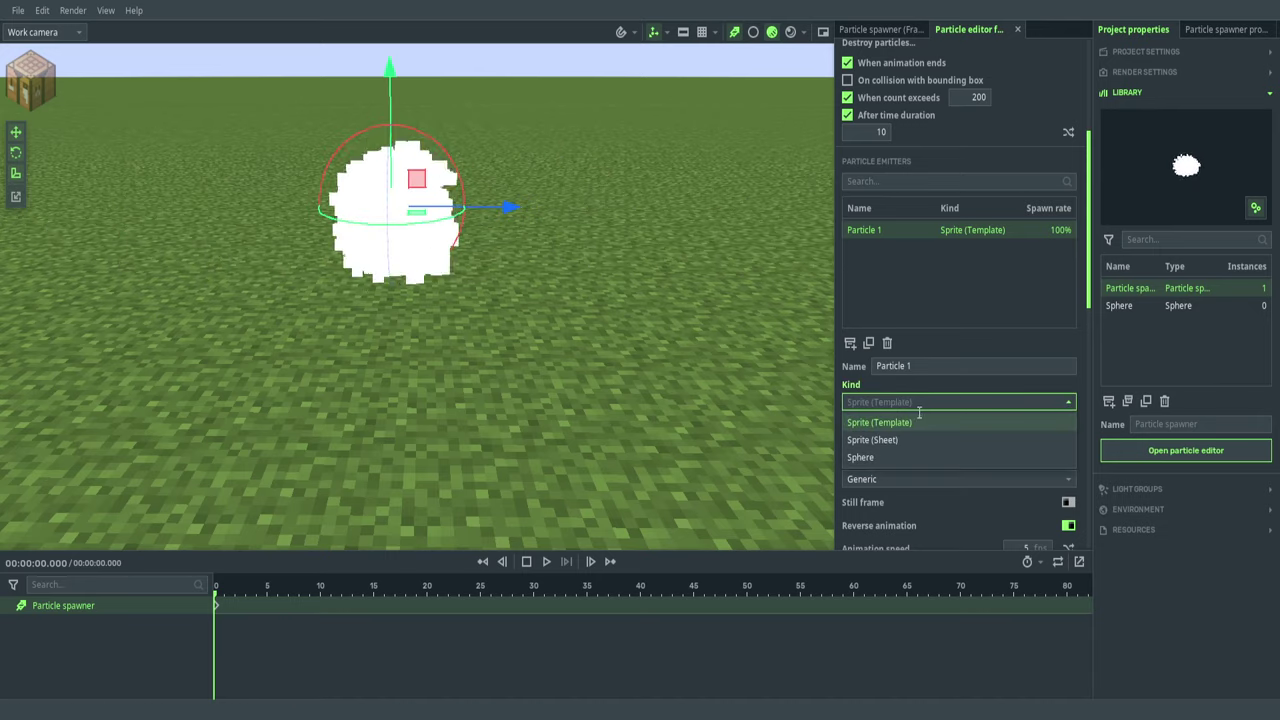
left_click(895, 458)
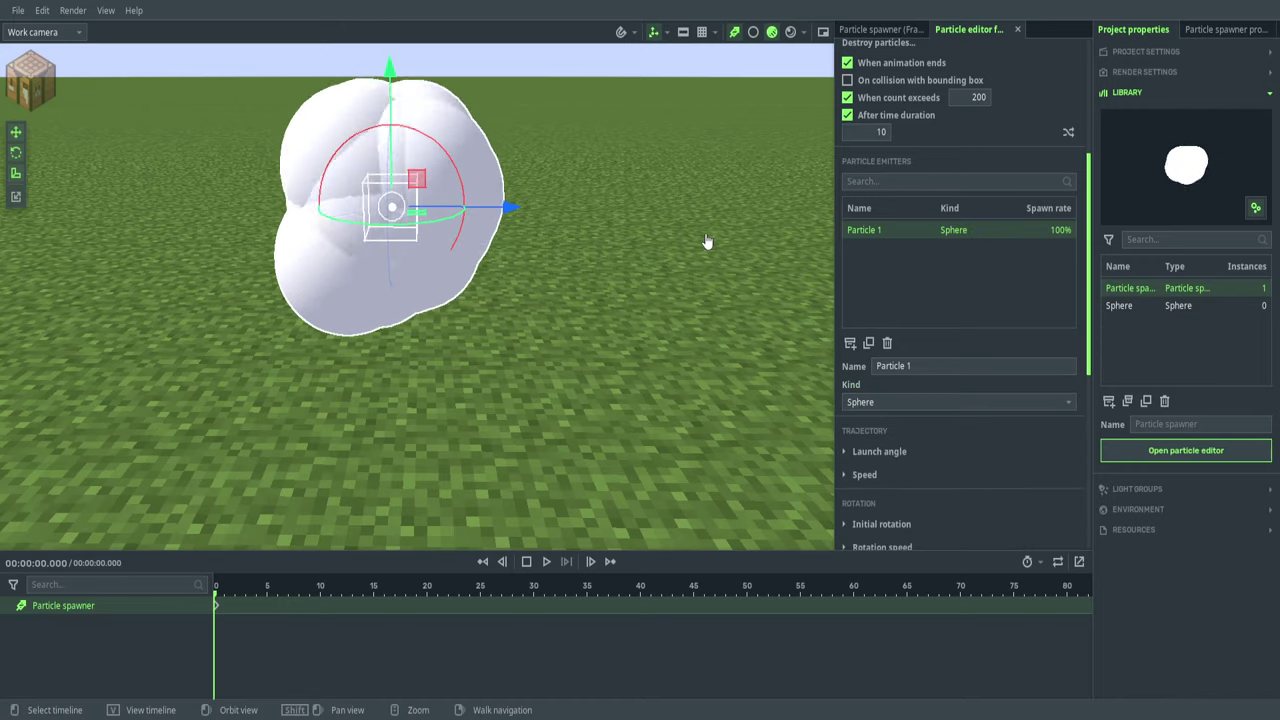
middle_click_drag(654, 237, 623, 212)
right_click_drag(625, 212, 628, 190)
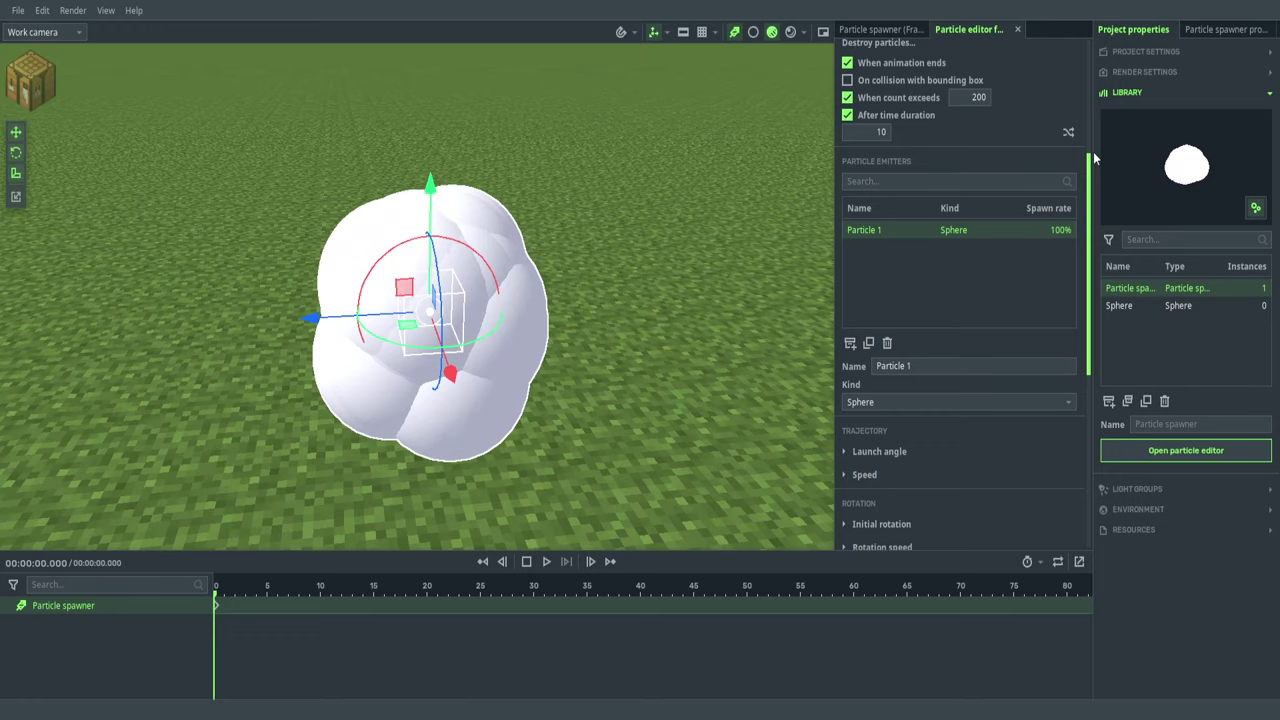
- Use the Custom render preset and enable secondary glow, with 200% radius and intensity for both glow and secondary glow
left_click(1150, 93)
left_click(1146, 73)
left_click(1150, 109)
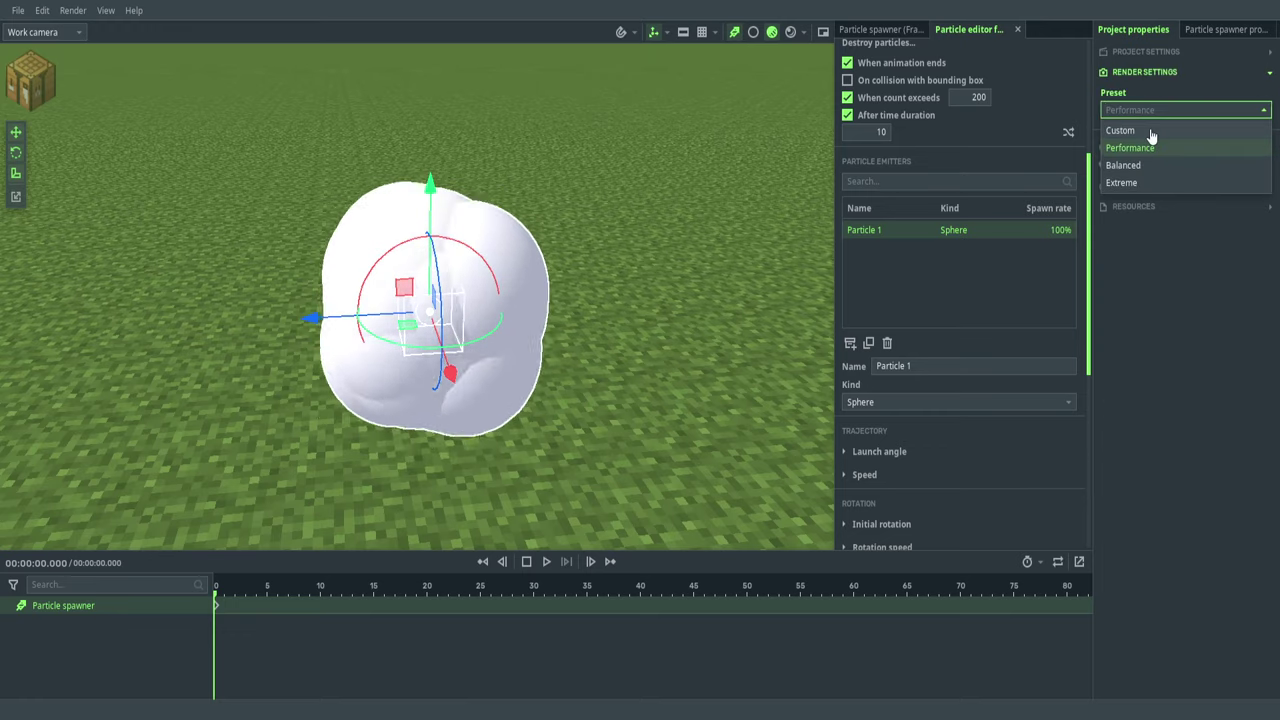
left_click(1150, 131)
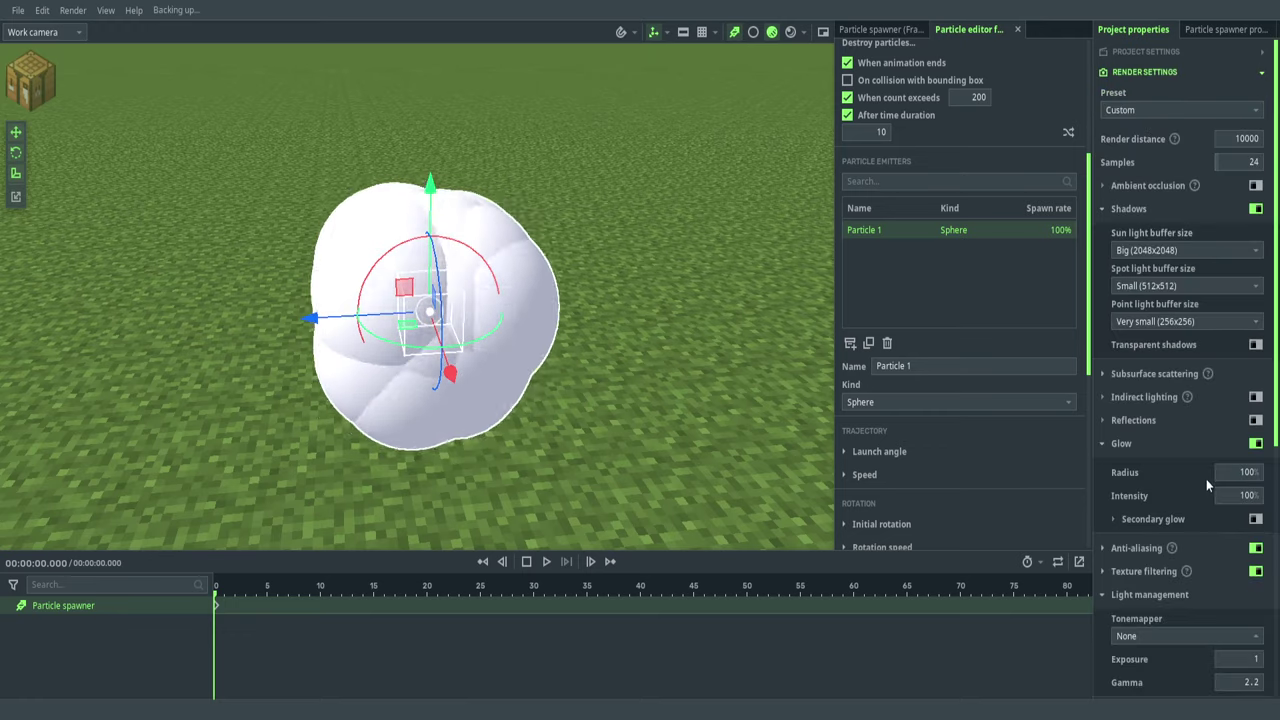
left_click(1256, 519)
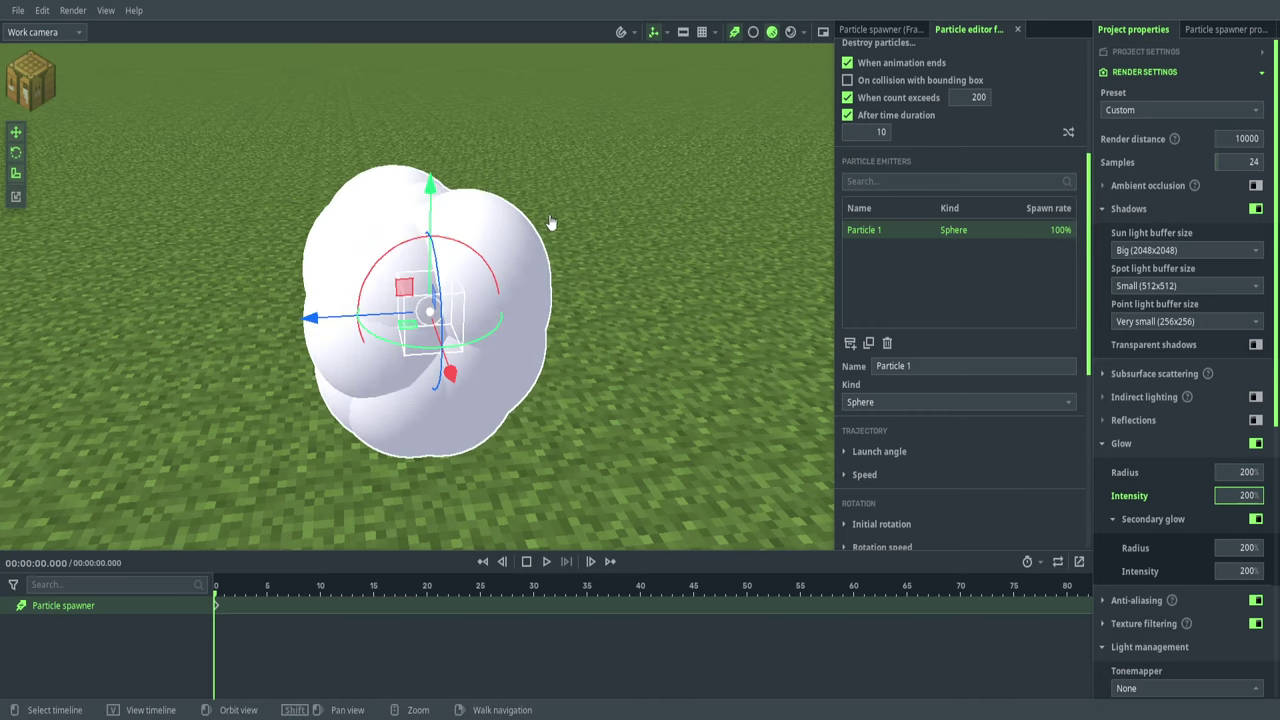
- Enable Glow in the particle spawner's appearance properties
left_click_drag(551, 223, 603, 220)
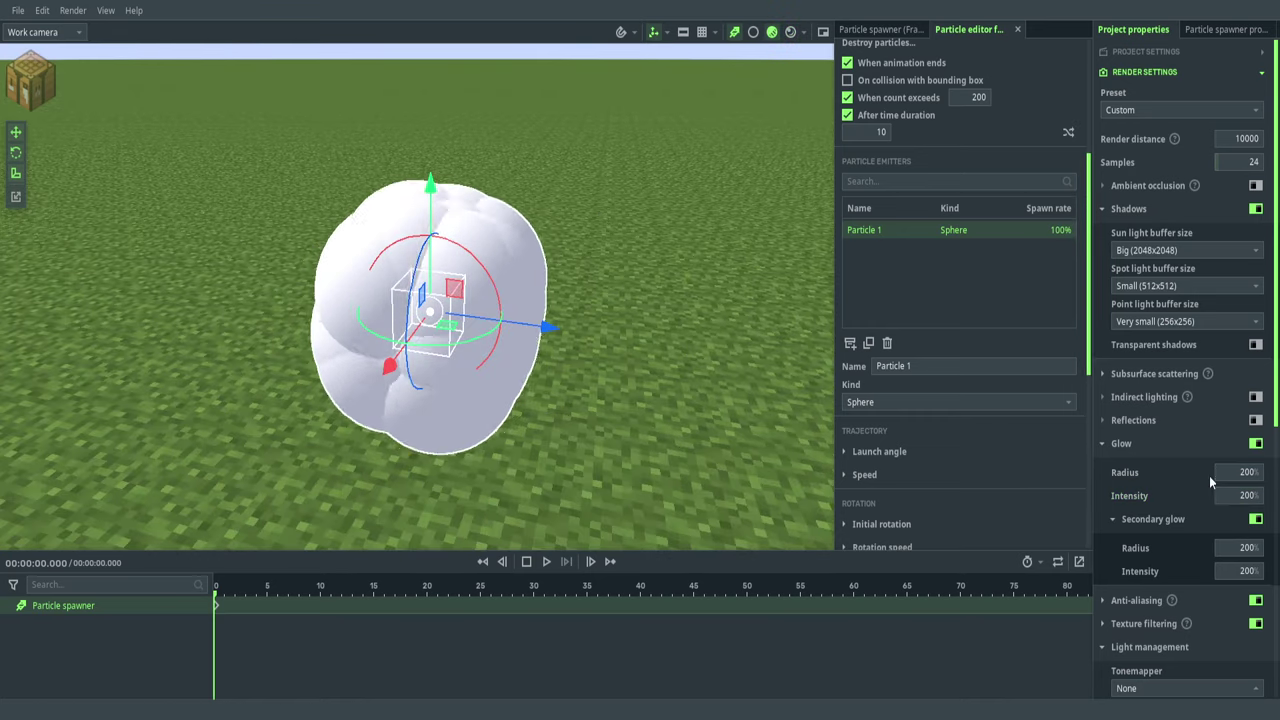
scroll(1209, 476, "down", 5)
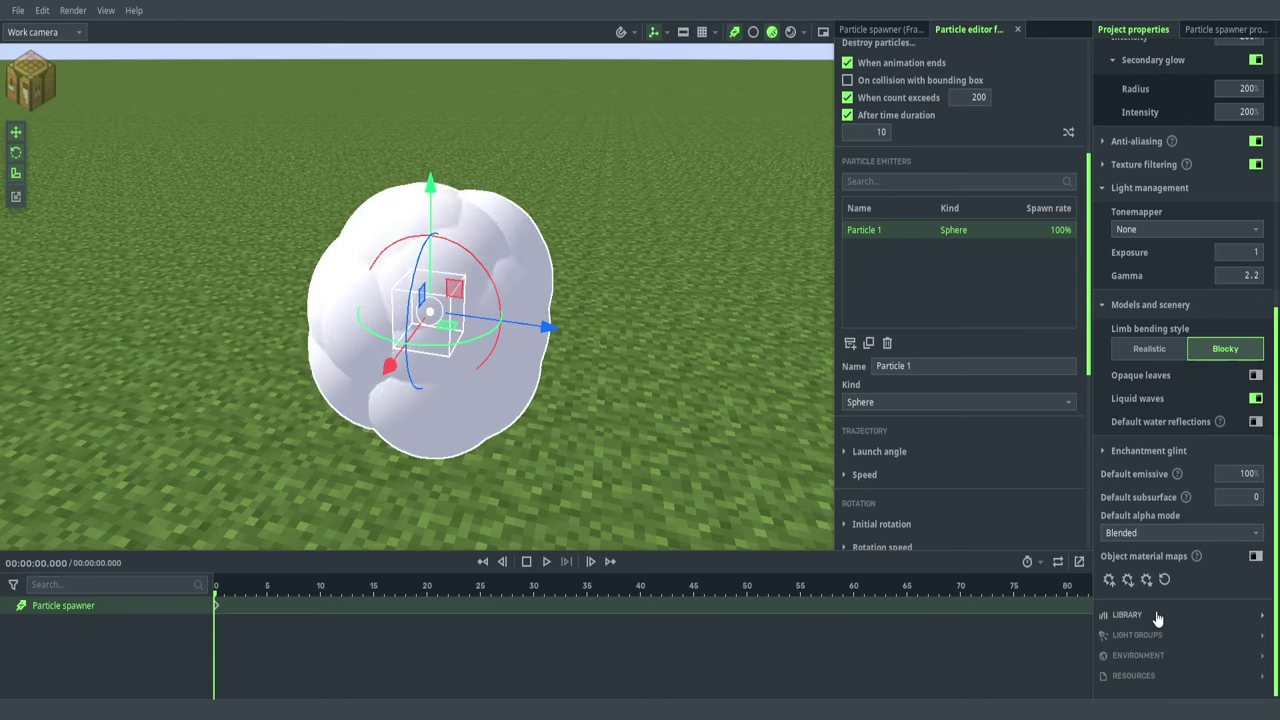
left_click(1195, 31)
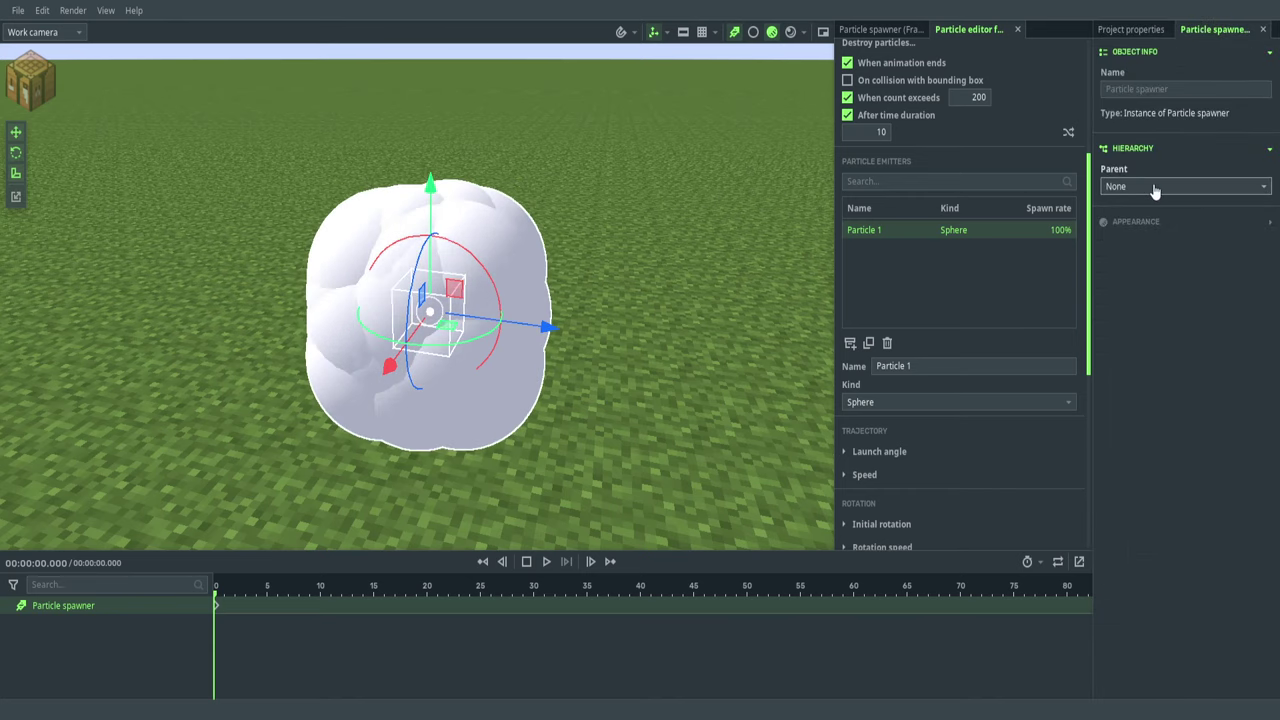
left_click(1148, 223)
scroll(1169, 480, "down", 3)
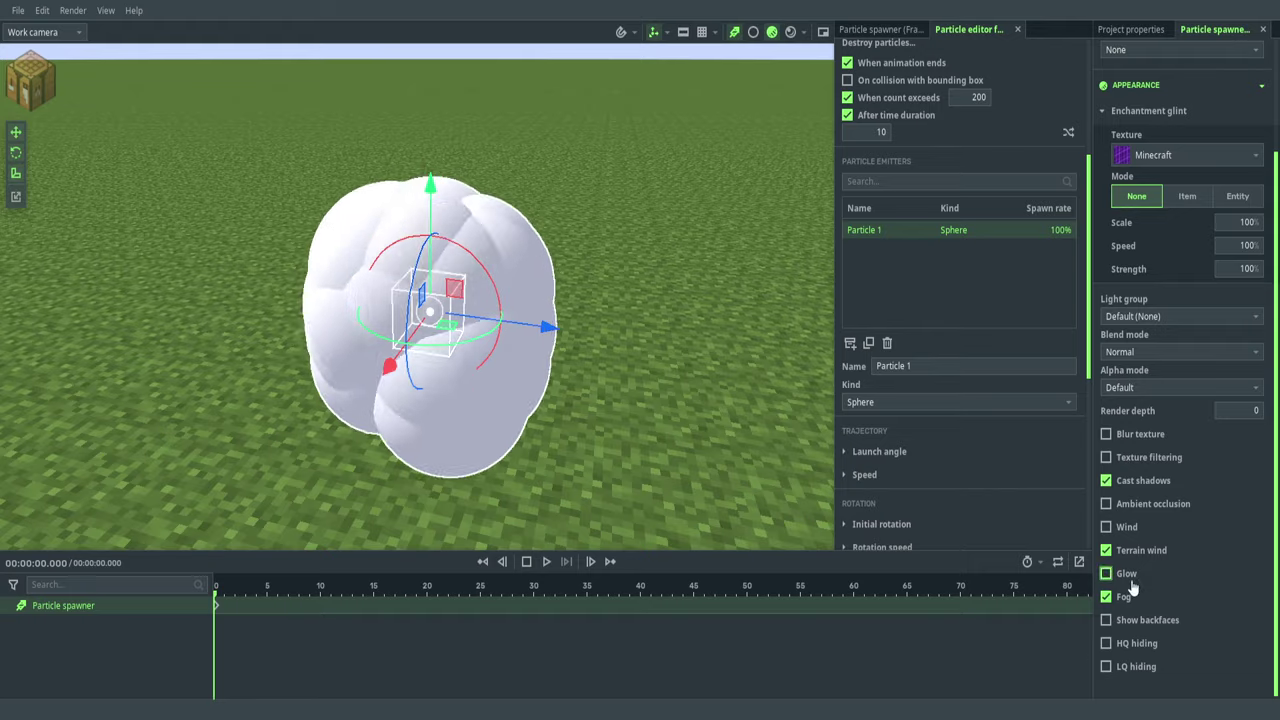
left_click(1106, 573)
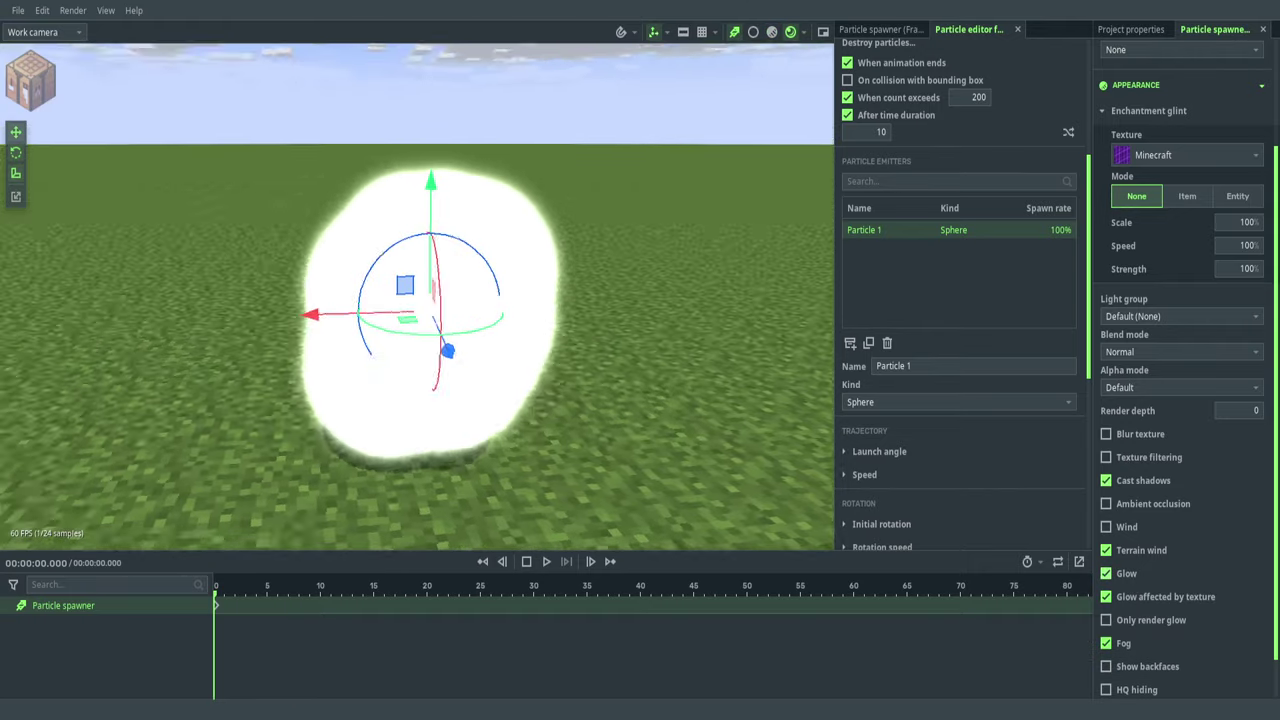
- Preview the glowing particles in rendered quality and turn off the spawner's cast shadows
mouse_move(609, 231)
left_mouse_down()
mouse_move(700, 205)
mouse_move(790, 280)
left_mouse_up()
key("F5")
left_click_drag(609, 231, 565, 205)
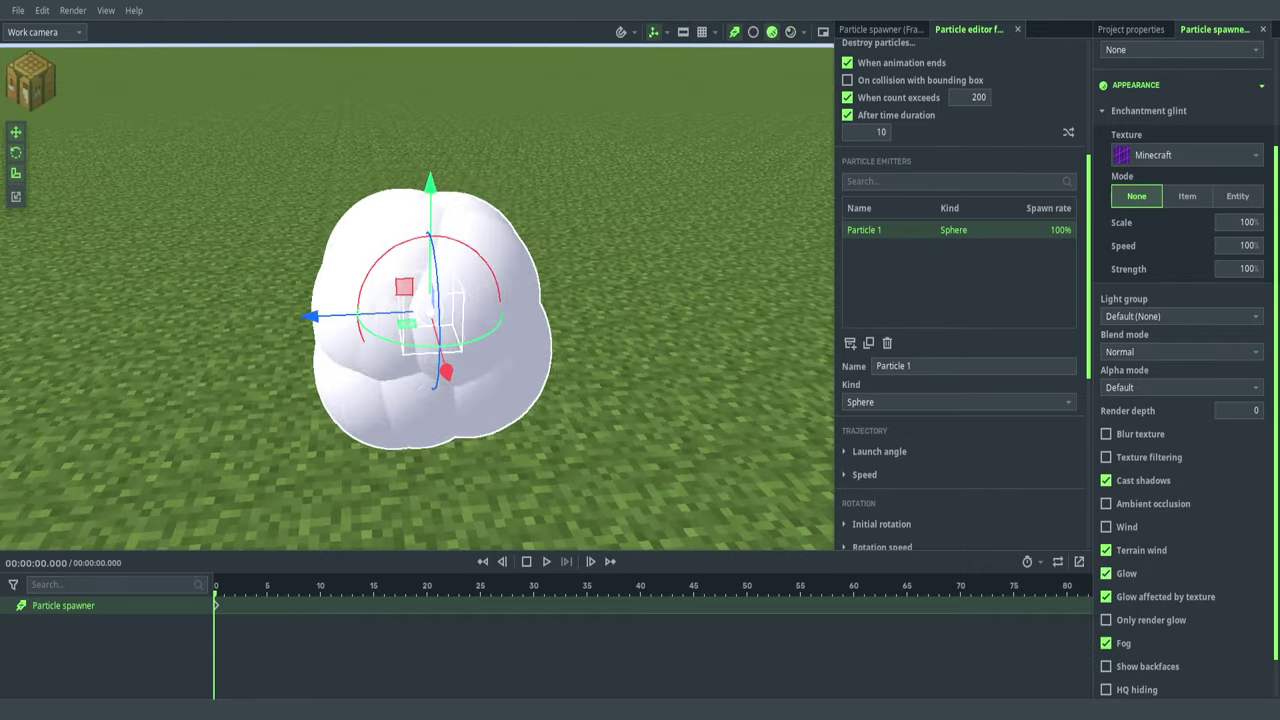
left_click(790, 32)
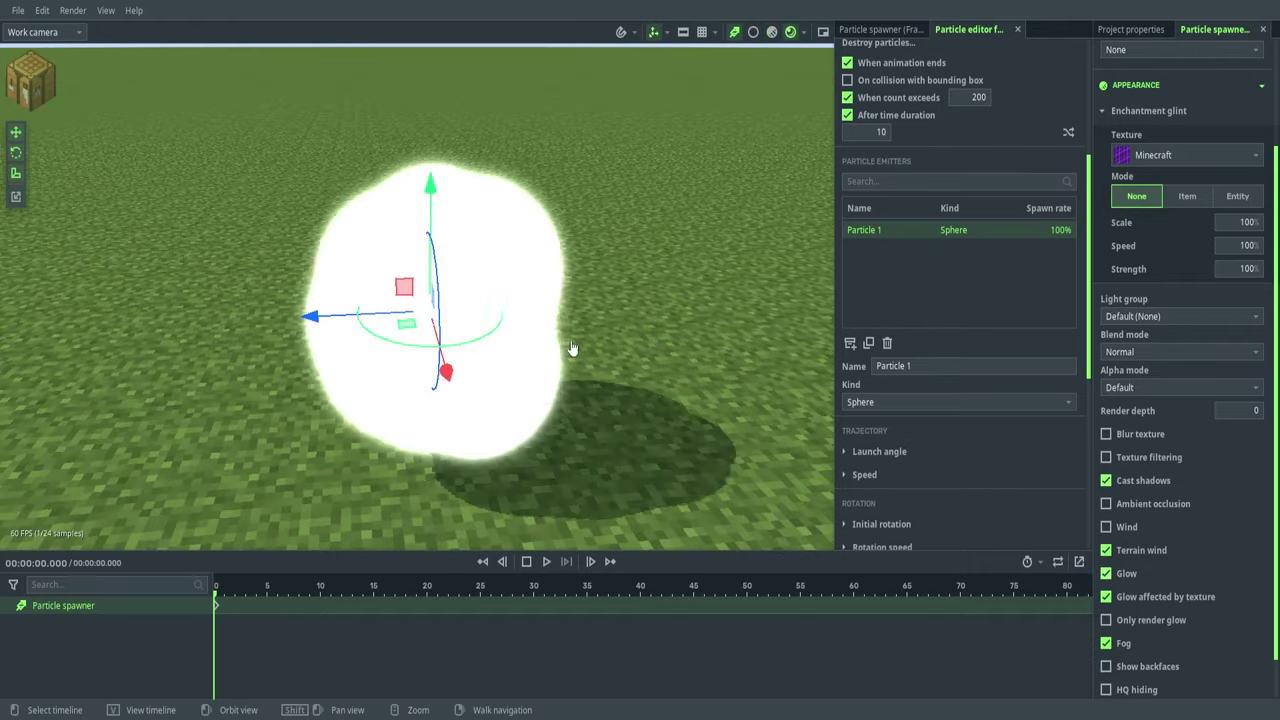
left_click(1150, 485)
key("F5")
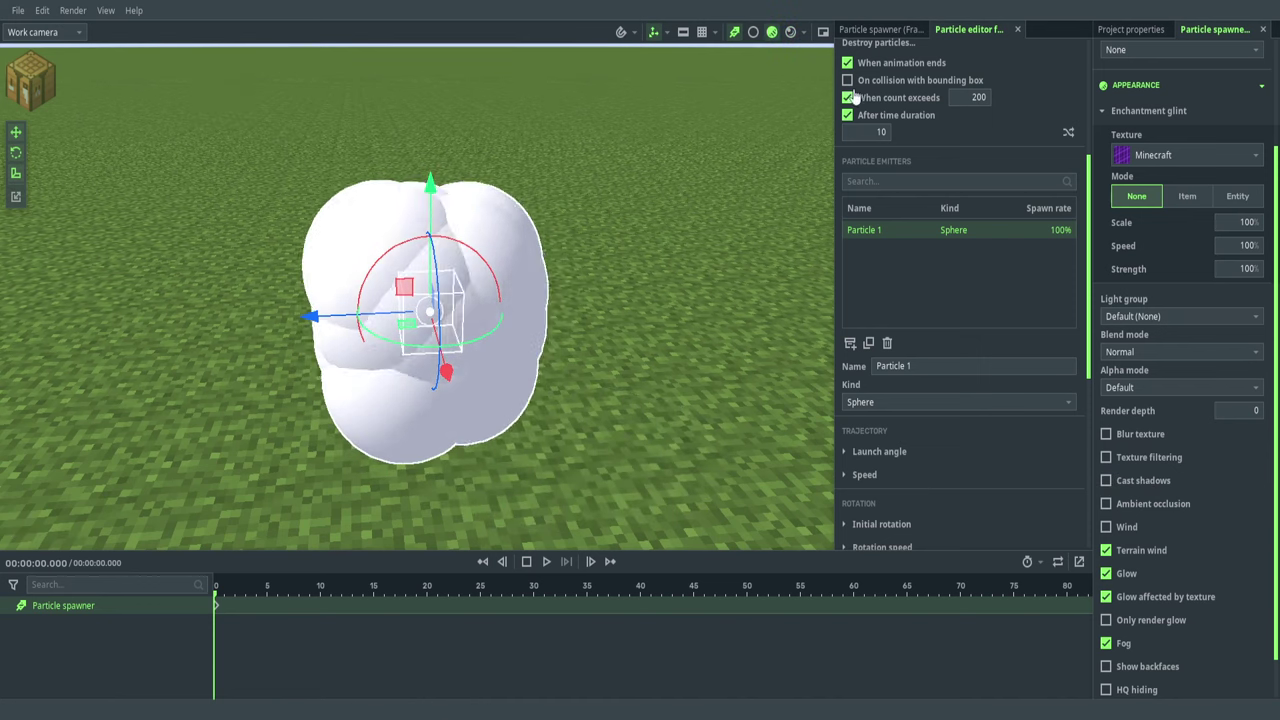
- Set the scale change of the Particle 1 emitter to -1.62
scroll(897, 194, "down", 5)
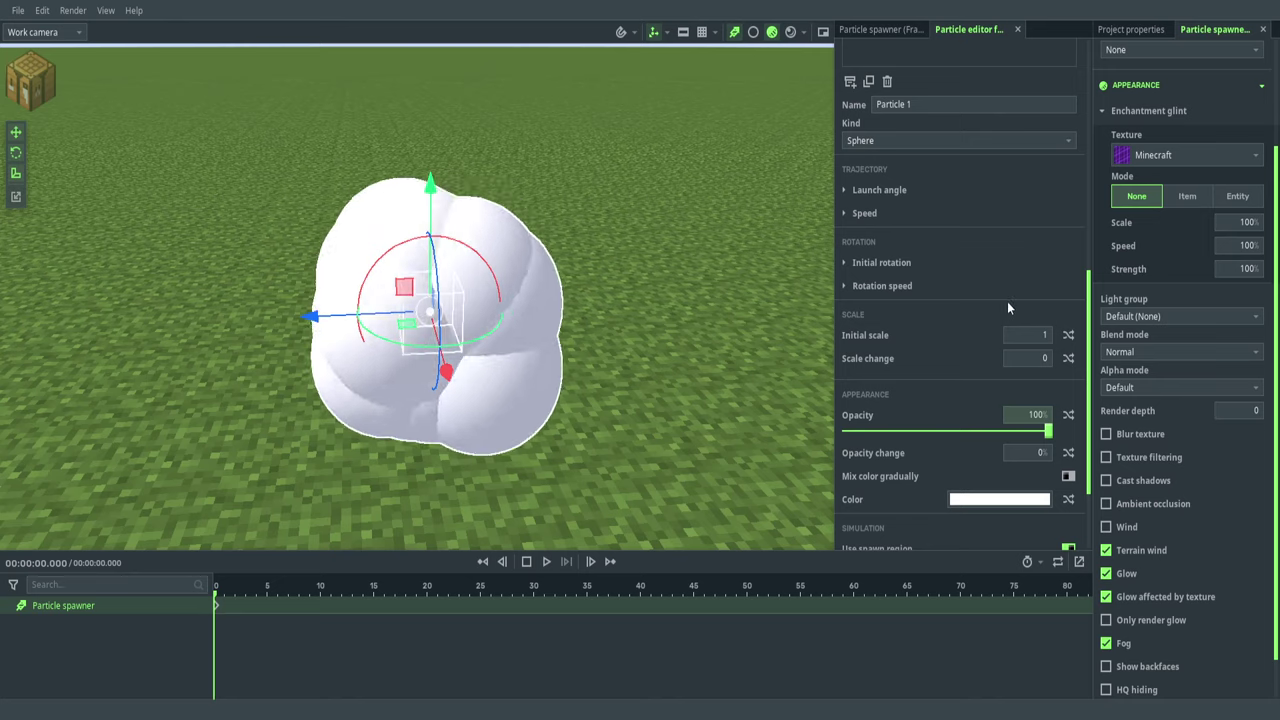
scroll(1010, 290, "down", 2)
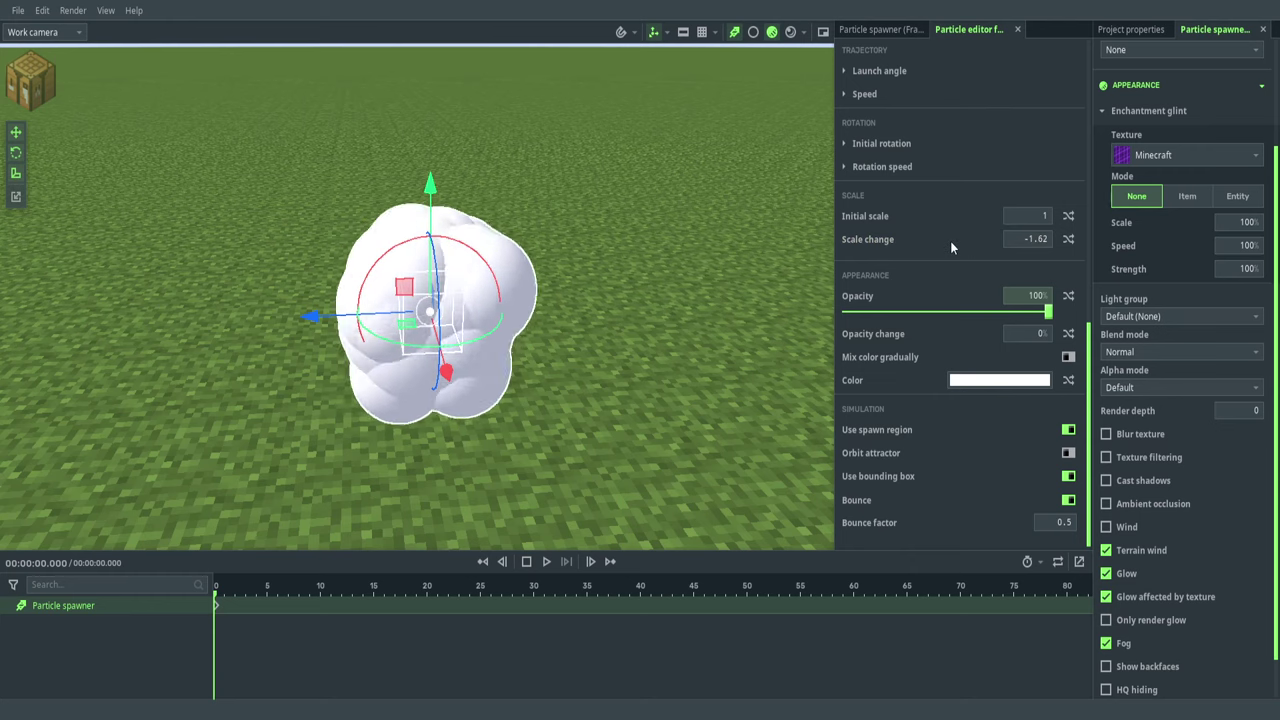
- Set the Particle 1 emitter's scale change to -4.29 and move the spawner to check its shrinking trail
mouse_move(398, 320)
left_mouse_down()
mouse_move(651, 290)
mouse_move(189, 289)
mouse_move(552, 288)
mouse_move(766, 271)
mouse_move(410, 300)
left_mouse_up()
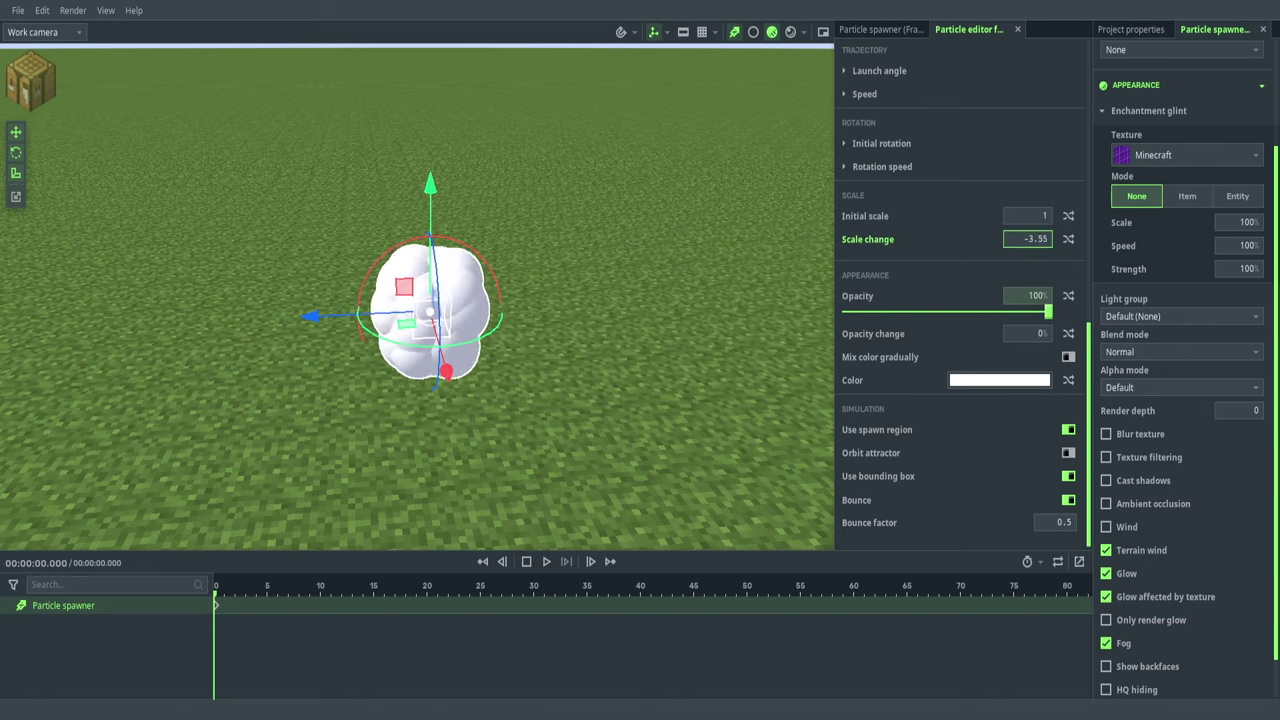
left_click_drag(380, 313, 553, 310)
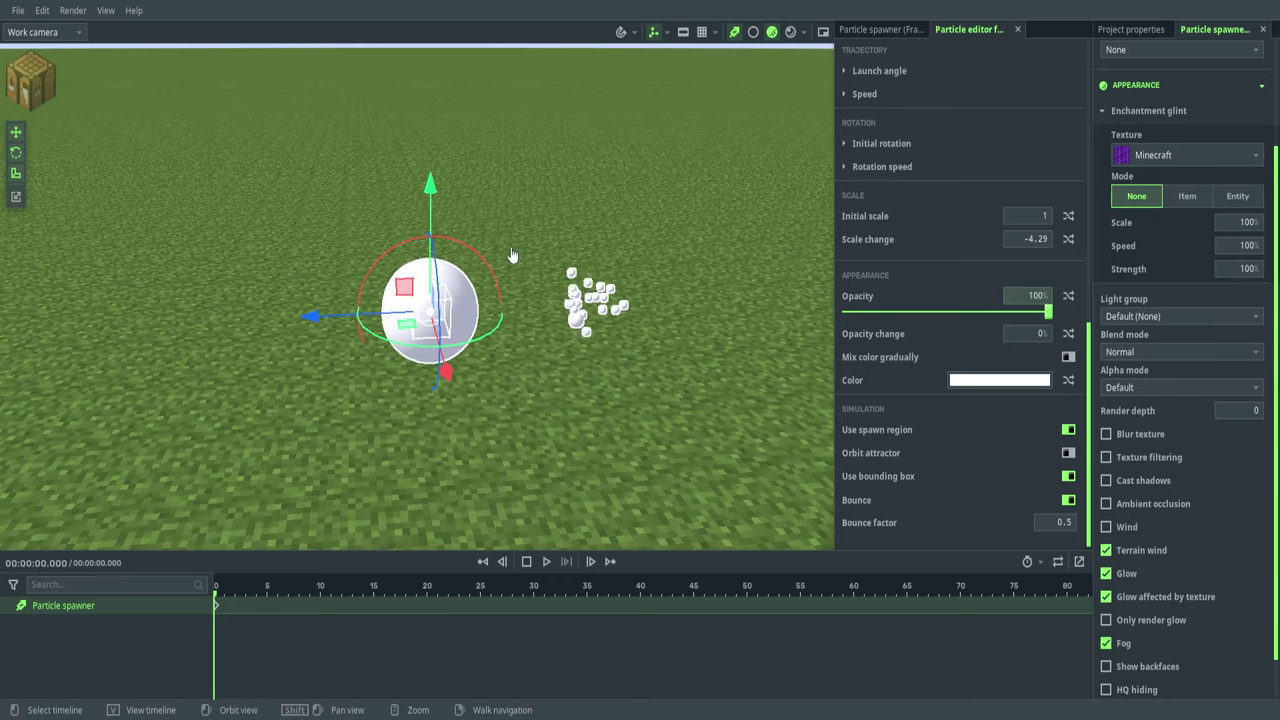
scroll(620, 194, "up", 8)
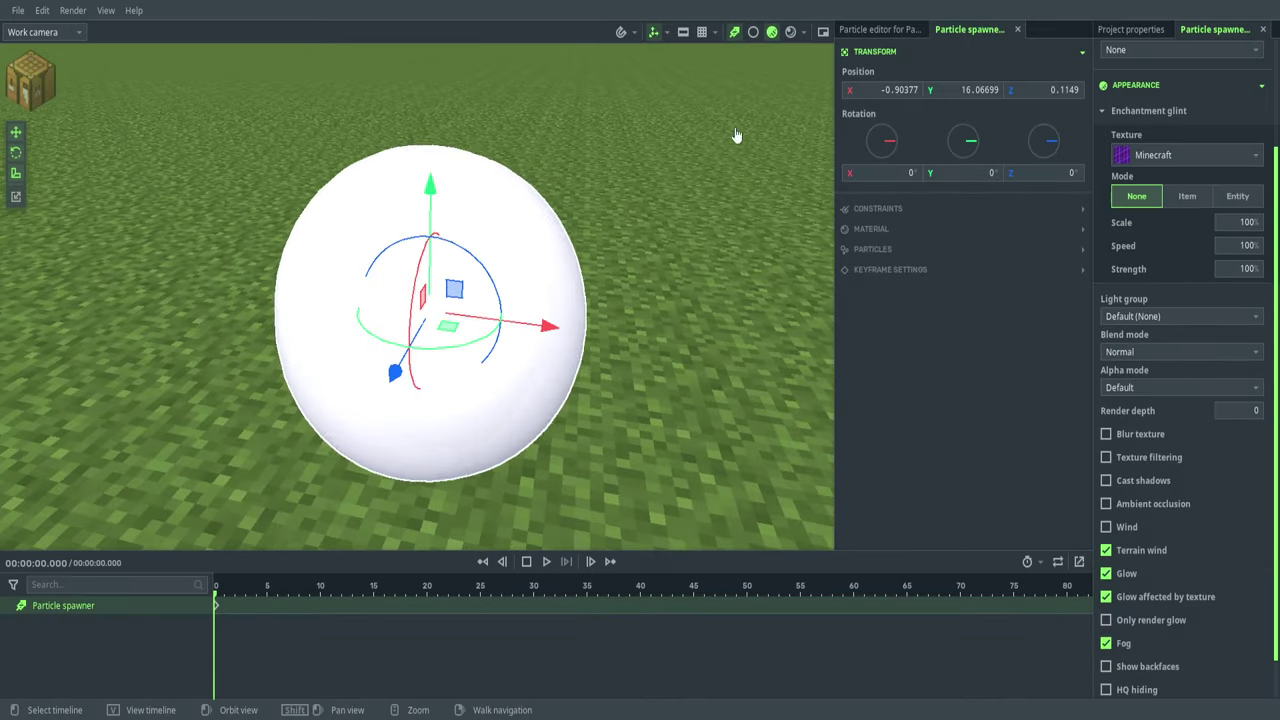
left_click(878, 29)
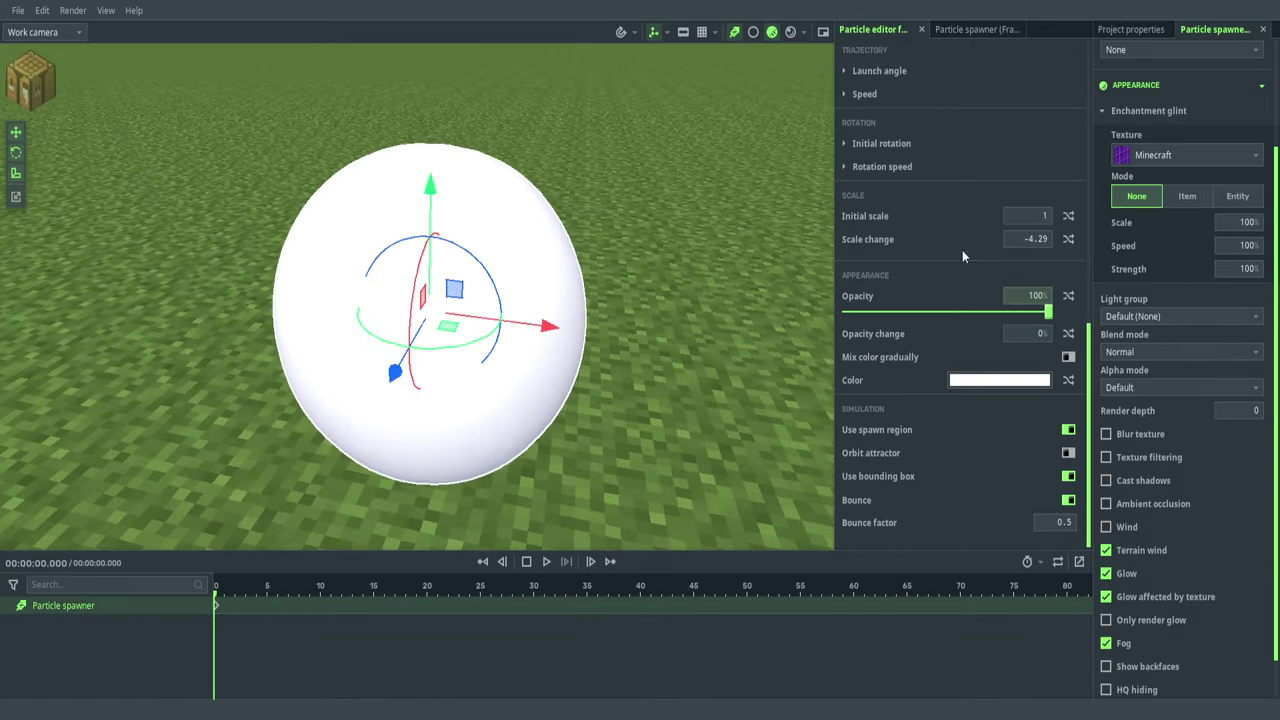
scroll(894, 175, "up", 10)
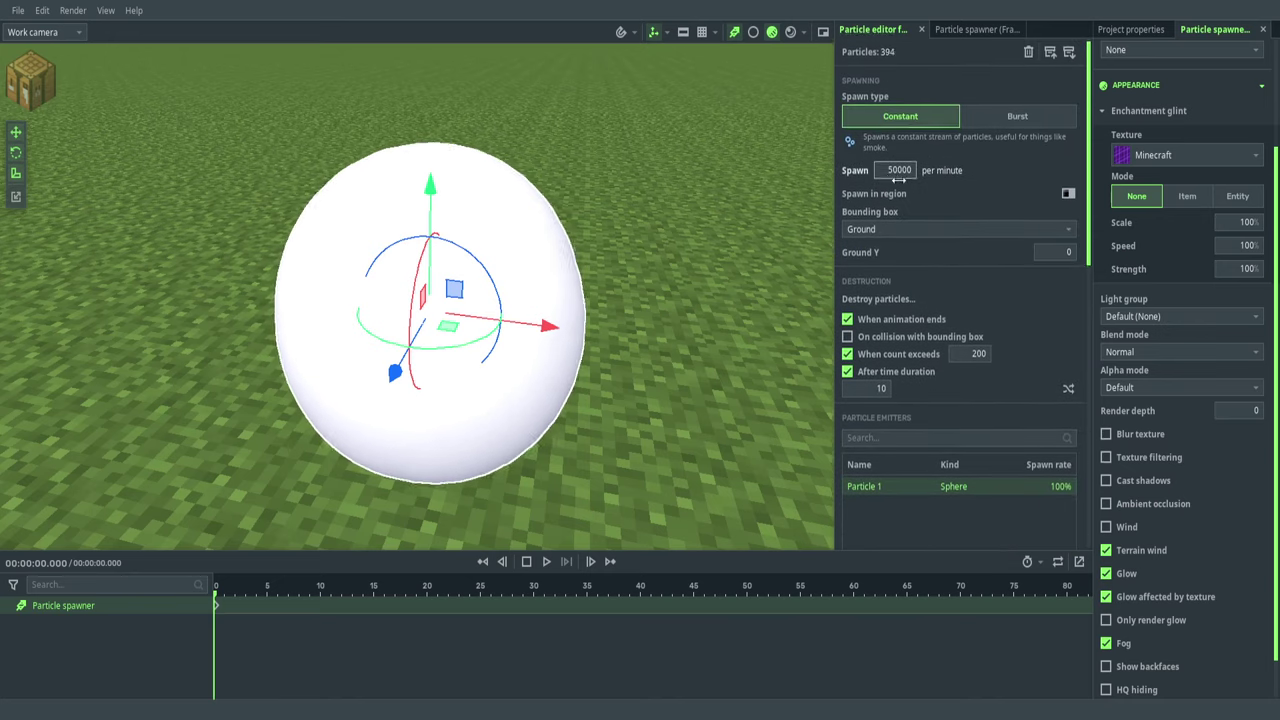
scroll(950, 215, "down", 5)
scroll(946, 223, "down", 6)
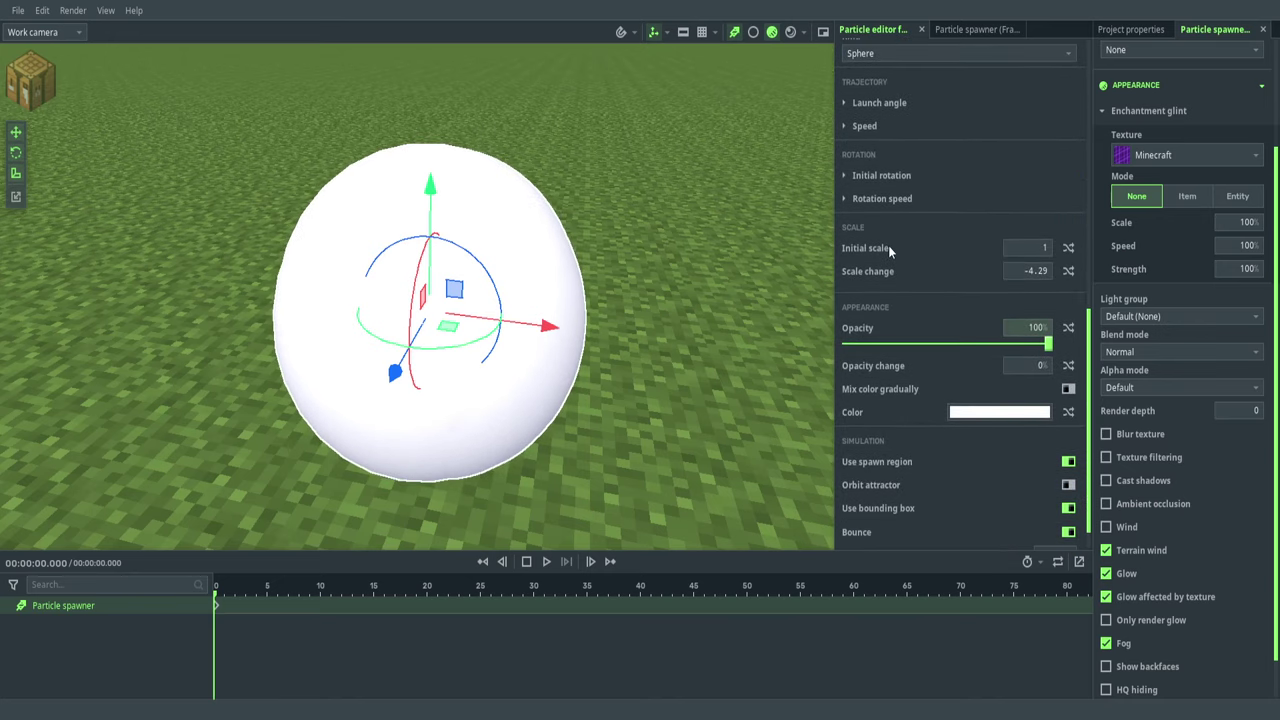
- Set the particle spawner's material blend color to red and inspect the glow in rendered quality
left_click(994, 32)
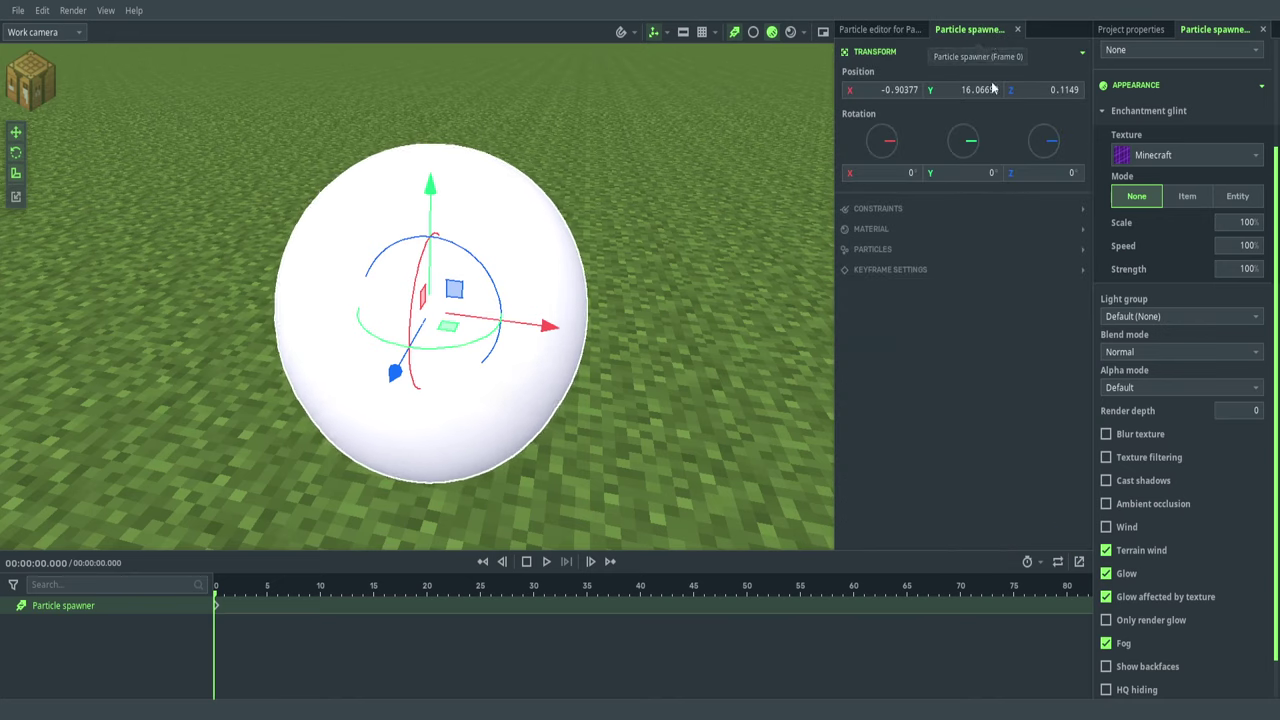
left_click(906, 236)
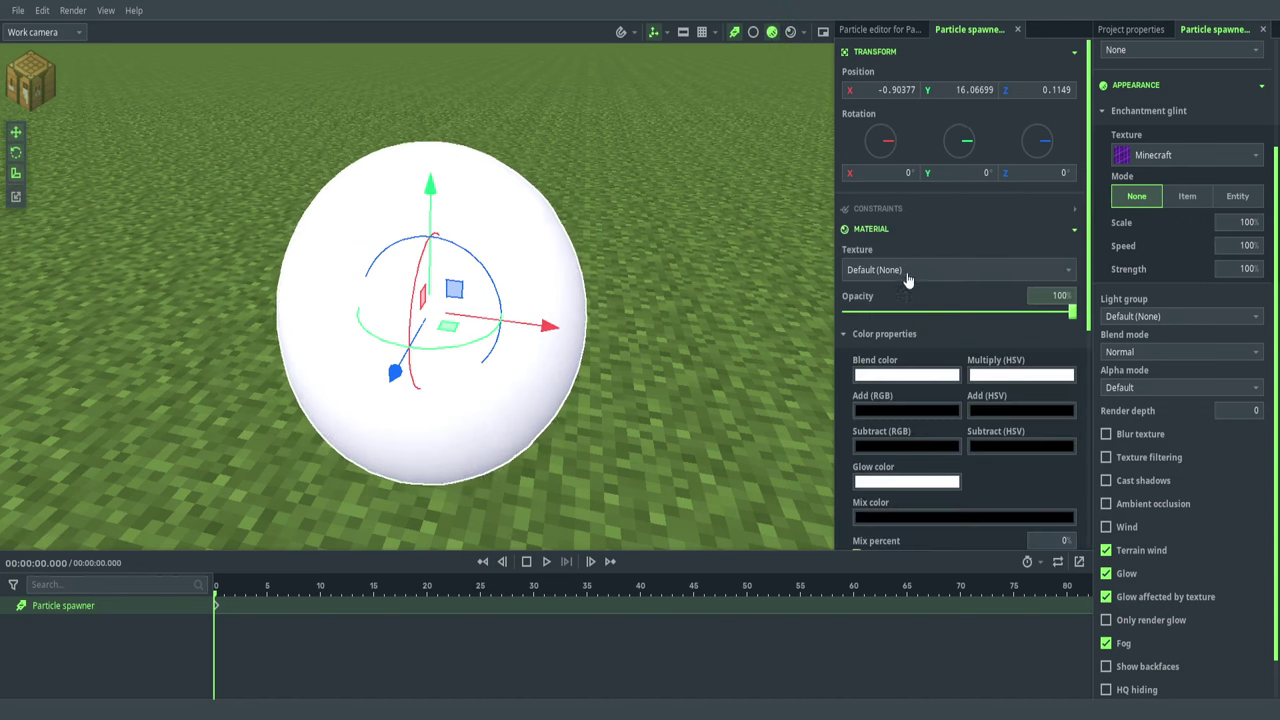
left_click(897, 375)
mouse_move(930, 430)
left_mouse_down()
mouse_move(975, 386)
mouse_move(957, 331)
mouse_move(932, 311)
left_mouse_up()
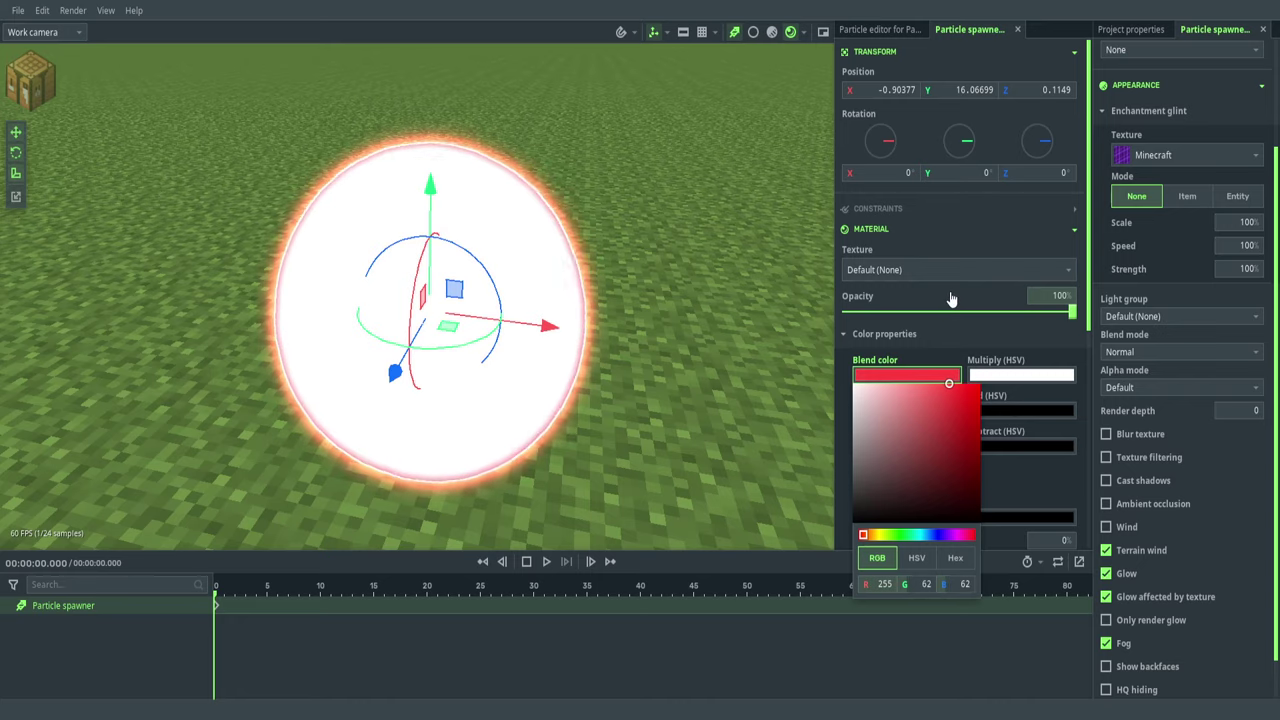
left_click(675, 181)
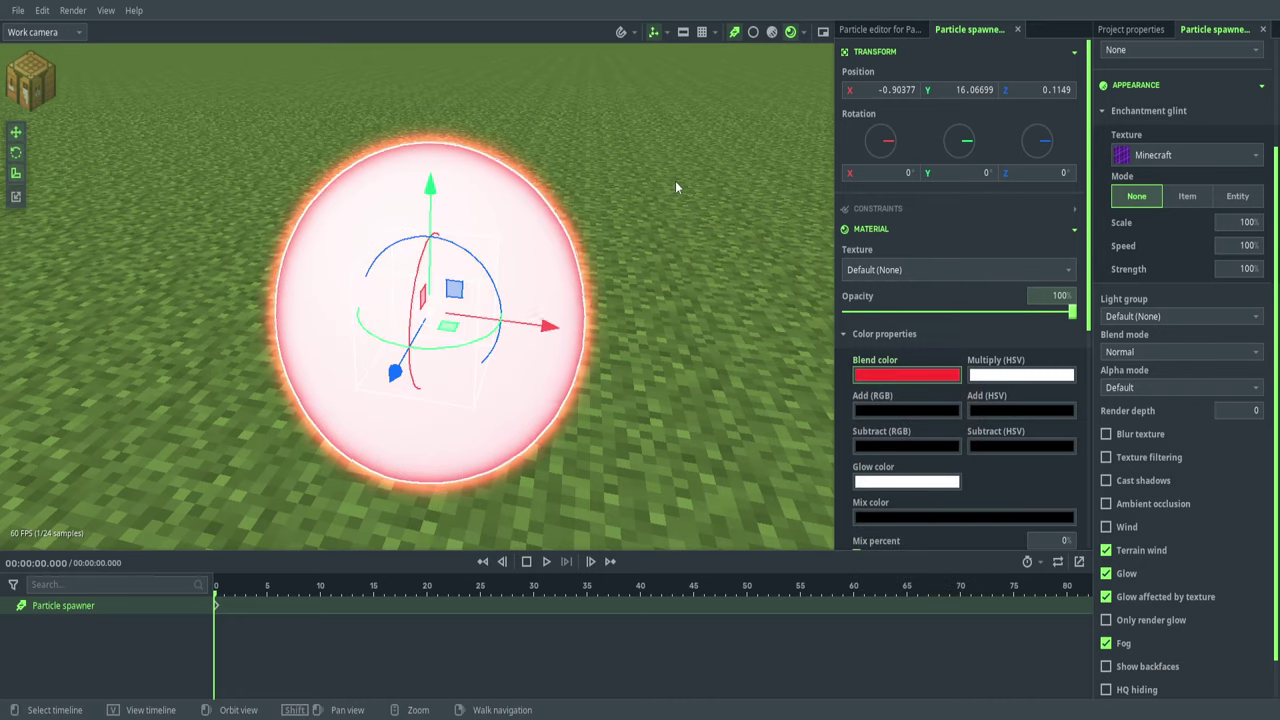
left_click(675, 181)
left_click_drag(675, 181, 760, 235)
left_click(560, 238)
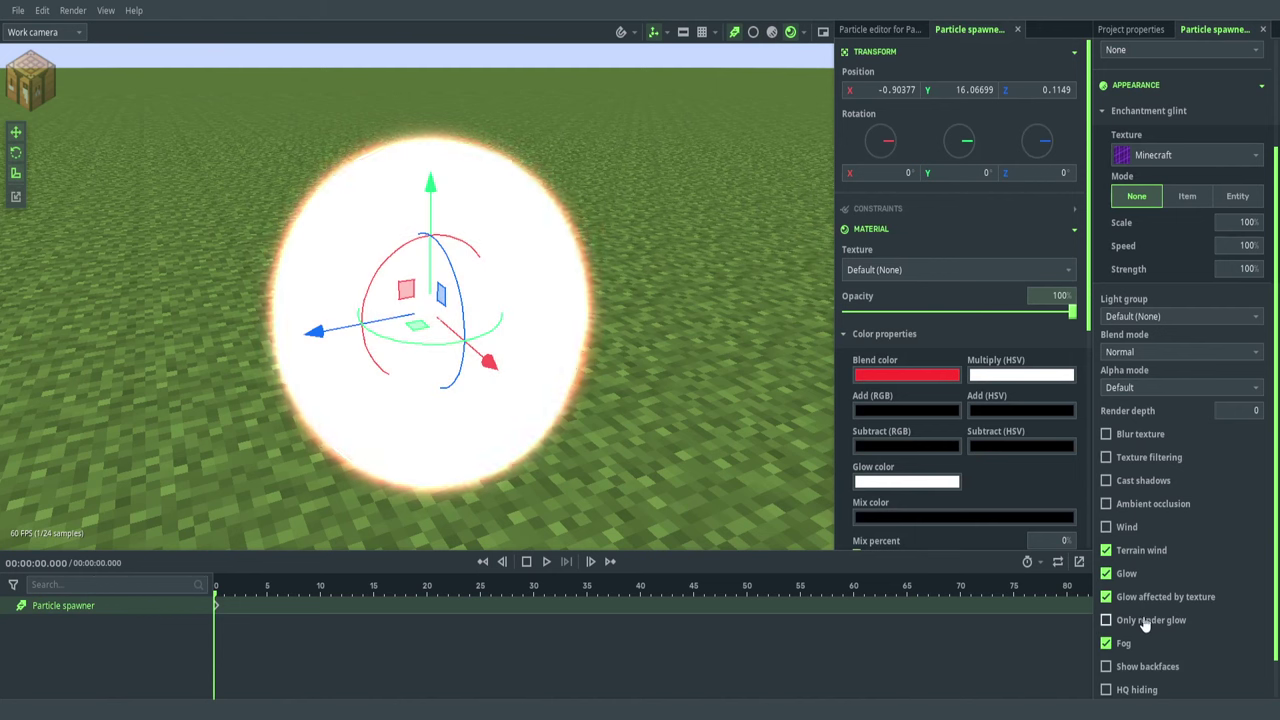
- Enable Only render glow for the particle spawner and deepen its blend color to about RGB 255, 11, 11
left_click(1145, 621)
left_click(909, 376)
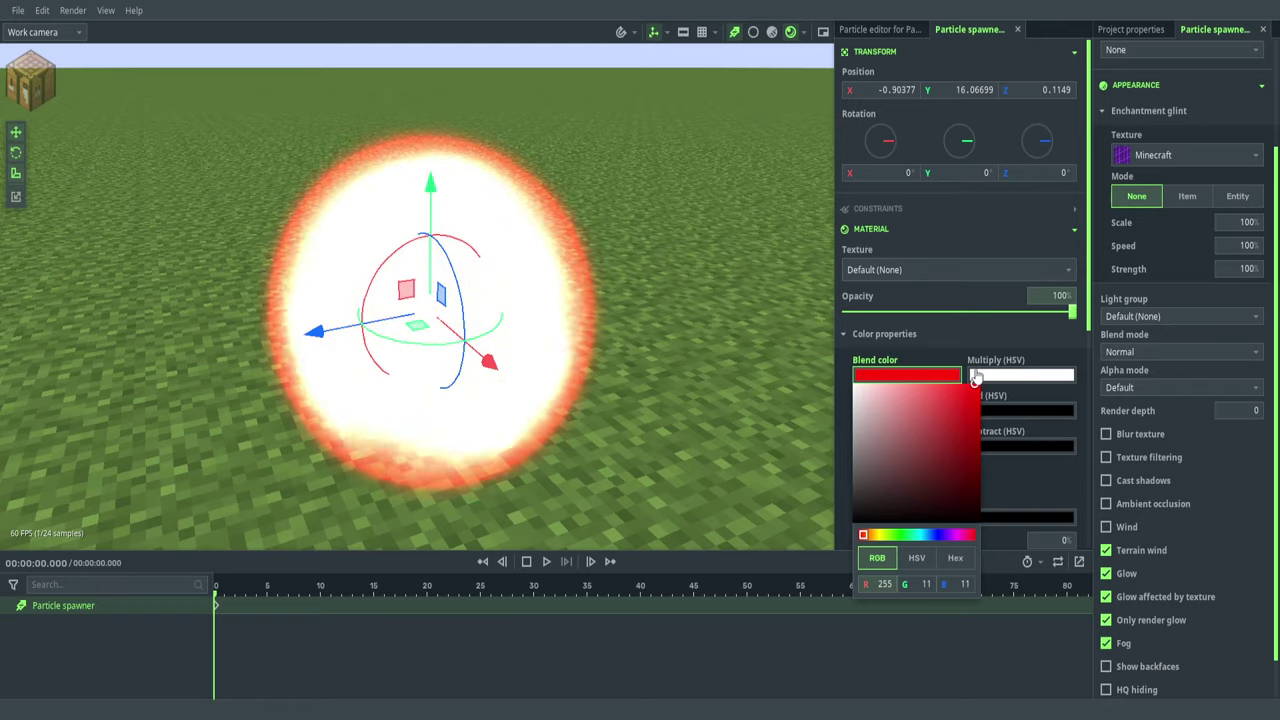
left_click(745, 270)
mouse_move(703, 260)
left_mouse_down()
mouse_move(683, 269)
mouse_move(701, 247)
left_mouse_up()
scroll(694, 261, "down", 4)
left_click(629, 214)
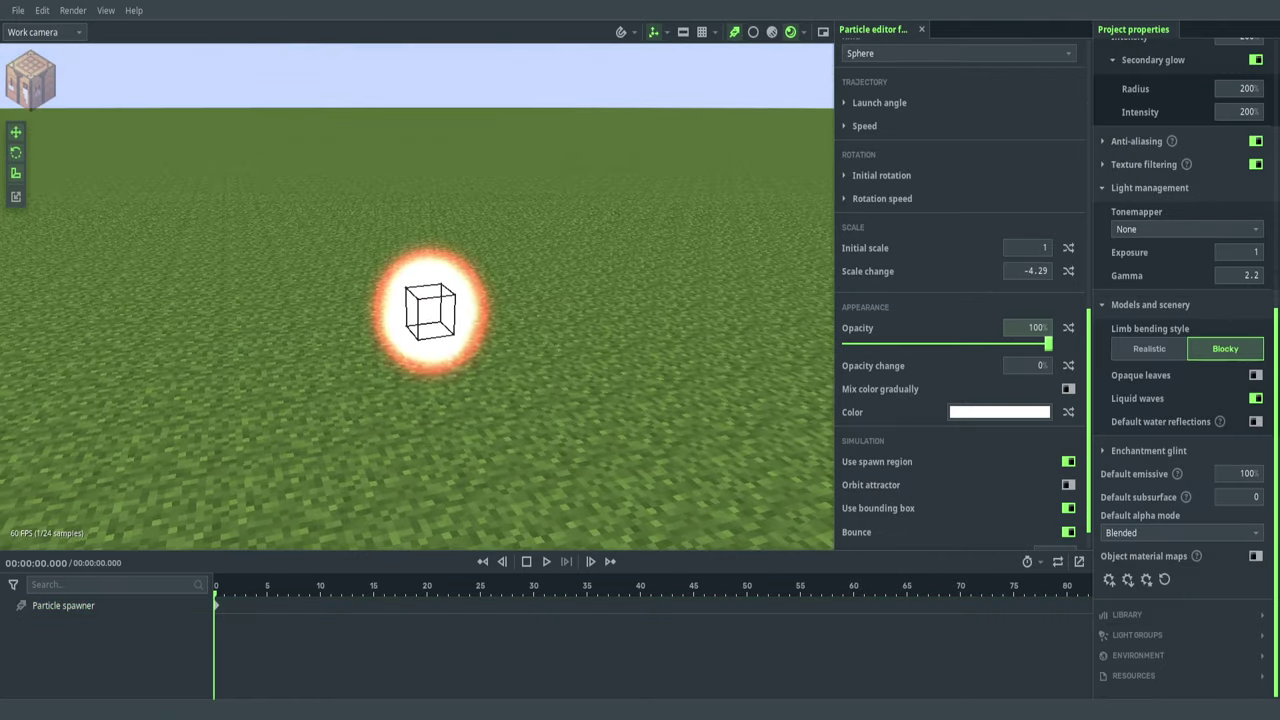
- Create a path object in the scene from the workbench
left_click(30, 80)
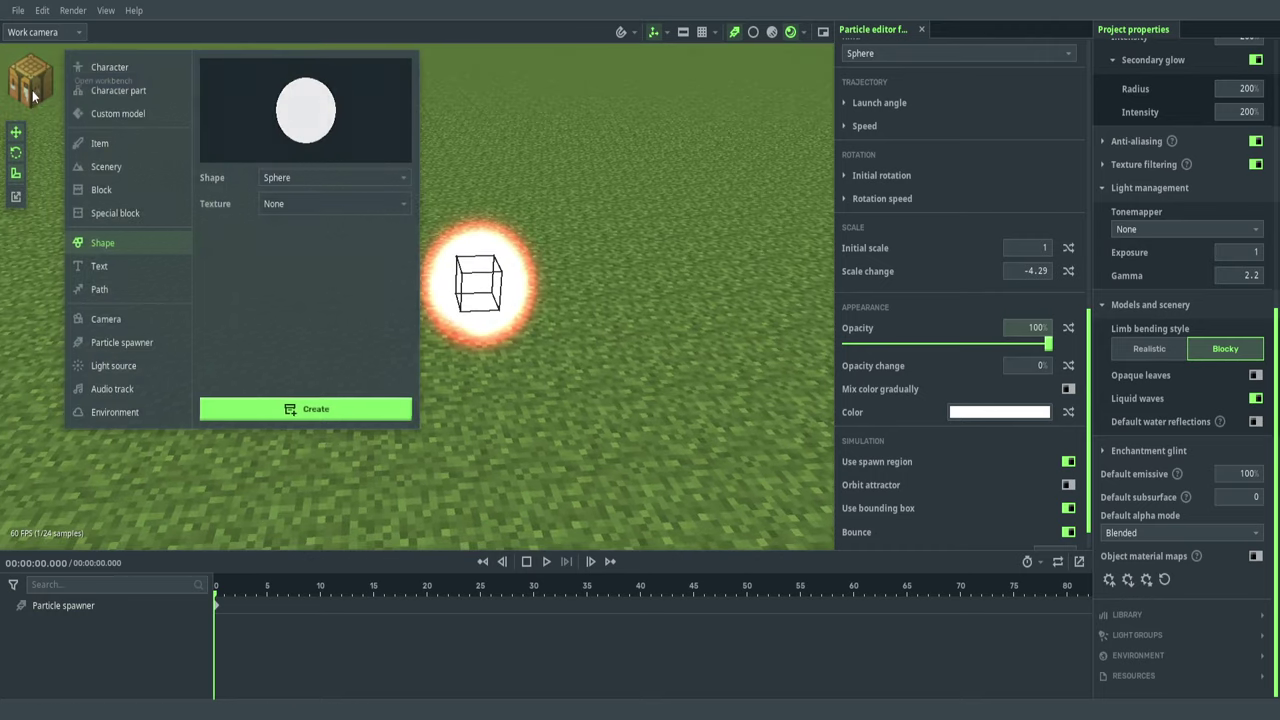
left_click(98, 290)
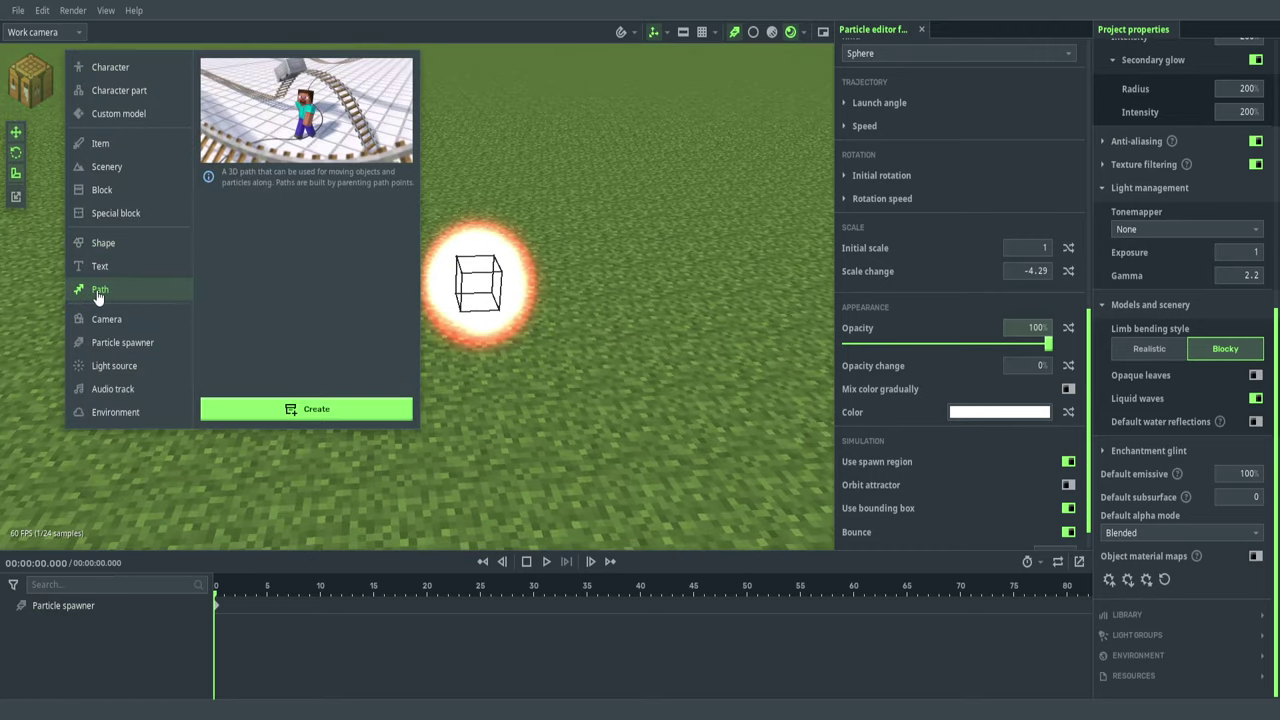
left_click(268, 408)
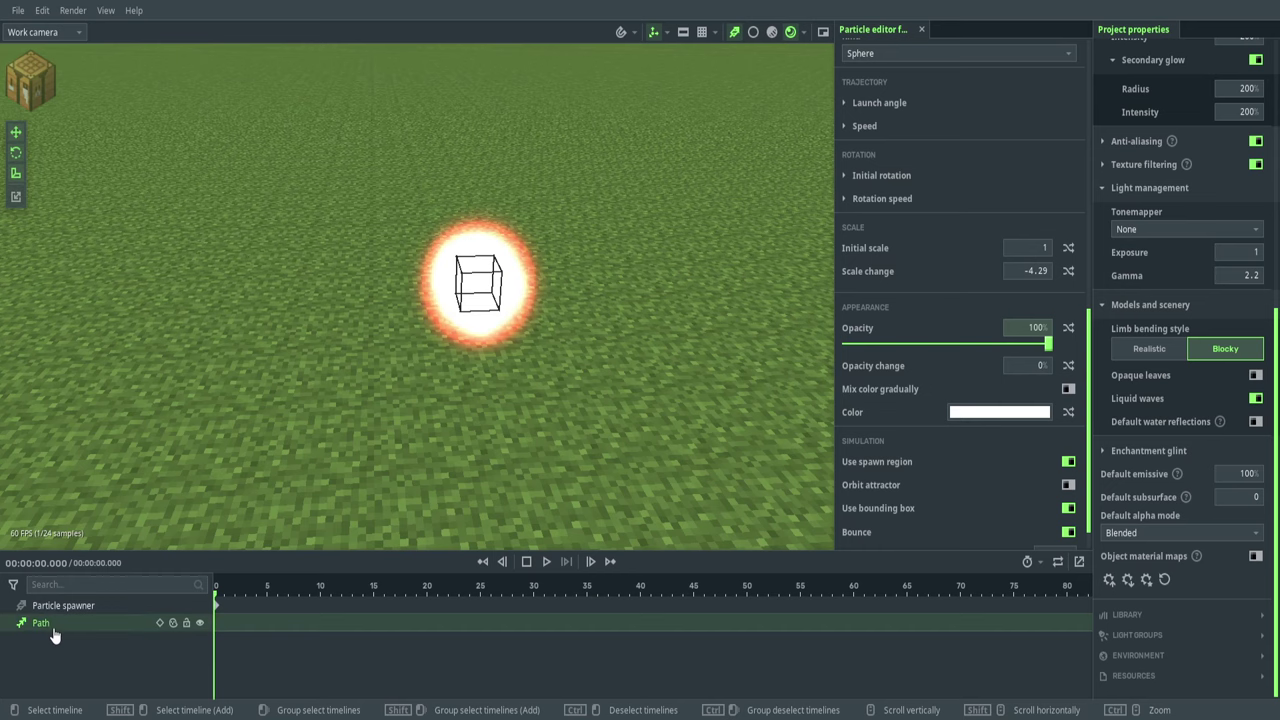
left_click_drag(101, 468, 136, 402)
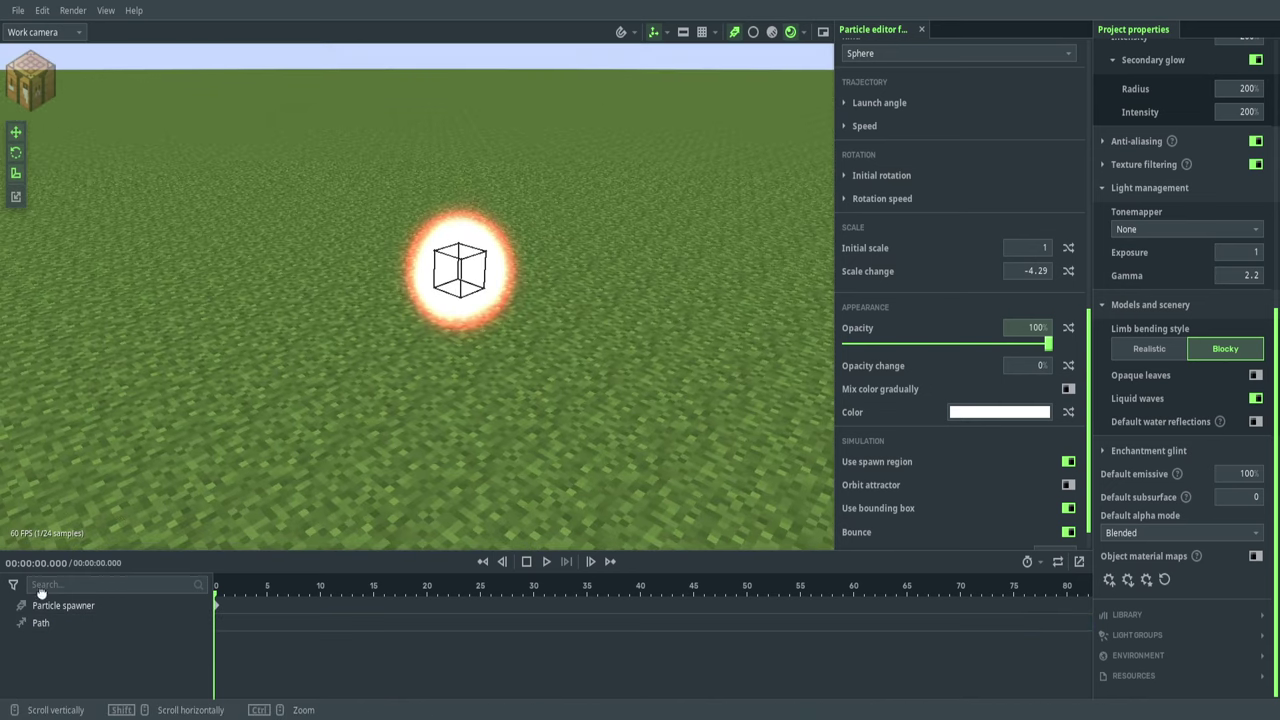
- Reset the positions of the path and the particle spawner to 0, 0, 0
left_click(18, 635)
right_click_drag(400, 370, 412, 345)
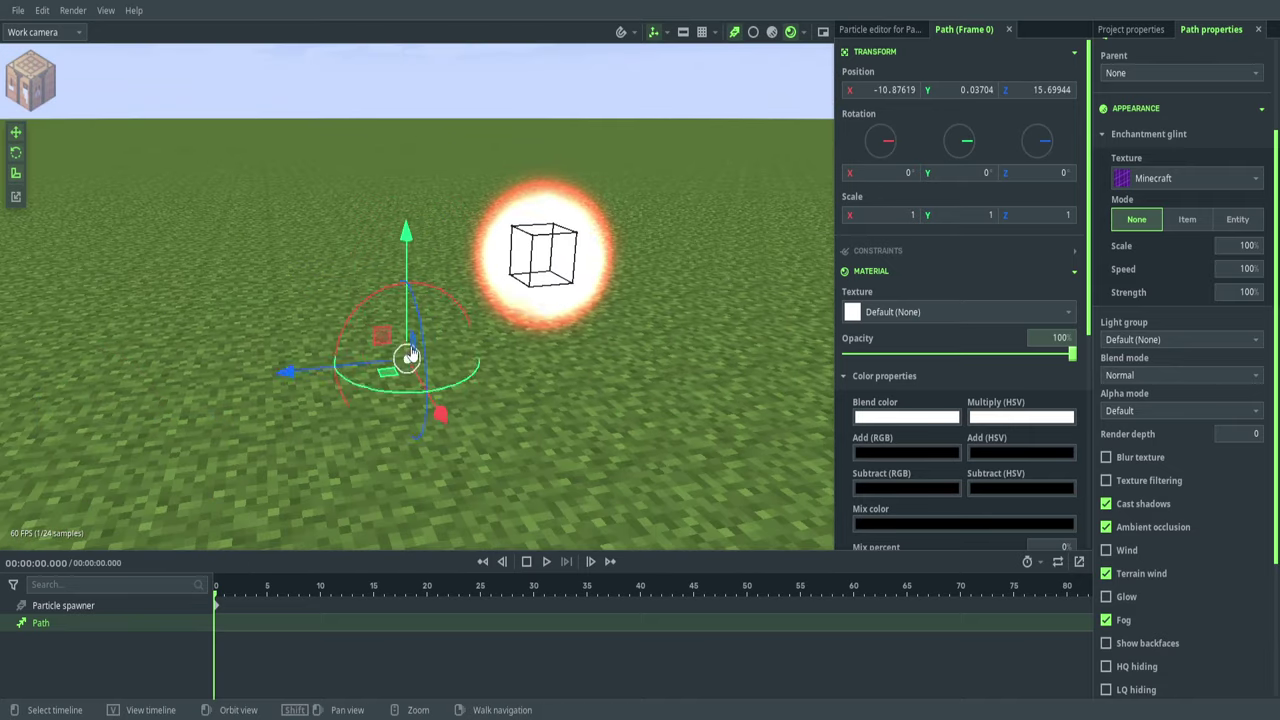
left_click_drag(410, 357, 240, 332)
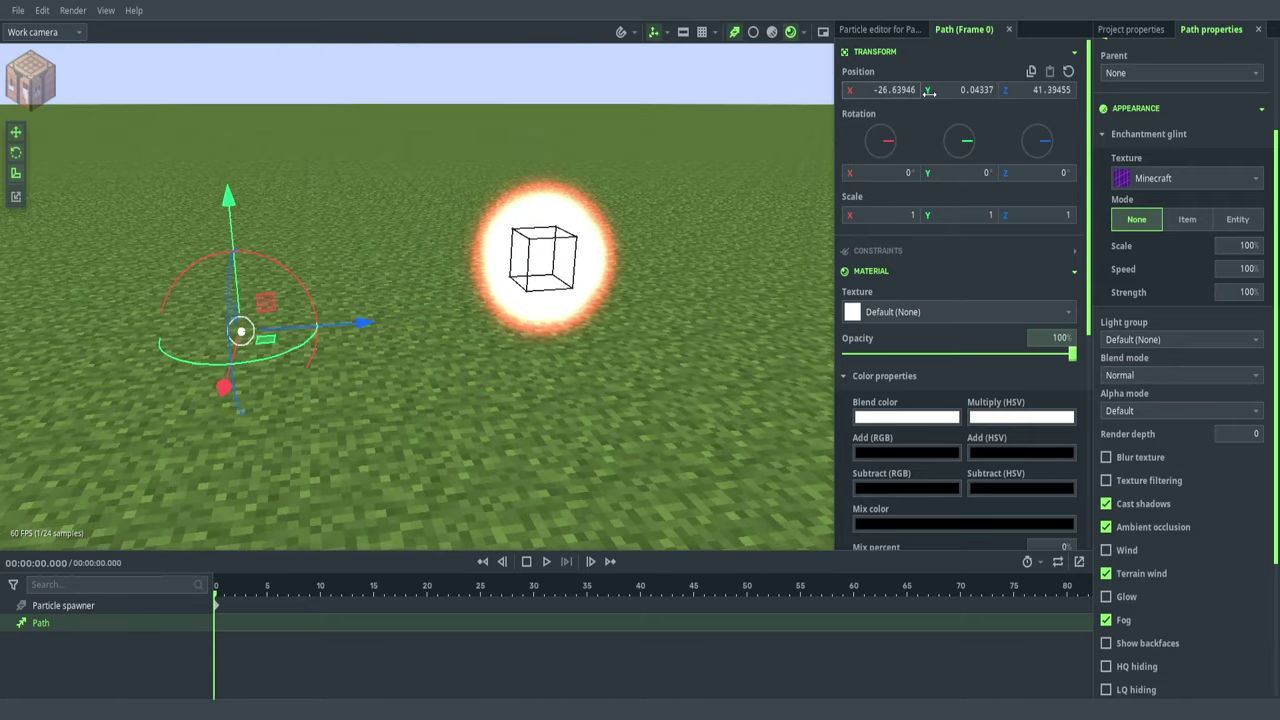
left_click(1069, 73)
left_click(78, 607)
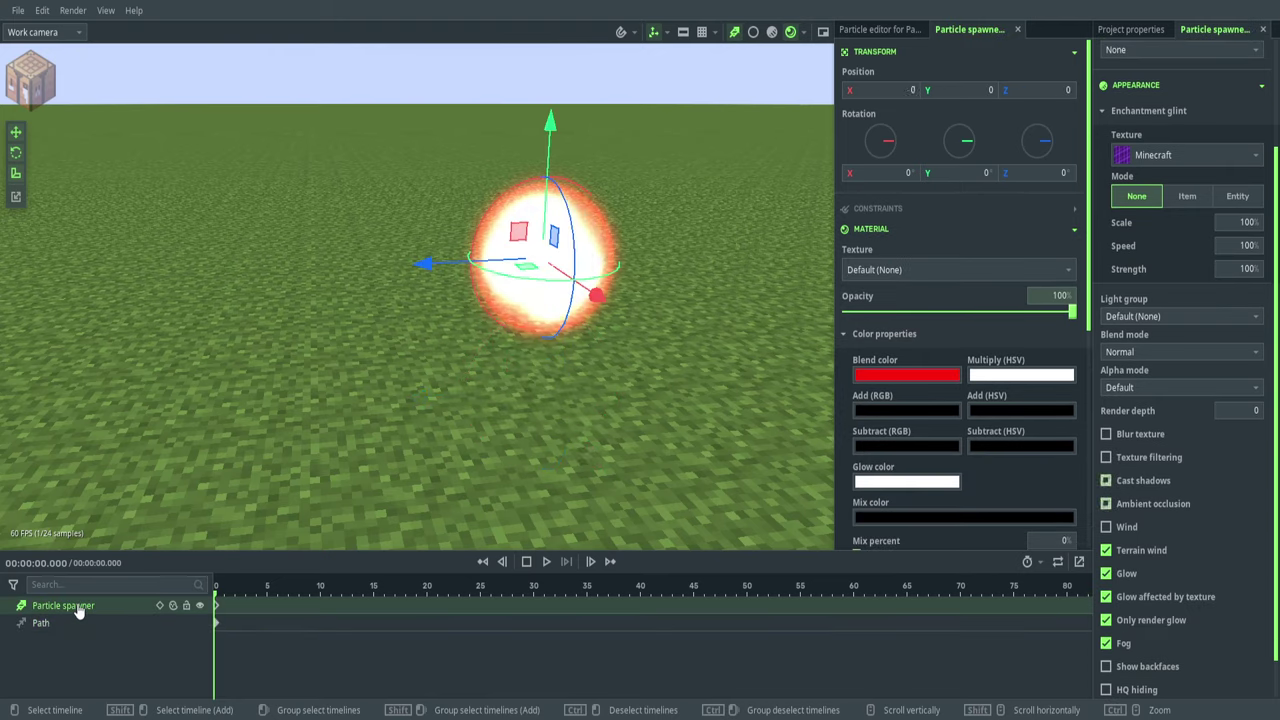
left_click(1066, 71)
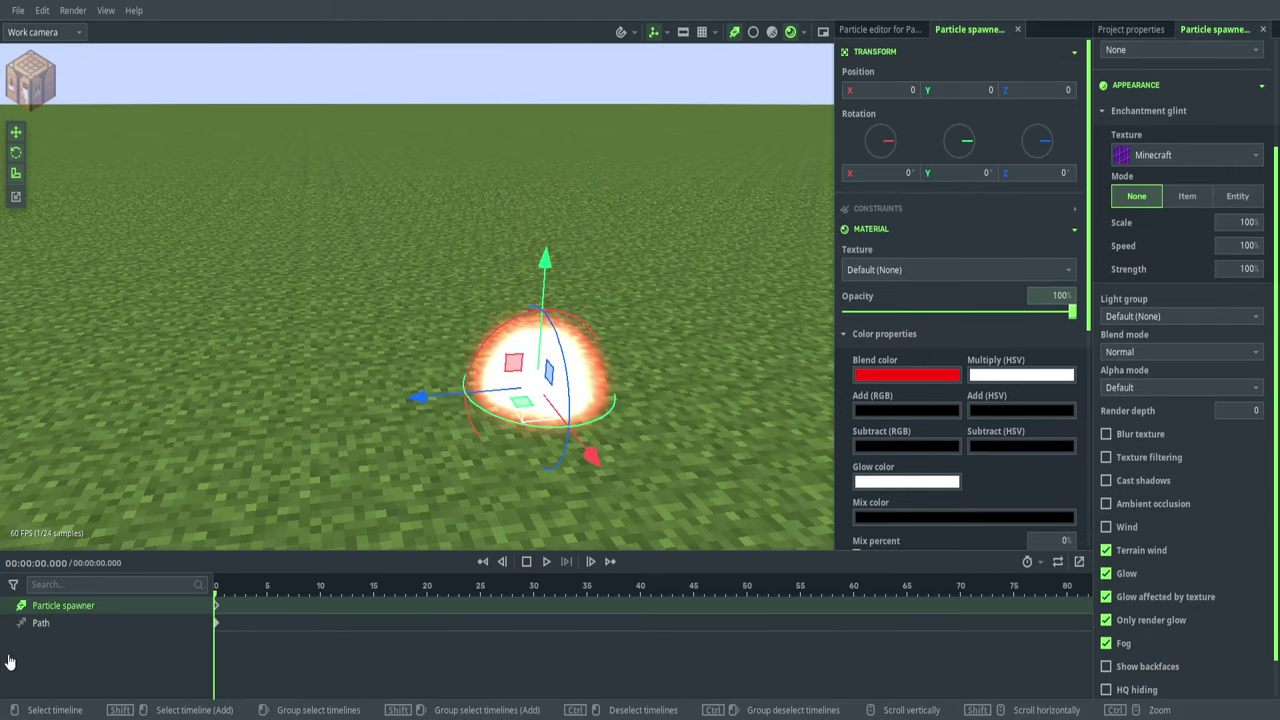
- Parent the particle spawner to the path in the timeline list and select the path
left_click_drag(51, 606, 86, 607)
left_click(9, 606)
left_click(40, 607)
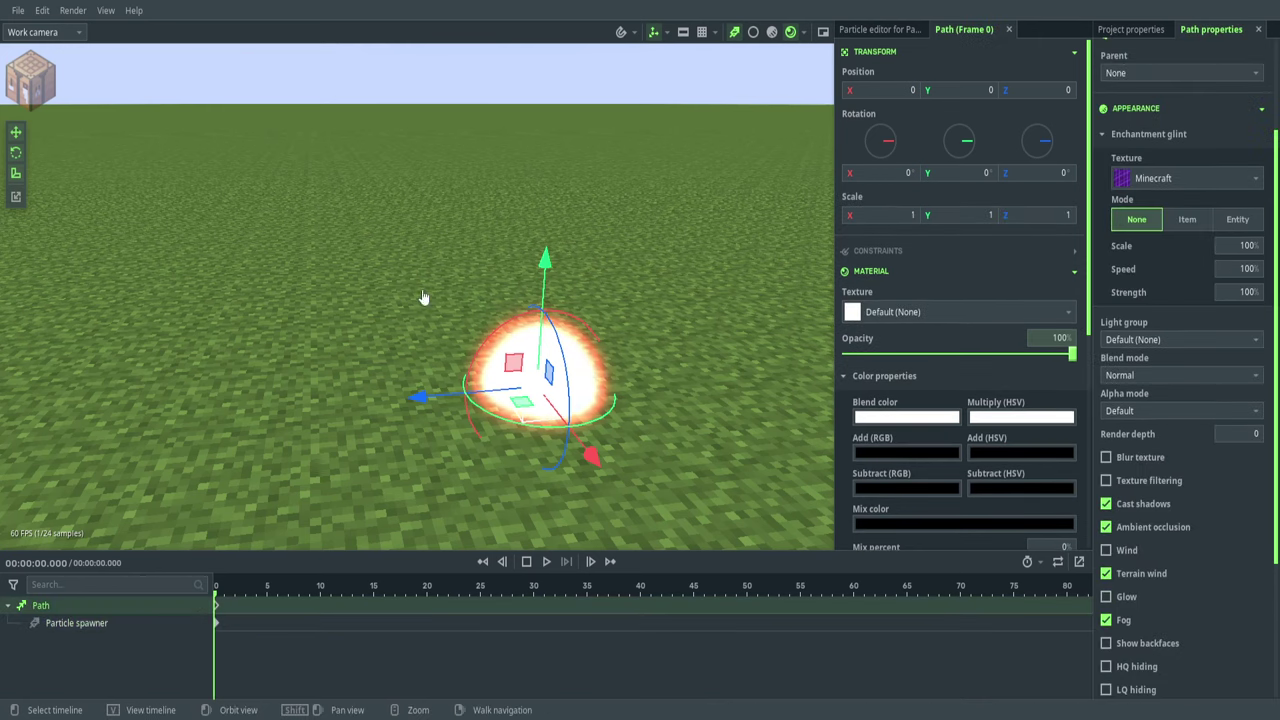
- Raise the path to Y 27, try moving it along Z to -18, and undo that Z move
left_click_drag(552, 272, 580, 543)
right_click_drag(464, 280, 460, 258)
left_click_drag(452, 255, 595, 251)
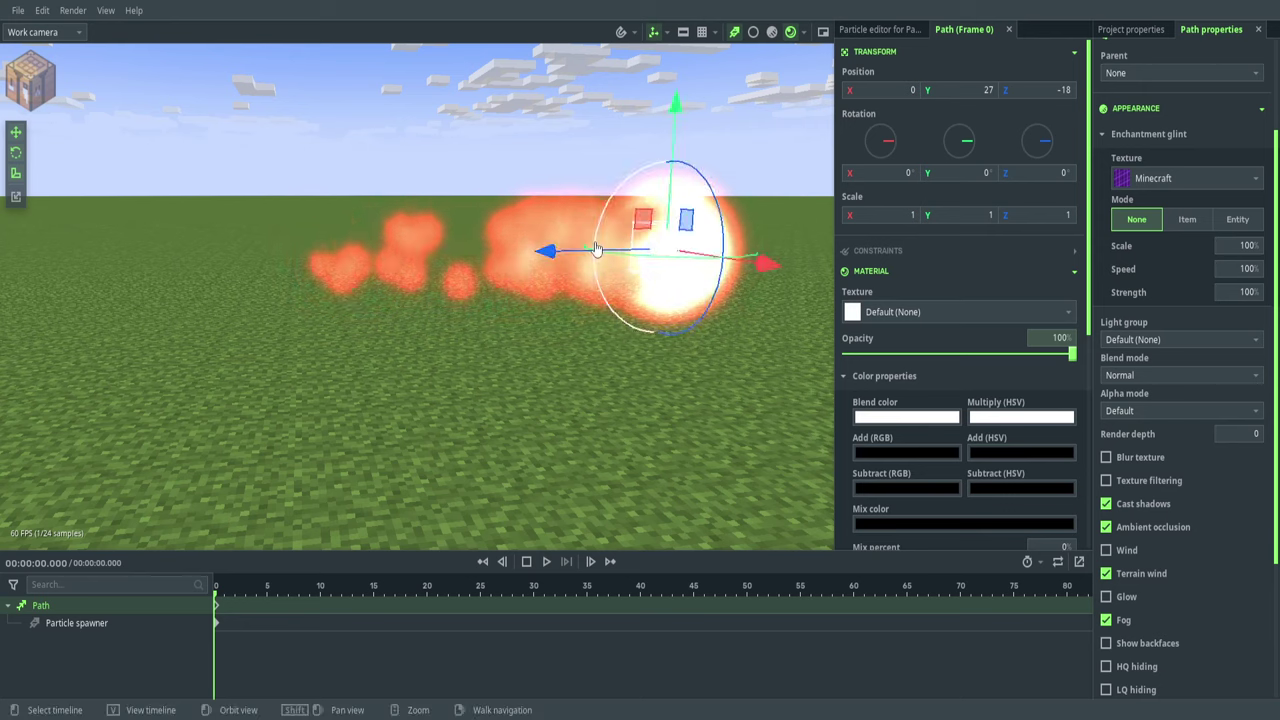
key("ctrl+z")
middle_click_drag(319, 370, 340, 420)
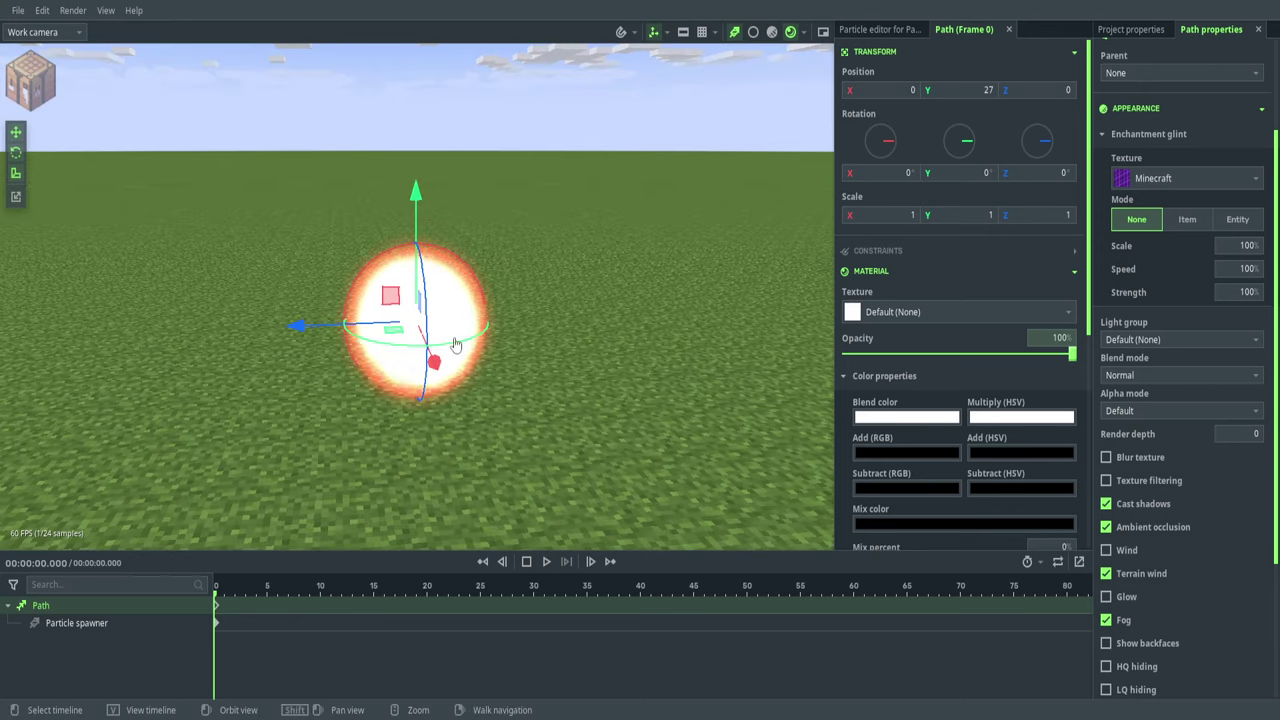
- Add a point to the path and duplicate that path point
scroll(1194, 366, "down", 4)
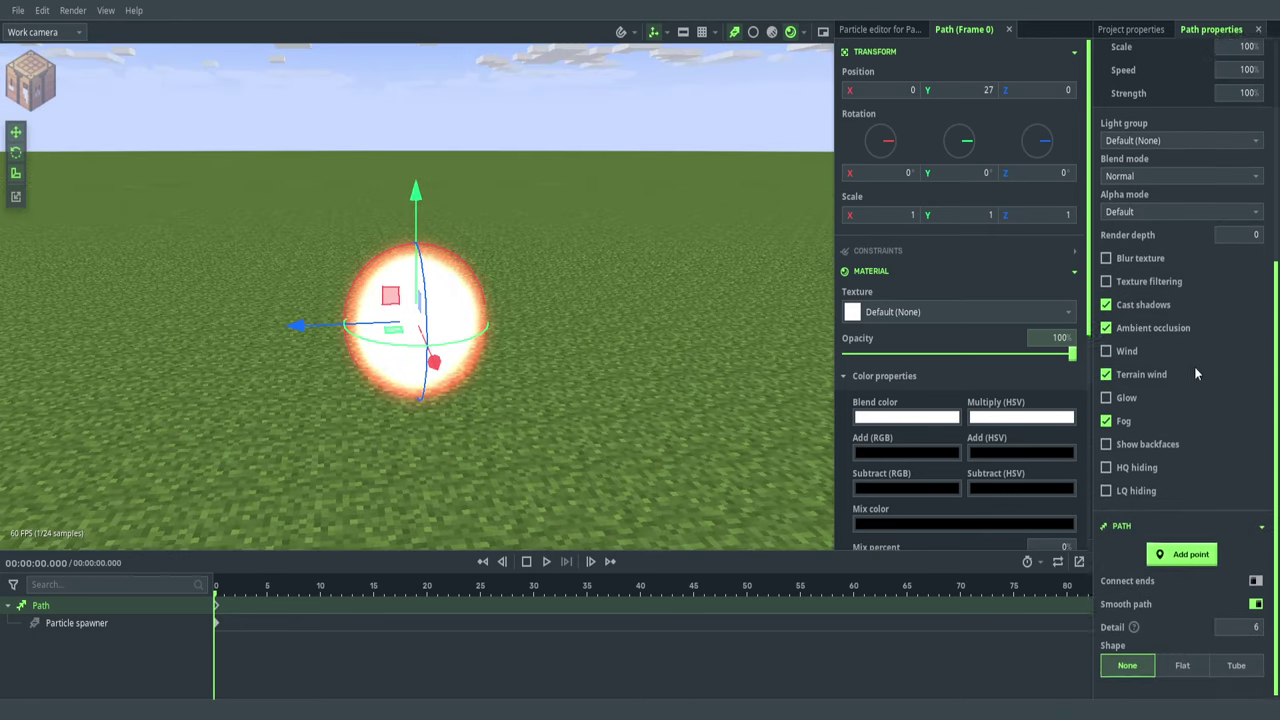
left_click(1180, 555)
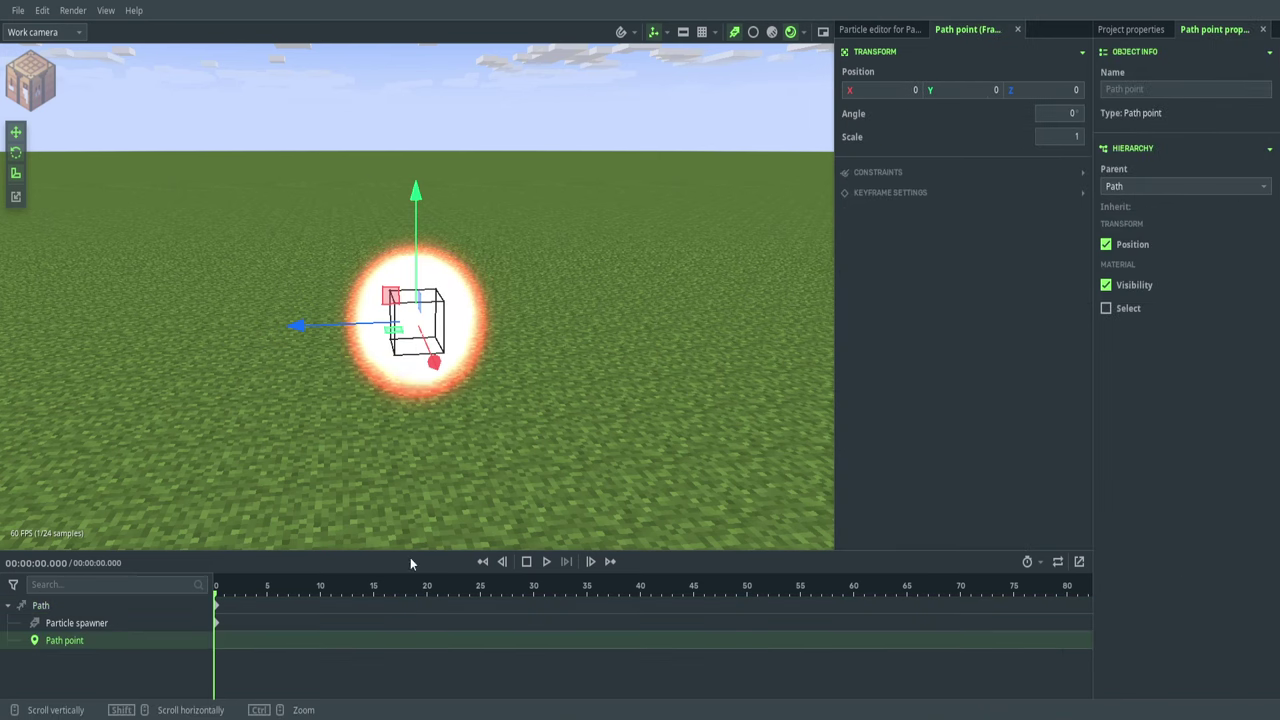
key("ctrl+d")
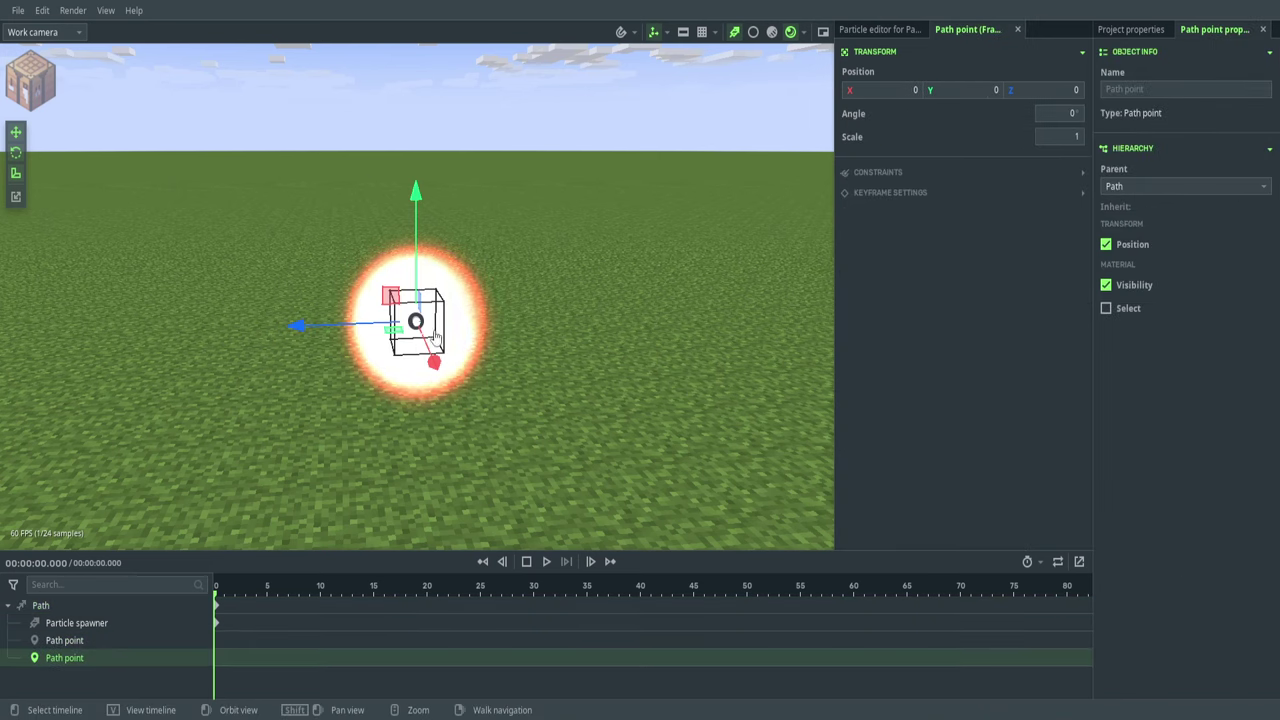
- Enable Spawn in region for the particle spawner
left_click(100, 622)
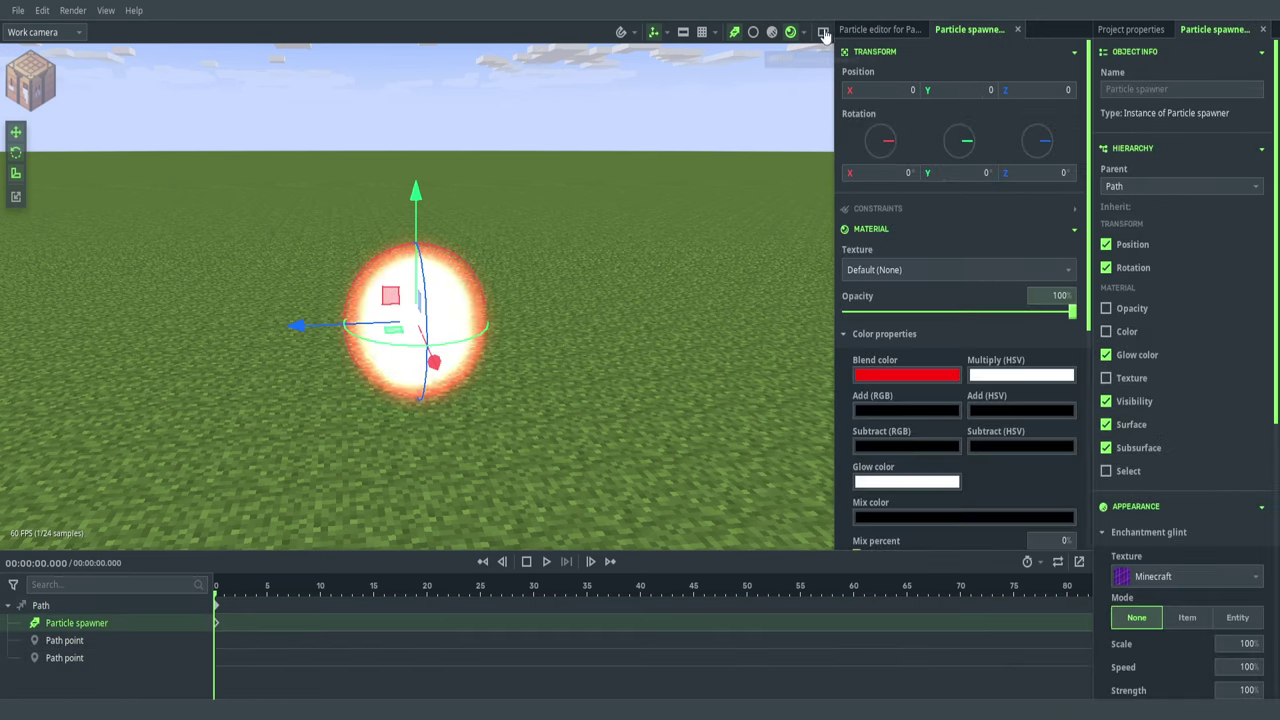
left_click(866, 30)
scroll(938, 245, "up", 10)
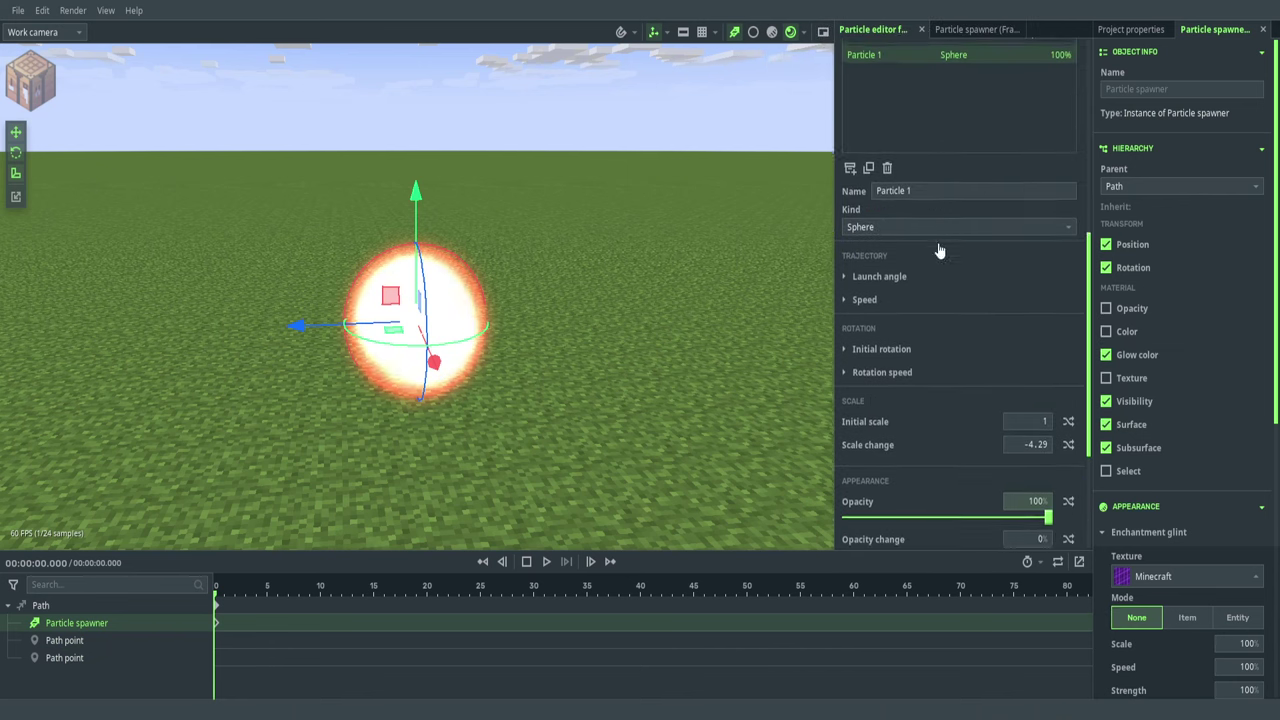
scroll(958, 245, "down", 4)
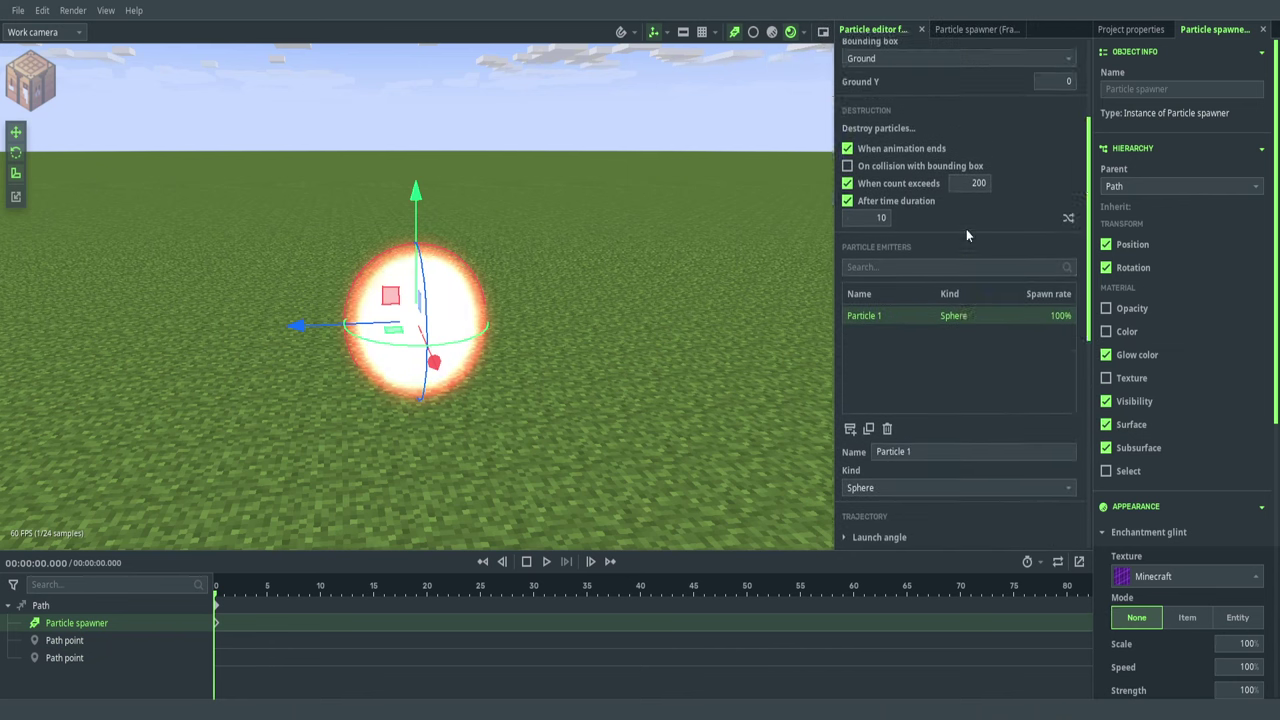
scroll(966, 229, "up", 4)
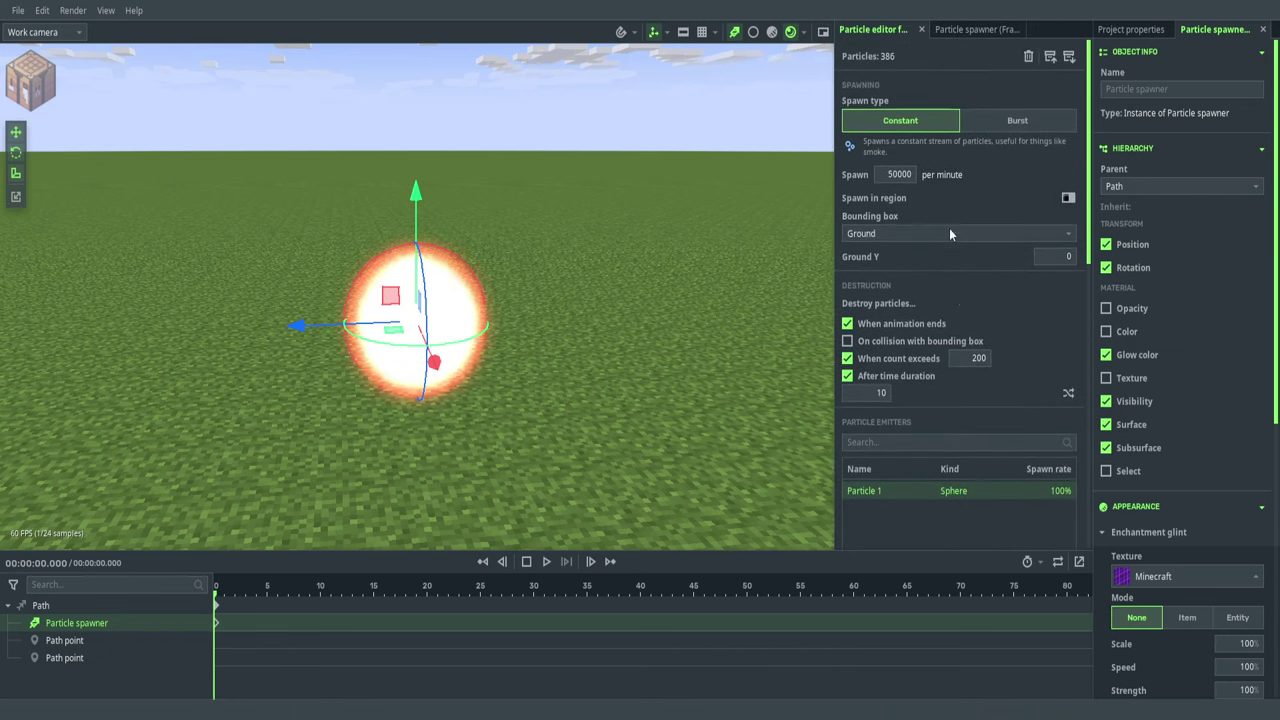
left_click(1068, 199)
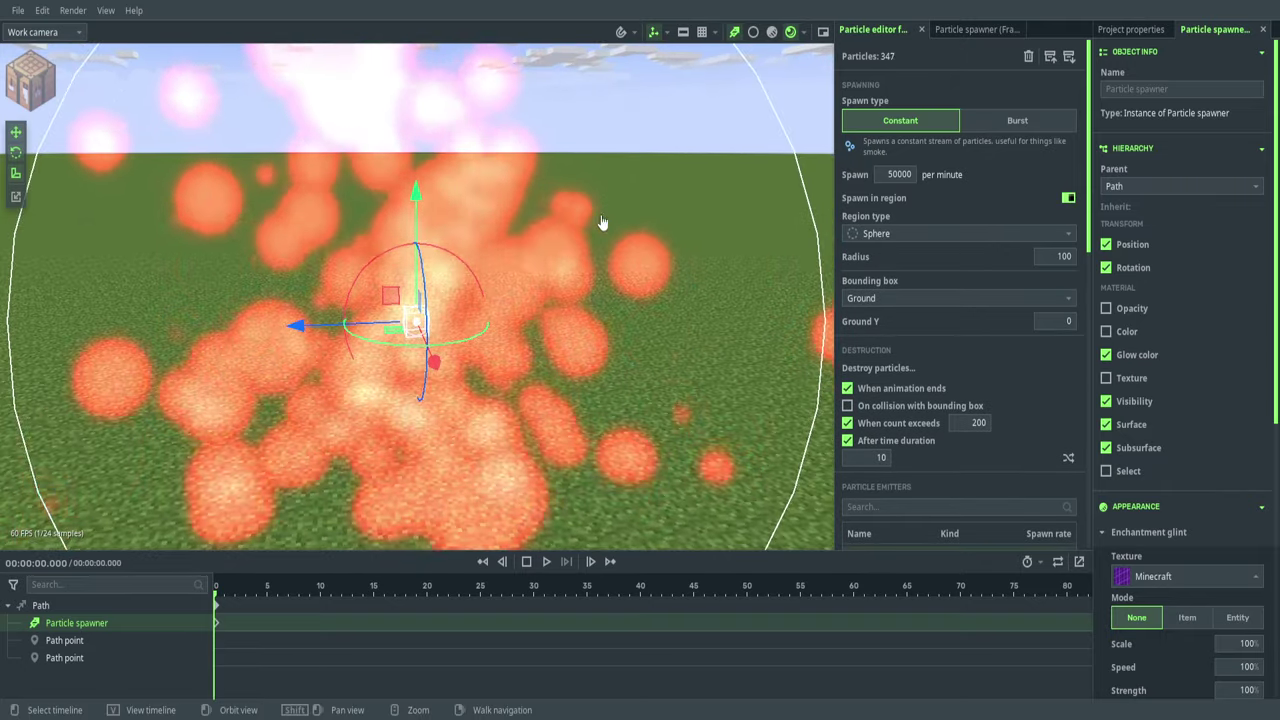
- Set the spawn region type to Path and assign the scene's Path object as the region
left_click(966, 234)
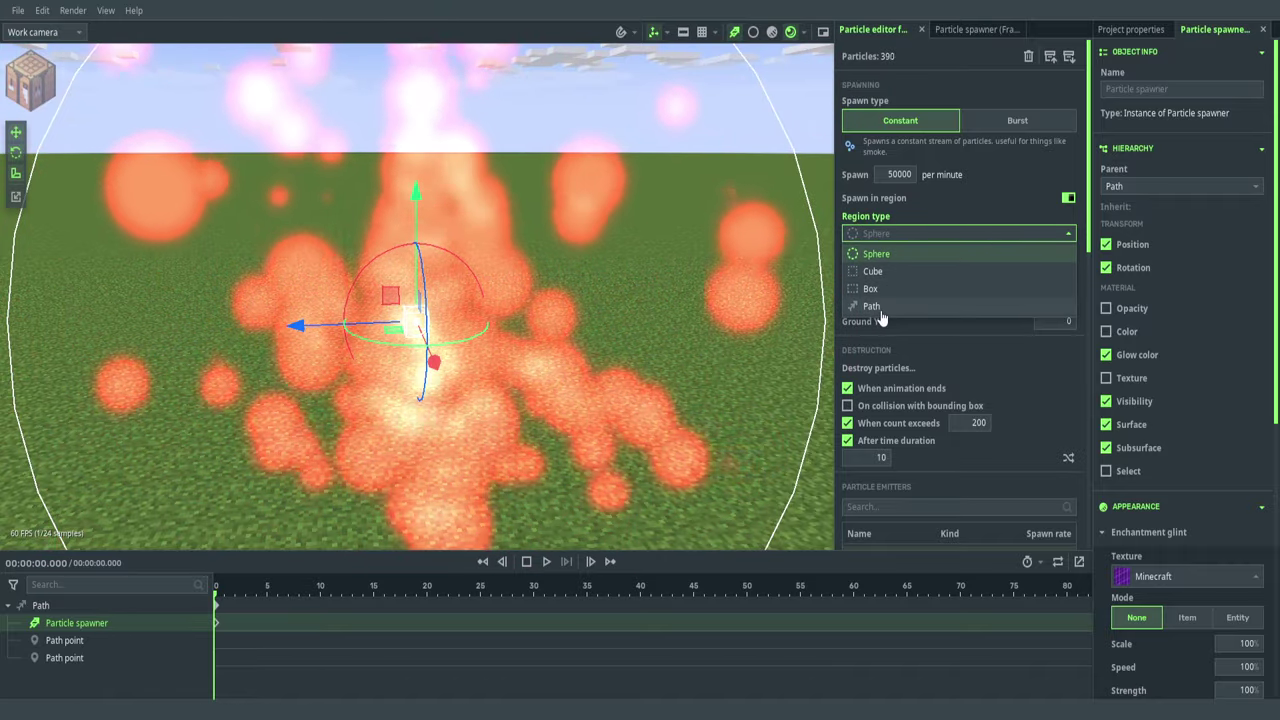
left_click(880, 310)
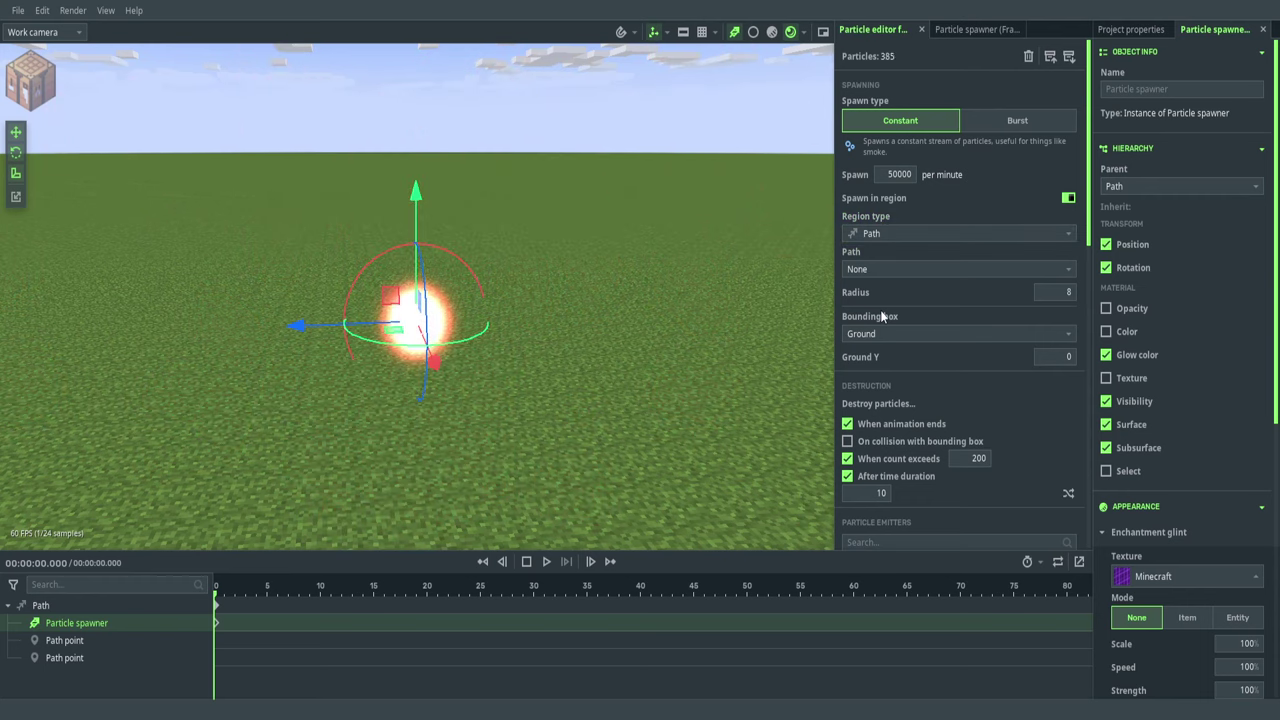
left_click(889, 270)
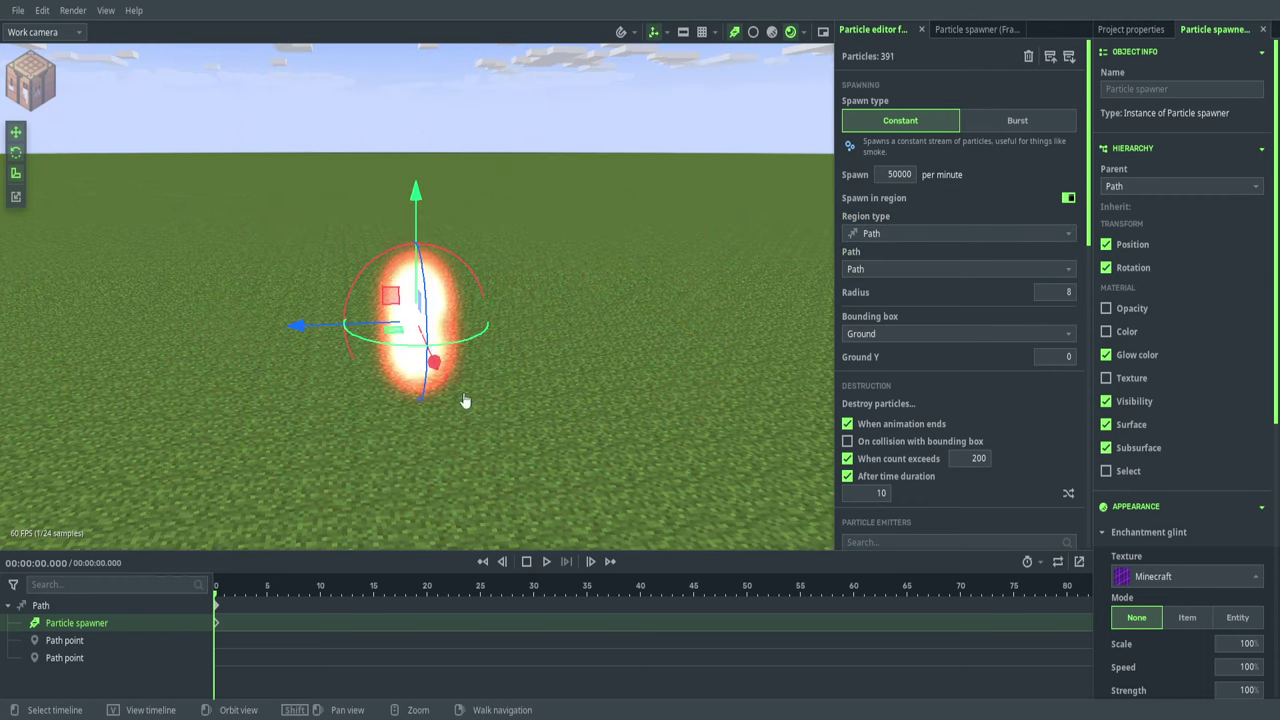
- Try stretching the path by moving its second path point along the Z axis
left_click(40, 657)
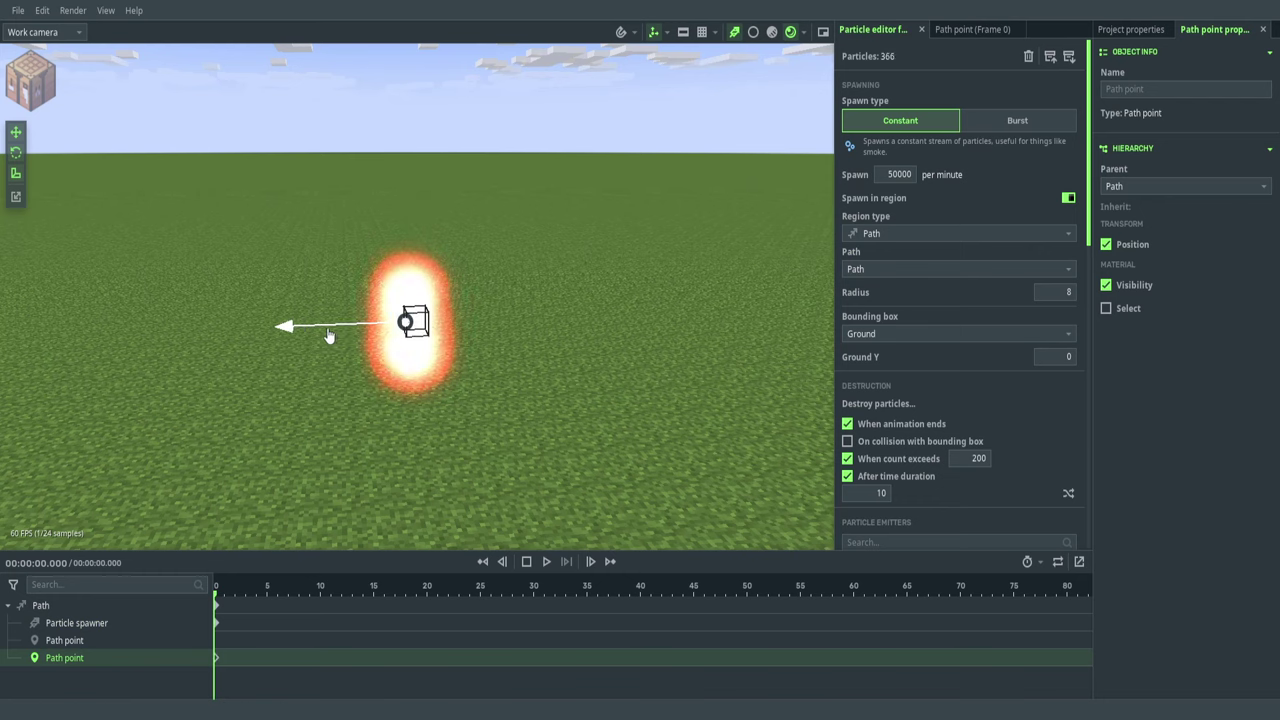
left_click_drag(329, 335, 704, 344)
left_click_drag(563, 320, 557, 315)
scroll(557, 315, "down", 2)
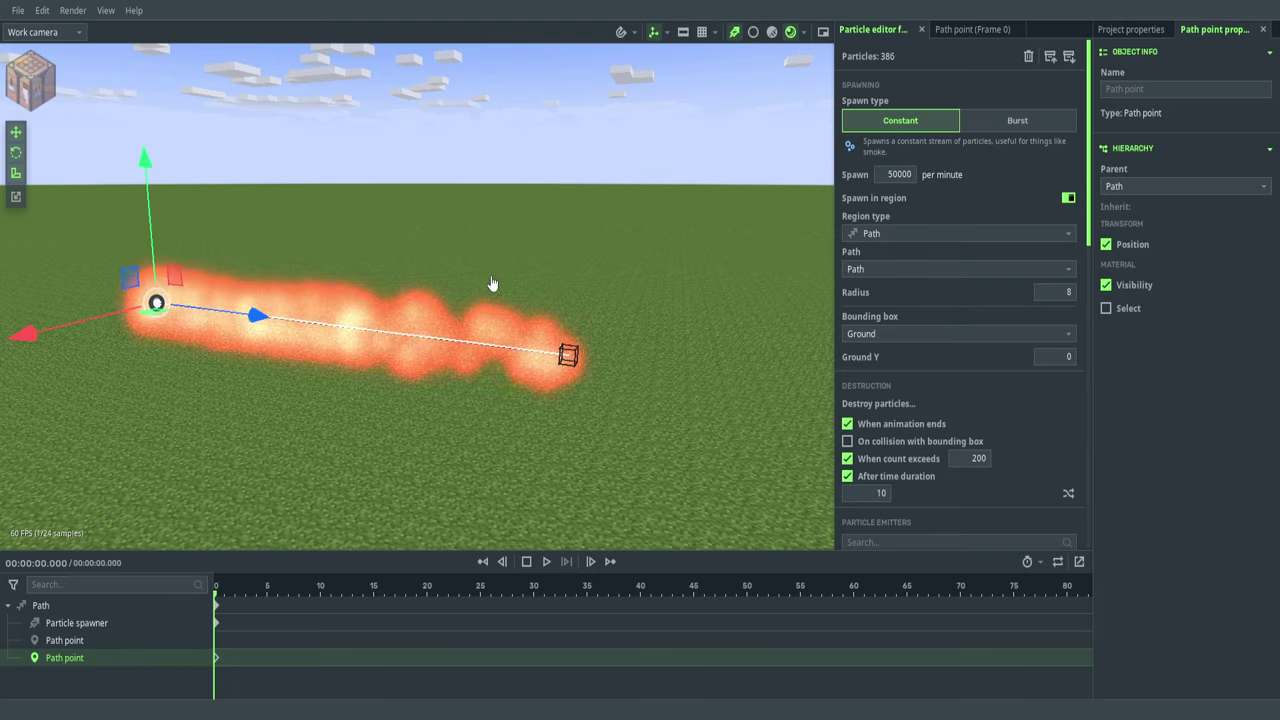
middle_click_drag(491, 284, 465, 235)
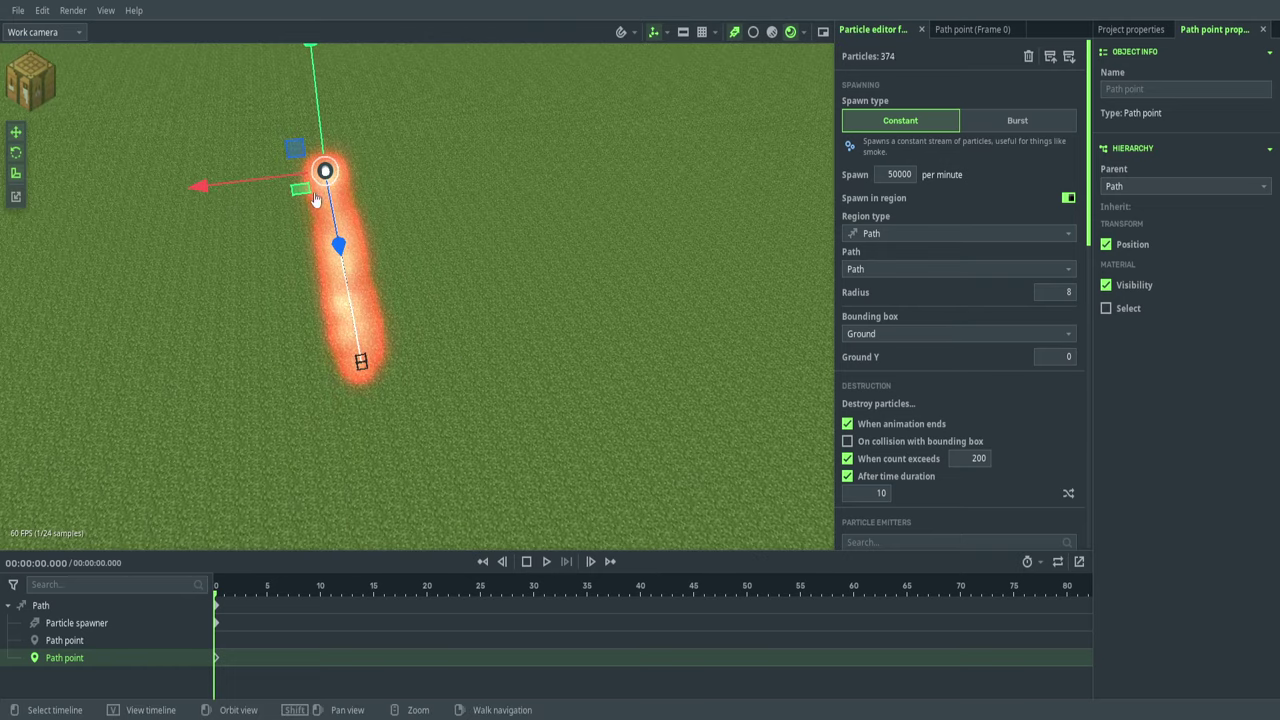
left_click_drag(529, 234, 259, 193)
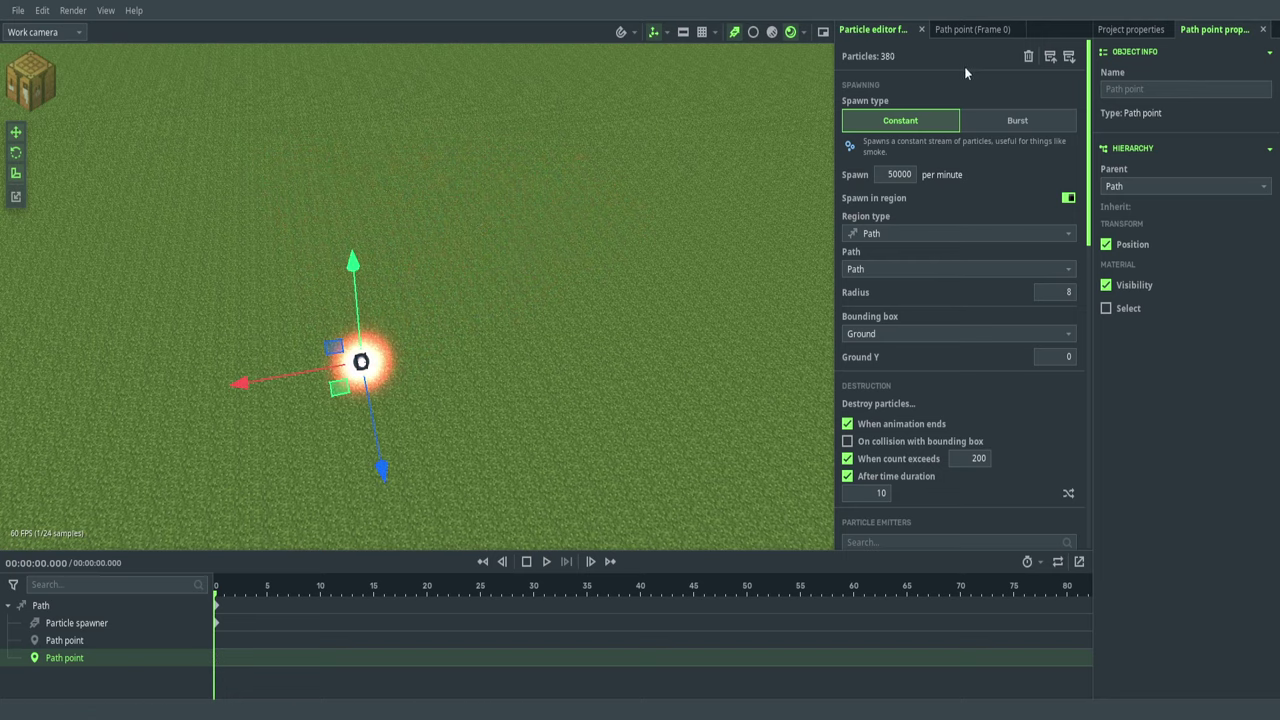
- Move the second path point along Z away from the first point to stretch out the particle trail
middle_click_drag(688, 161, 484, 326)
scroll(485, 331, "down", 3)
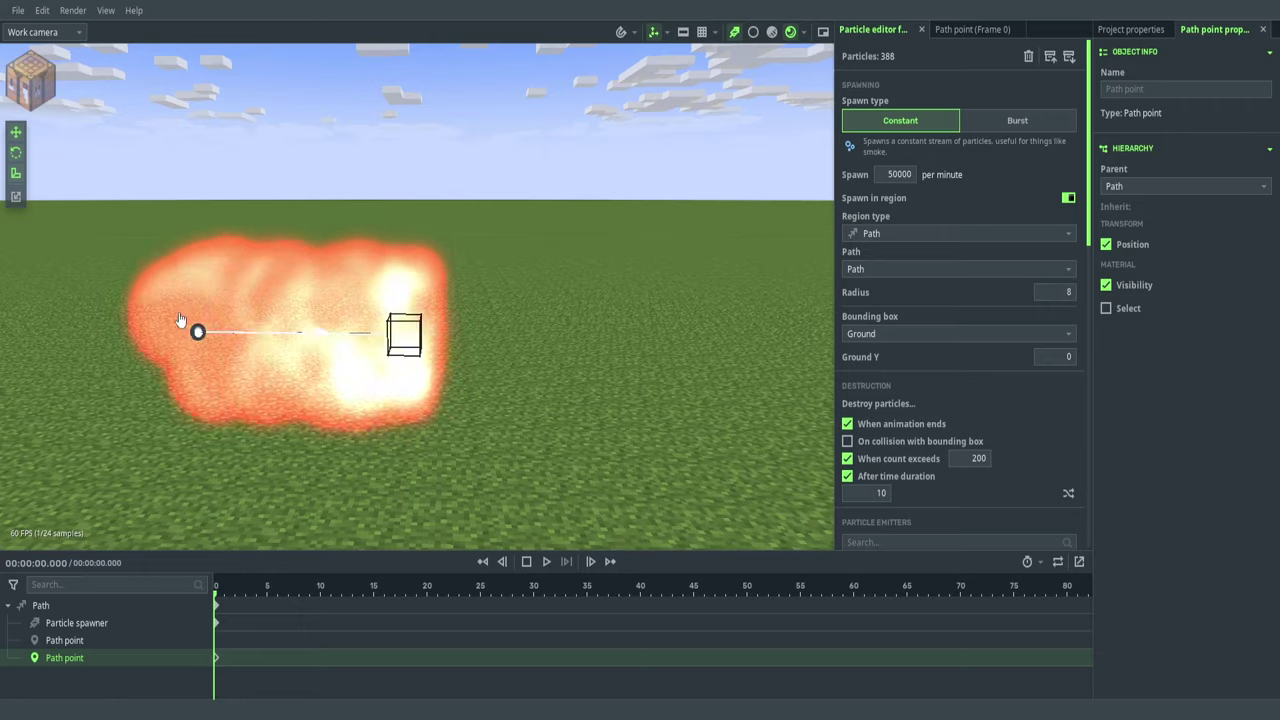
left_click_drag(238, 287, 405, 322, "shift")
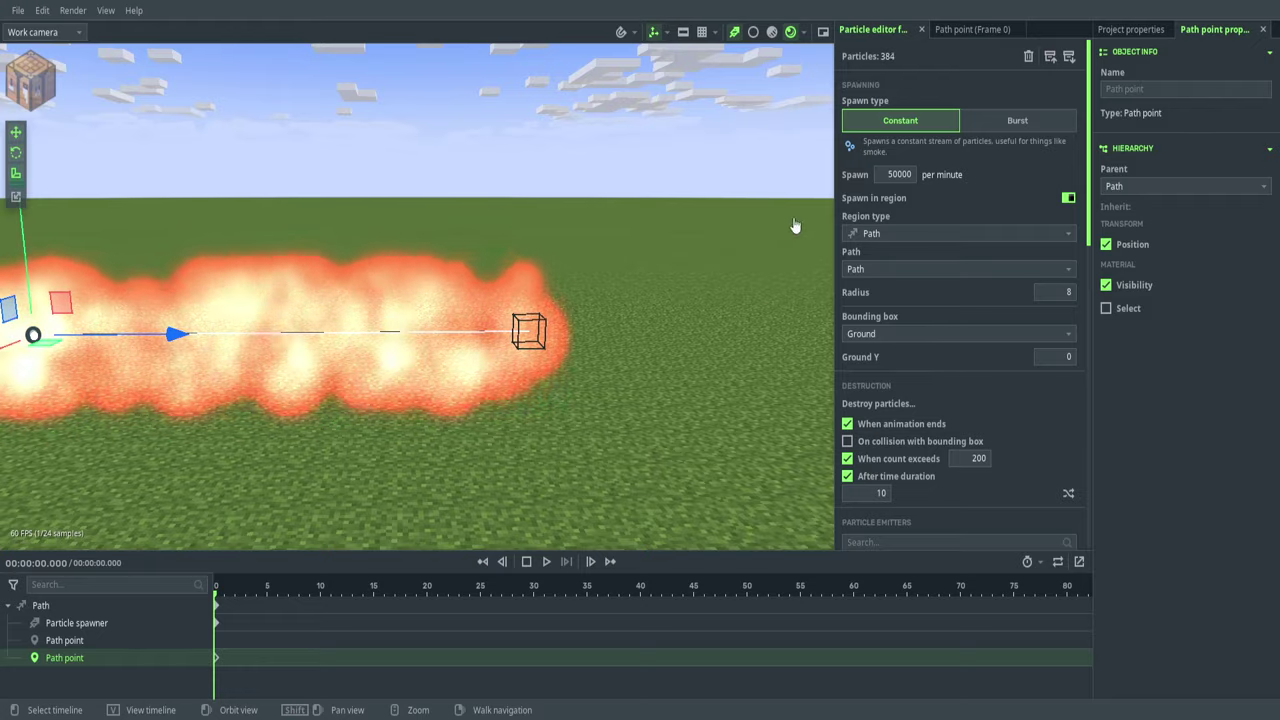
- Set both the minimum and maximum initial XYZ speed of Particle 1 to 0
scroll(1018, 356, "down", 15)
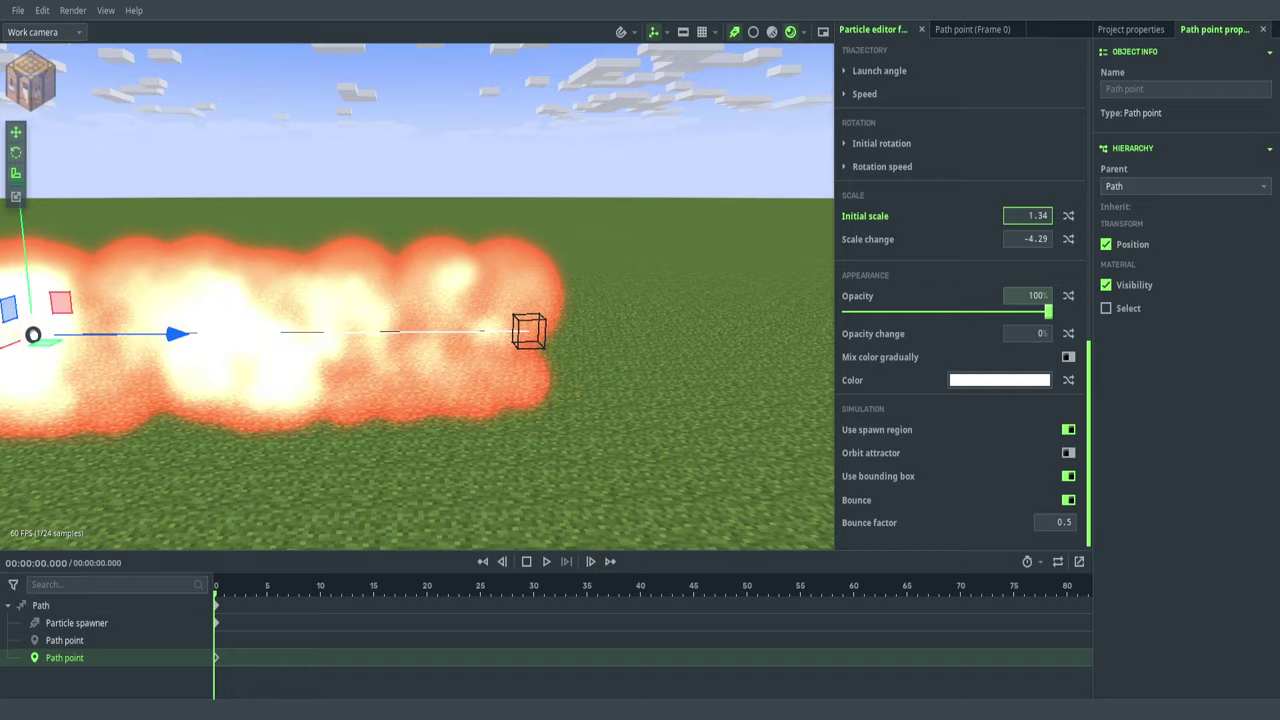
scroll(1012, 189, "up", 5)
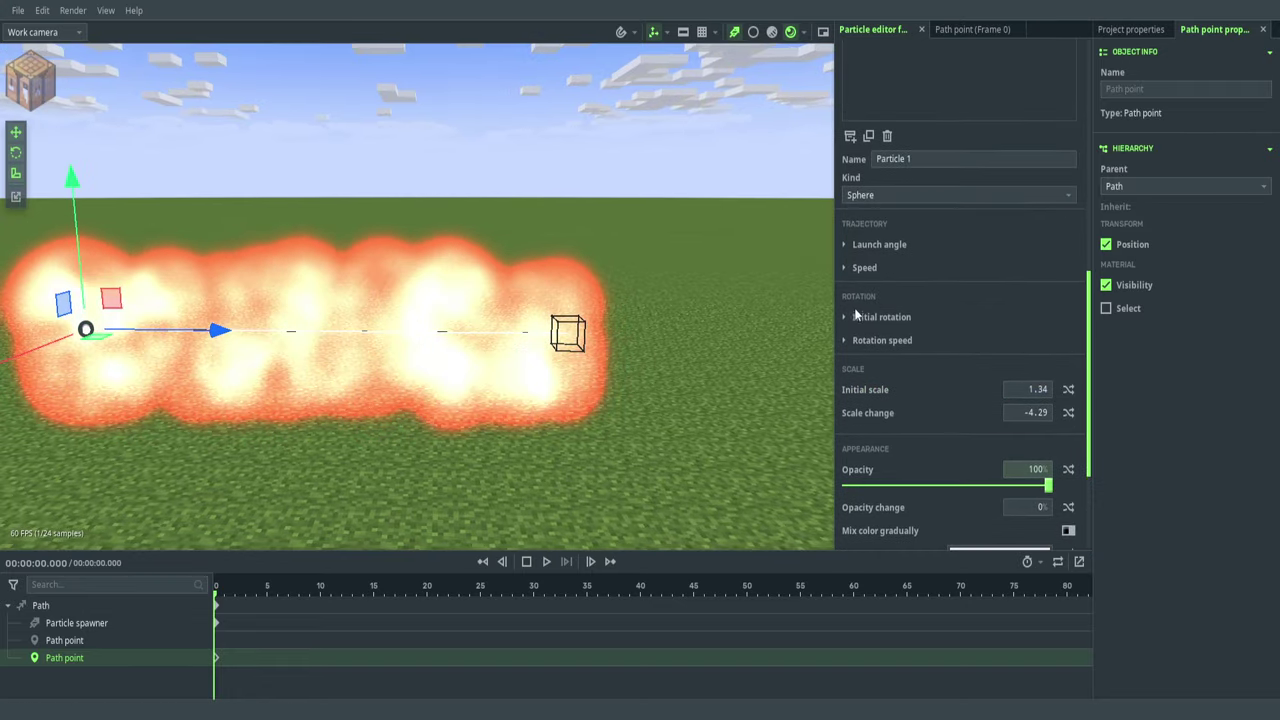
left_click(888, 246)
left_click(888, 246)
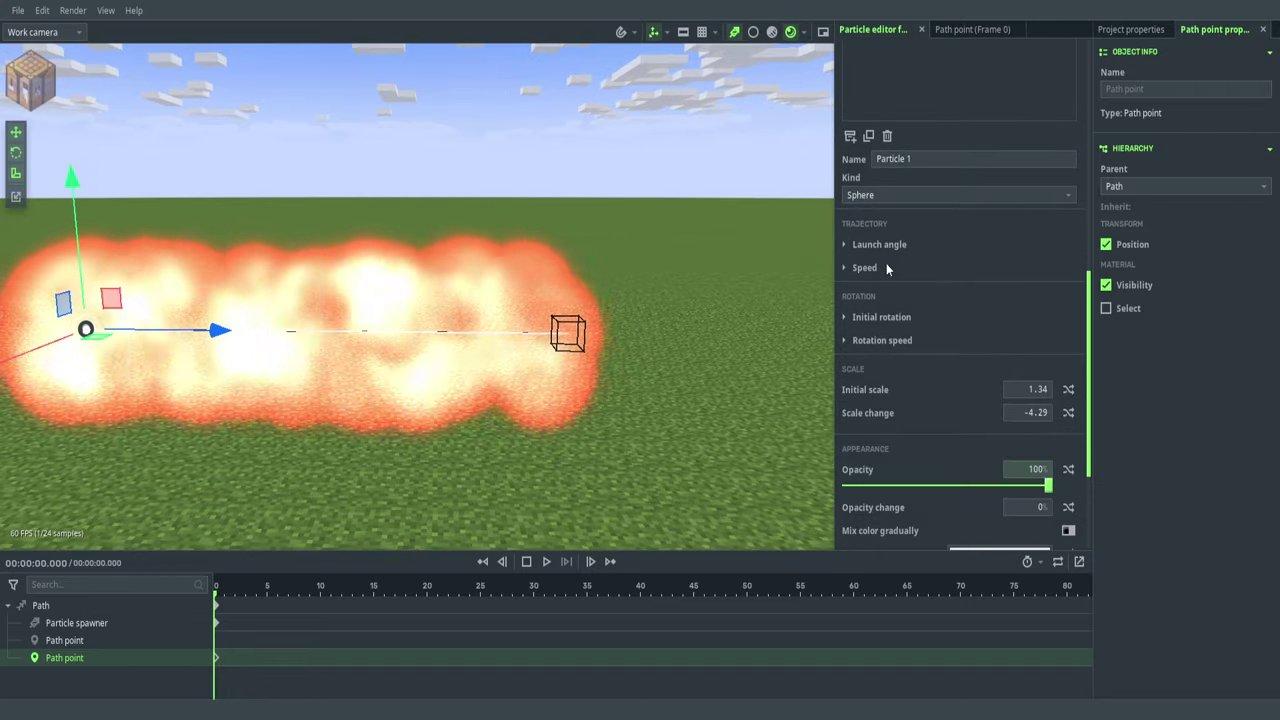
left_click(872, 270)
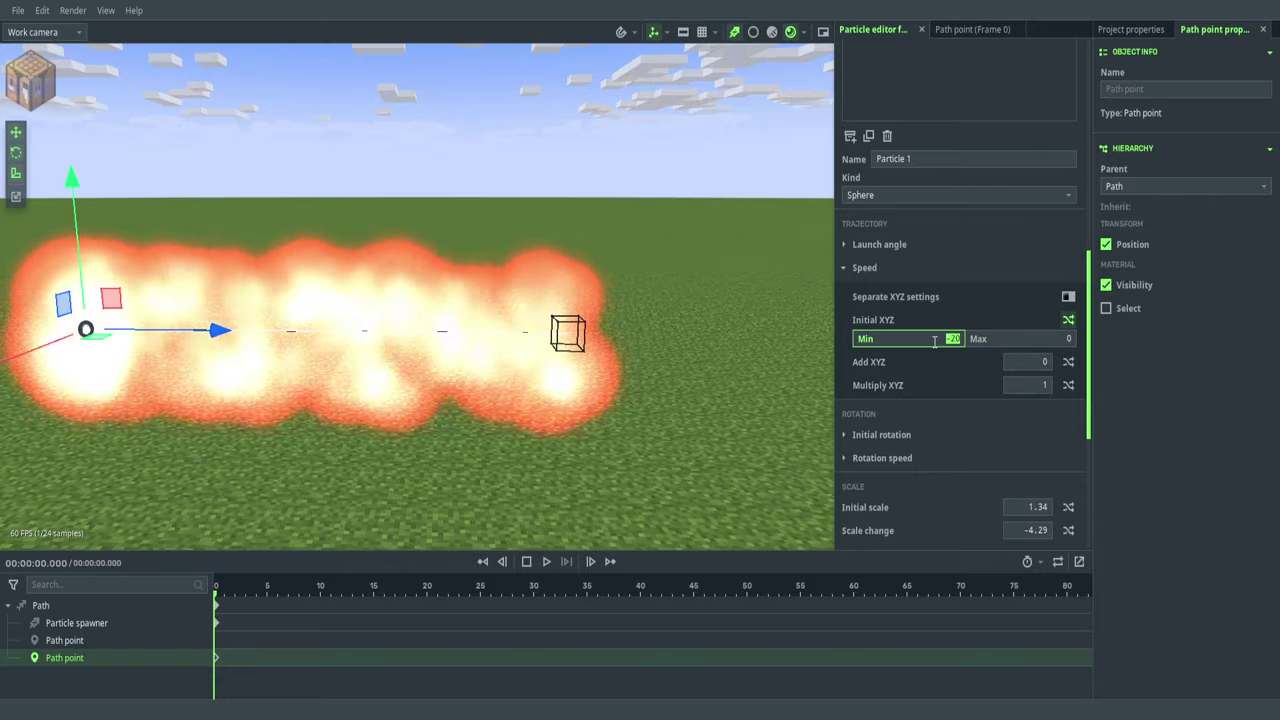
left_click_drag(679, 262, 691, 294)
right_click_drag(691, 294, 688, 308)
key("s")
left_click_drag(688, 308, 692, 262)
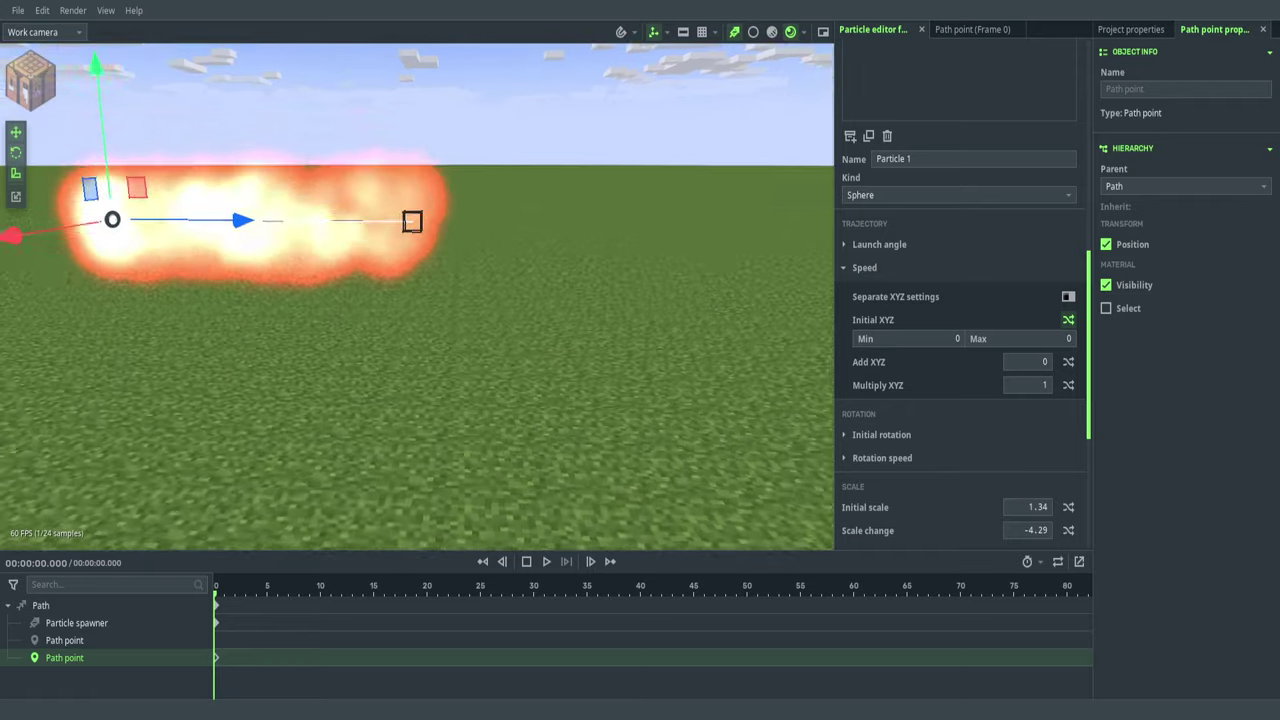
- Give Particle 1's launch angle a speed of 115, an add speed of 28.5 and a multiply speed of 96.75
right_click_drag(692, 262, 702, 288)
left_click(880, 245)
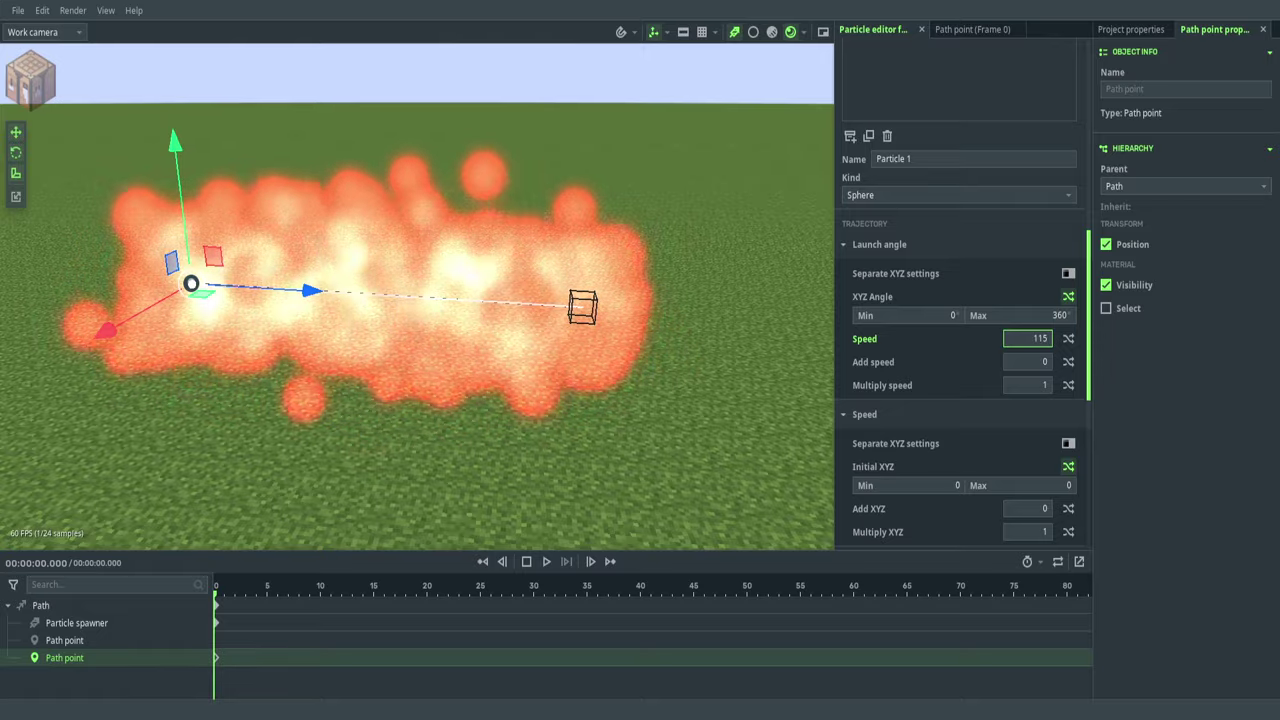
left_click_drag(1028, 385, 1032, 355)
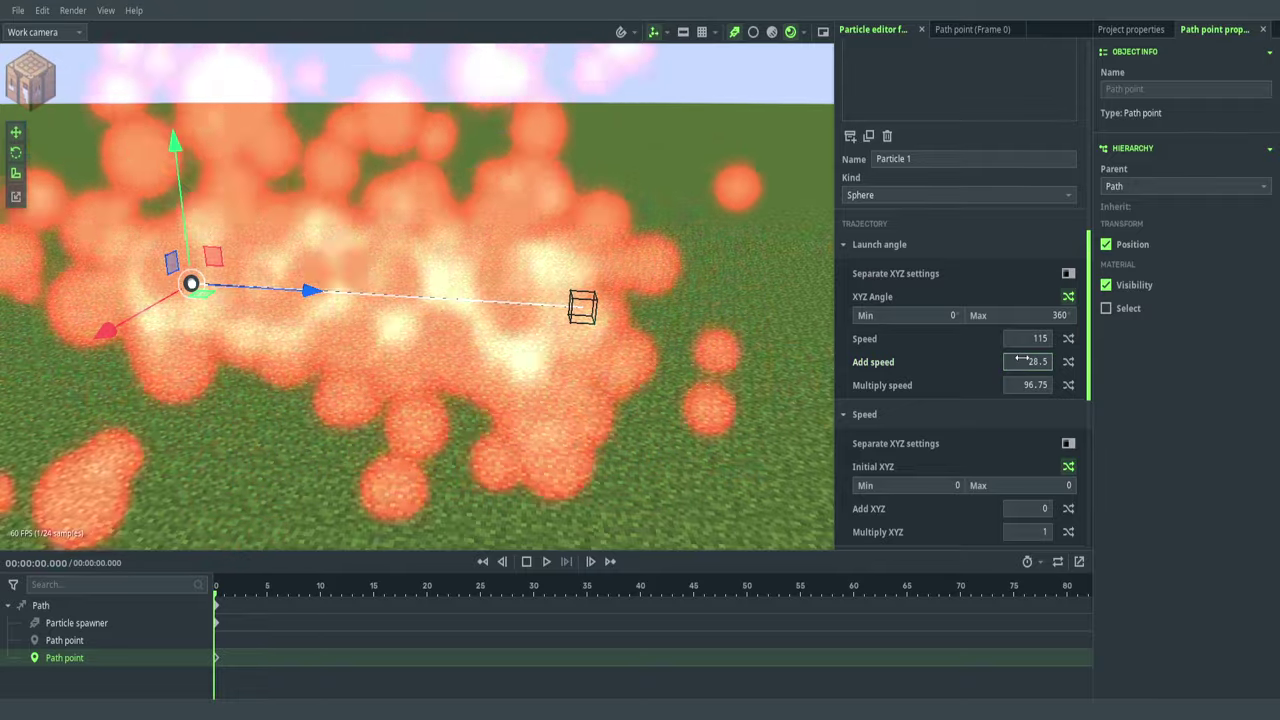
left_click_drag(631, 289, 560, 288)
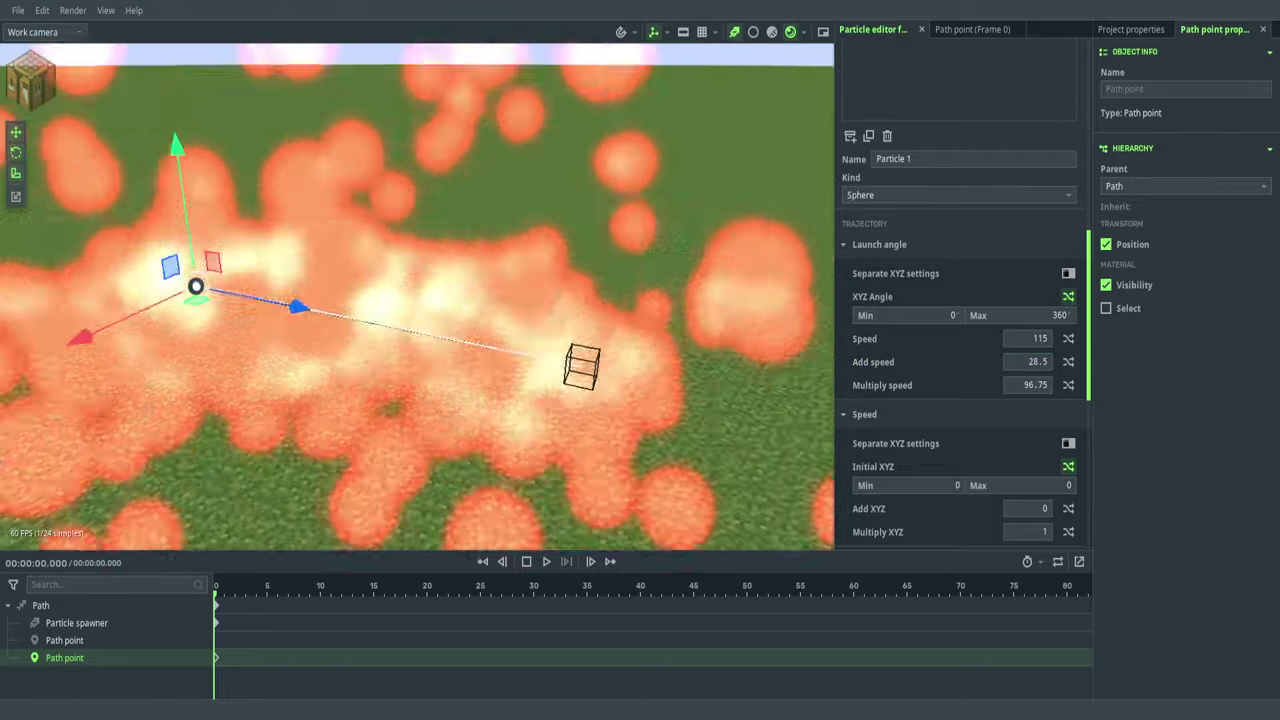
- Set Particle 1's scale change to -8.69
scroll(560, 288, "down", 2)
scroll(1000, 400, "down", 6)
left_click_drag(1030, 239, 1030, 246)
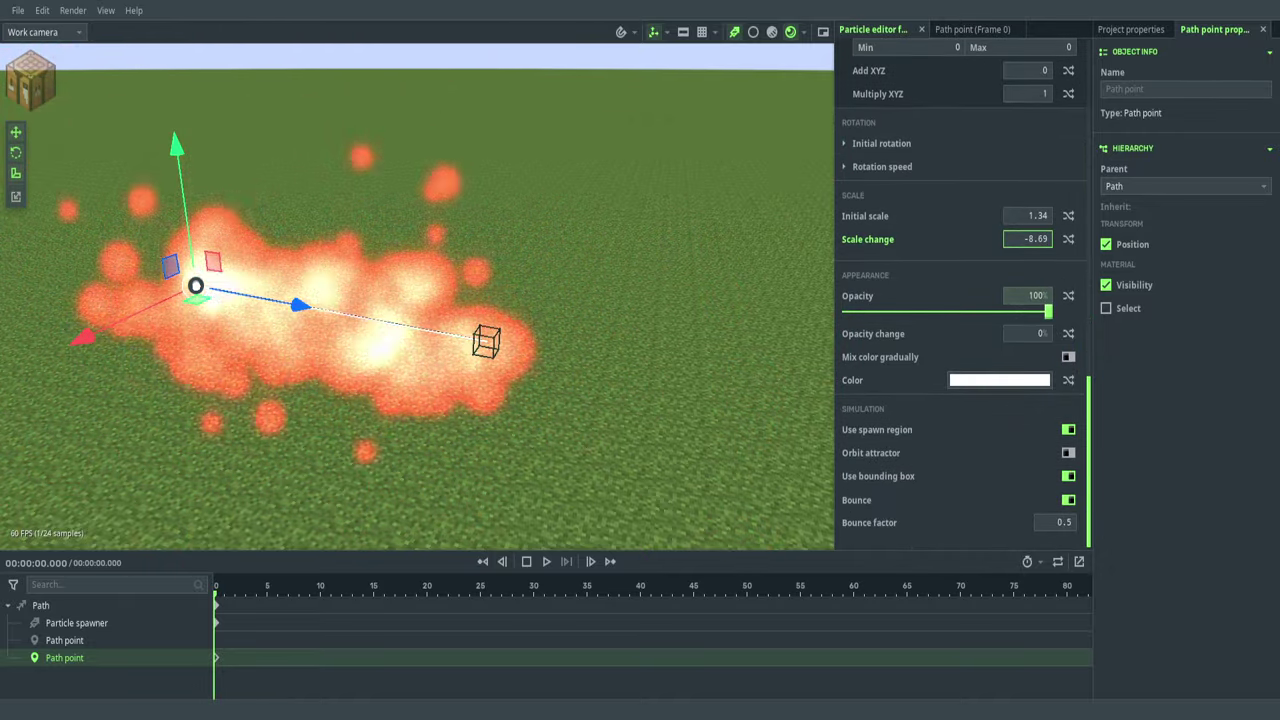
- Move the second path point along Z to 262, and check the particle trail up close
middle_click_drag(492, 248, 380, 264)
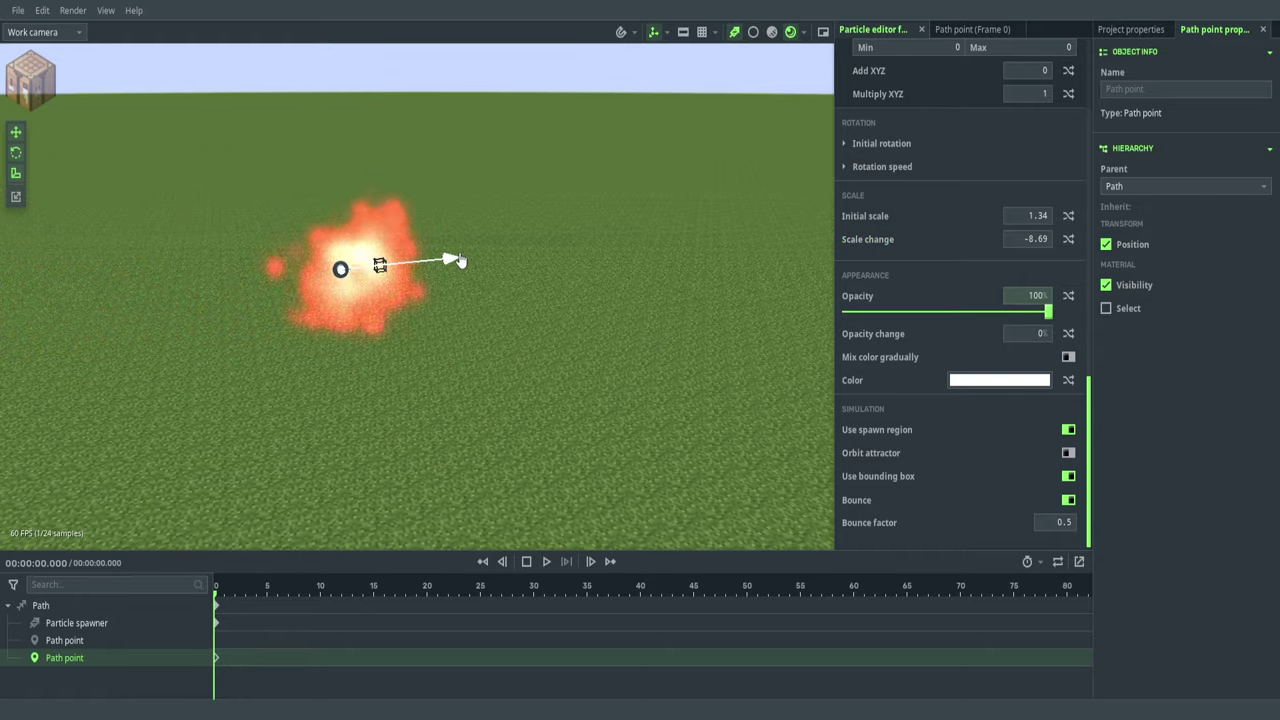
left_click_drag(407, 261, 417, 263)
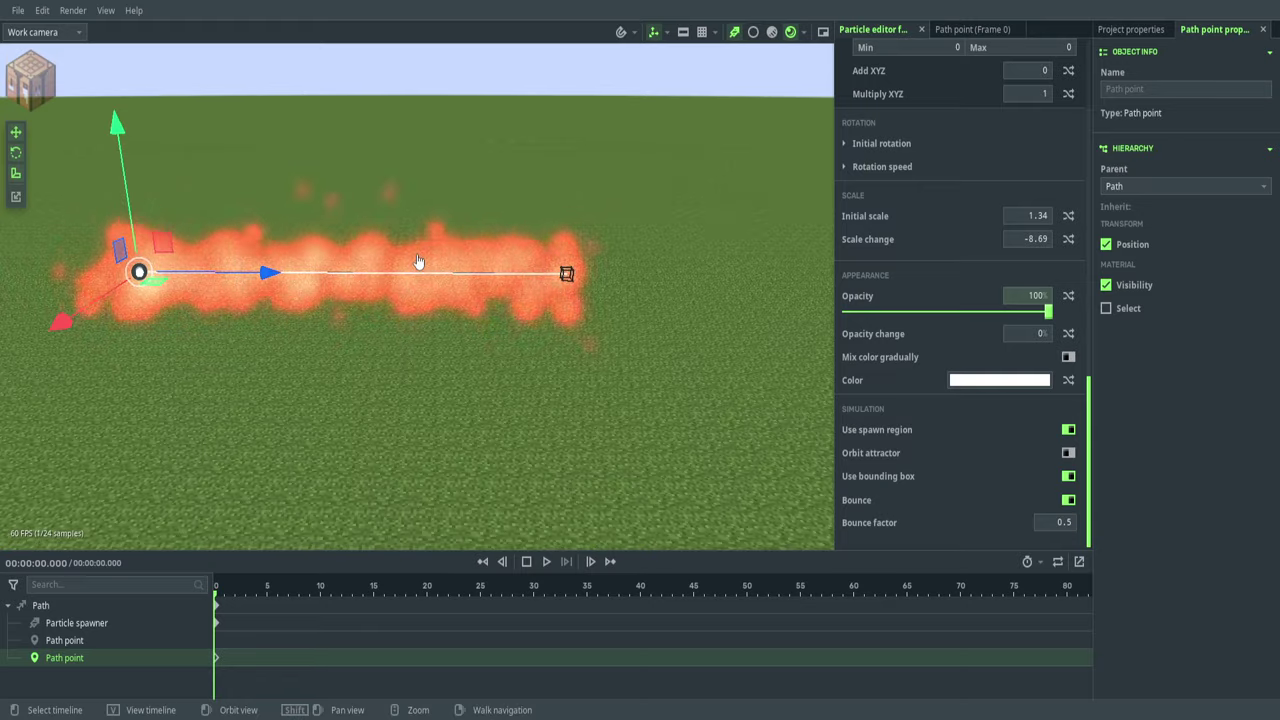
left_click(509, 187)
scroll(680, 211, "up", 4)
left_click_drag(689, 211, 803, 226)
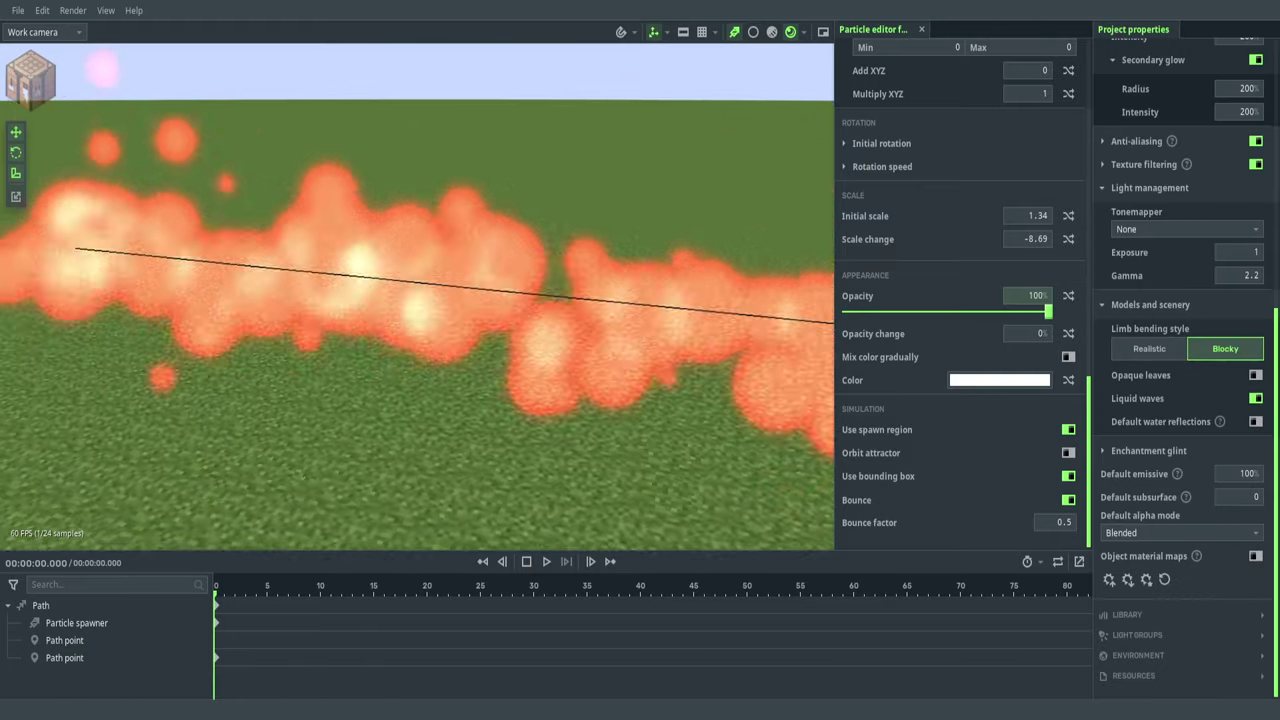
right_click_drag(803, 226, 815, 227)
left_click(580, 298)
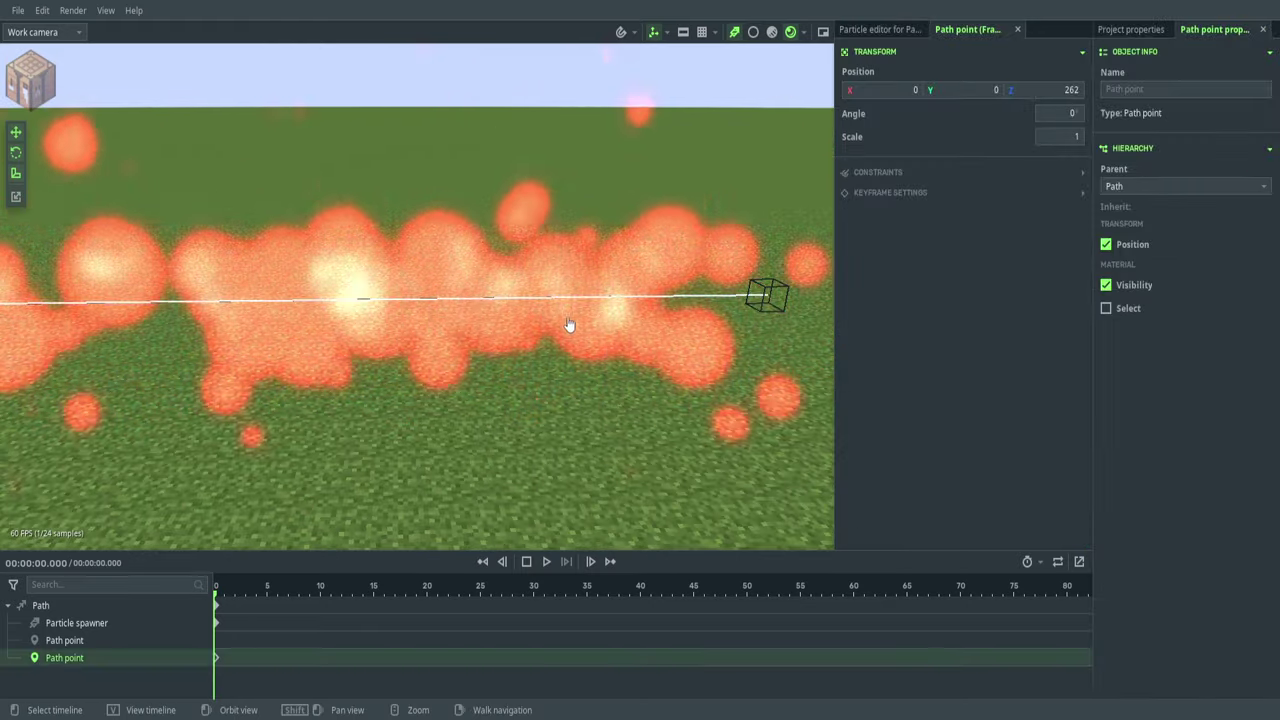
- Change the kind of Particle 1 from a sphere to Sprite (Sheet)
scroll(961, 263, "up", 10)
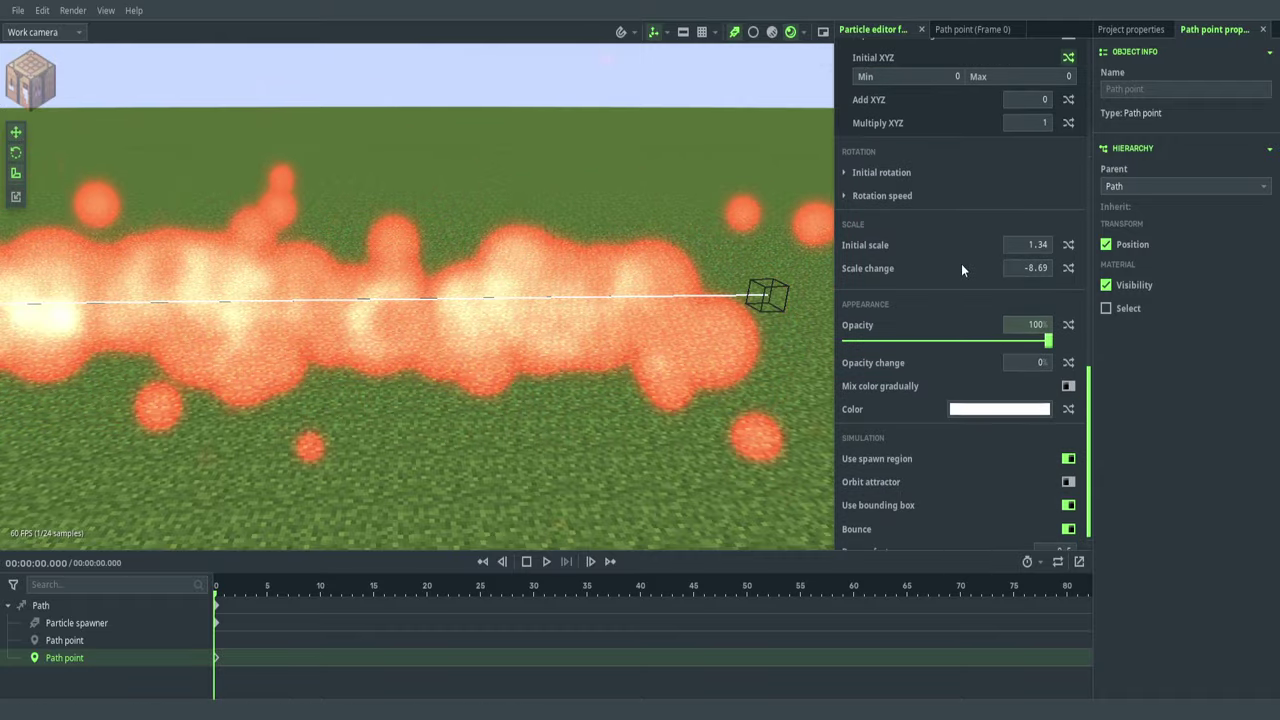
scroll(668, 335, "down", 7)
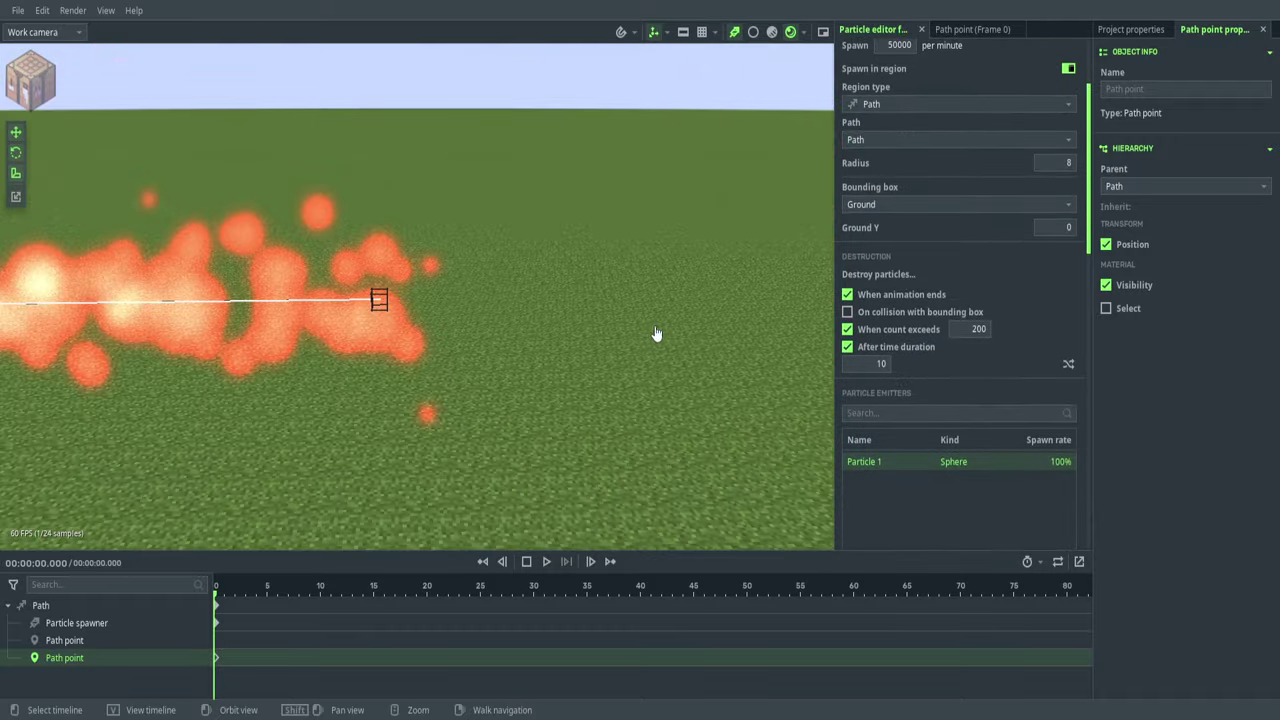
right_click_drag(657, 334, 615, 320)
scroll(928, 415, "down", 5)
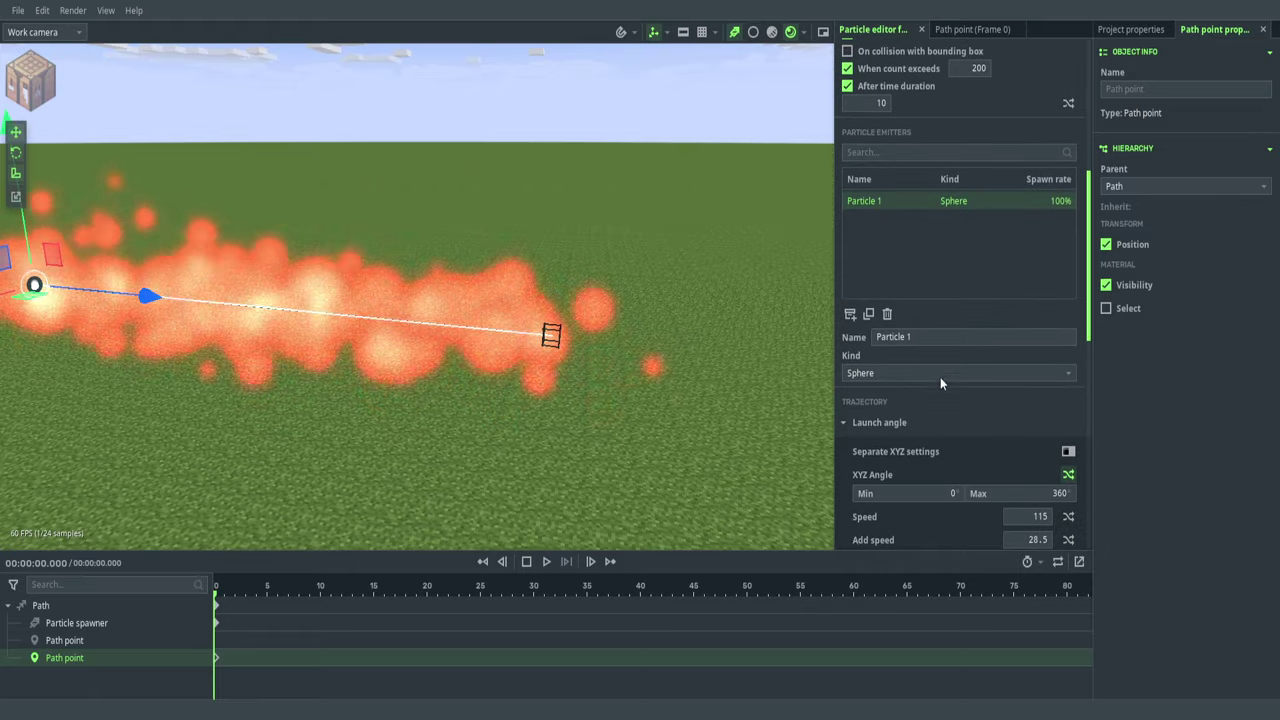
left_click(898, 374)
left_click(893, 418)
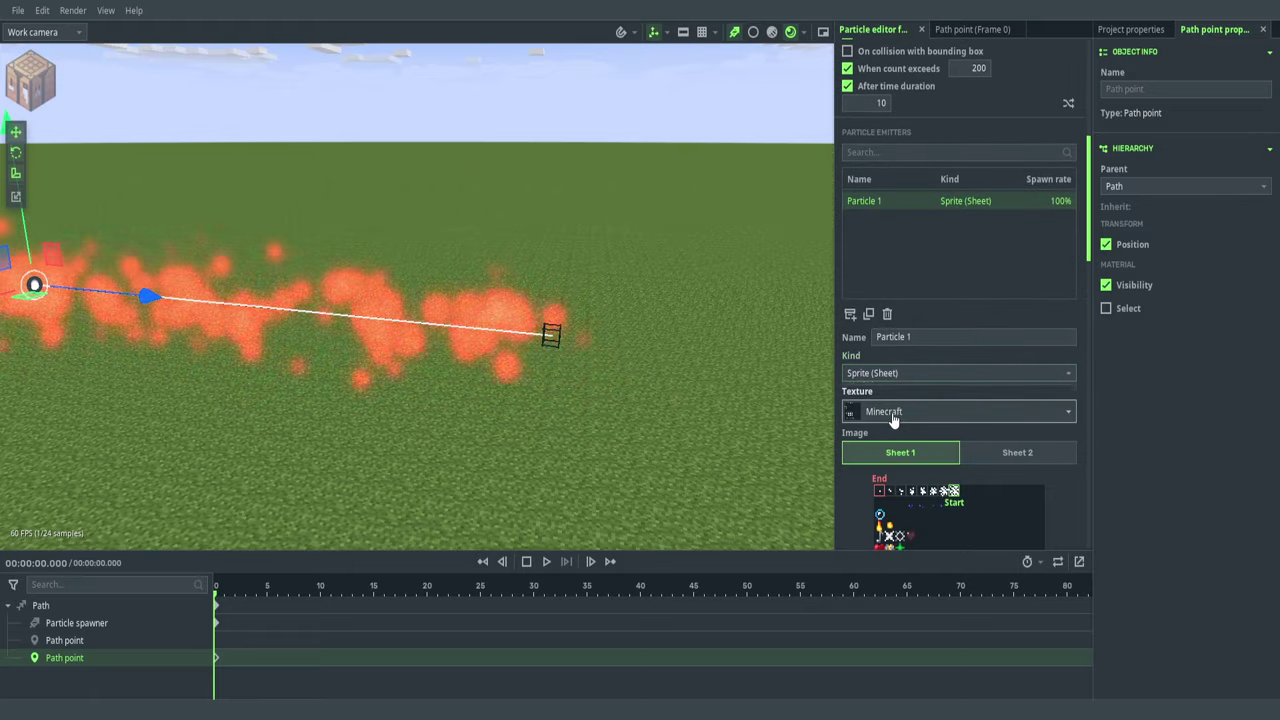
- Pick the round sprite on Sheet 1, frame 182, as the particle's only animation frame
scroll(890, 420, "down", 5)
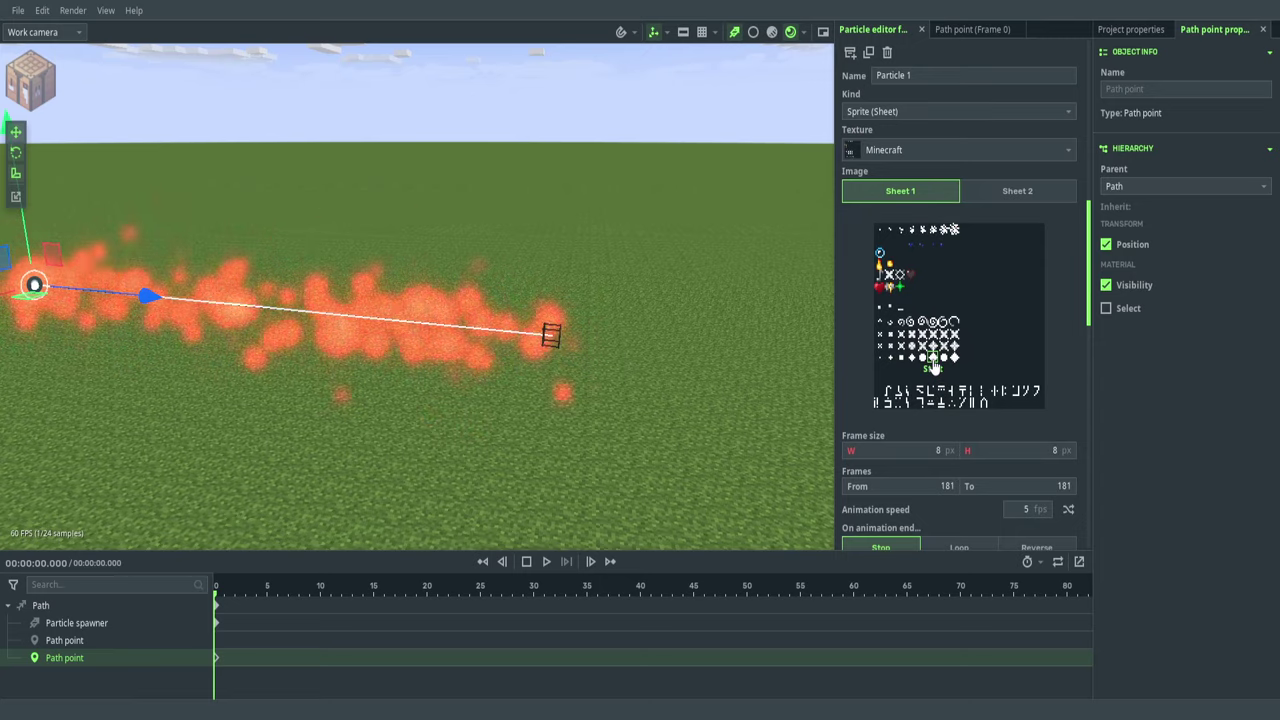
scroll(933, 370, "down", 4)
scroll(958, 372, "up", 2)
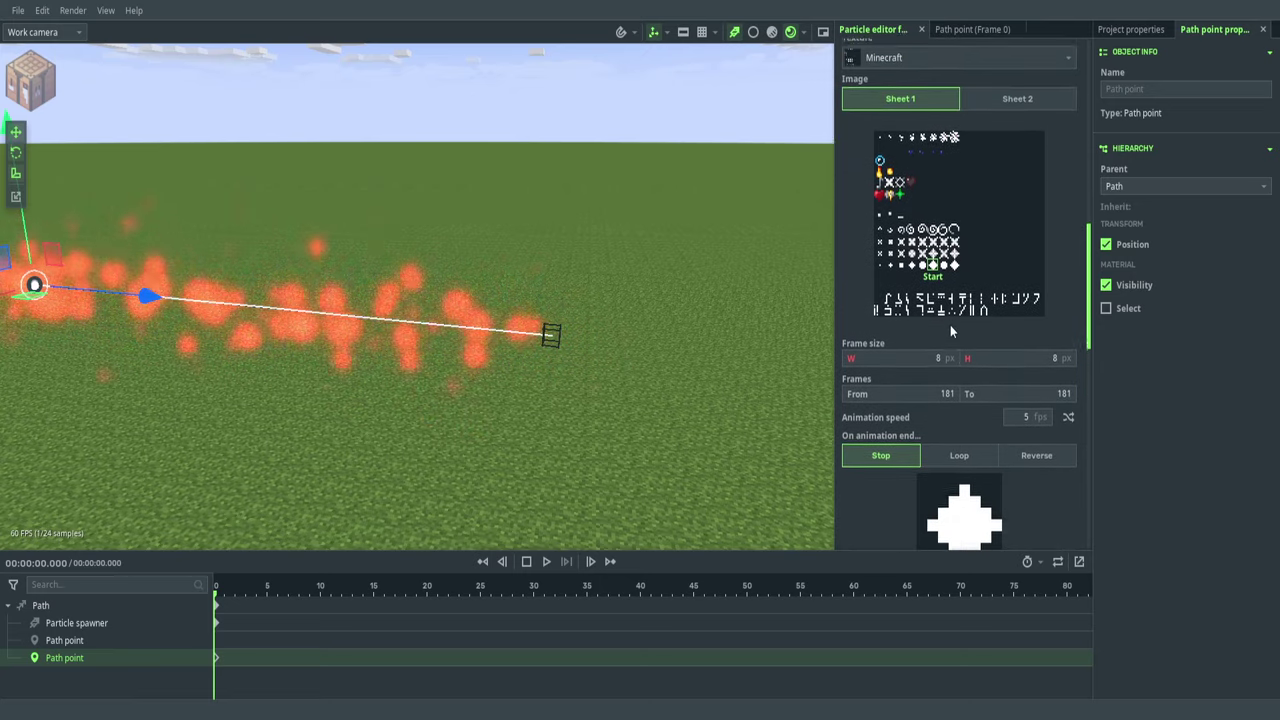
left_click(944, 257)
left_click(944, 269)
- Load LASERS as the sprite texture and choose its animation frames from 975 to 1027
left_click(903, 61)
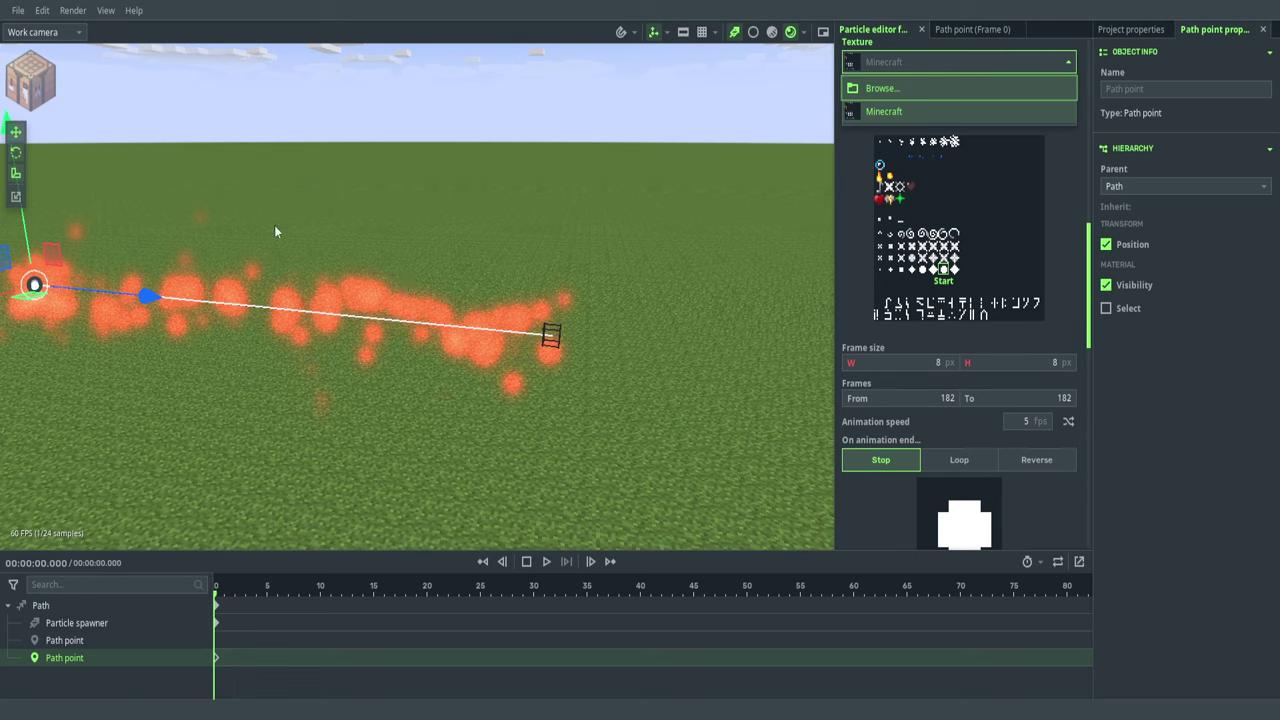
double_click(488, 412)
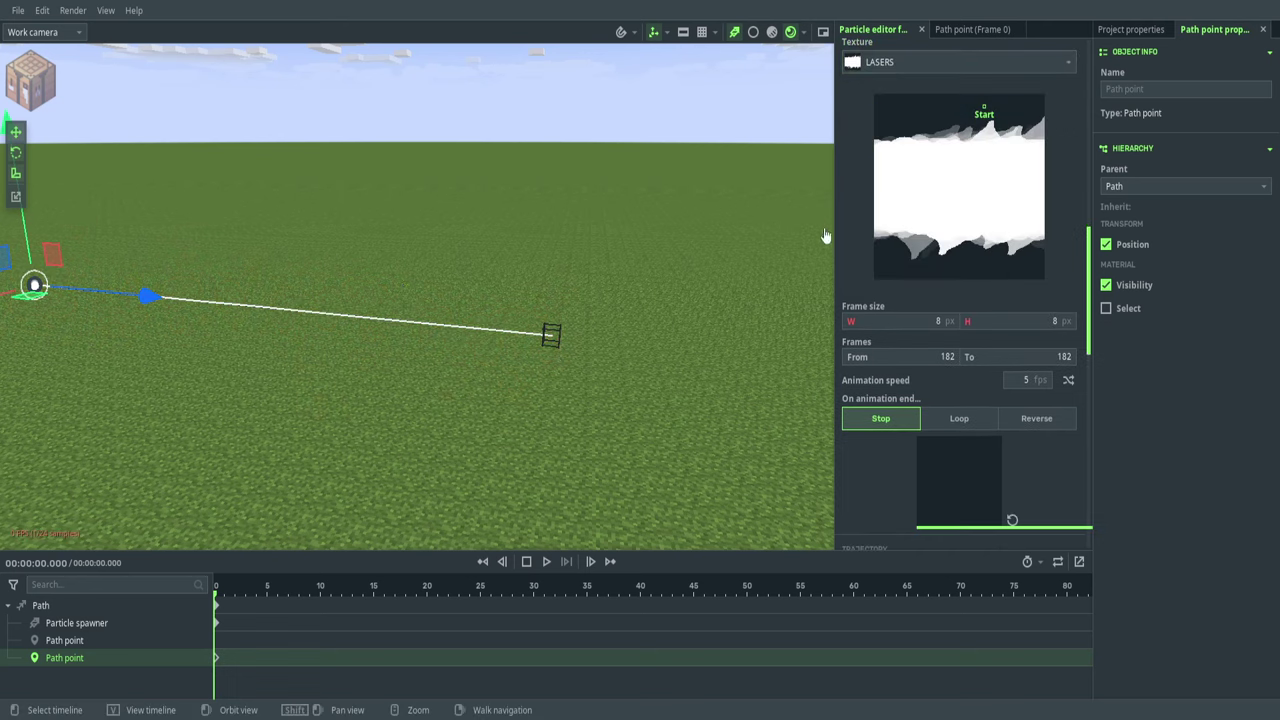
left_click_drag(922, 159, 923, 166)
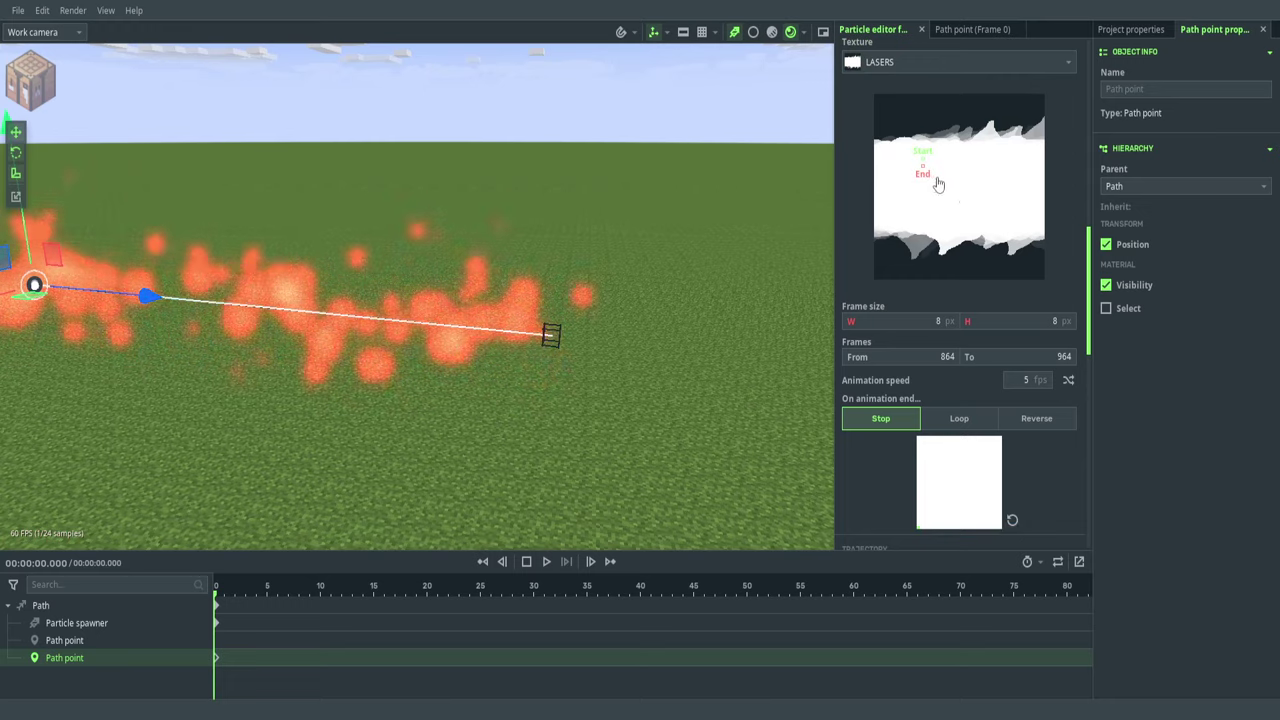
mouse_move(928, 161)
left_mouse_down()
mouse_move(957, 183)
mouse_move(967, 171)
left_mouse_up()
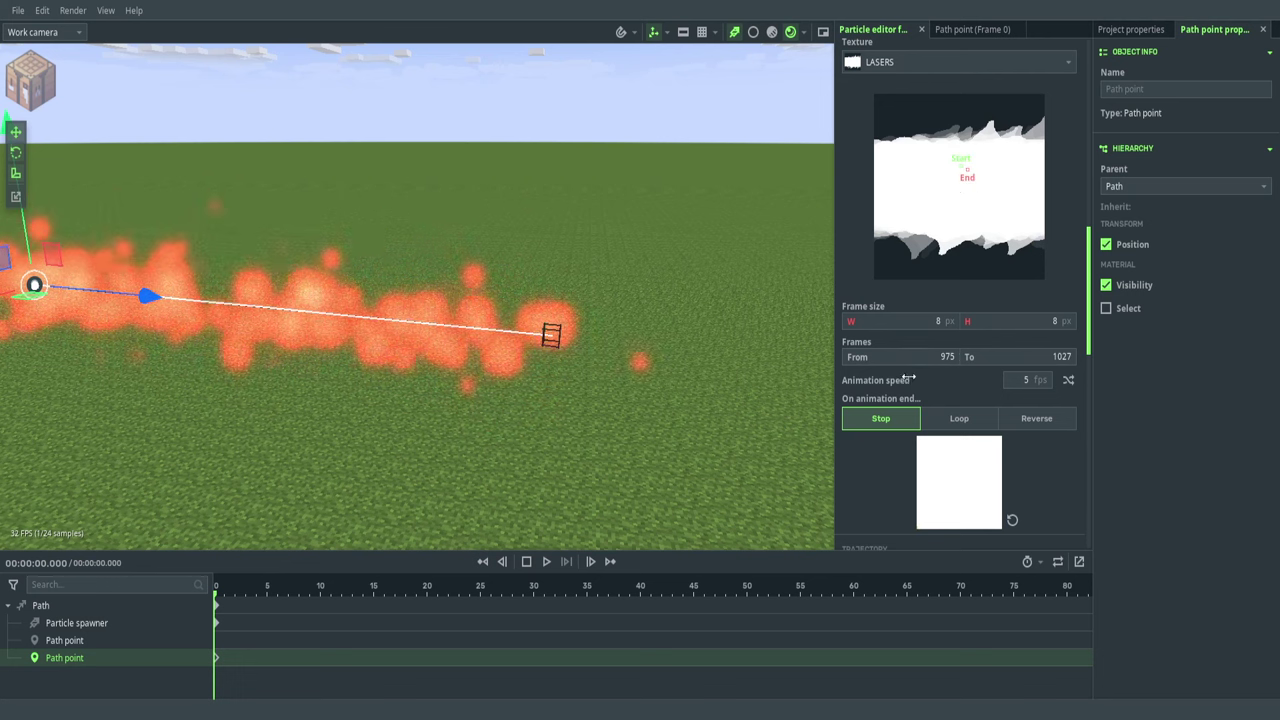
- Try a sprite frame height of 14 px, then a frame width of 46 px with a height of 8 px
left_click_drag(1024, 322, 1068, 322)
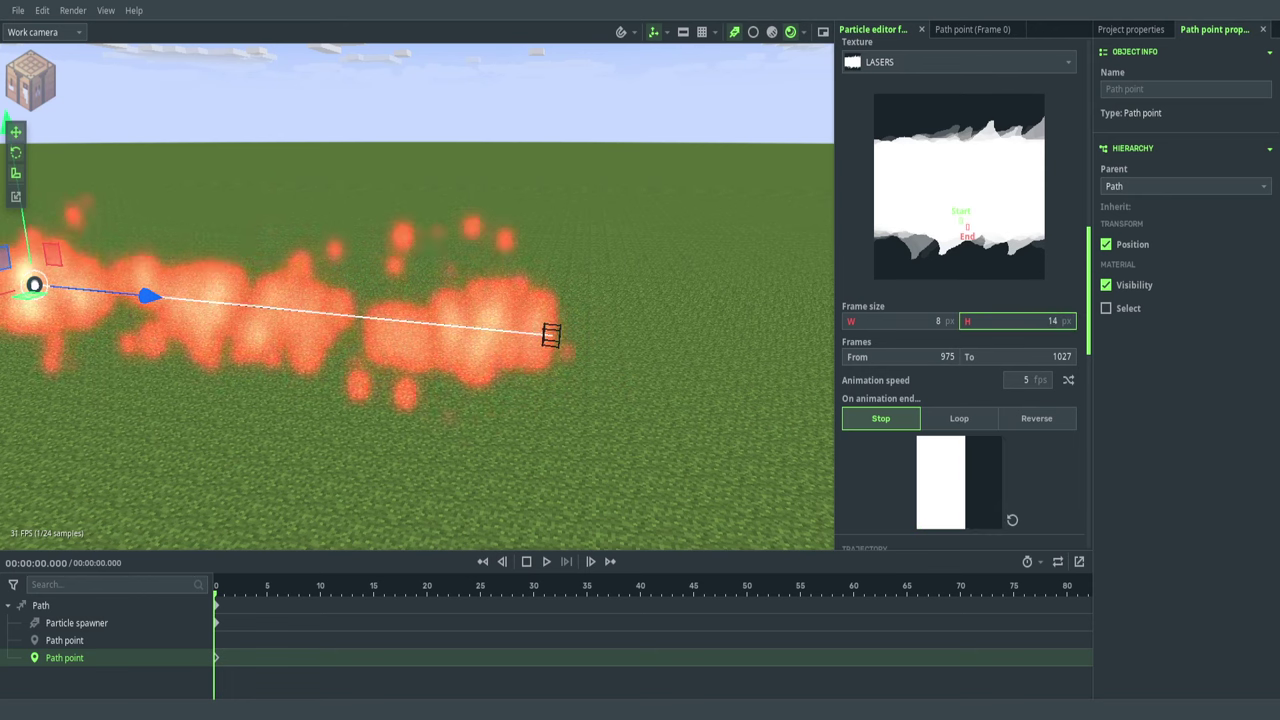
left_click_drag(934, 323, 970, 323)
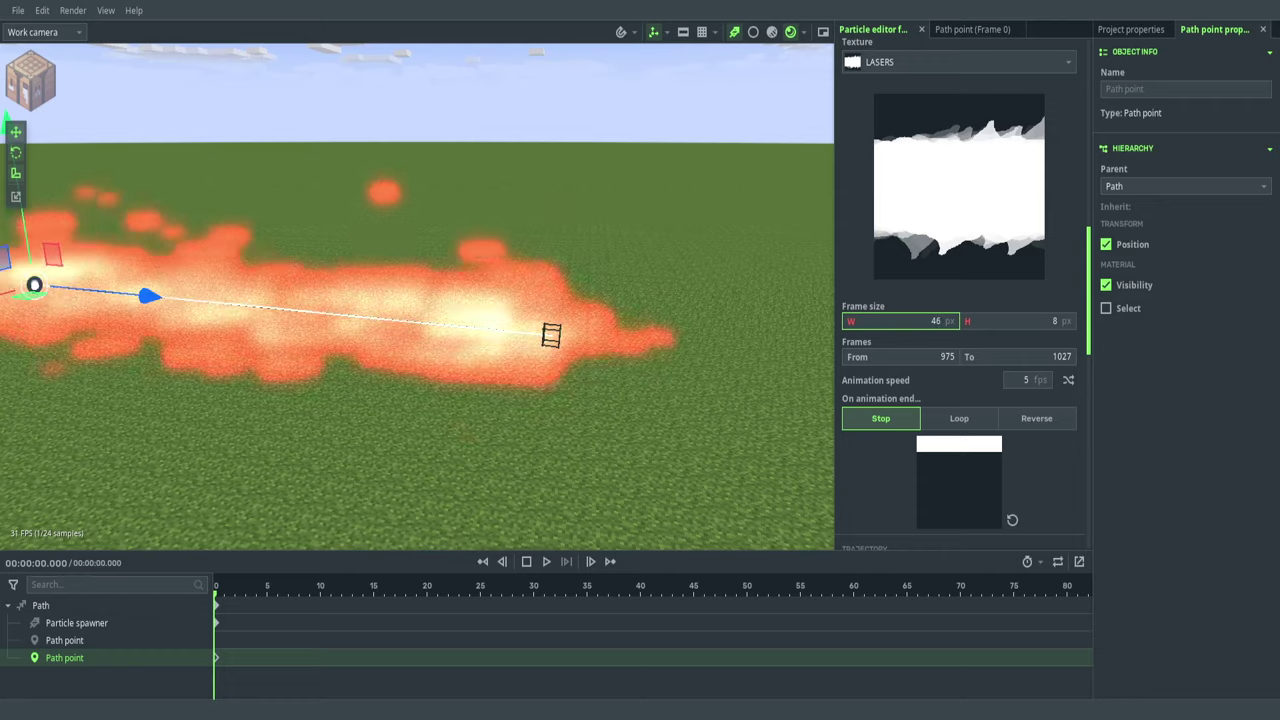
- Increase Particle 1's initial scale to 2.69
scroll(850, 375, "down", 6)
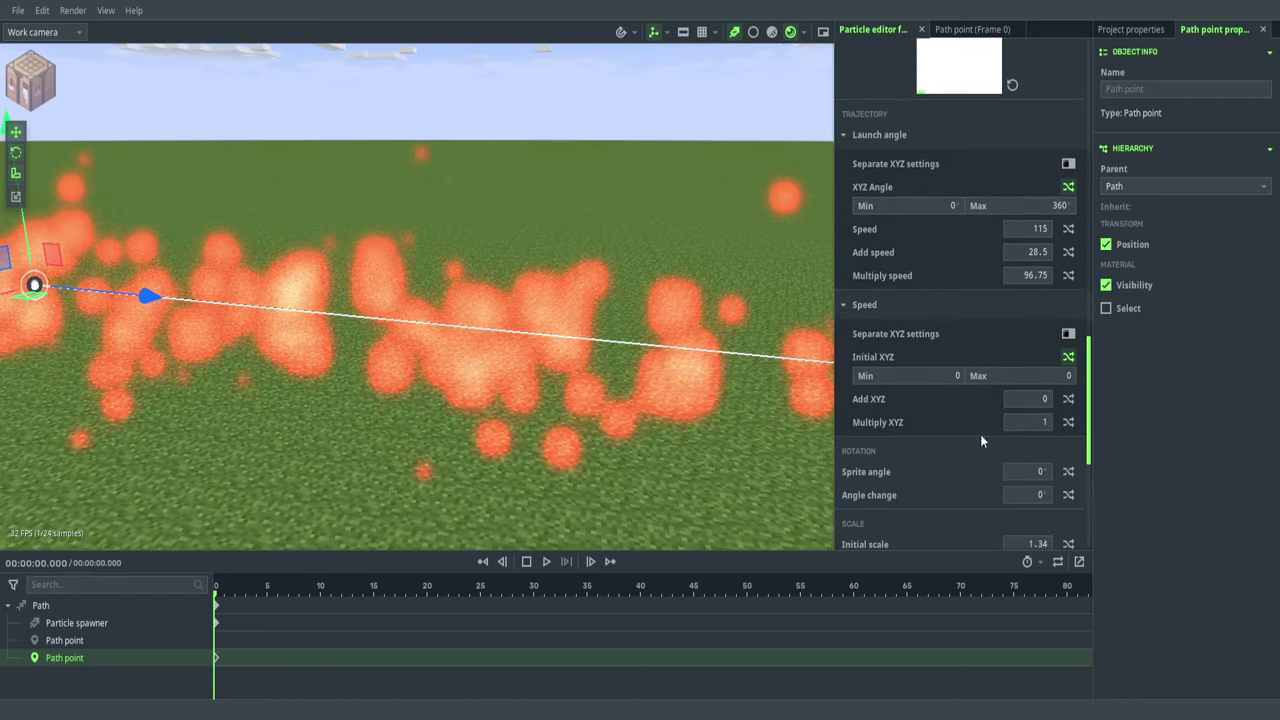
scroll(1010, 421, "down", 2)
left_click_drag(1031, 457, 906, 446)
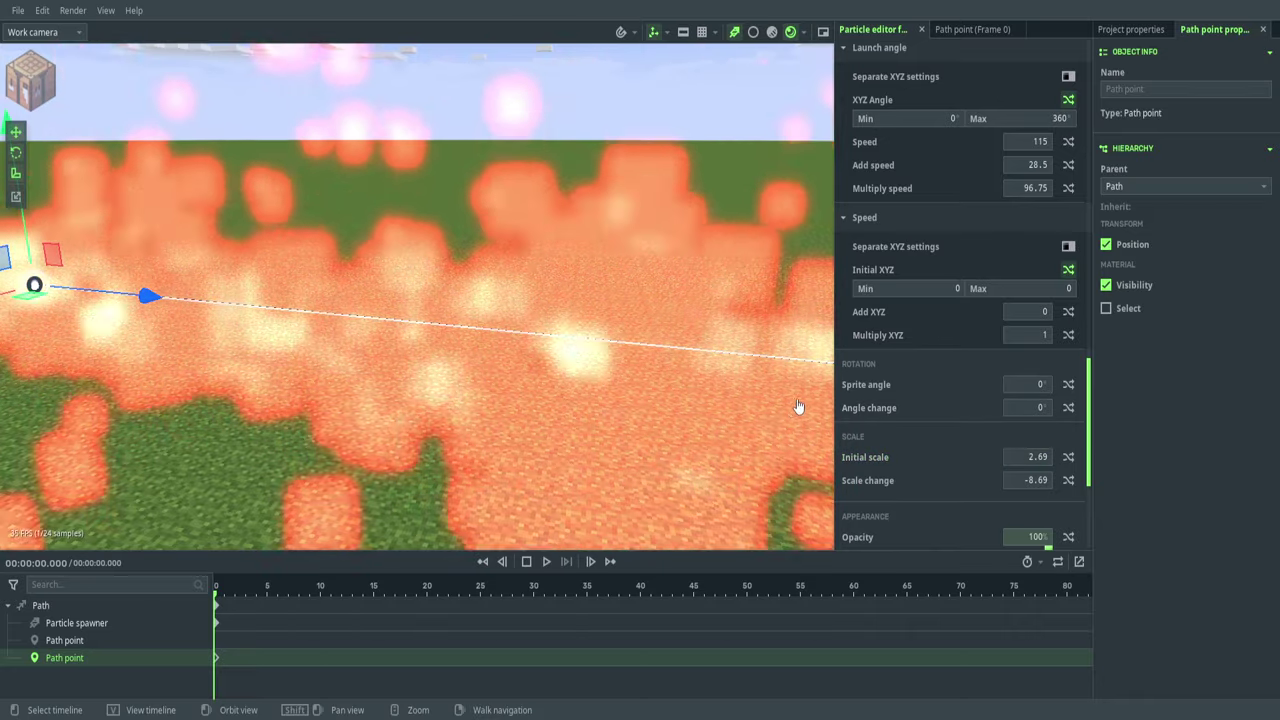
- Set Particle 1's launch-angle speed multiplier to 1 and its launch speed to 20
scroll(928, 337, "up", 2)
left_click(1028, 274)
type("1")
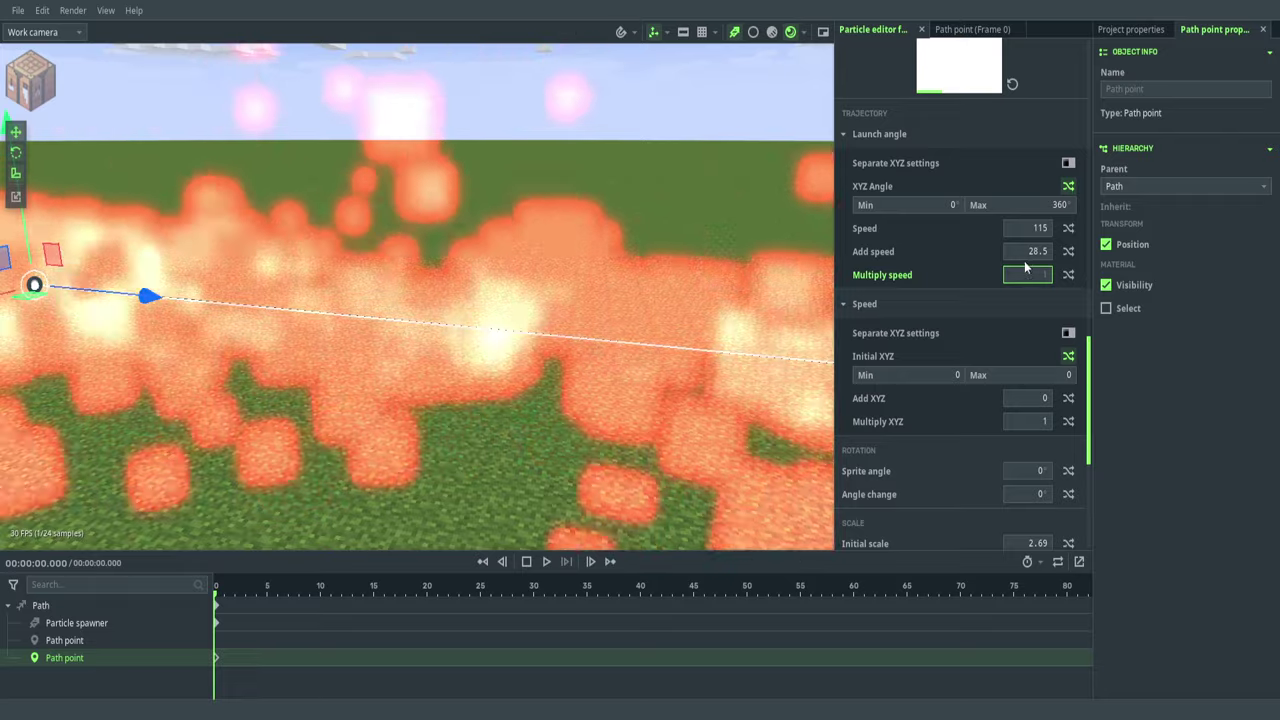
key("Return")
left_click(1028, 230)
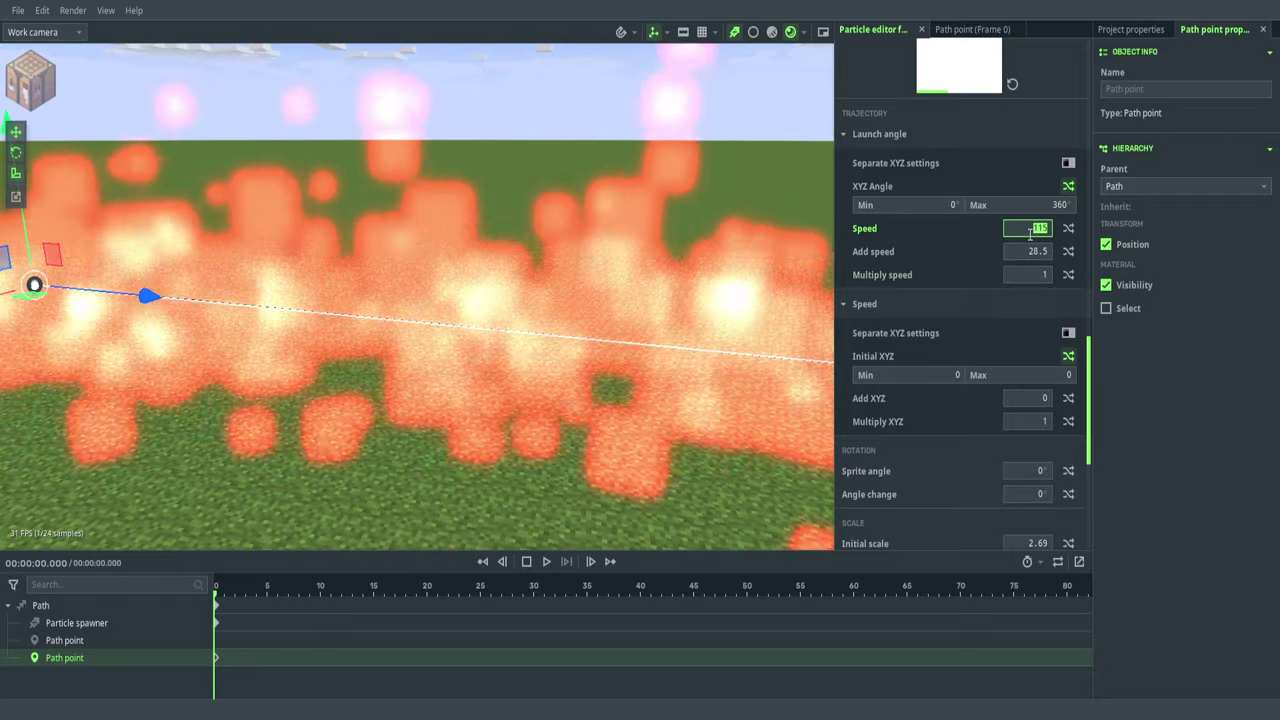
type("20")
key("Return")
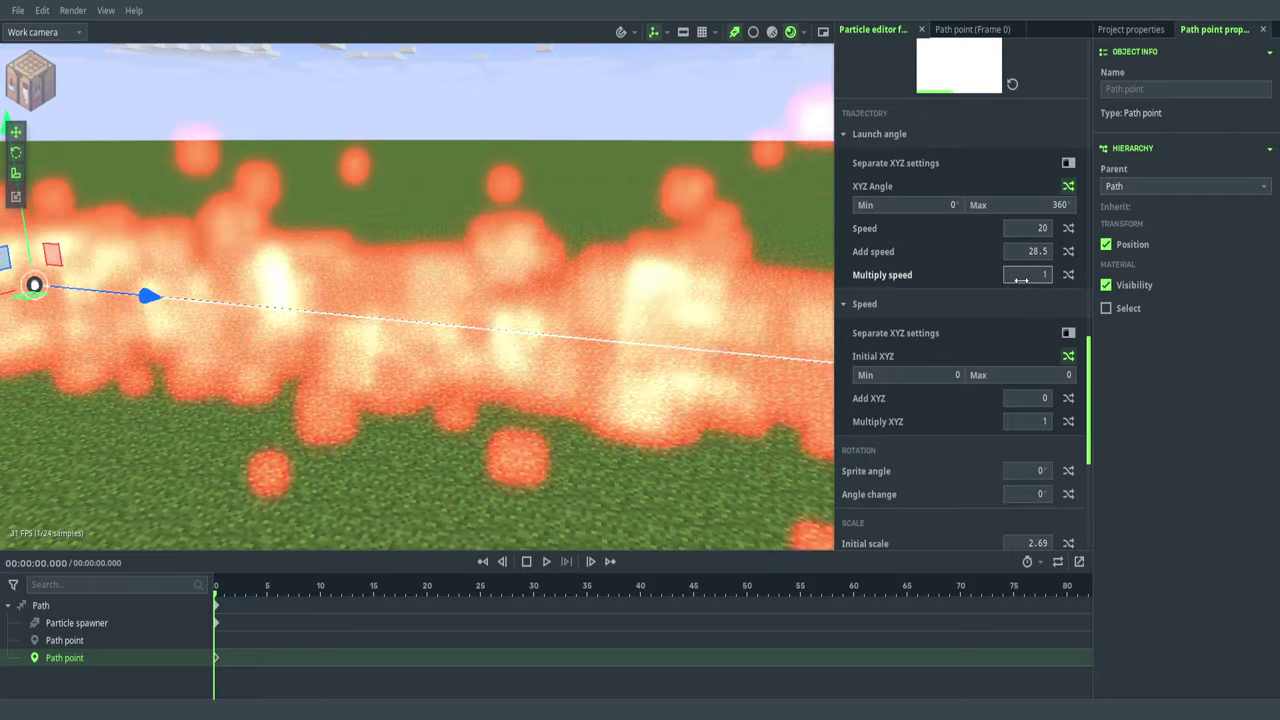
- Raise the launch angle's multiply speed to 10 and set its add speed to 0
left_click_drag(1021, 279, 1057, 279)
left_click(1030, 251)
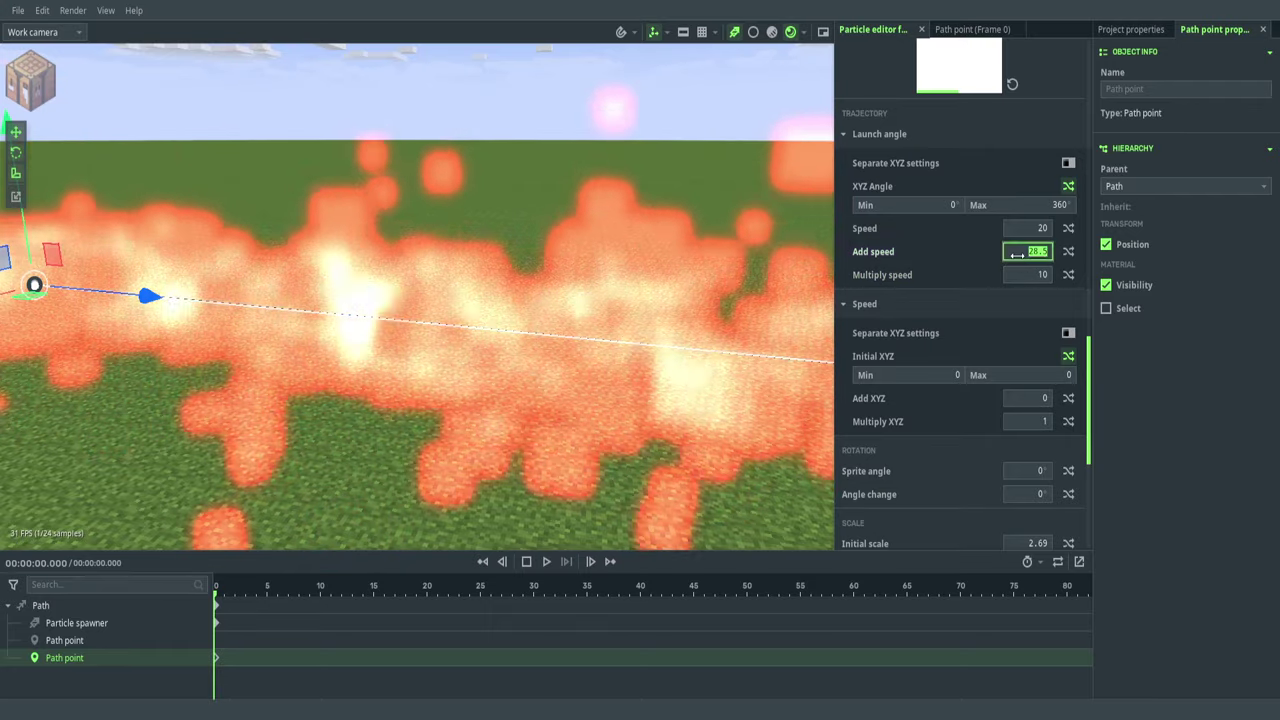
type("0")
key("Return")
scroll(622, 244, "down", 2)
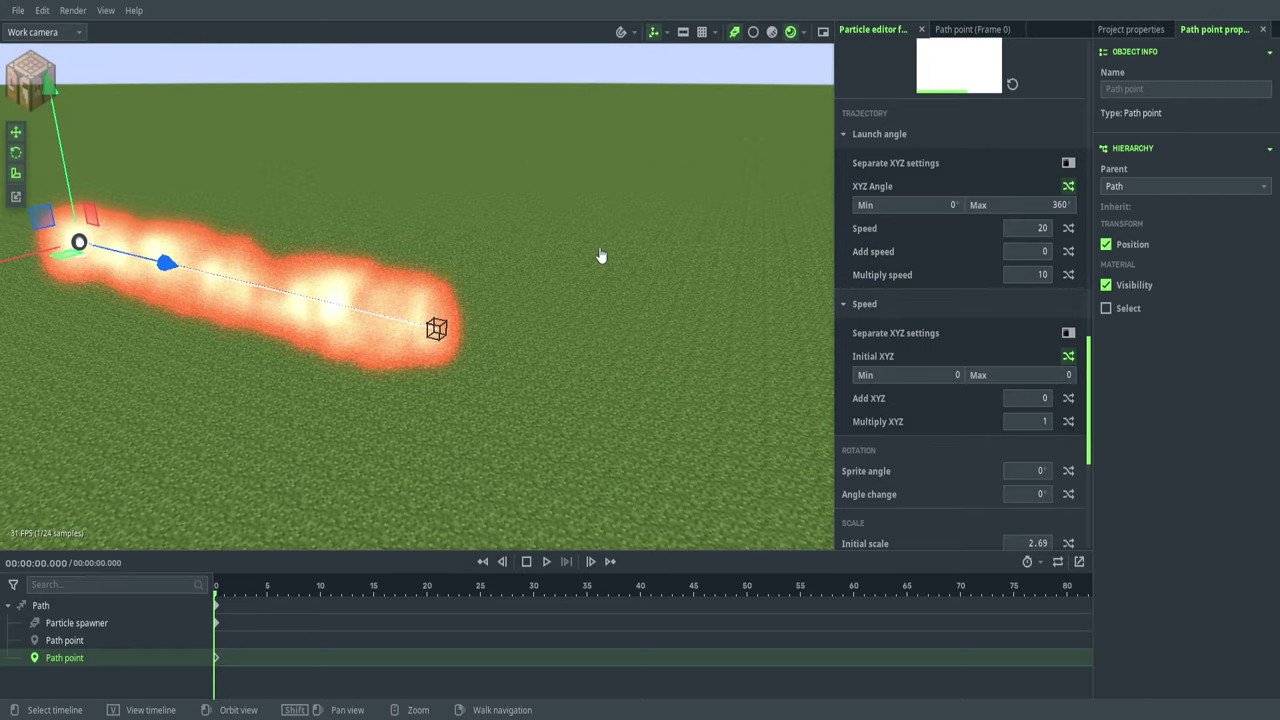
- Set the launch angle's add speed to 6 and check the beam from several angles
scroll(600, 255, "up", 4)
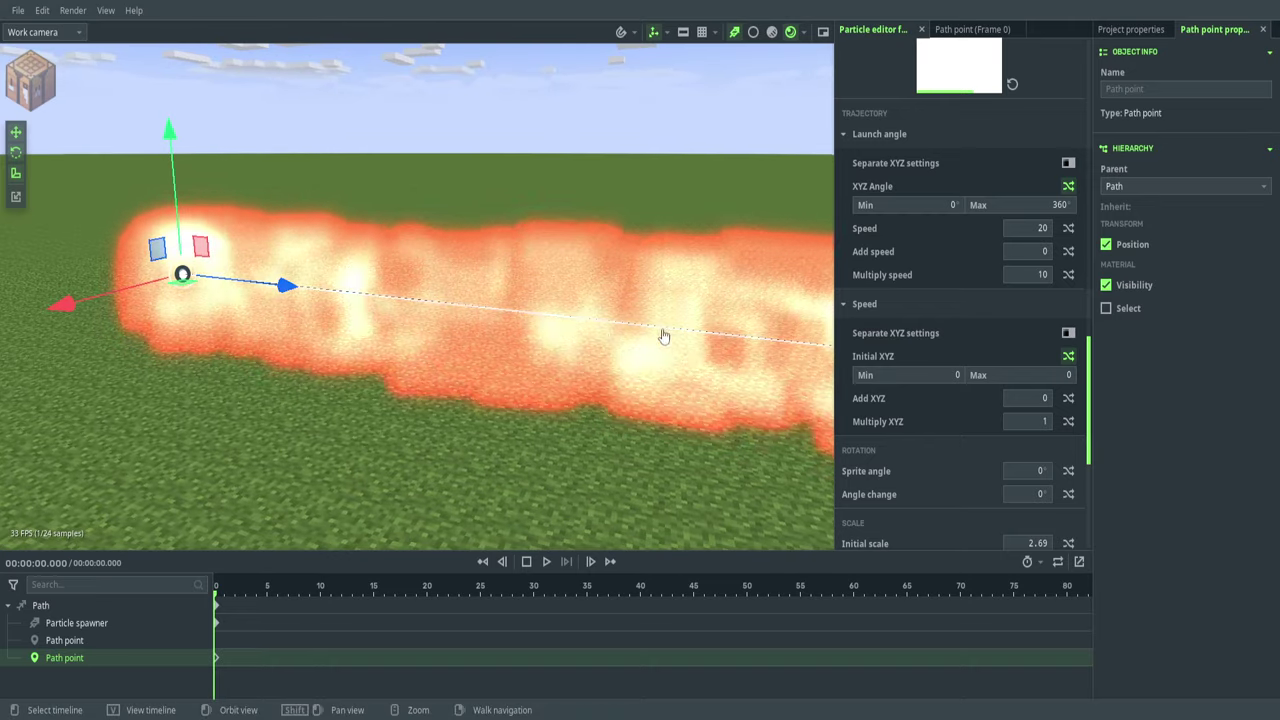
scroll(663, 336, "up", 3)
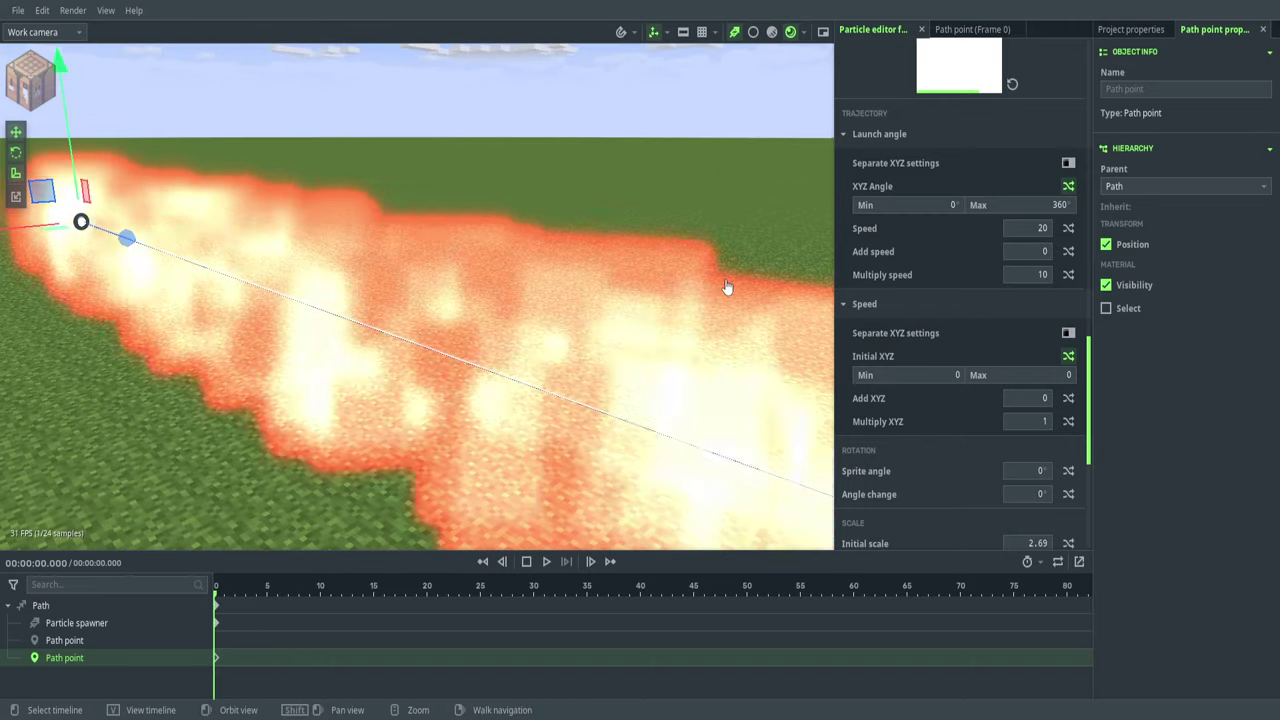
scroll(626, 294, "down", 3)
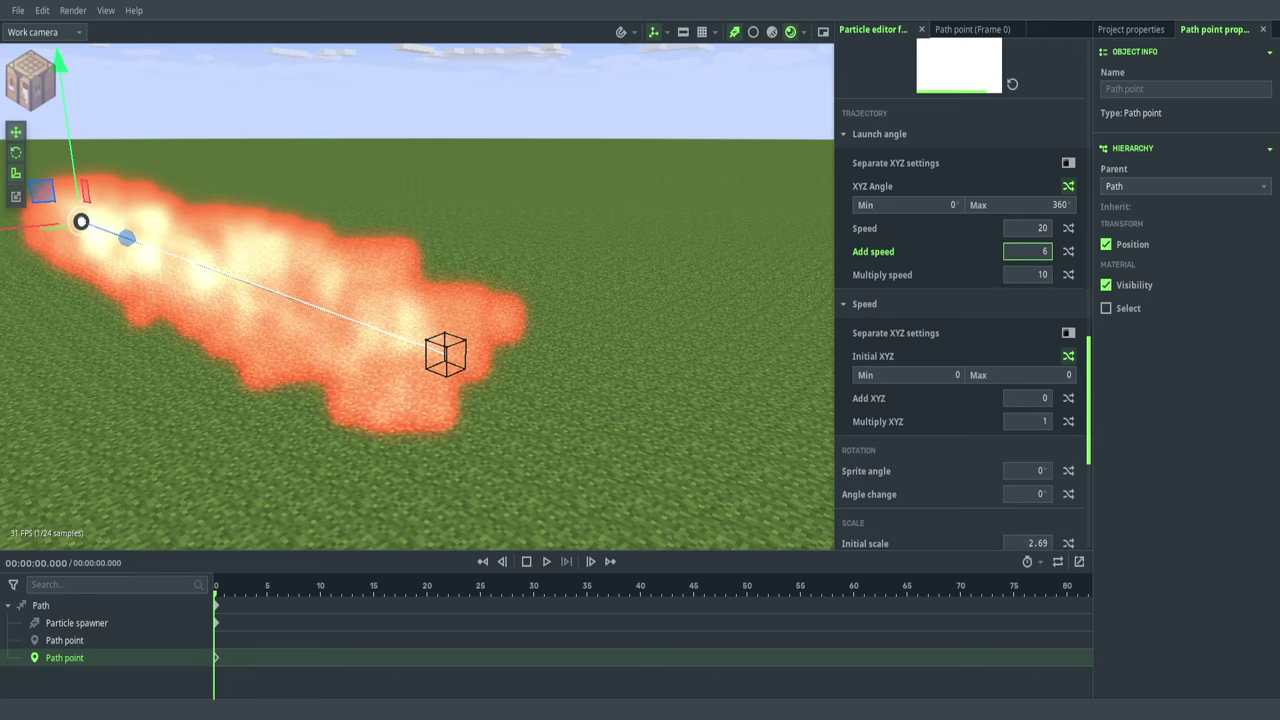
middle_click_drag(383, 243, 378, 240)
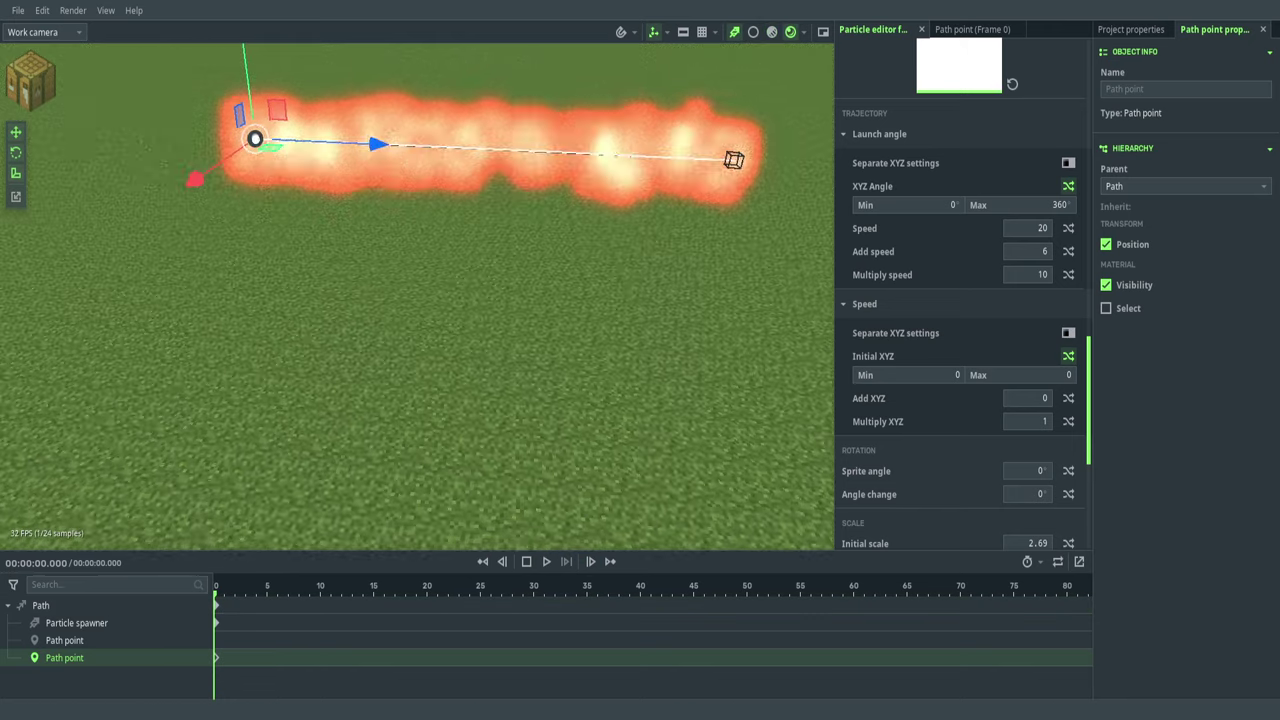
left_click_drag(380, 300, 480, 265)
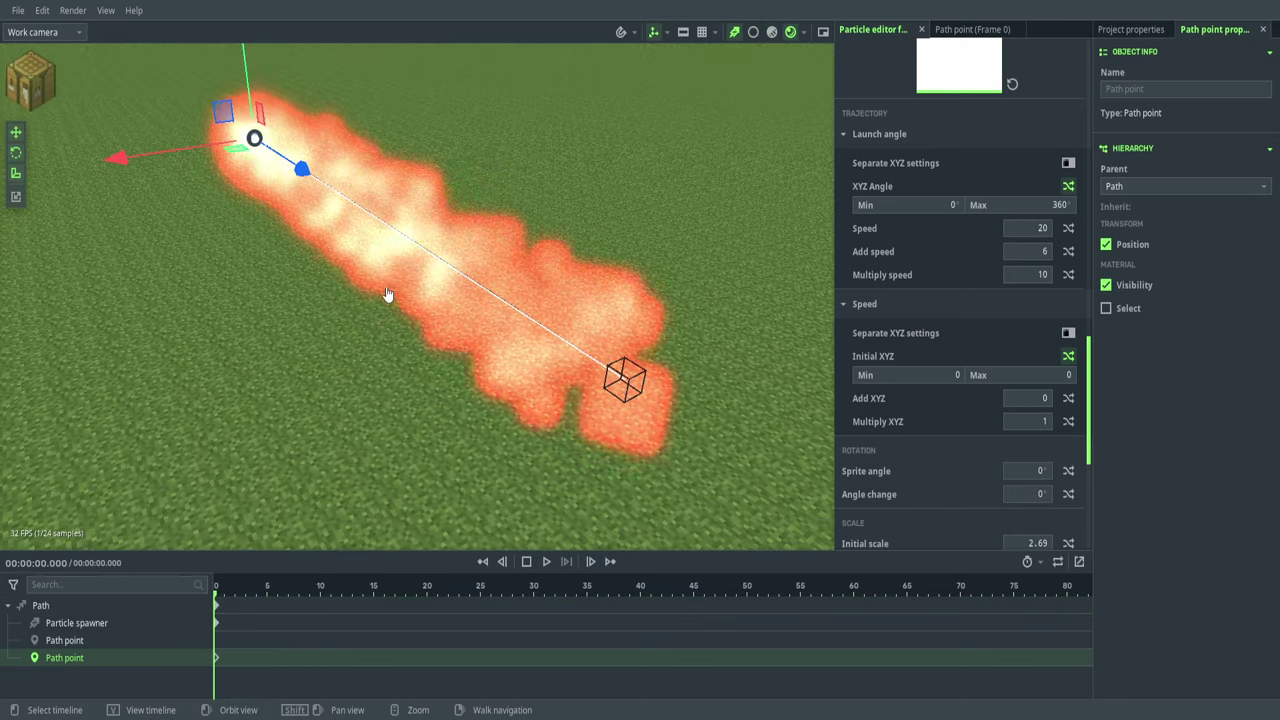
mouse_move(578, 126)
left_mouse_down()
mouse_move(260, 154)
mouse_move(268, 174)
left_mouse_up()
- Change Particle 1's kind to Sphere and inspect the beam from both ends and from above
scroll(881, 188, "up", 10)
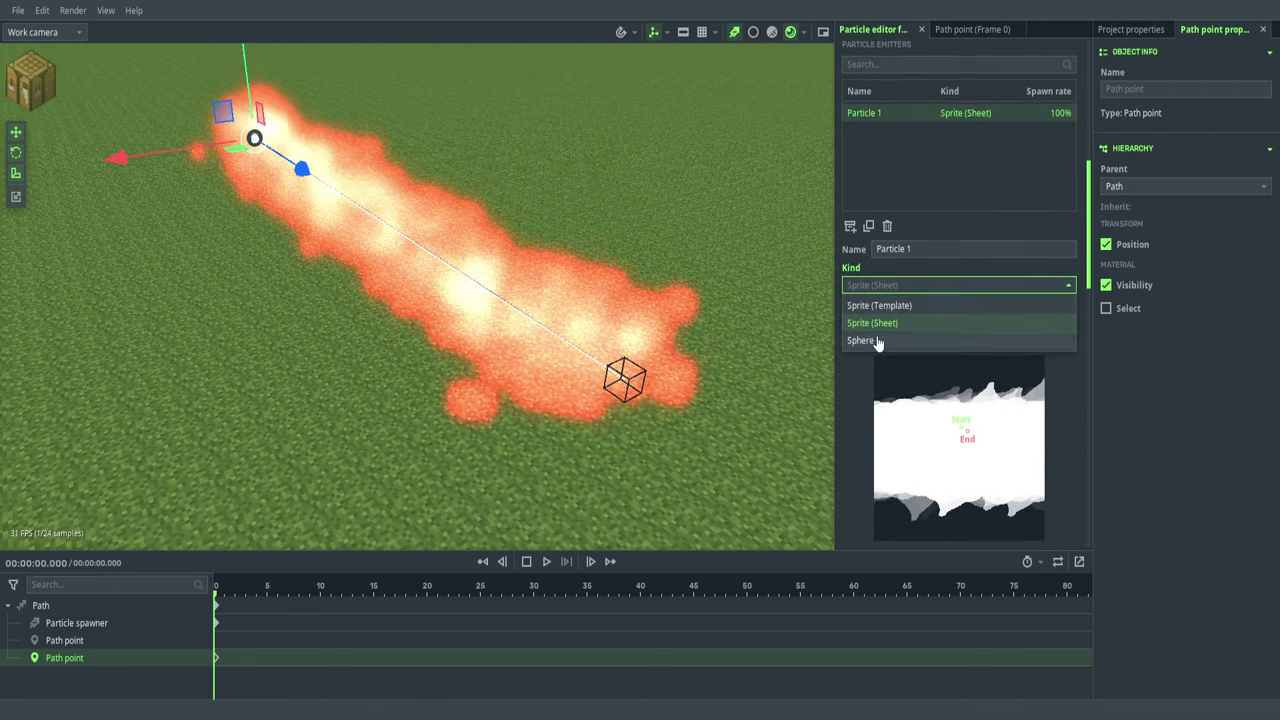
left_click(862, 341)
left_click_drag(260, 290, 350, 300)
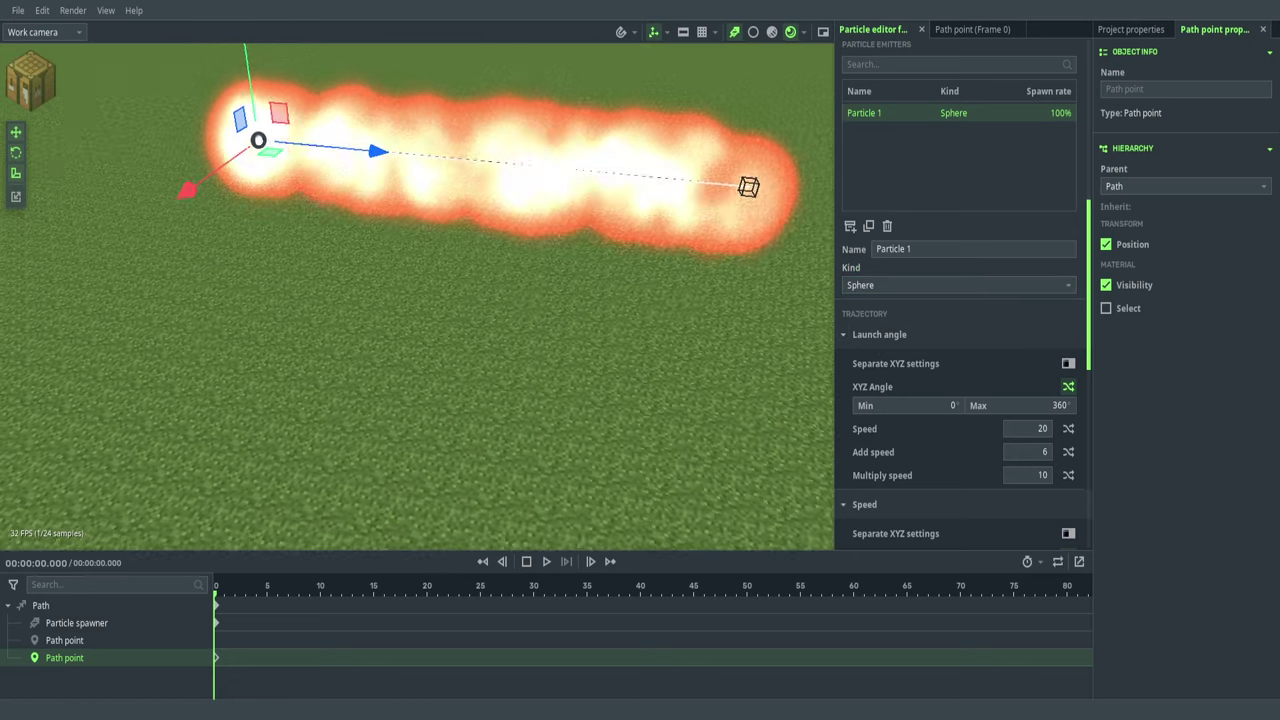
right_click_drag(290, 295, 325, 264)
left_click_drag(291, 236, 30, 238)
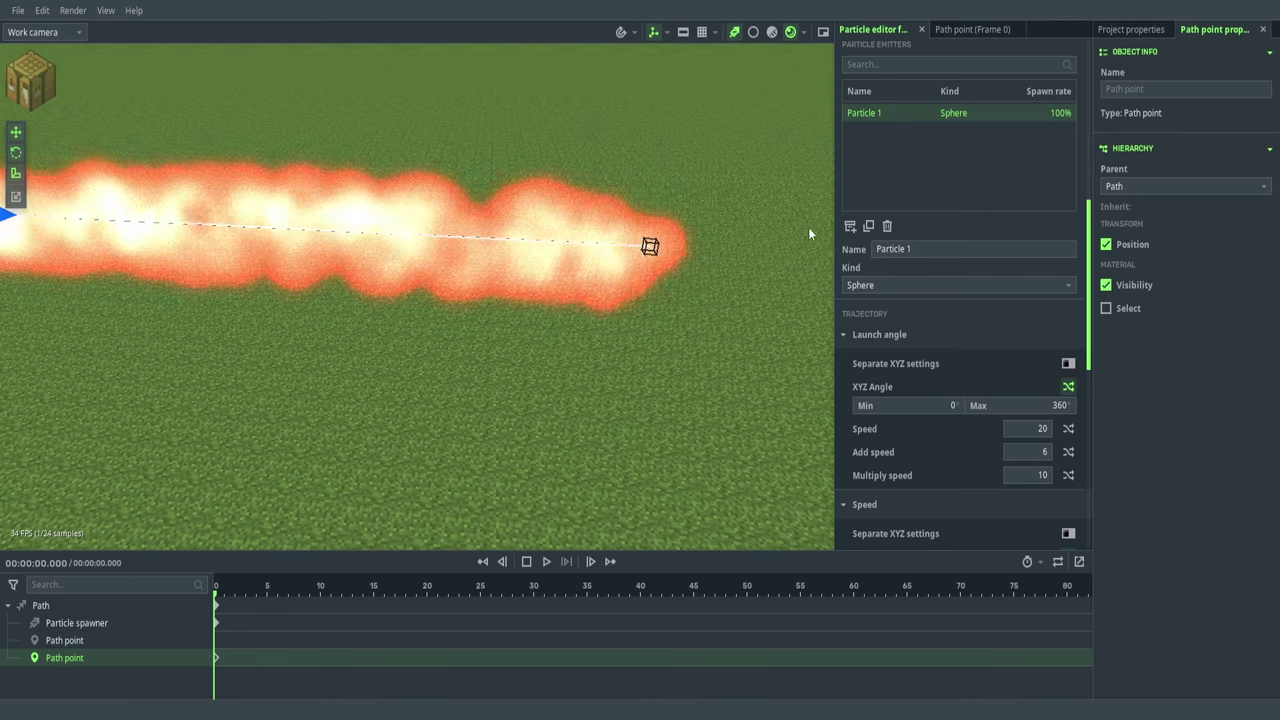
middle_click_drag(811, 234, 727, 234)
right_click_drag(728, 234, 700, 285)
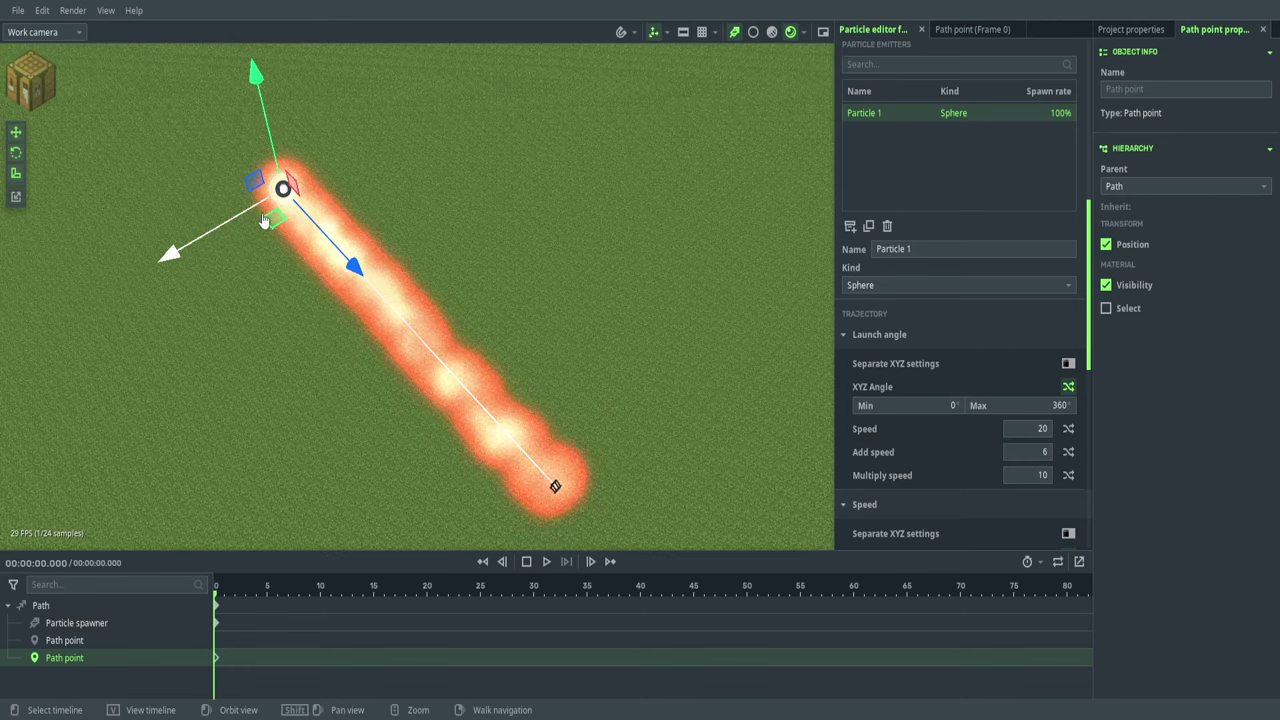
left_click_drag(617, 202, 274, 223)
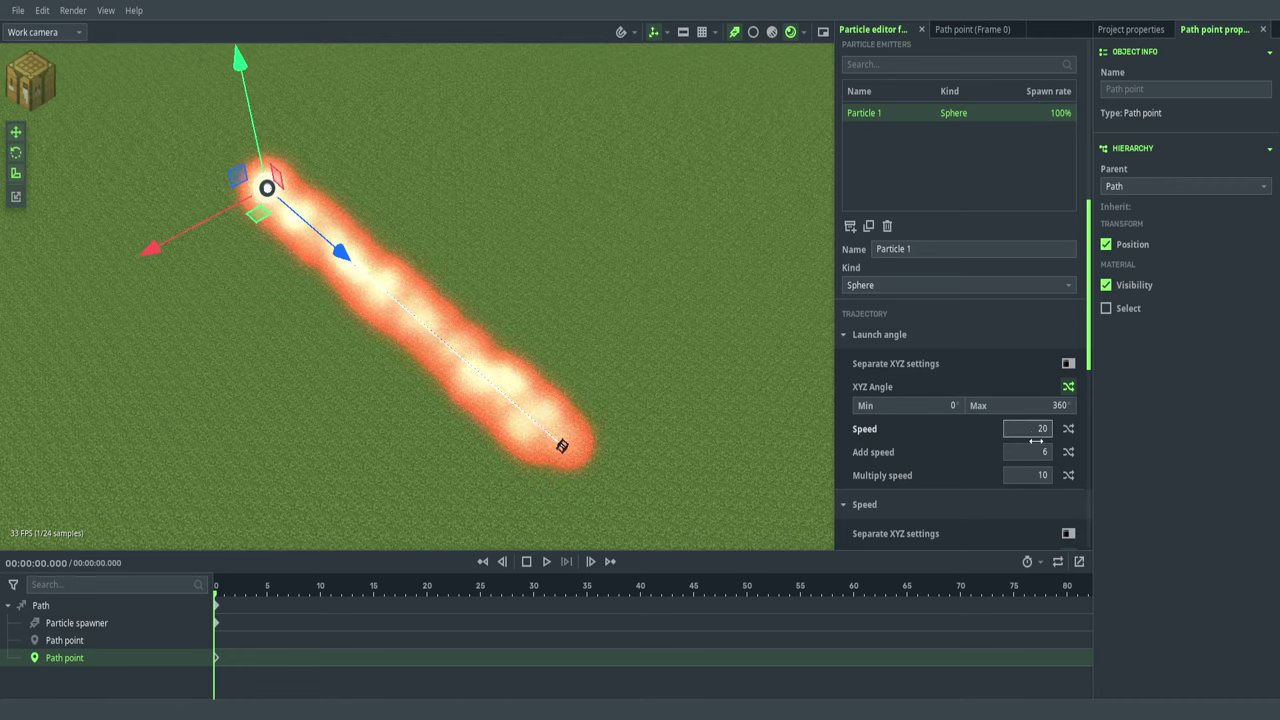
- Set the rotation speed's added XYZ to 394.8° and its XYZ multiplier to 21.8°
scroll(1000, 380, "down", 2)
left_click(880, 251)
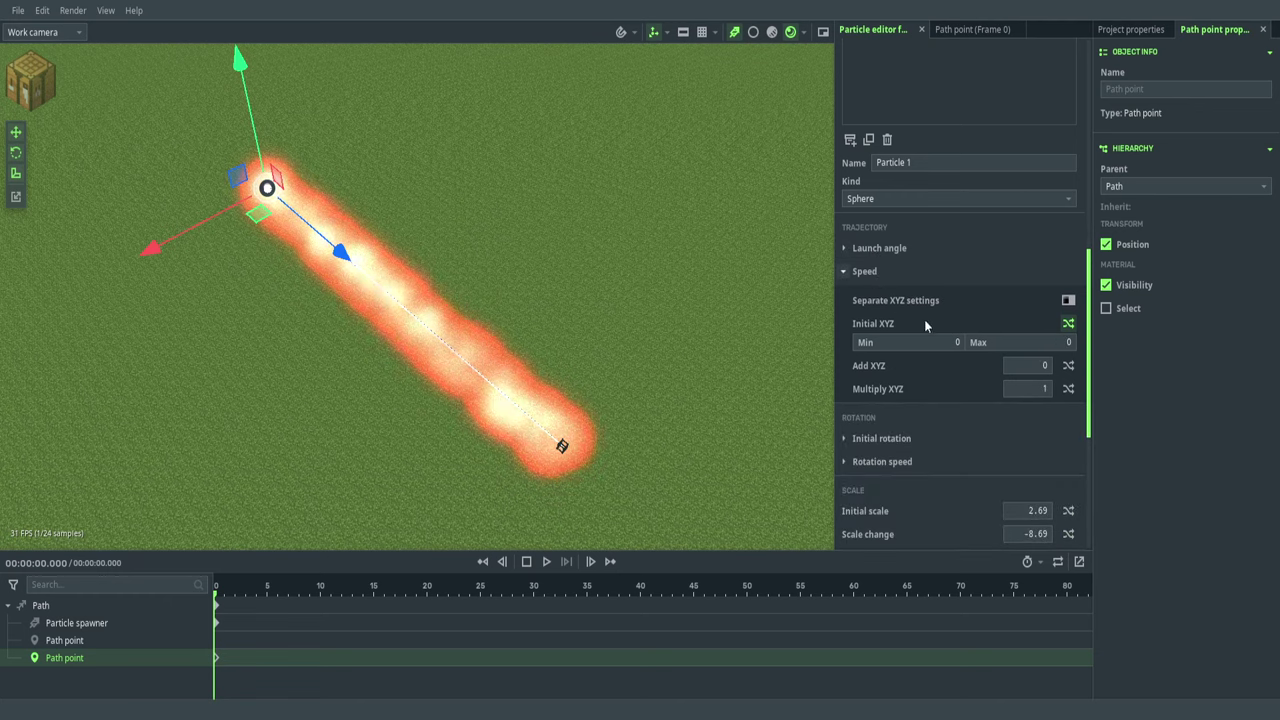
scroll(934, 322, "down", 3)
scroll(934, 322, "down", 2)
left_click(890, 199)
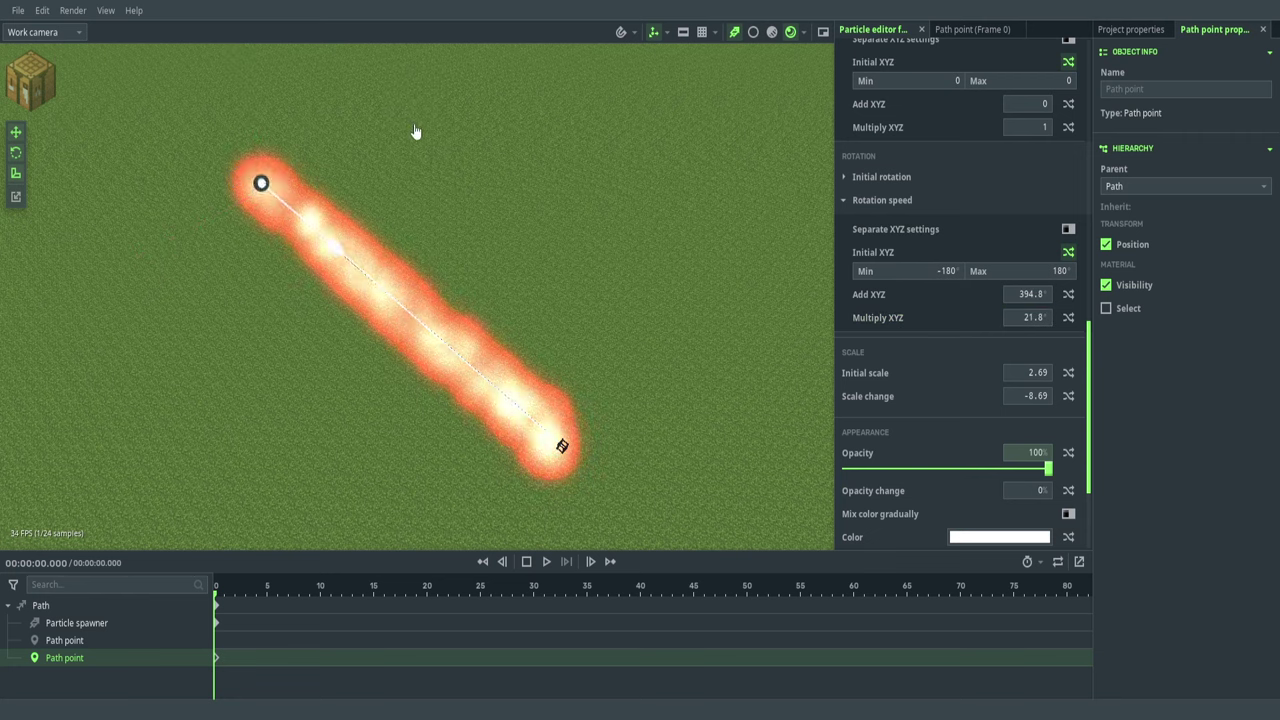
- Lower the minimum of the initial rotation's XYZ range to -548.8°
left_click(912, 180)
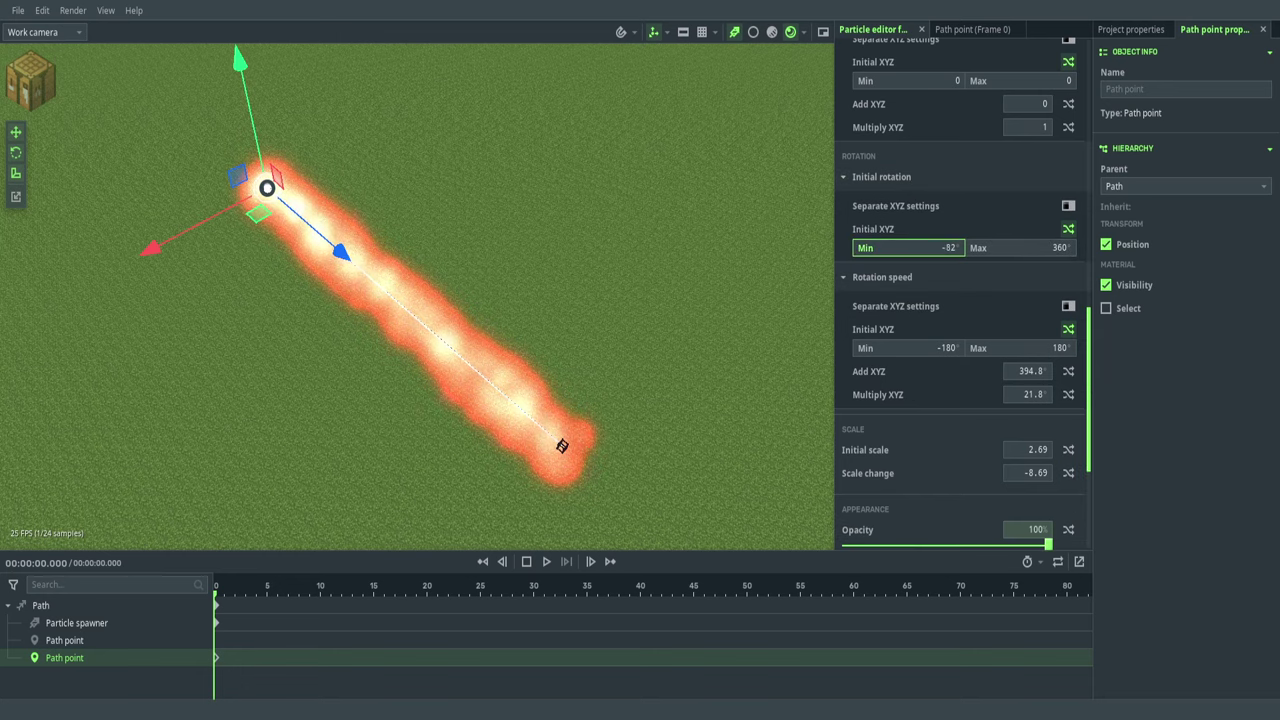
left_click_drag(445, 203, 340, 210)
scroll(551, 203, "up", 3)
- Toggle Only render glow off and back on for the particle spawner to compare the bare spheres with the rendered glowing beam
left_click_drag(594, 194, 440, 262)
key("F5")
left_click(594, 193)
left_click(93, 610)
left_click(92, 622)
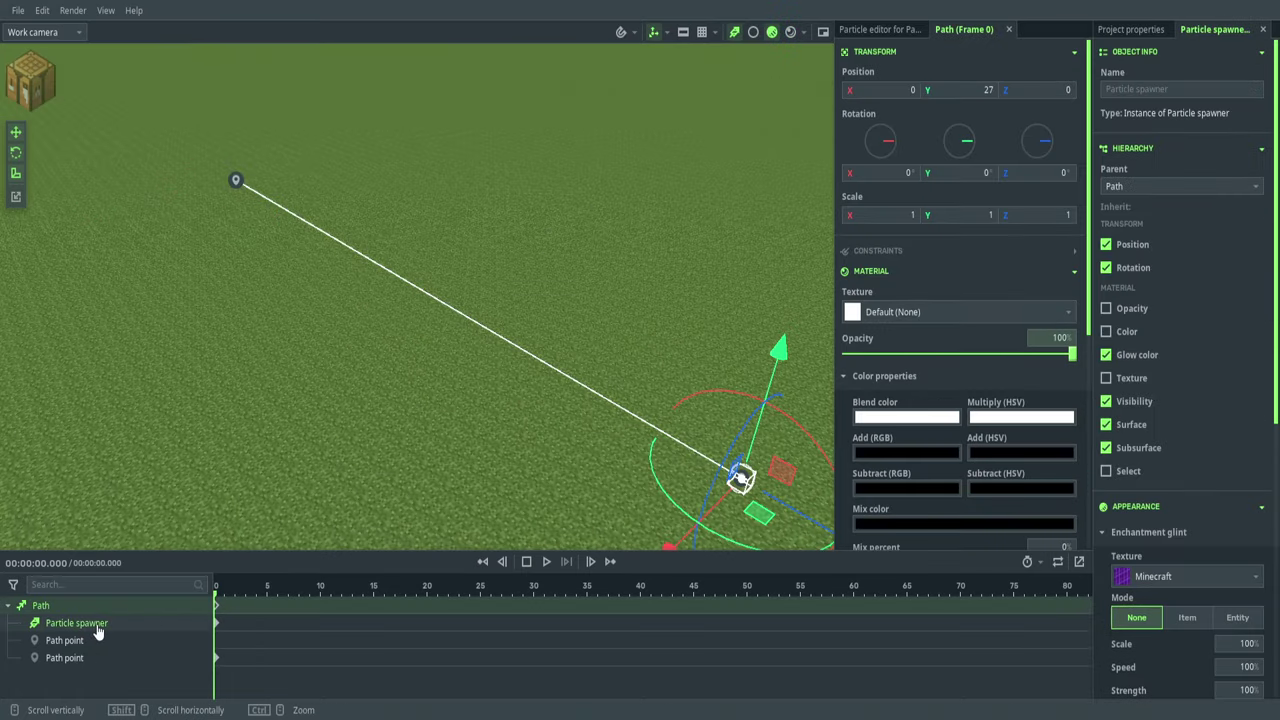
scroll(1175, 615, "down", 5)
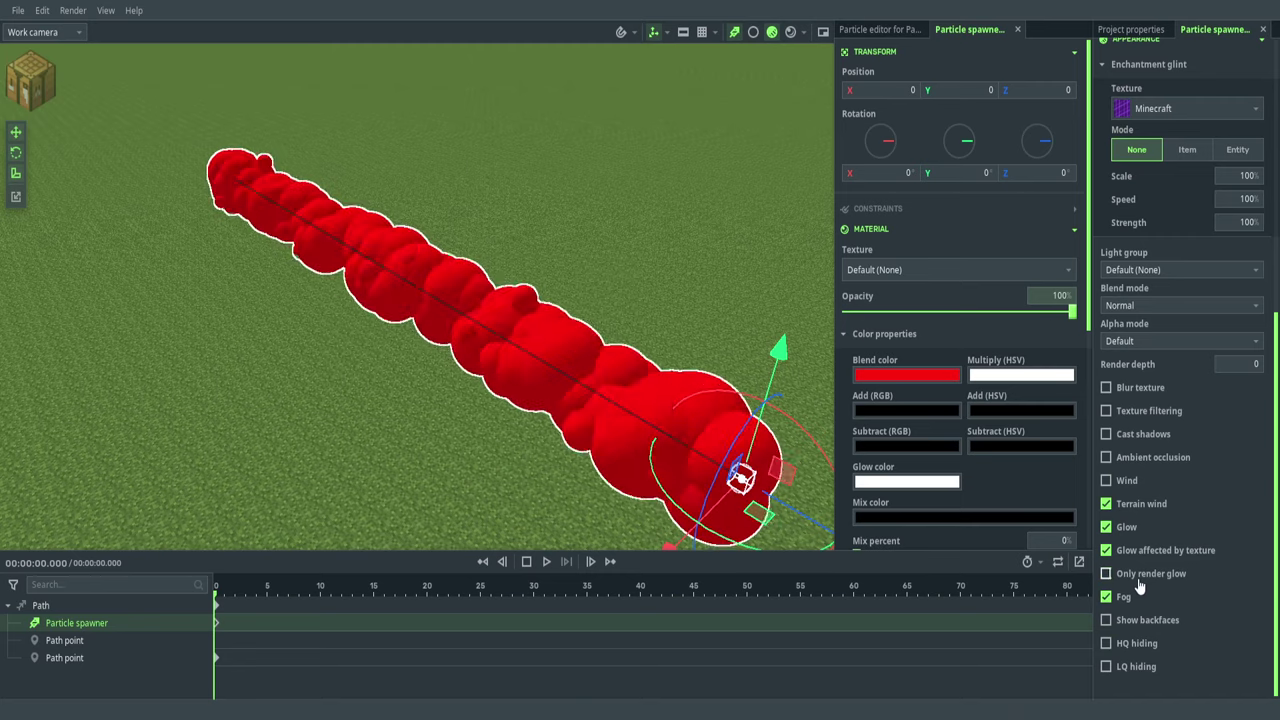
left_click_drag(637, 360, 562, 358)
left_click(1174, 580)
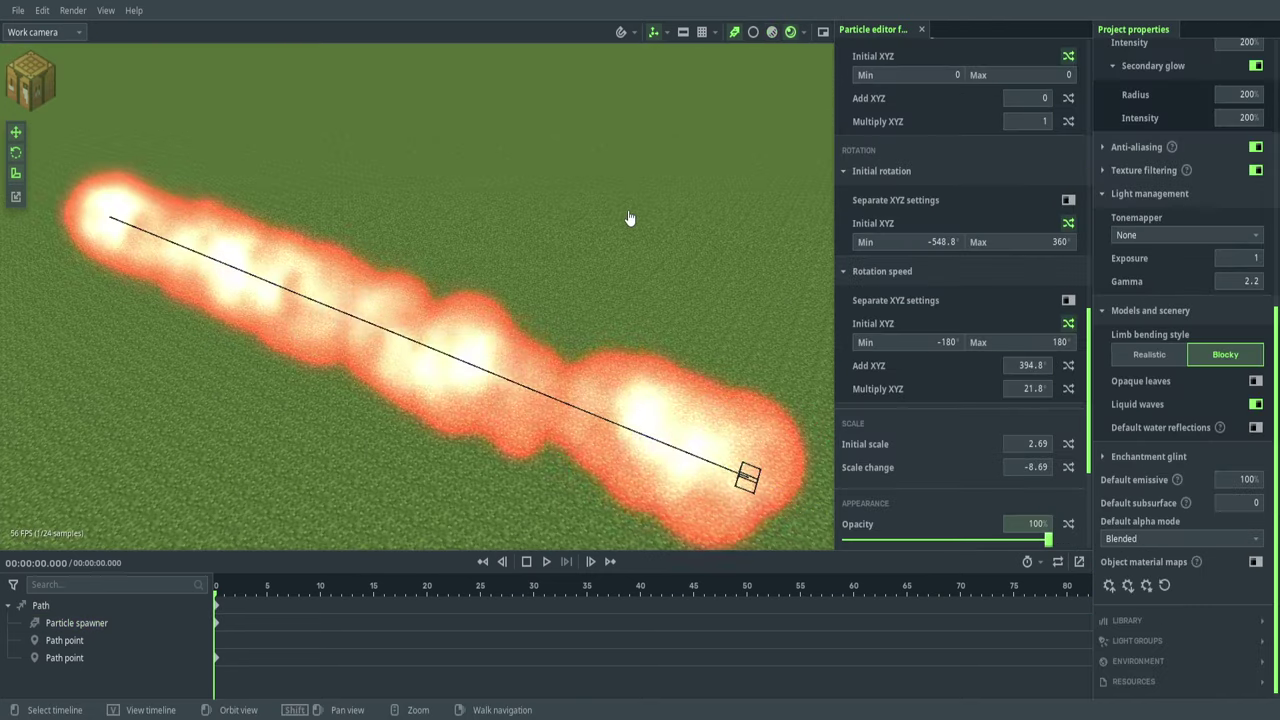
left_click_drag(631, 220, 592, 255)
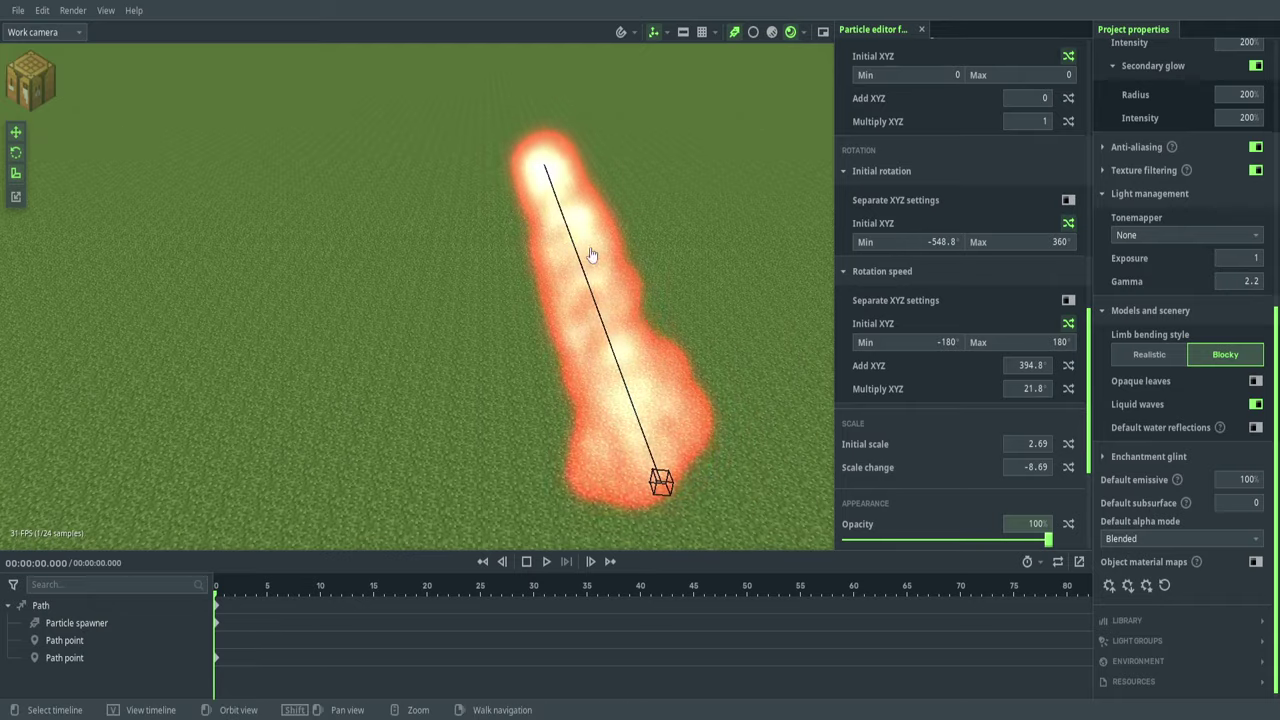
left_click_drag(500, 290, 495, 195)
middle_click_drag(590, 222, 556, 317)
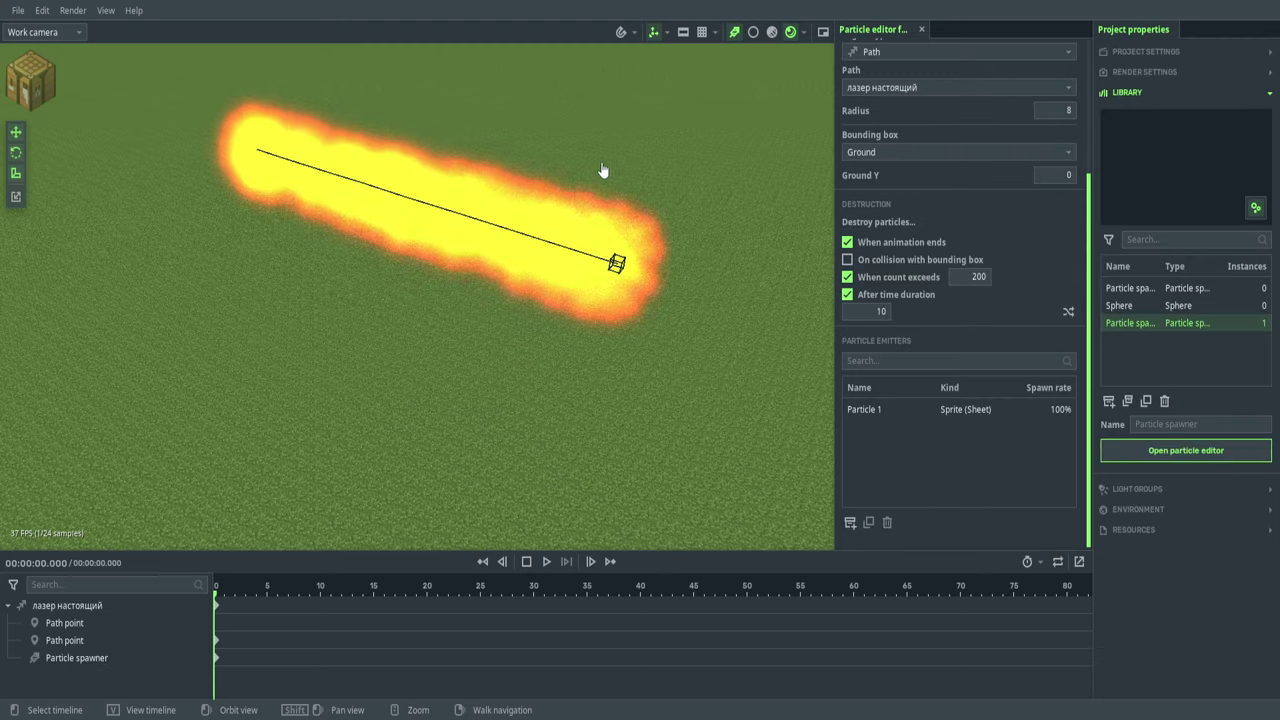
- Try moving the second path point of лазер настоящий off its axis, and undo the move
left_click_drag(603, 171, 560, 240)
right_click_drag(213, 540, 213, 540)
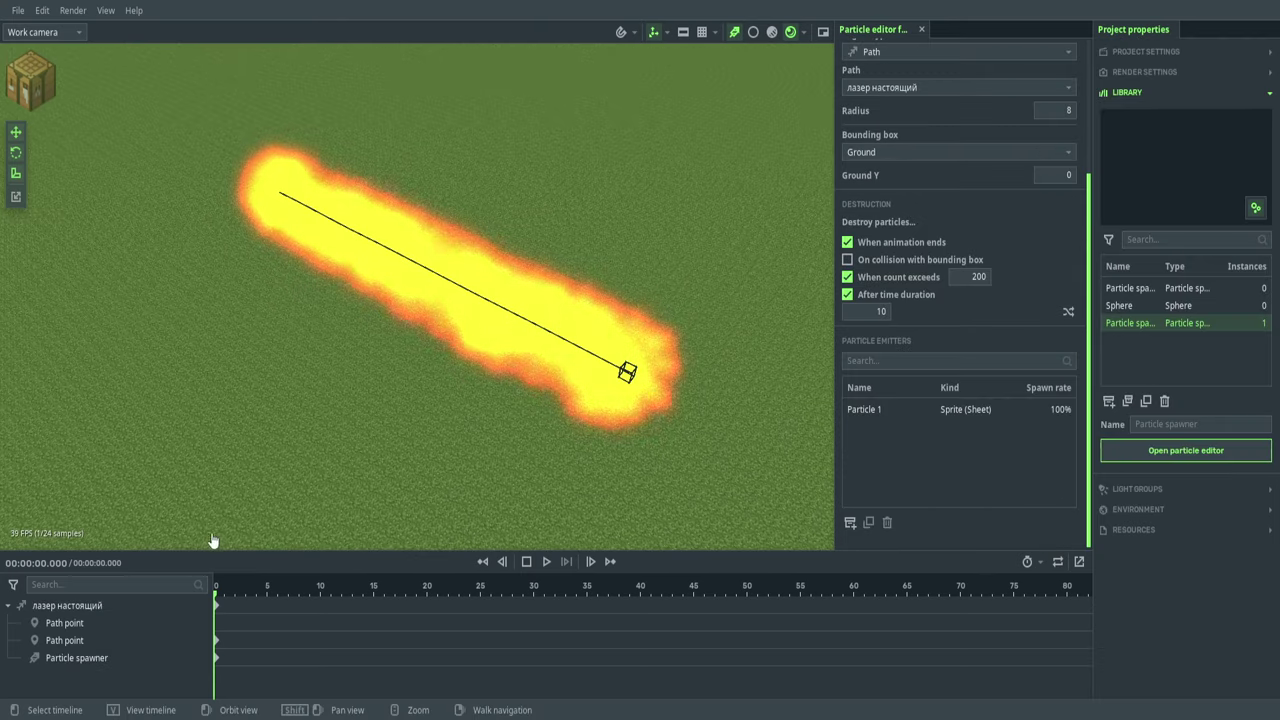
left_click(66, 641)
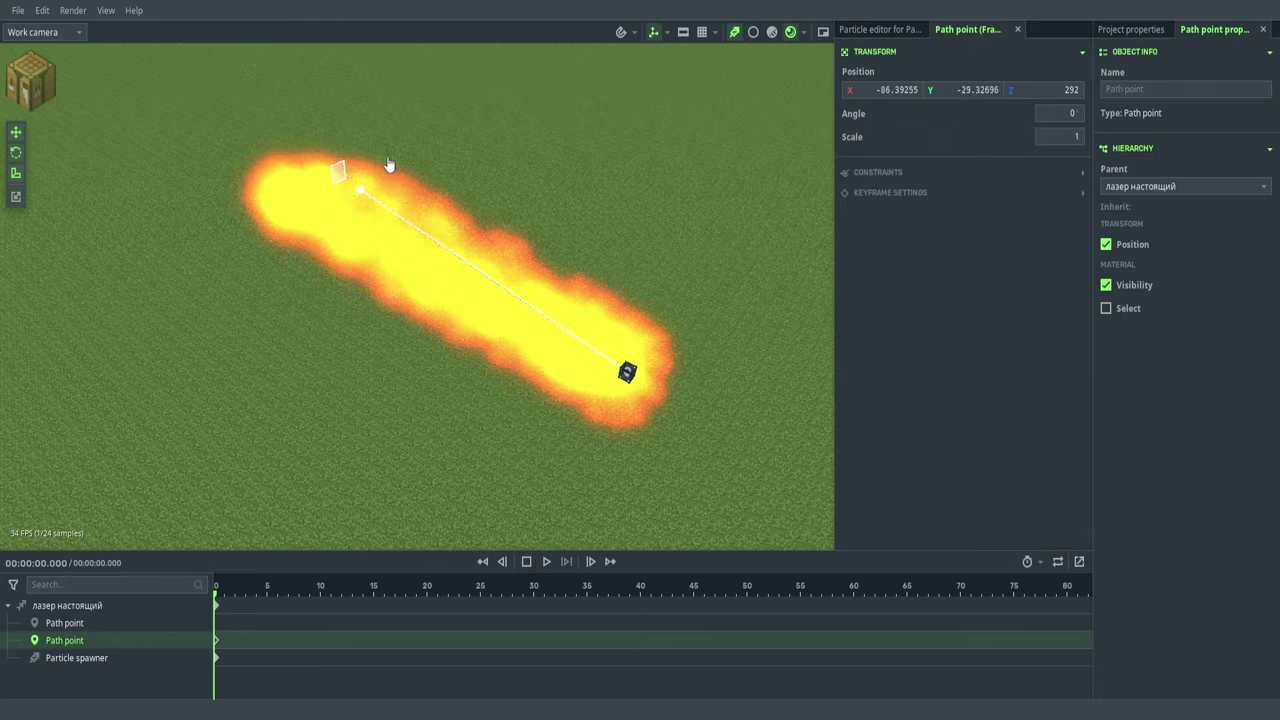
left_click_drag(390, 164, 171, 275)
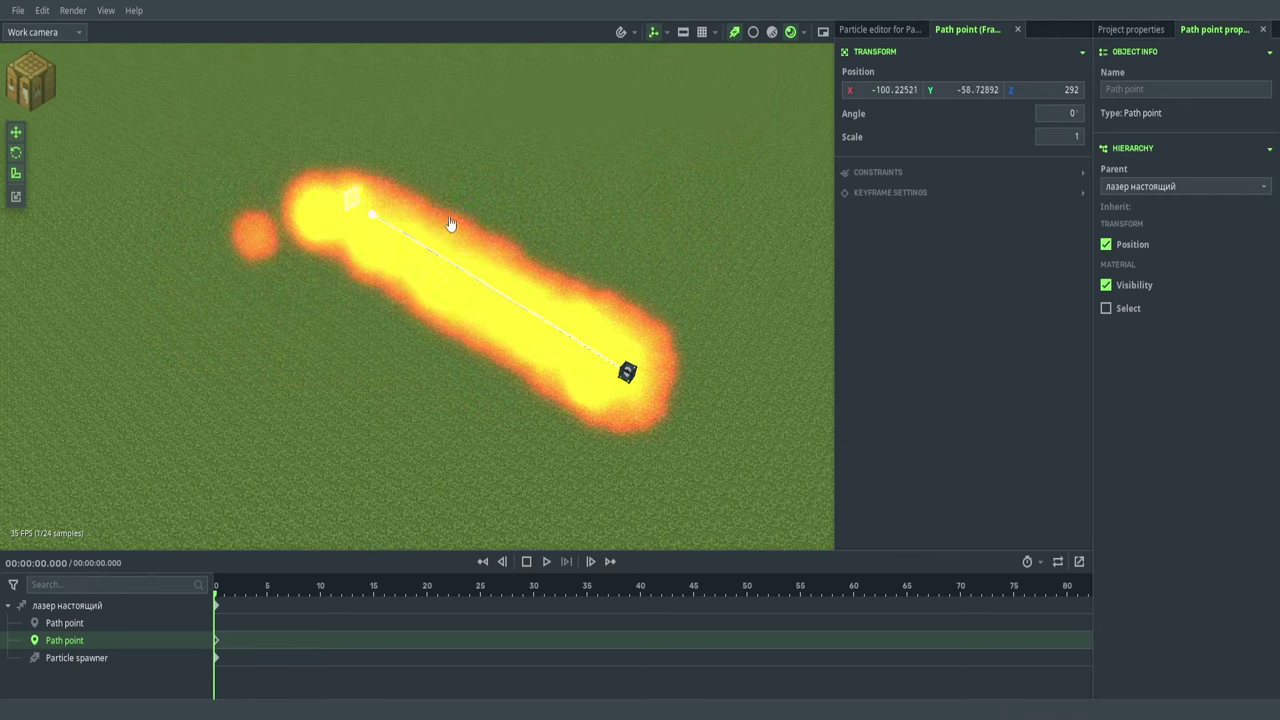
left_click_drag(450, 224, 362, 222)
key("ctrl+z")
- Move the second path point along its axis to Z 351, and try a shift along X before undoing that shift
mouse_move(597, 203)
left_mouse_down()
mouse_move(690, 205)
mouse_move(590, 212)
left_mouse_up()
right_click_drag(590, 212, 574, 217)
scroll(574, 217, "up", 3)
scroll(560, 224, "down", 1)
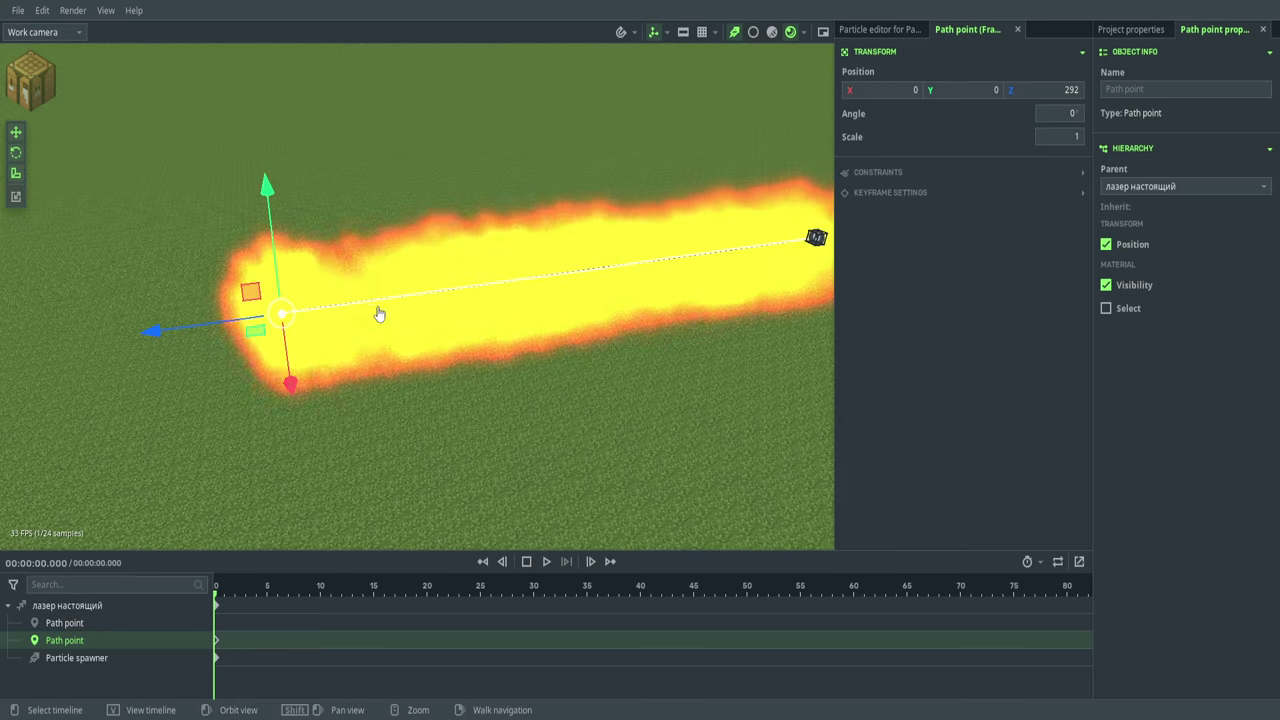
mouse_move(380, 314)
left_mouse_down()
mouse_move(446, 284)
mouse_move(367, 319)
left_mouse_up()
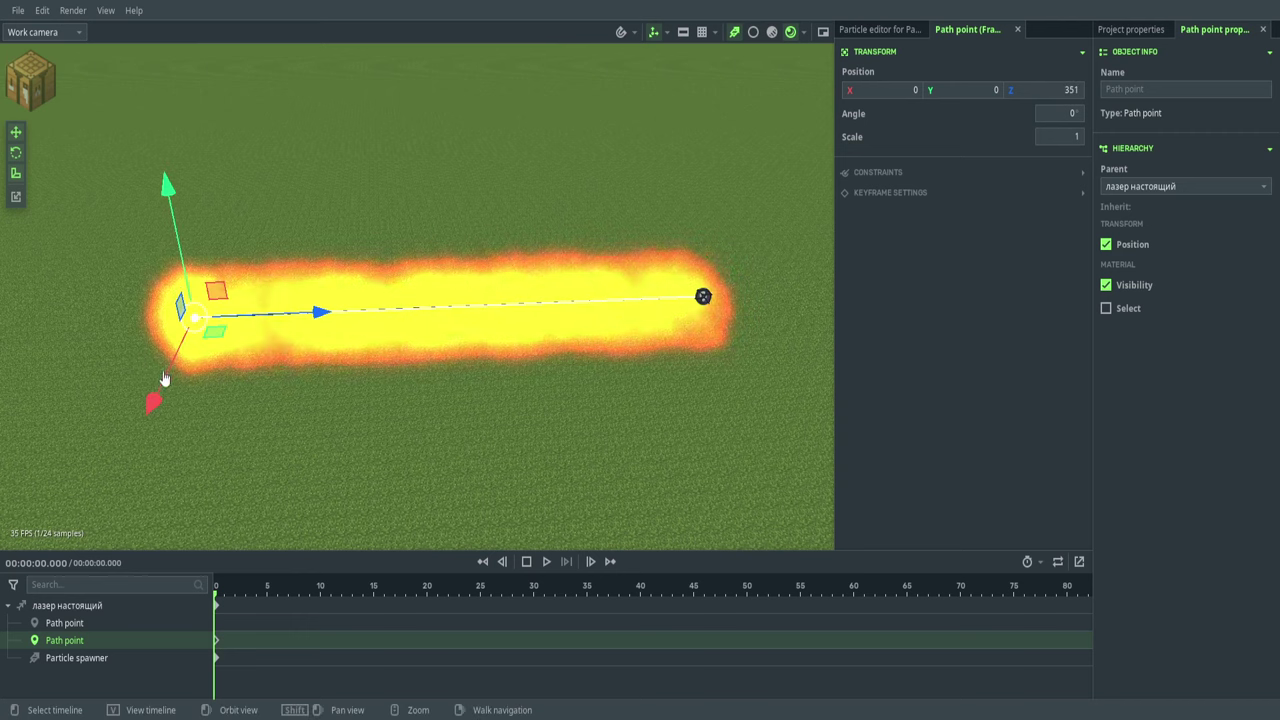
left_click_drag(226, 270, 180, 440)
key("ctrl+z")
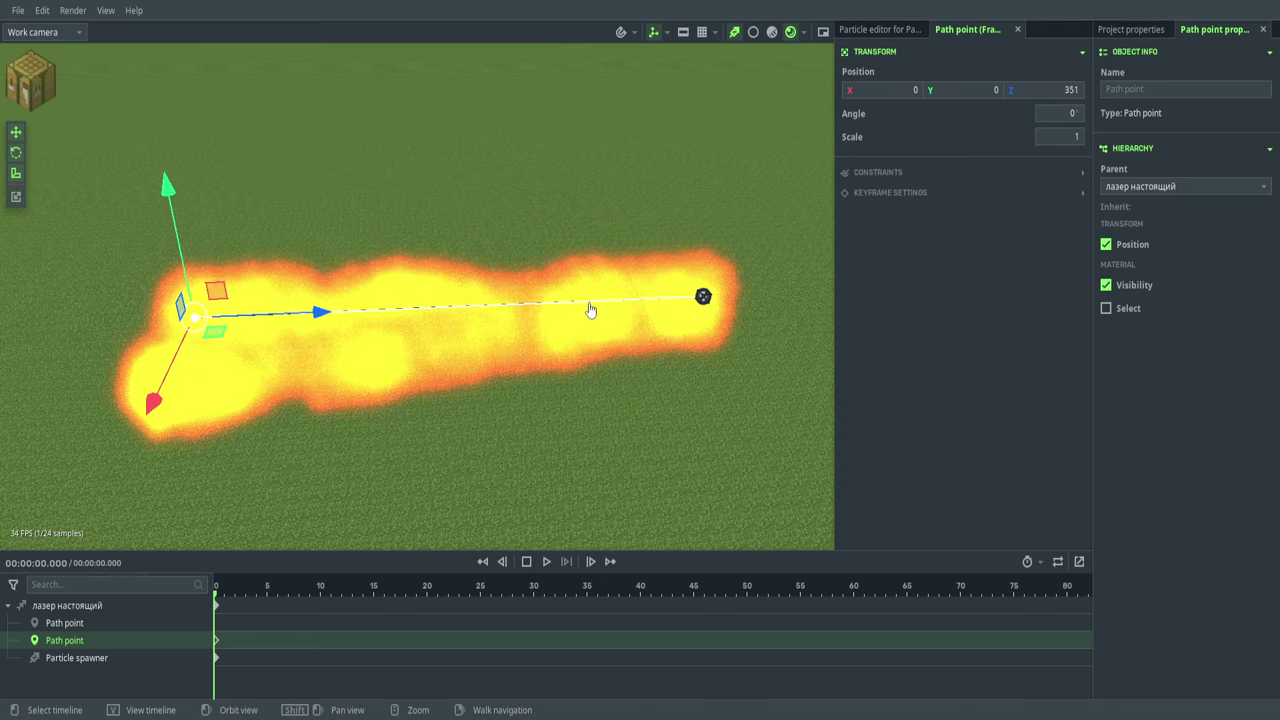
- Select Particle 1 in the spawner of лазер настоящий and increase its initial scale to 5.51
left_click(882, 31)
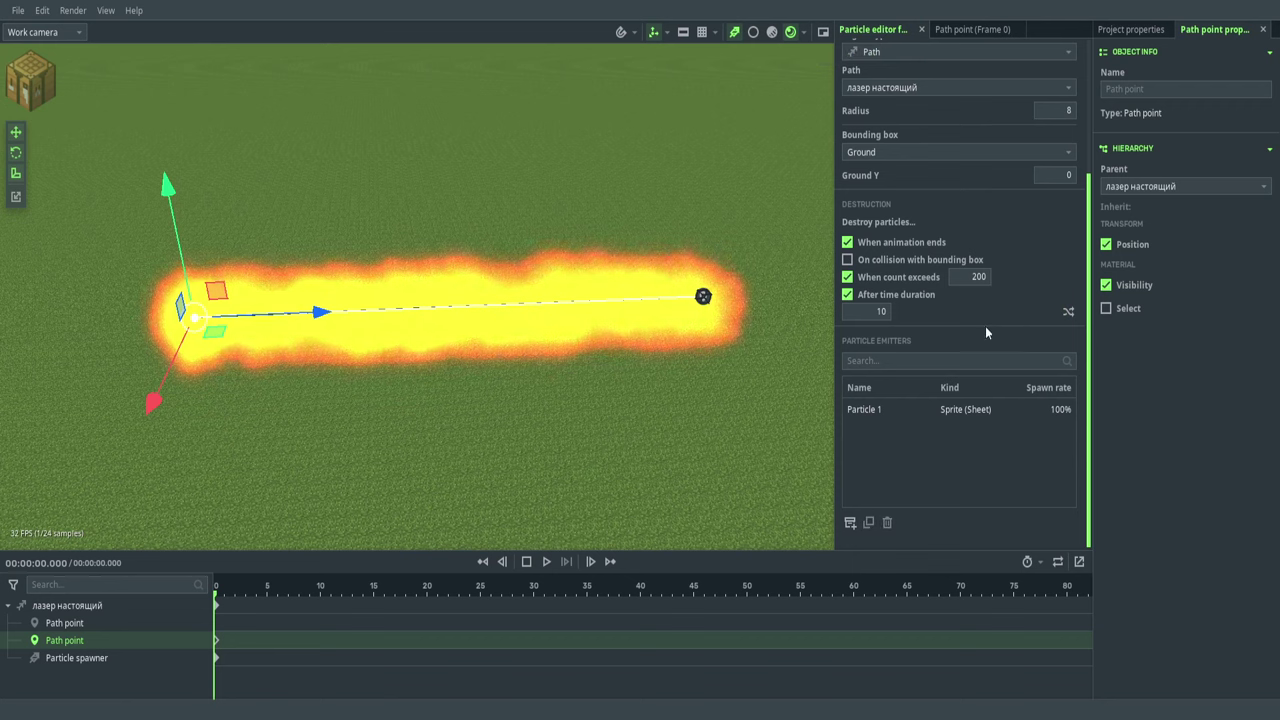
left_click(960, 415)
scroll(980, 400, "down", 10)
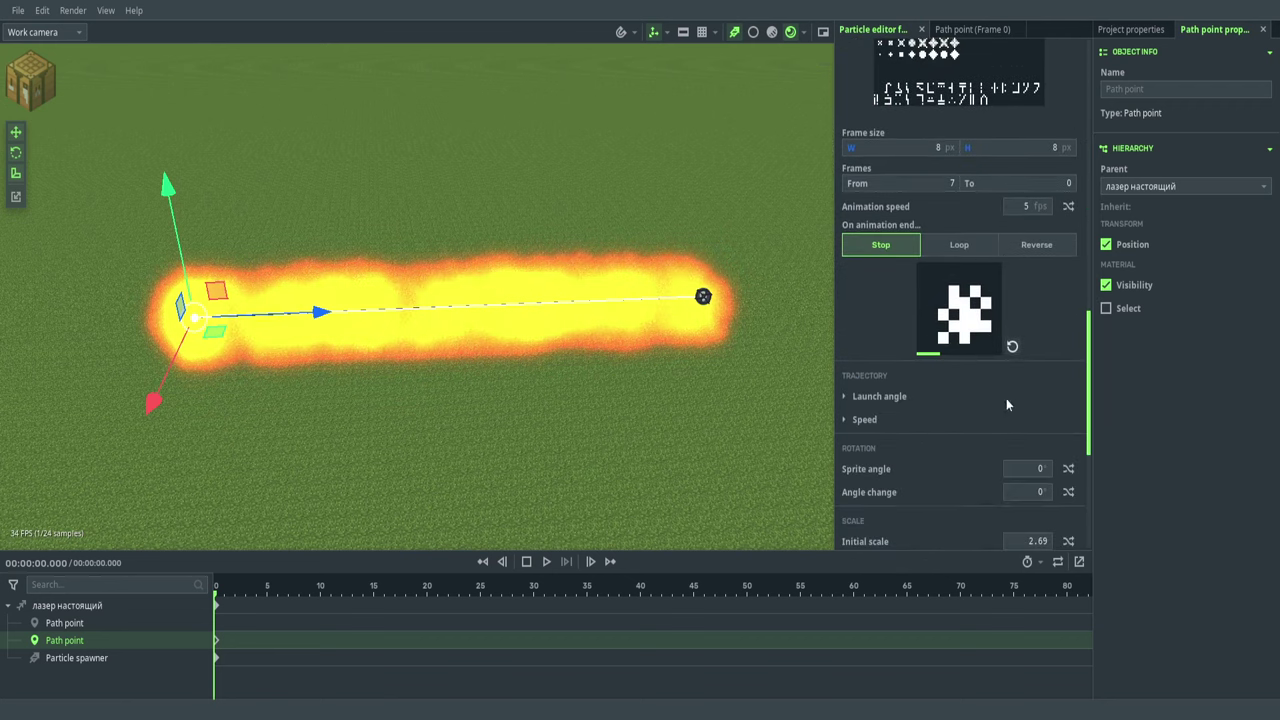
scroll(1037, 337, "down", 1)
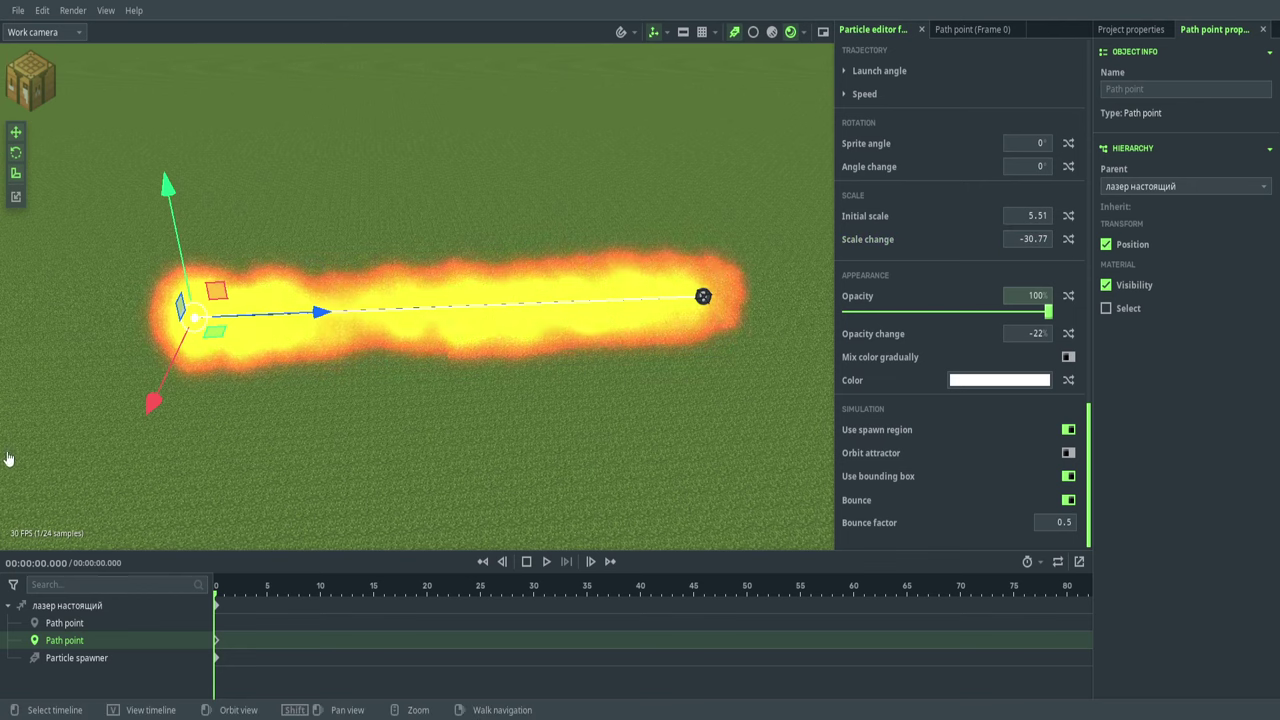
mouse_move(154, 403)
left_mouse_down()
mouse_move(291, 183)
mouse_move(153, 405)
left_mouse_up()
- Turn off Only render glow for the particle spawner of лазер настоящий and inspect the beam in the unrendered view
key("F5")
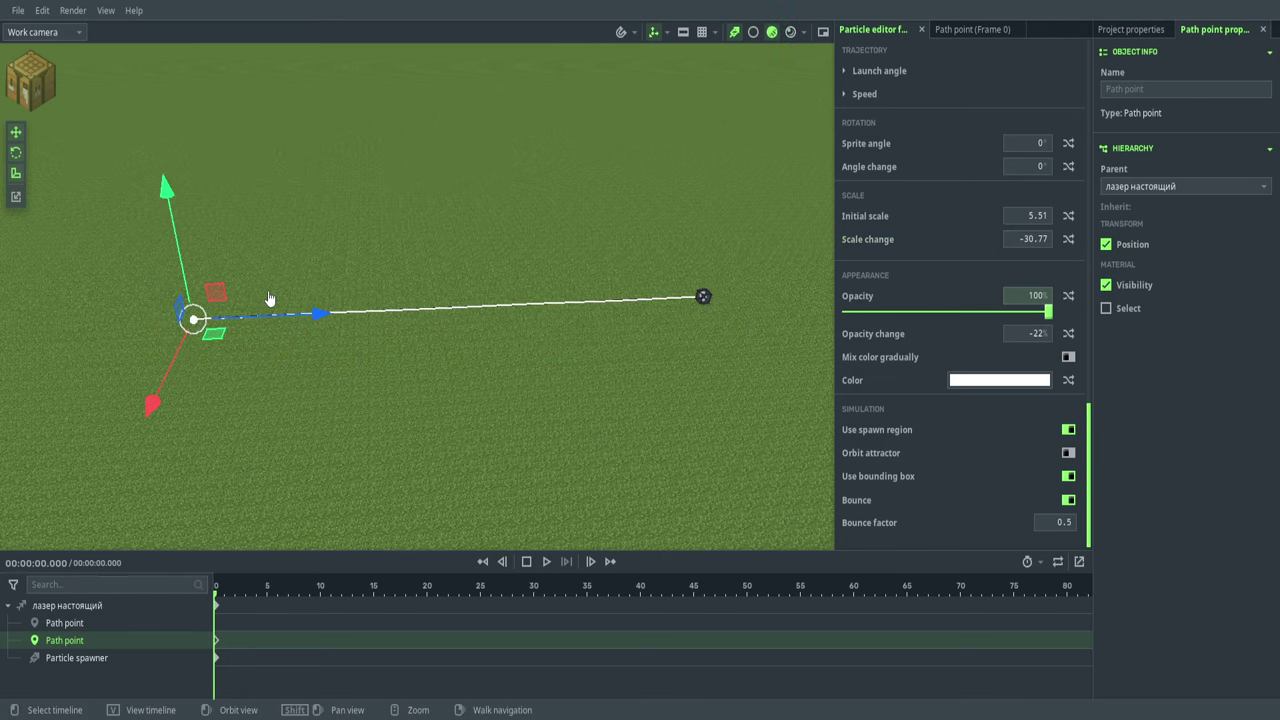
left_click(78, 657)
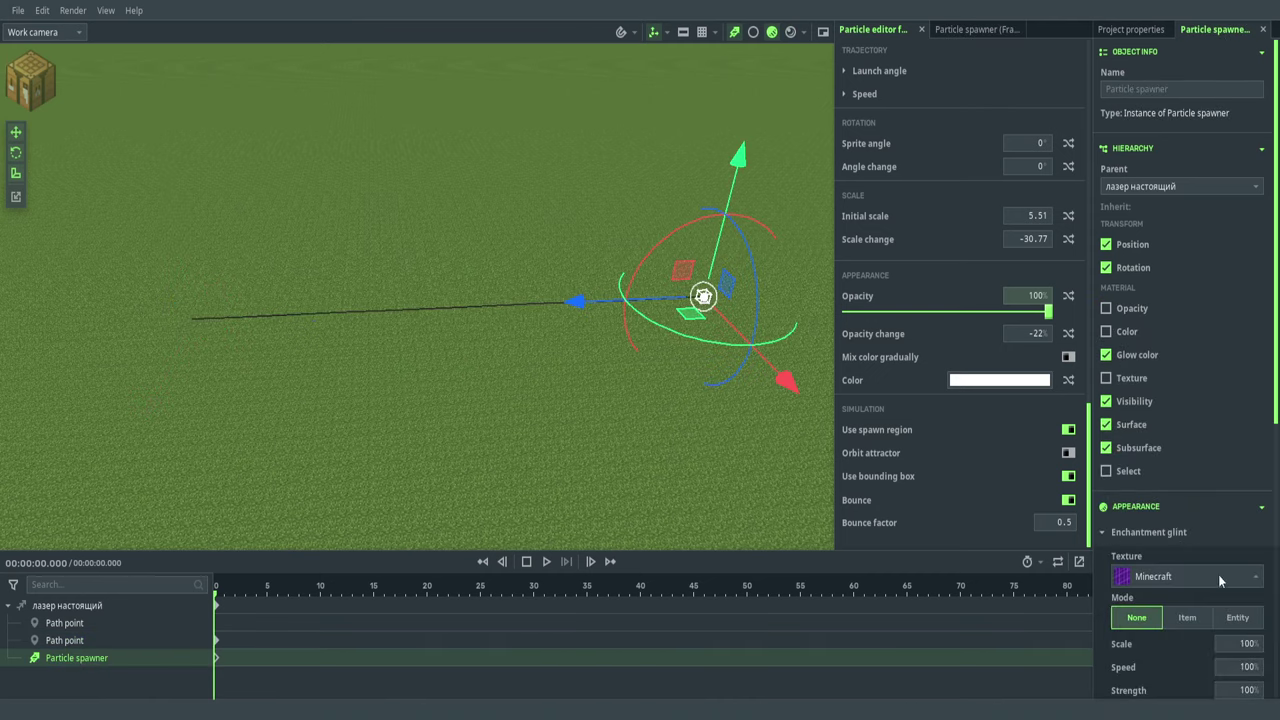
scroll(1218, 574, "down", 5)
scroll(1200, 575, "down", 2)
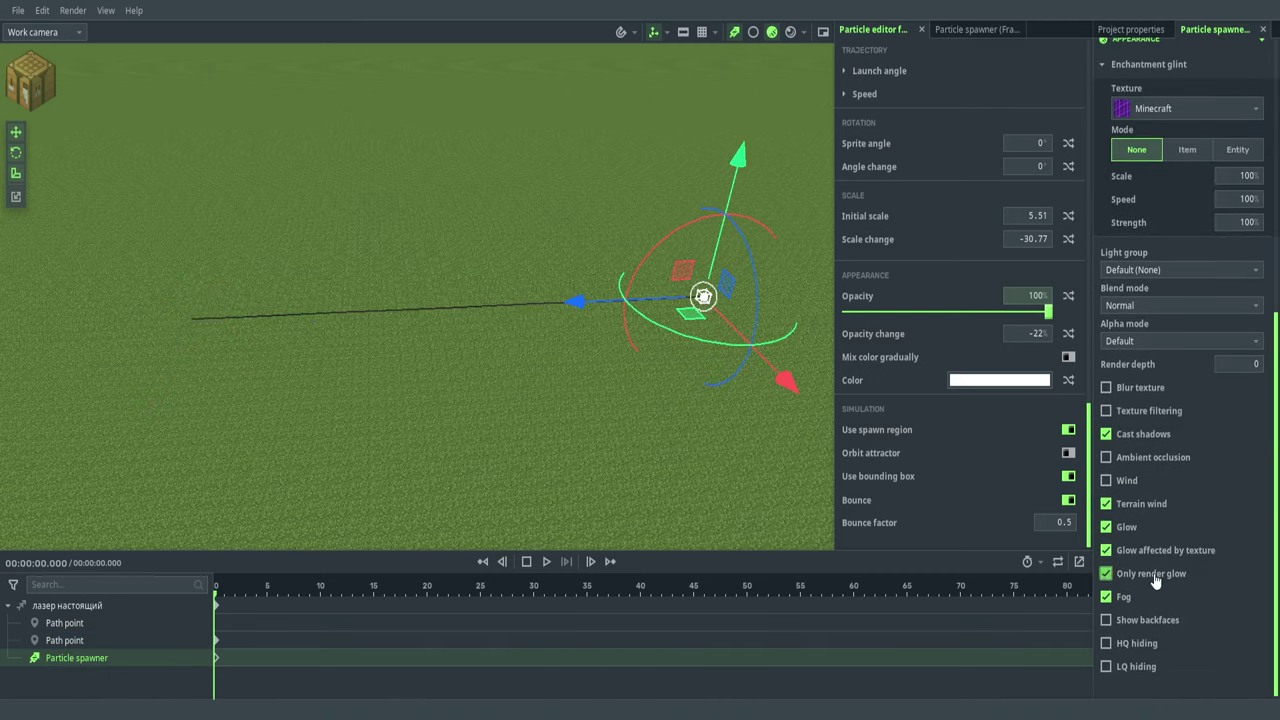
left_click(377, 194)
left_click_drag(377, 194, 375, 72)
middle_click_drag(350, 210, 395, 197)
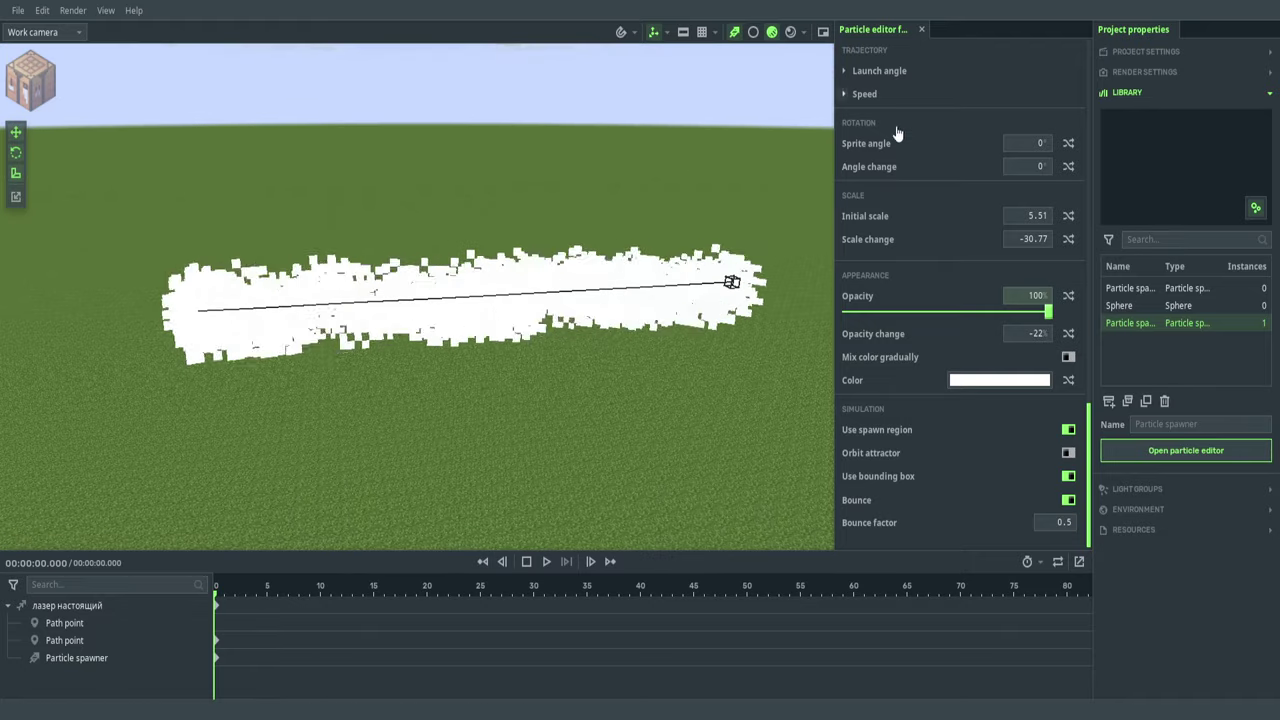
- Set Particle 1's sprite animation speed to 60 fps and switch the viewport to the rendered view
scroll(971, 237, "up", 15)
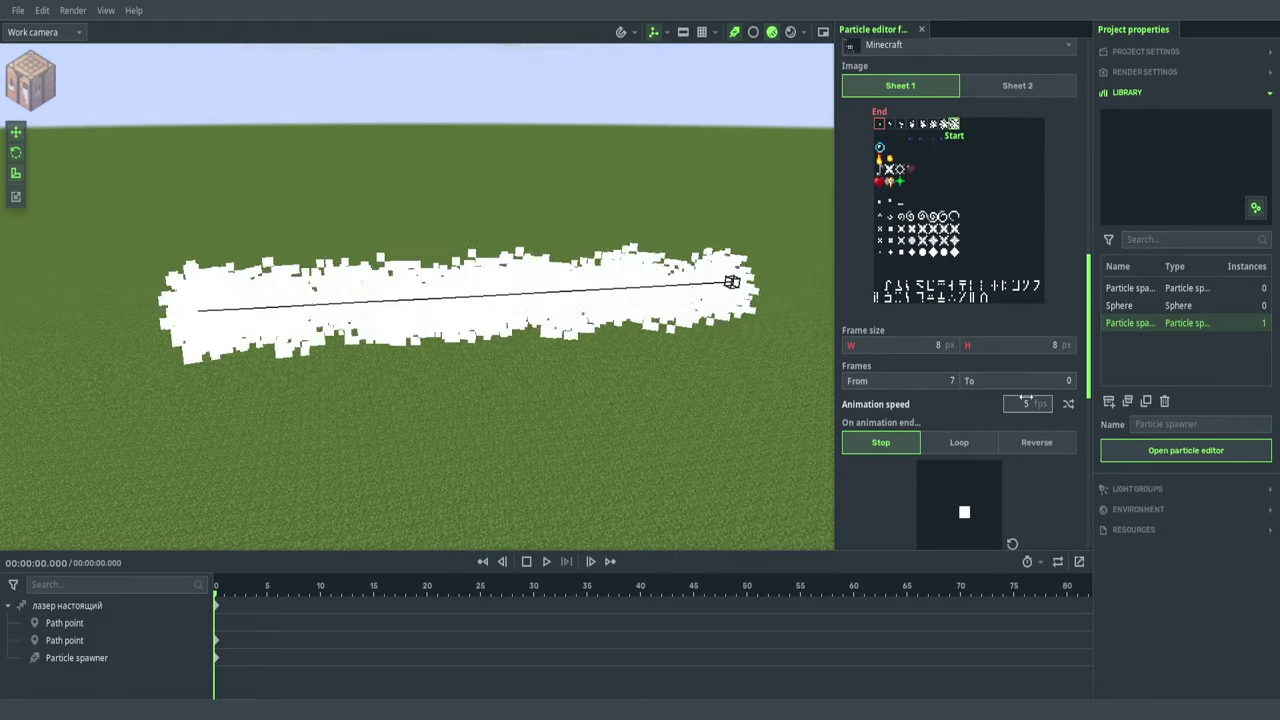
left_click(1025, 402)
type("60")
left_click_drag(506, 163, 506, 190)
key("F5")
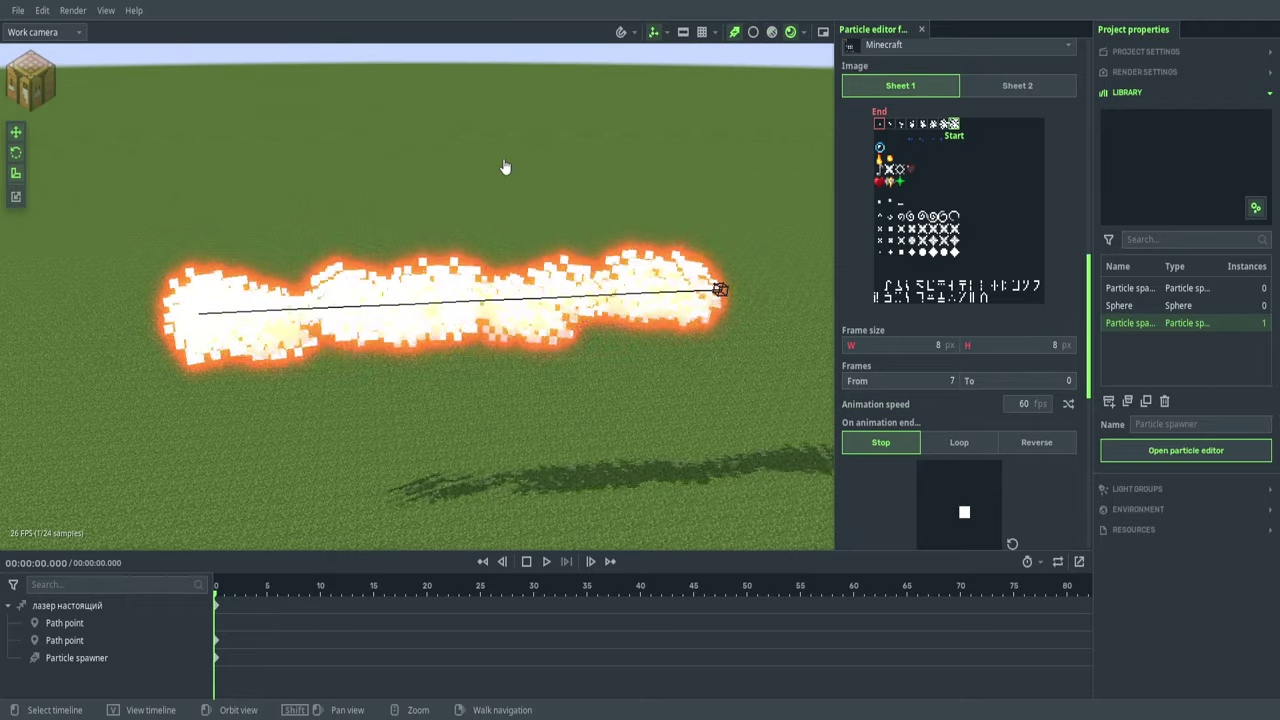
- Enable Only render glow for the particle spawner and view the glowing beam in the rendered view
left_click(40, 658)
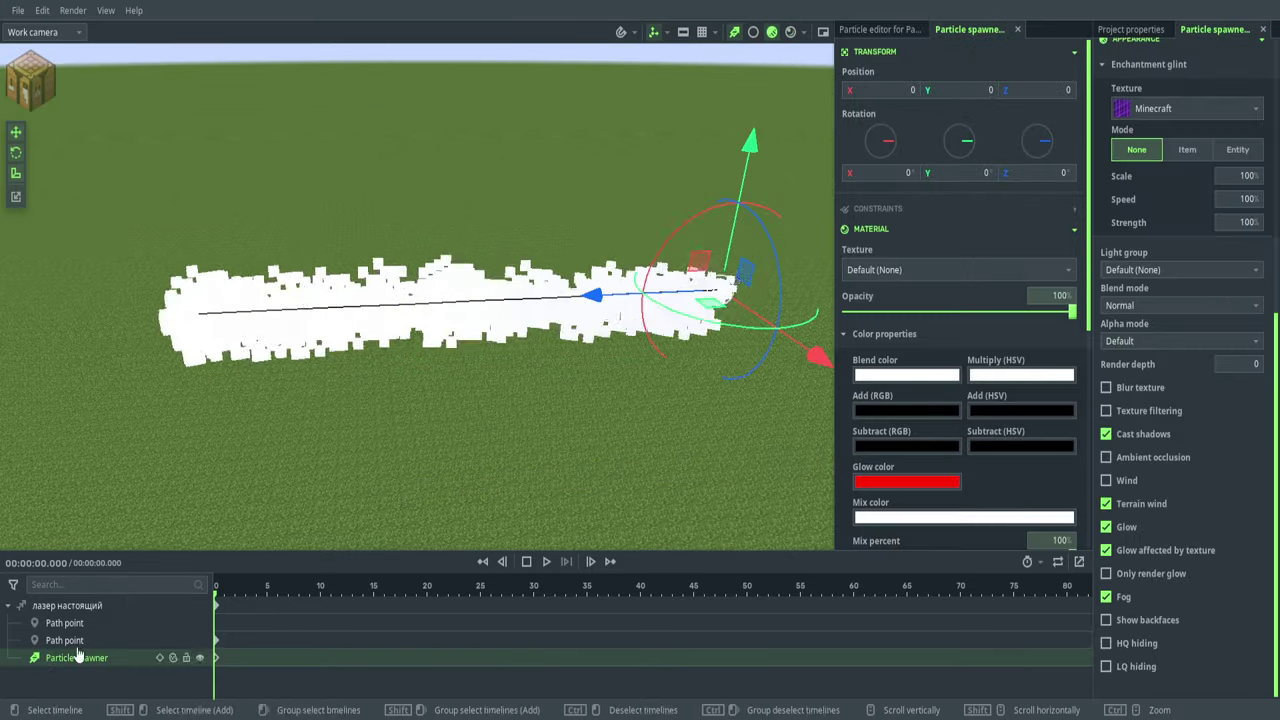
left_click(1142, 576)
key("F5")
left_click(506, 200)
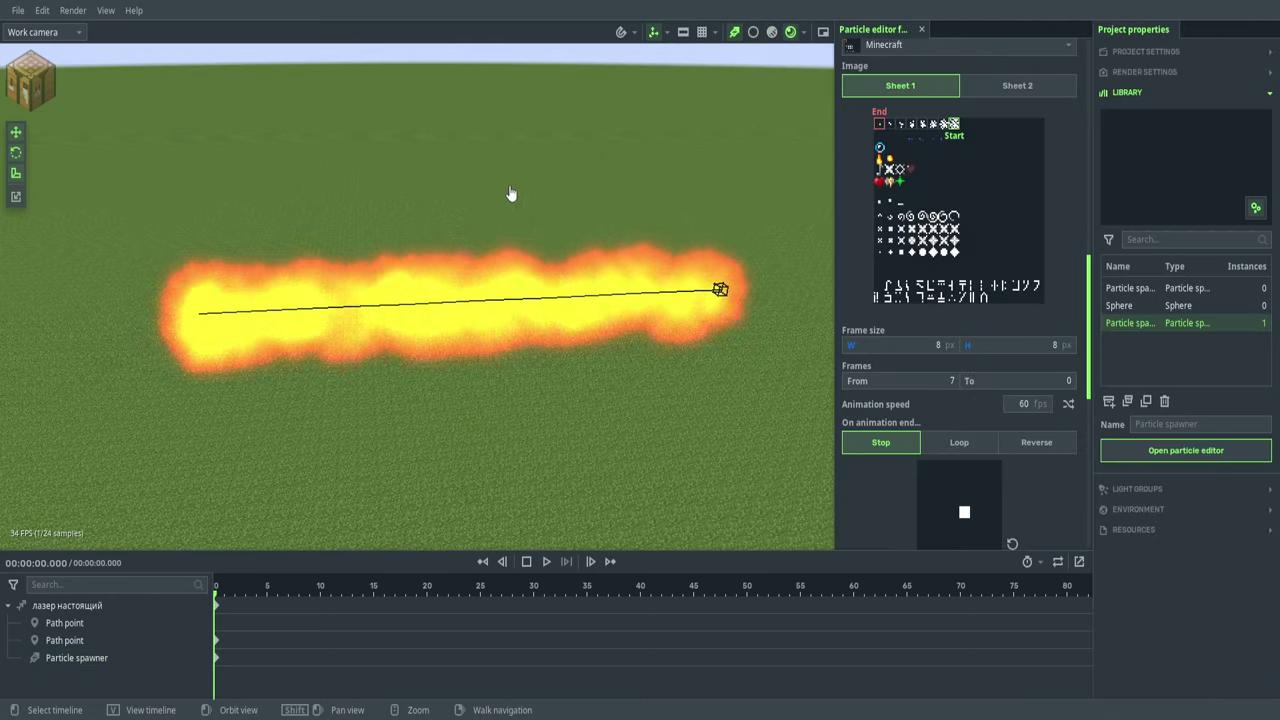
left_click_drag(511, 194, 623, 157)
right_click_drag(623, 157, 885, 204)
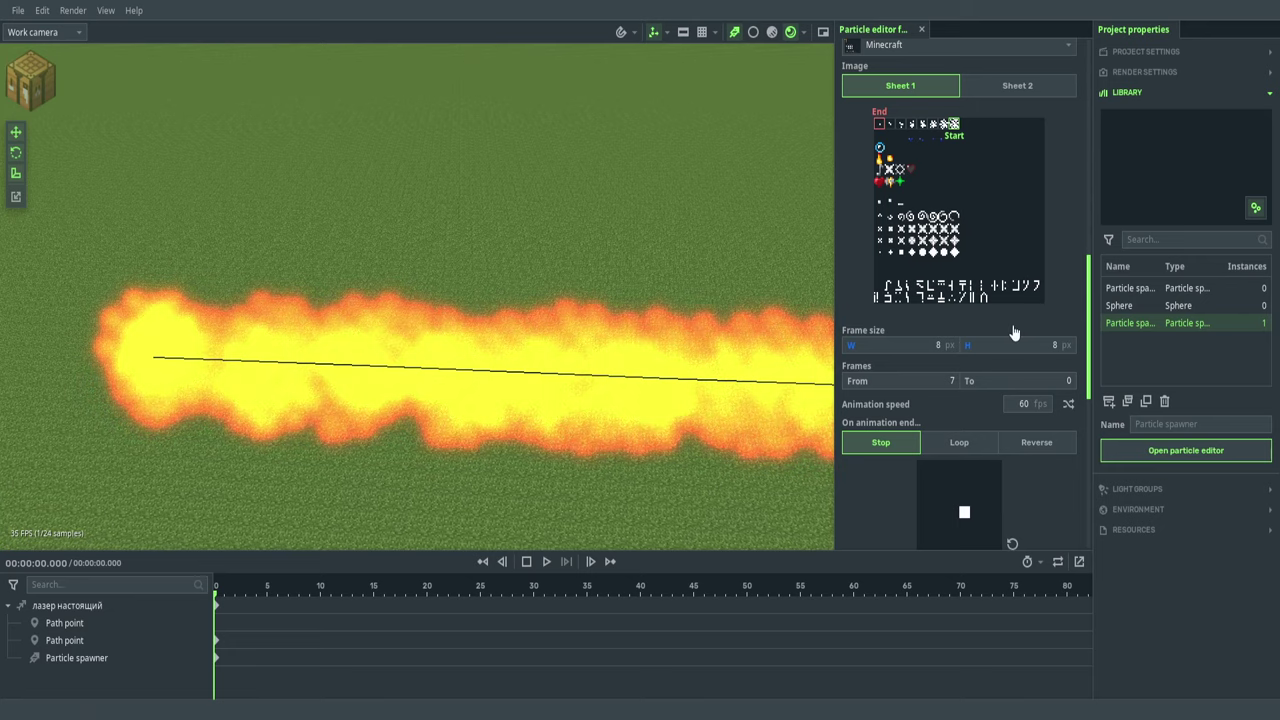
- Try a sprite frame width of 21 px for Particle 1, and undo the change
left_click(900, 345)
type("21")
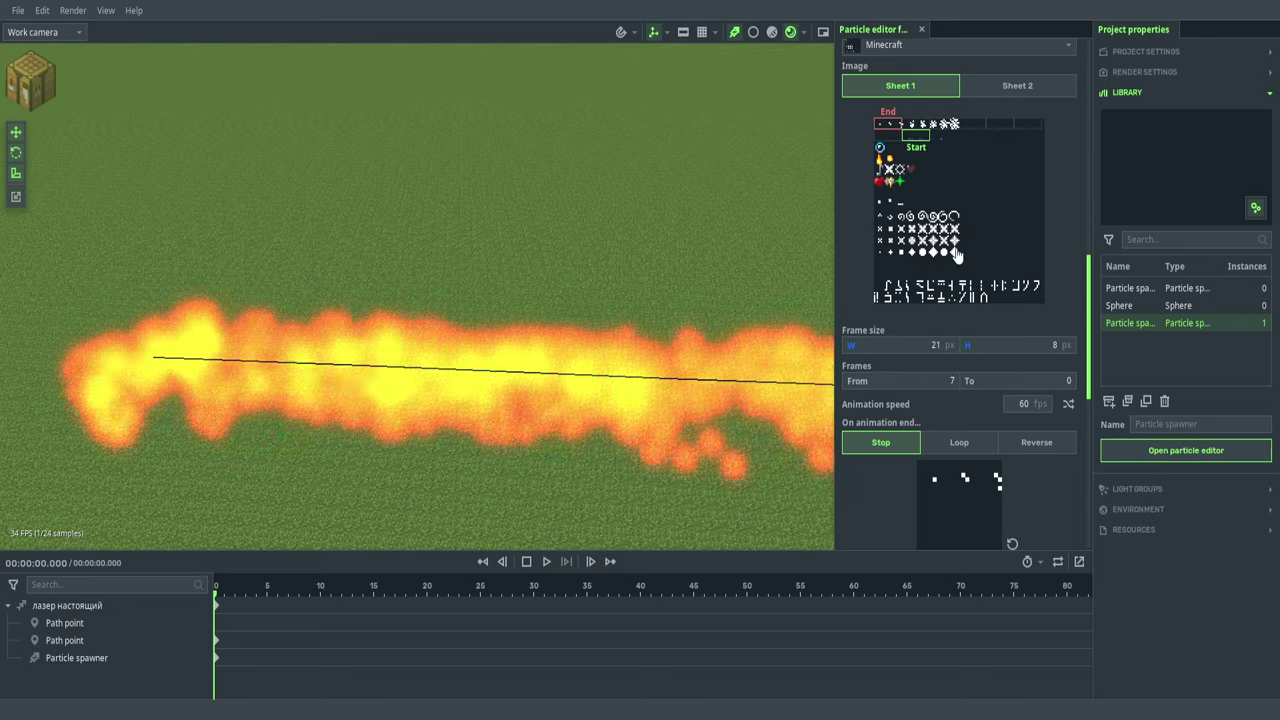
key("ctrl+z")
- Pick frames 180 to 181 on Particle 1's Minecraft sprite sheet as its animation range
left_click(925, 250)
left_click_drag(922, 252, 933, 252)
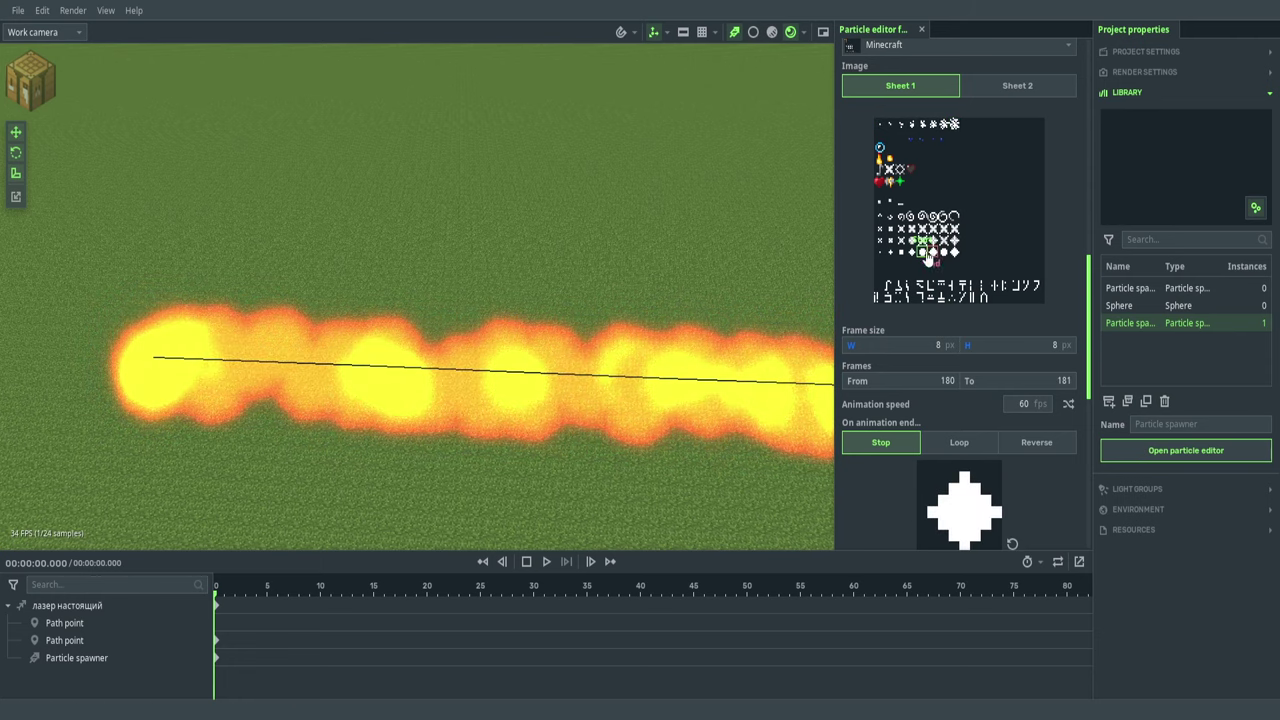
scroll(926, 332, "down", 6)
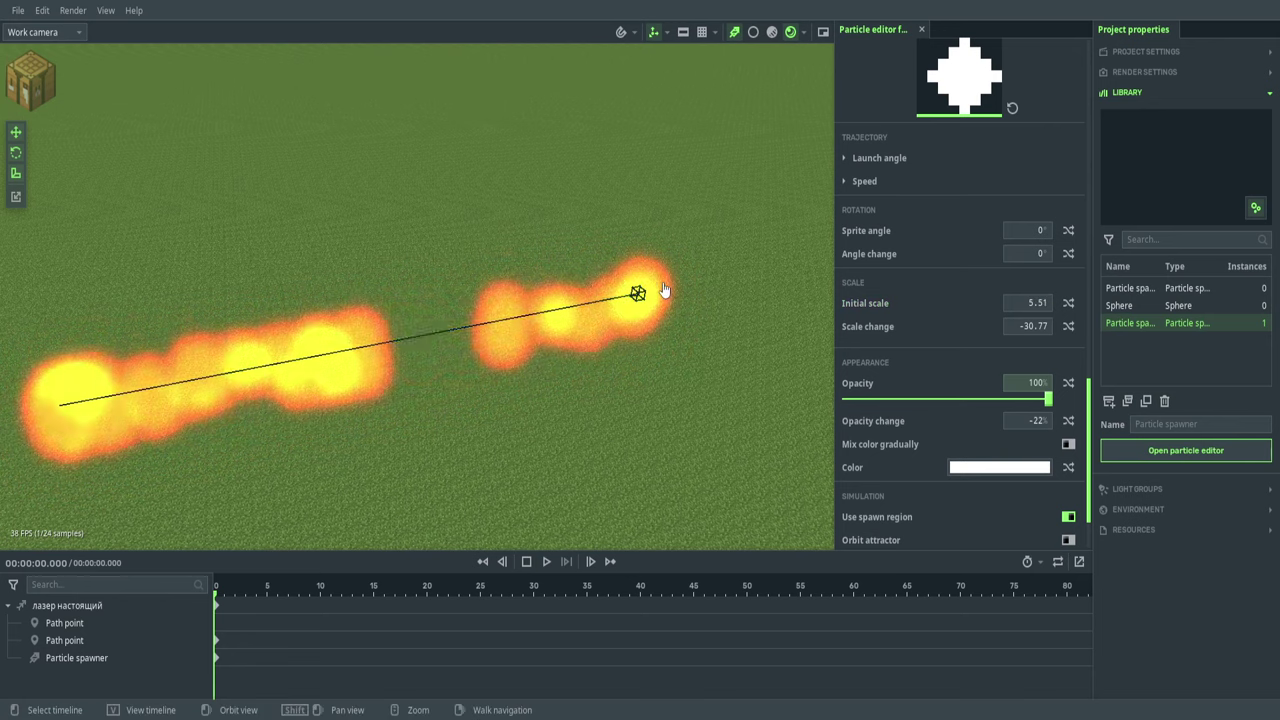
scroll(996, 282, "up", 6)
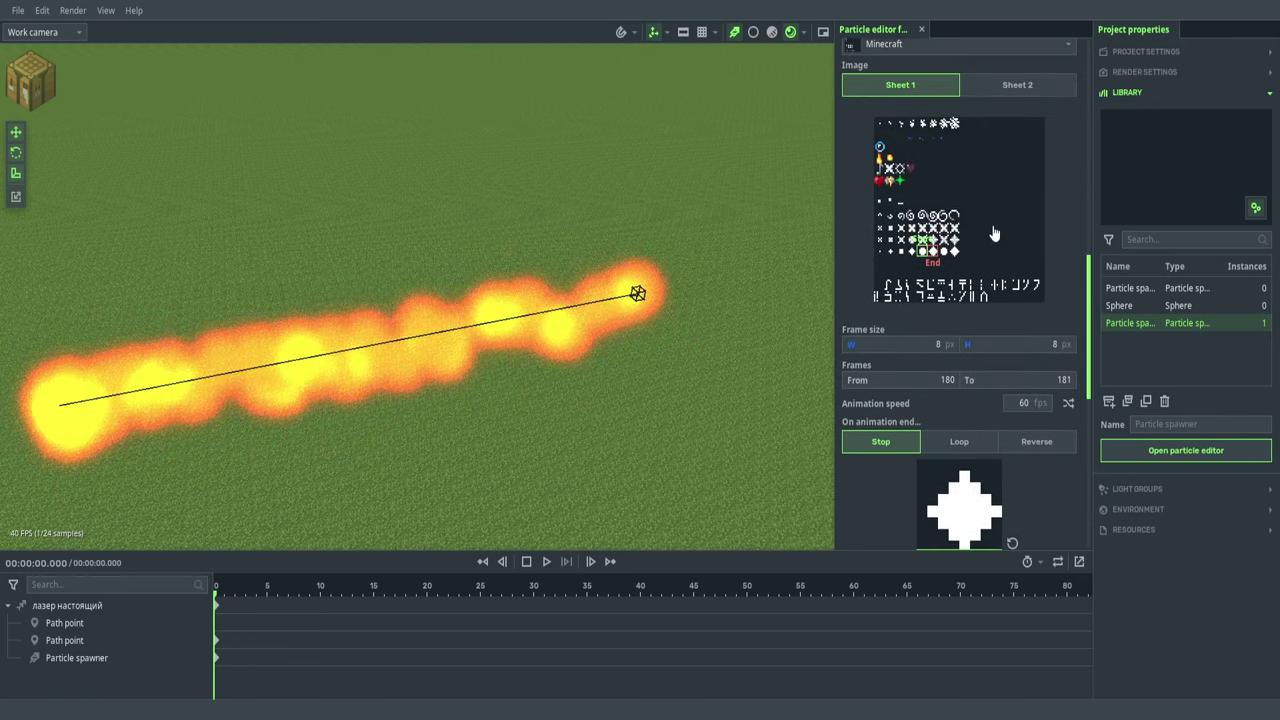
- Try the LASERS texture on Particle 1, switching its kind to Sprite (Template) and back to Sprite (Sheet)
scroll(994, 234, "up", 3)
left_click(923, 218)
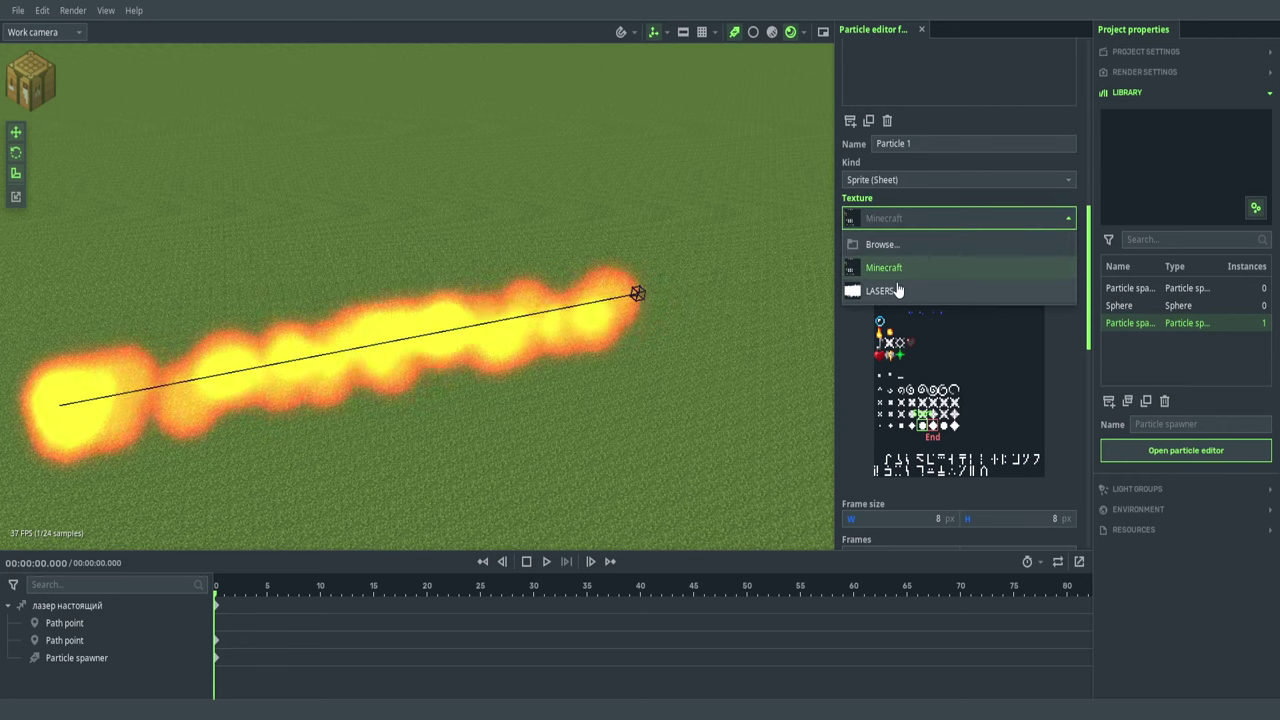
left_click(882, 290)
left_click(917, 182)
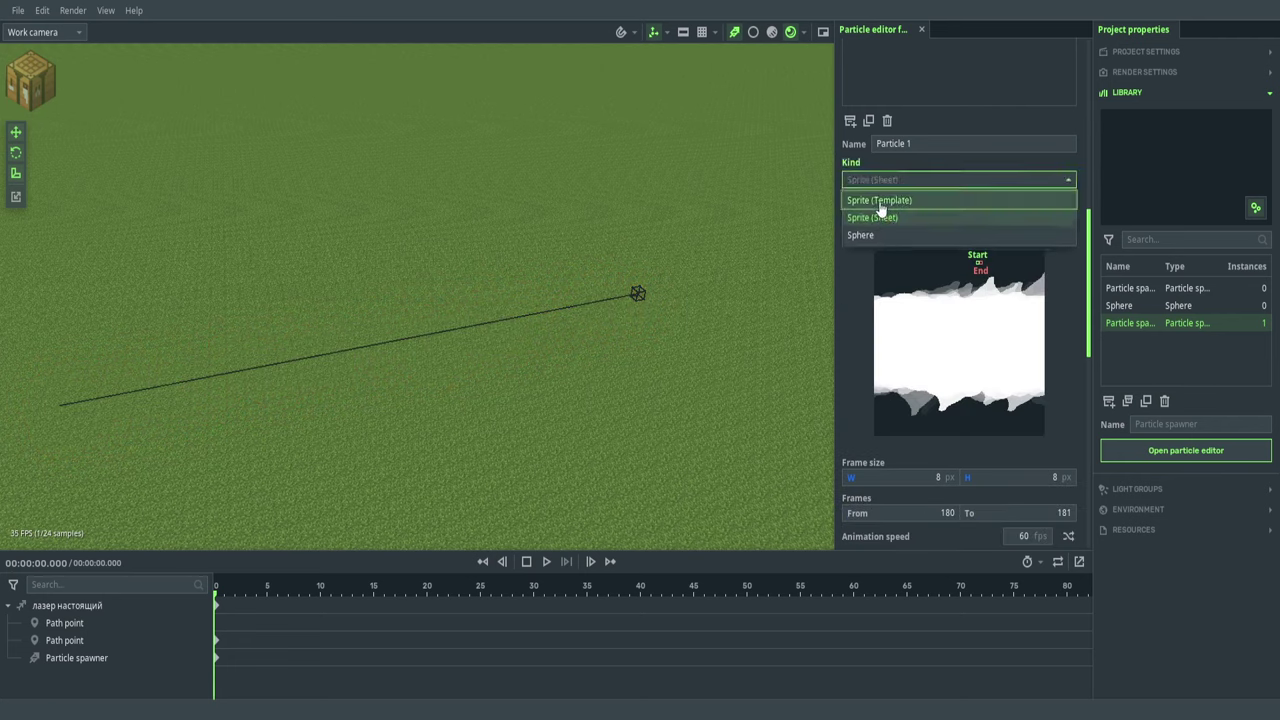
left_click(880, 201)
left_click(875, 180)
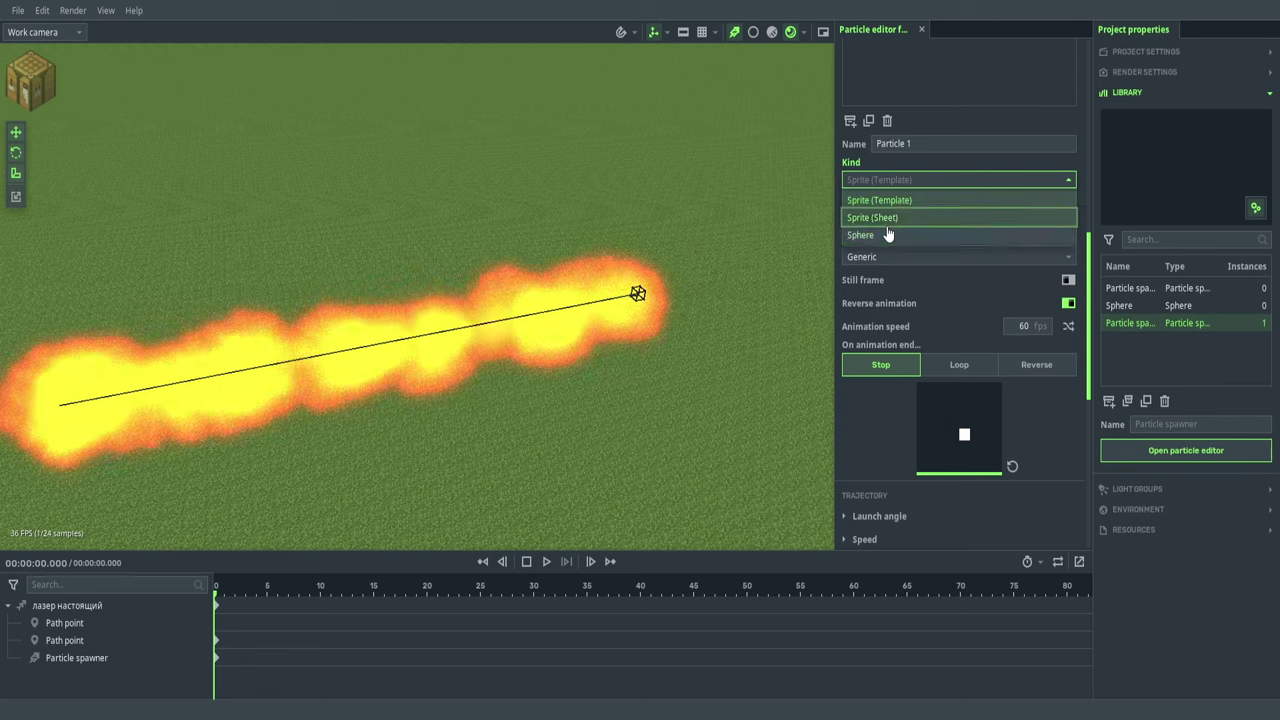
left_click(887, 214)
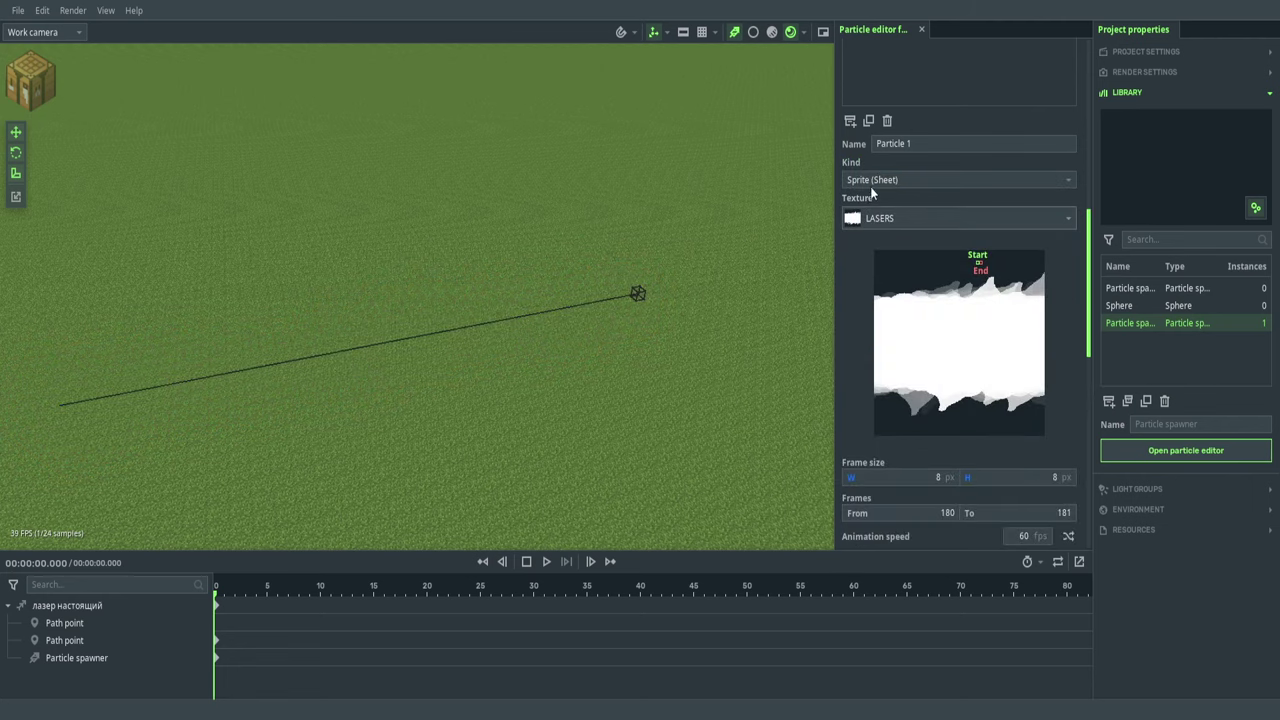
- Change the kind of Particle 1 to Sphere
left_click(870, 182)
left_click(880, 234)
left_click_drag(450, 260, 434, 227)
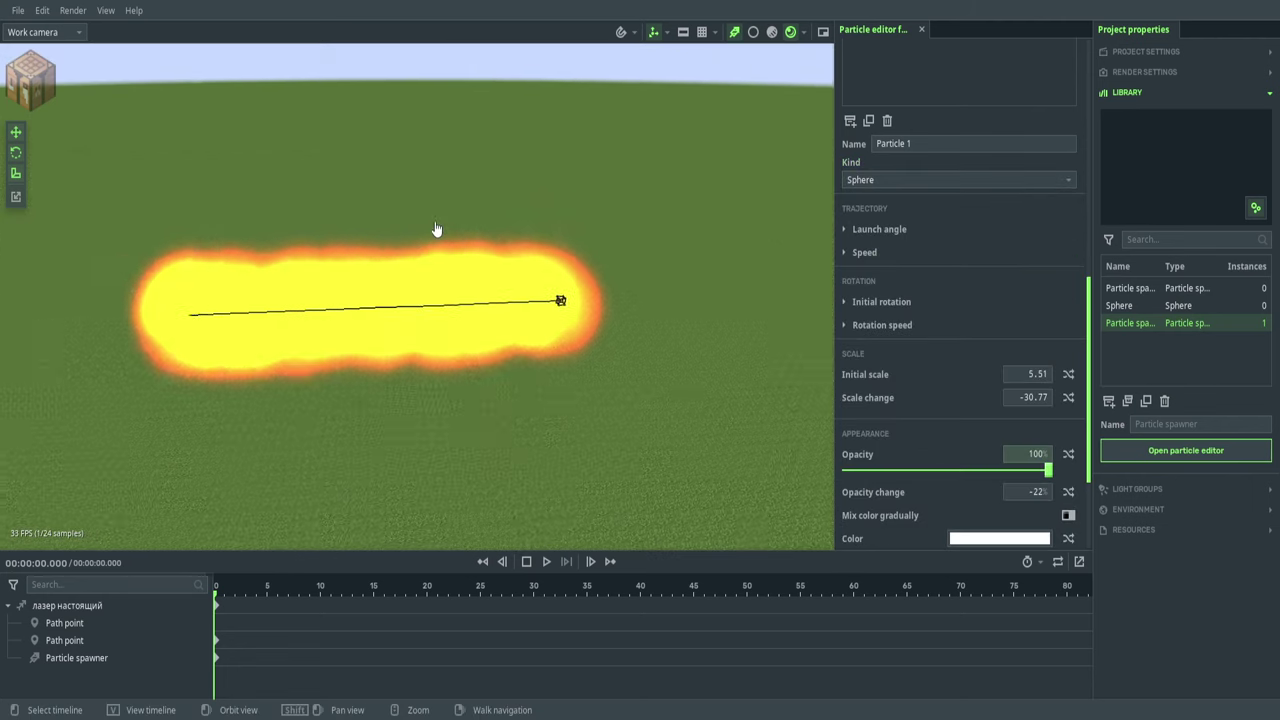
- Move the second path point of лазер настоящий along its axis to Z 407 and set its X position to 0
left_click(79, 660)
left_click(86, 641, "shift")
left_click(70, 640)
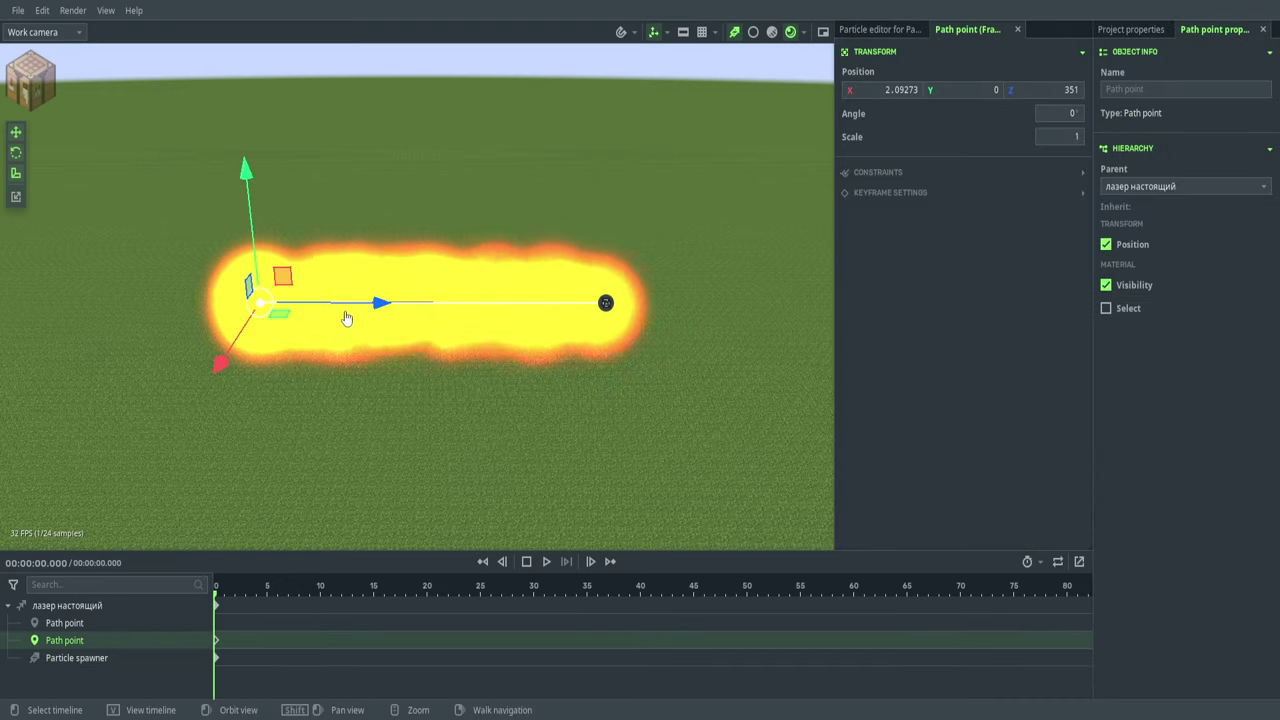
mouse_move(294, 299)
left_mouse_down()
mouse_move(268, 299)
mouse_move(286, 311)
left_mouse_up()
right_click_drag(286, 311, 444, 186)
key("s")
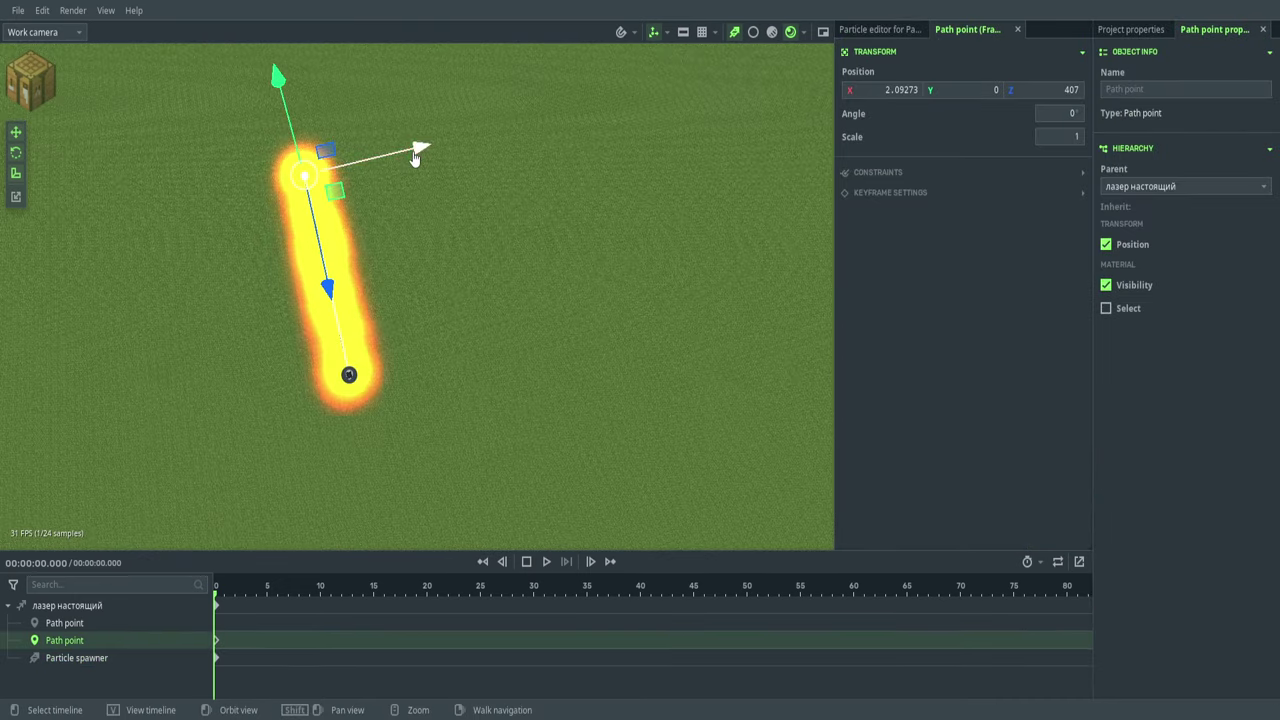
mouse_move(416, 160)
left_mouse_down()
mouse_move(649, 154)
mouse_move(95, 220)
mouse_move(196, 196)
mouse_move(446, 189)
mouse_move(409, 183)
mouse_move(432, 175)
mouse_move(235, 165)
mouse_move(260, 106)
mouse_move(327, 150)
mouse_move(249, 126)
mouse_move(171, 131)
mouse_move(323, 114)
mouse_move(430, 170)
left_mouse_up()
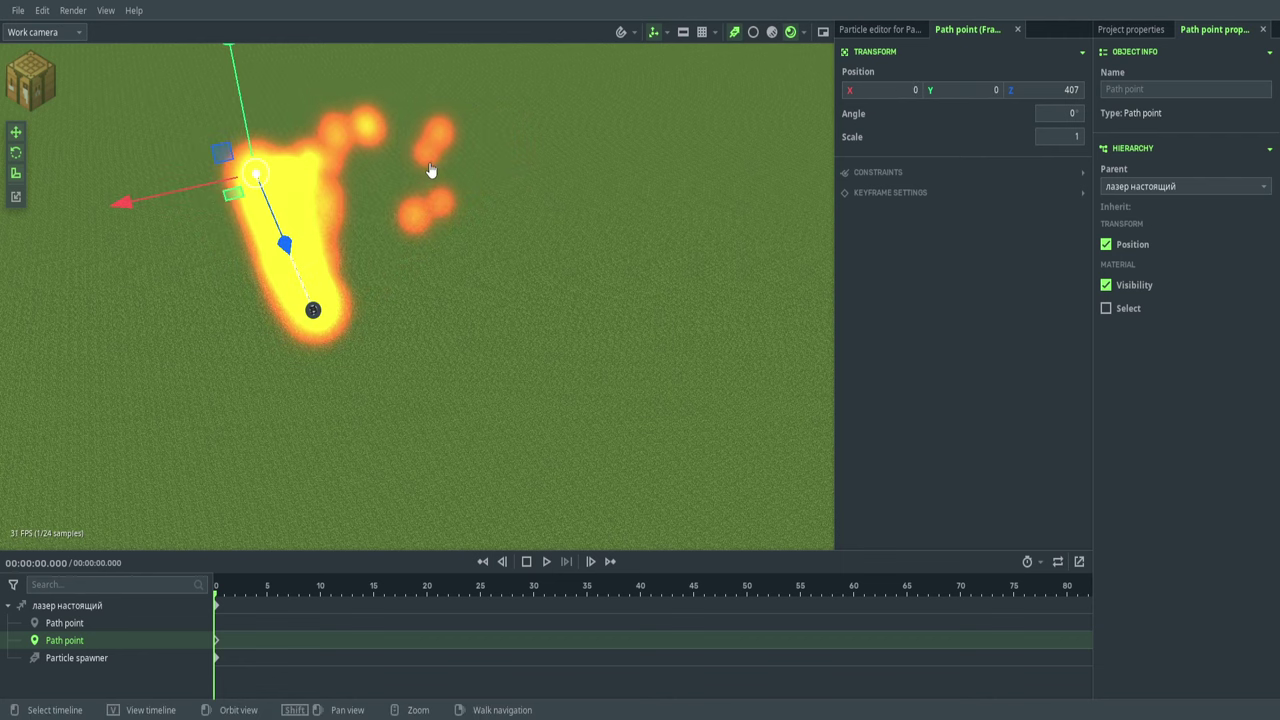
middle_click_drag(430, 170, 575, 205)
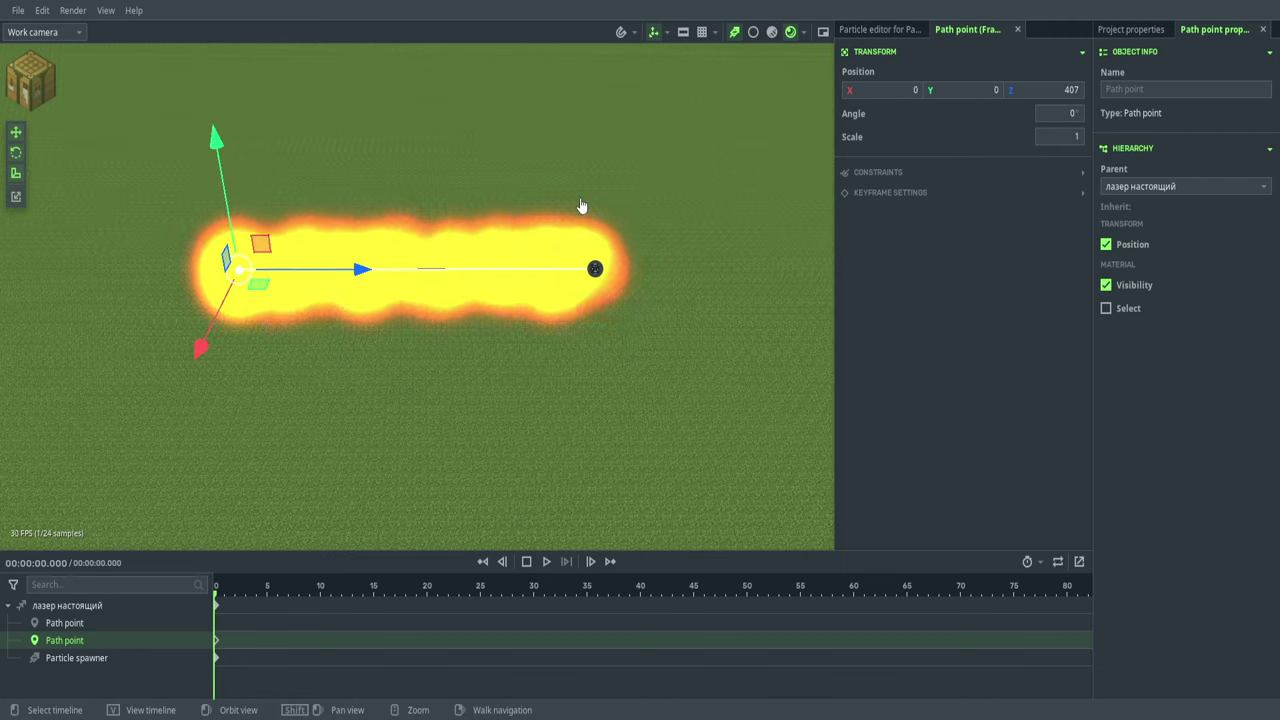
- Delete the лазер настоящий path together with its path points and particle spawner
left_click(132, 606)
right_click(128, 608)
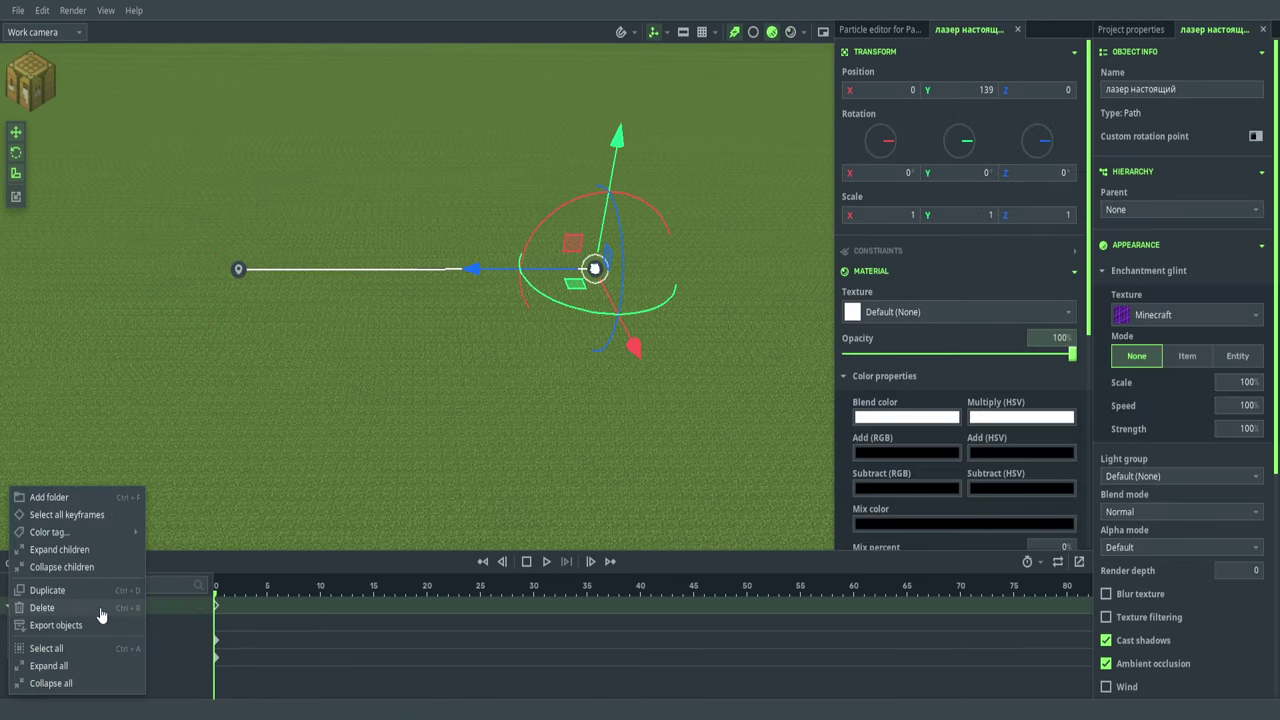
left_click(95, 608)
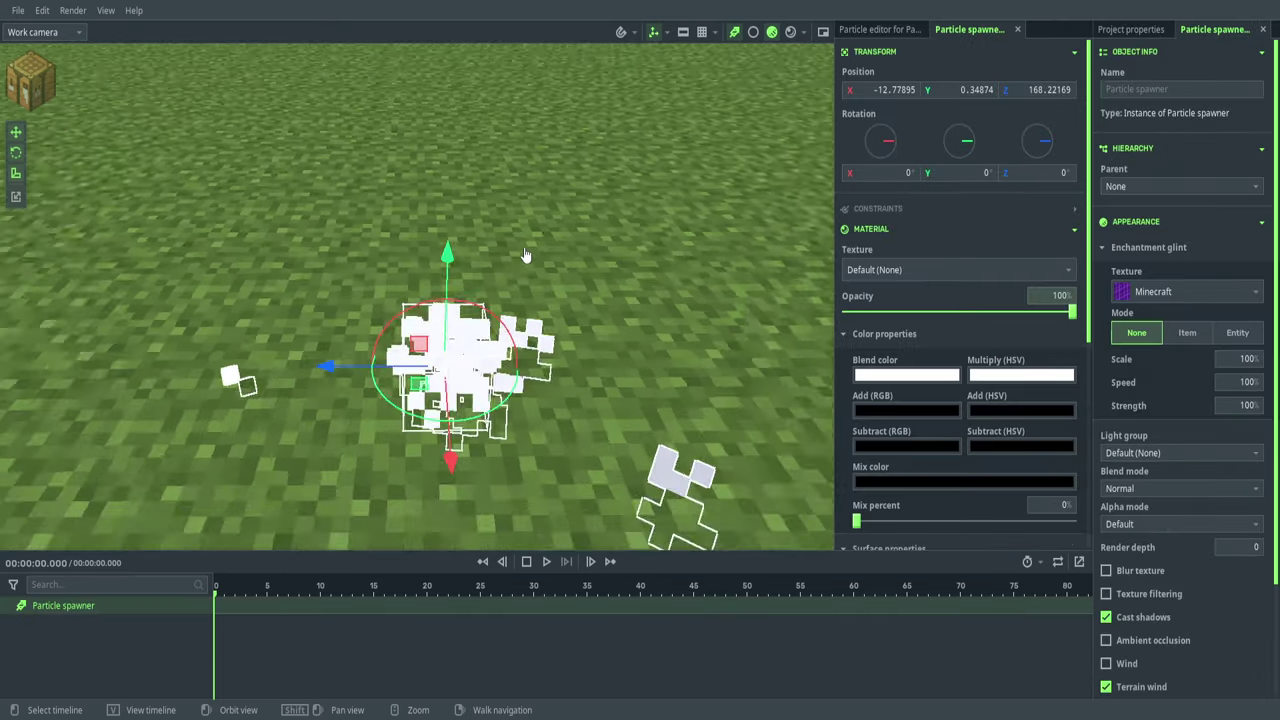
- Raise the standalone particle spawner to about Y 27 and open its particle editor
middle_click_drag(552, 358, 447, 272)
left_click_drag(447, 272, 443, 100)
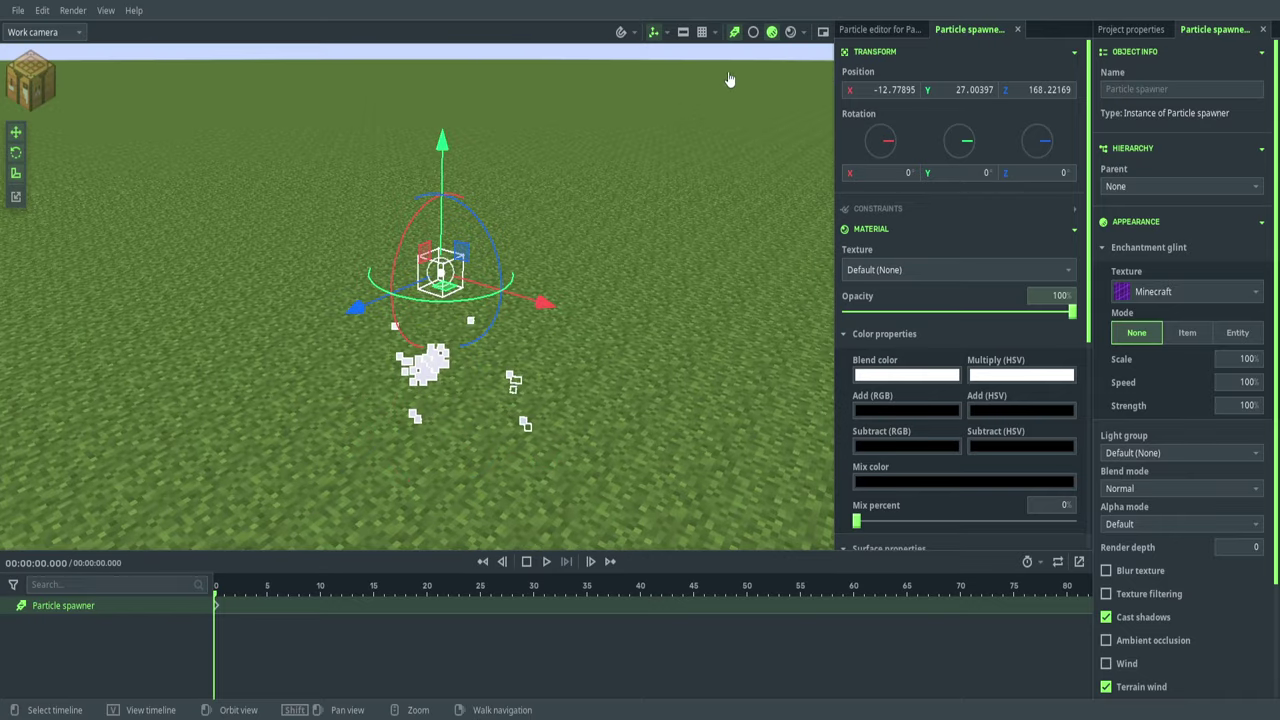
left_click(878, 29)
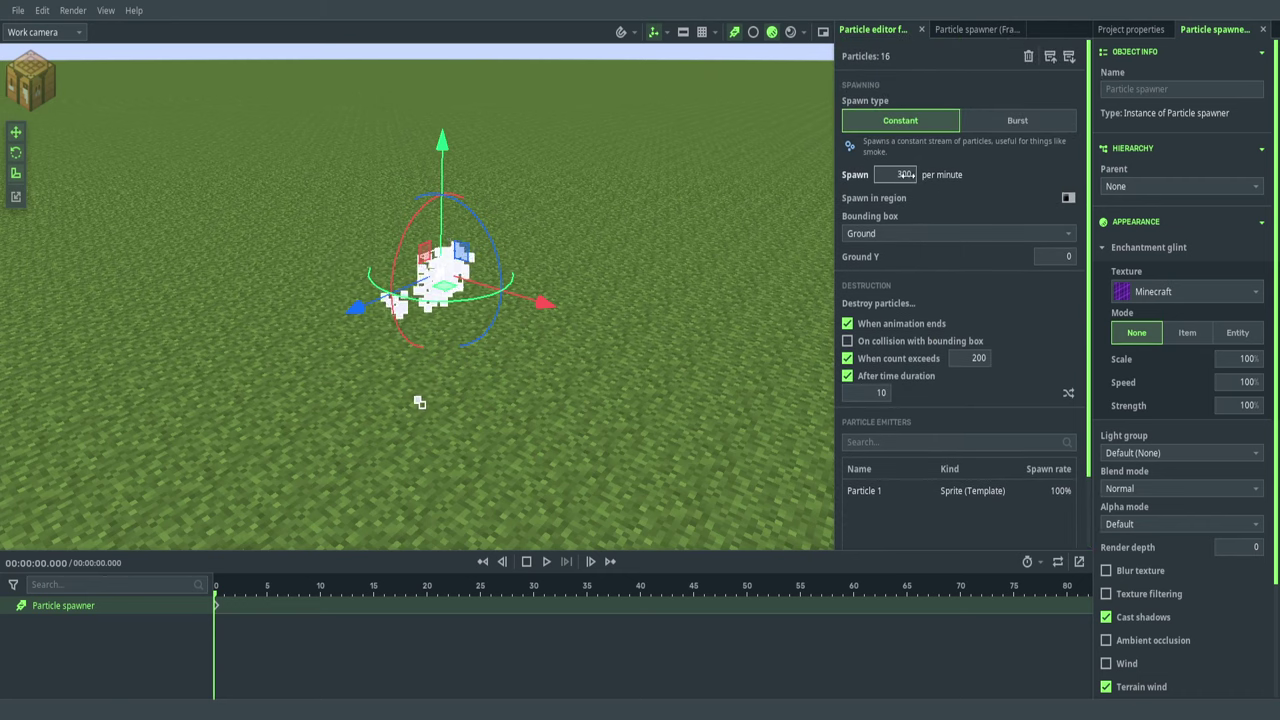
- Delete the existing particle spawner and create one from the Huge smoke preset, opened for editing
right_click(24, 606)
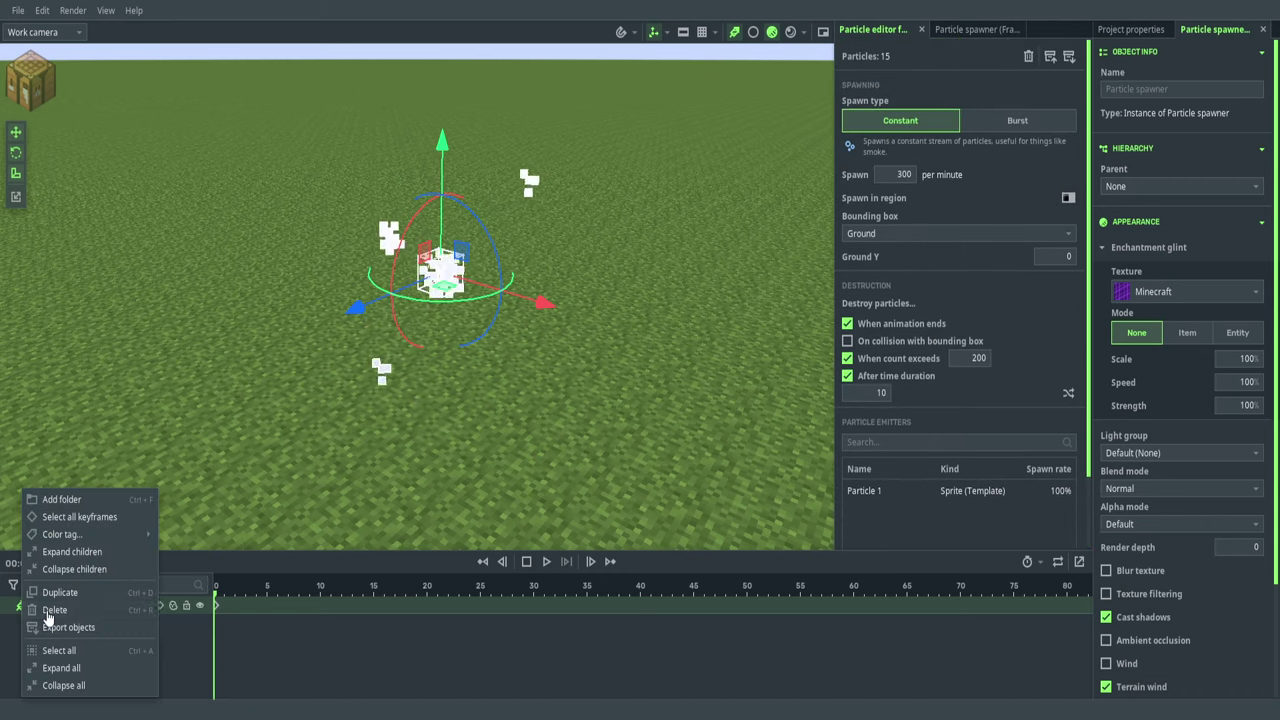
left_click(47, 611)
left_click(30, 80)
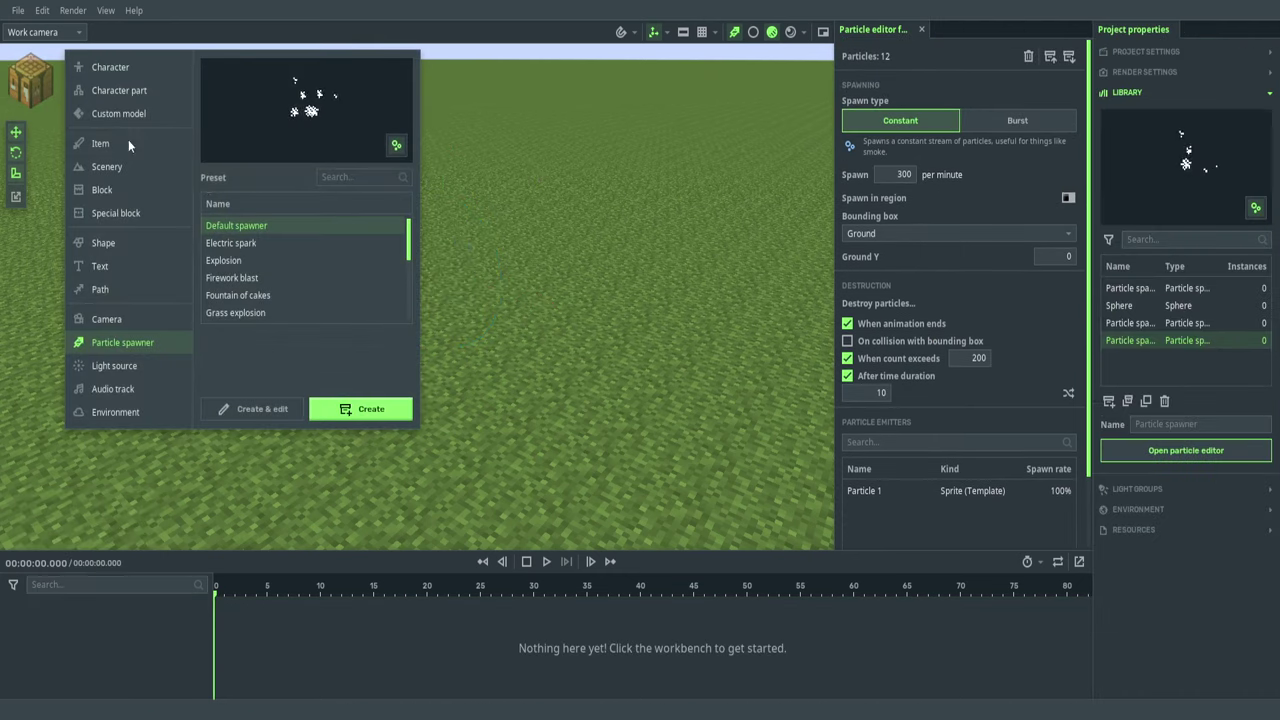
scroll(259, 303, "down", 5)
left_click(259, 276)
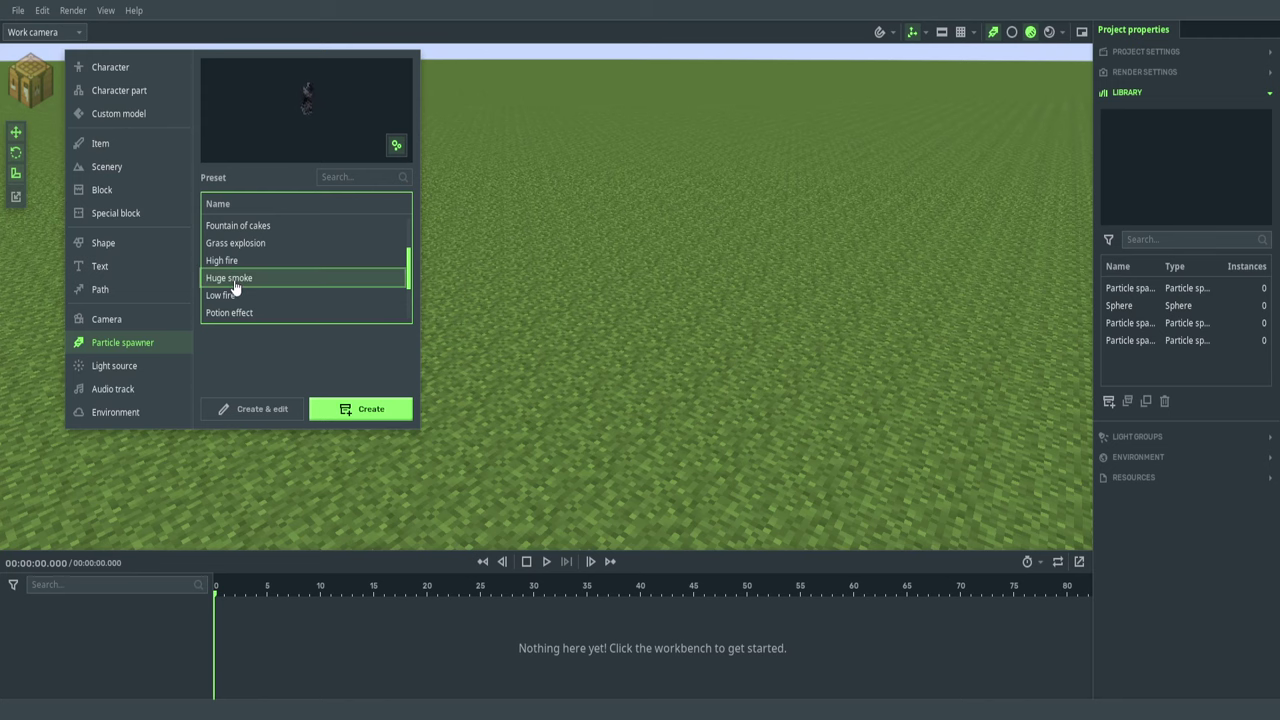
left_click(262, 409)
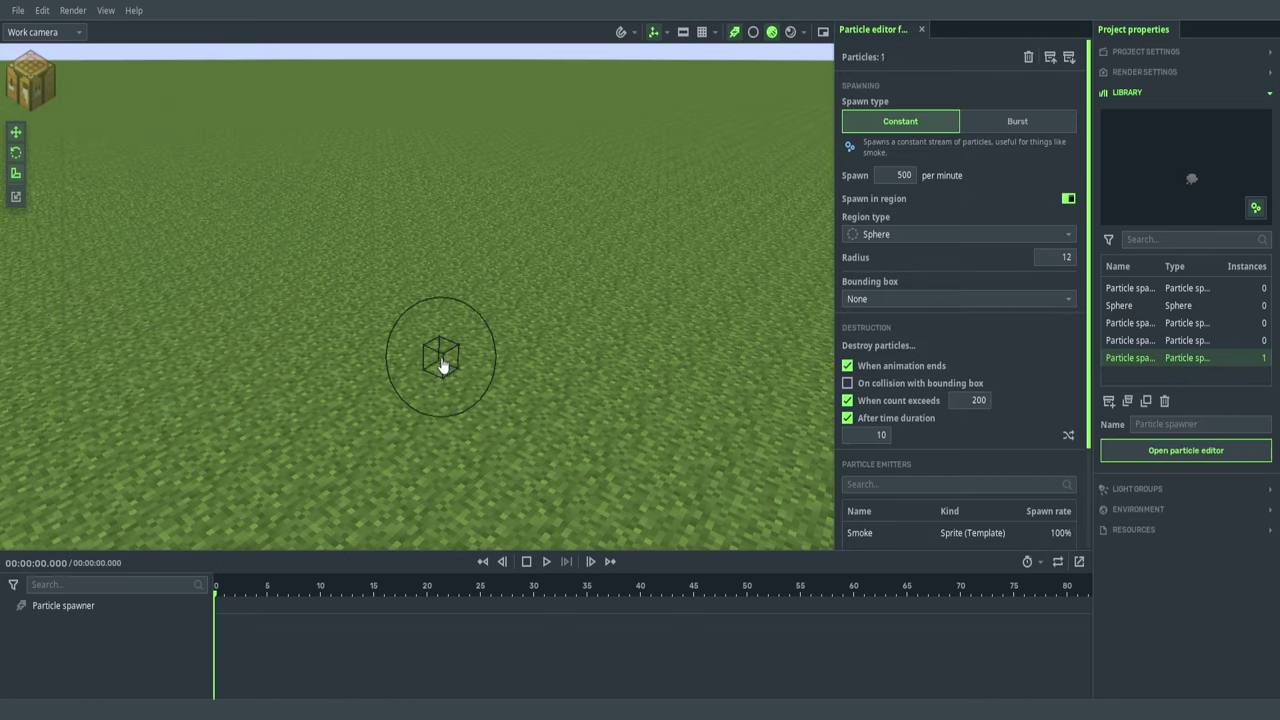
- Select the particle spawner, set the Smoke emitter's scale change to 0, and try a speed Multiply XYZ of 1
left_click(855, 30)
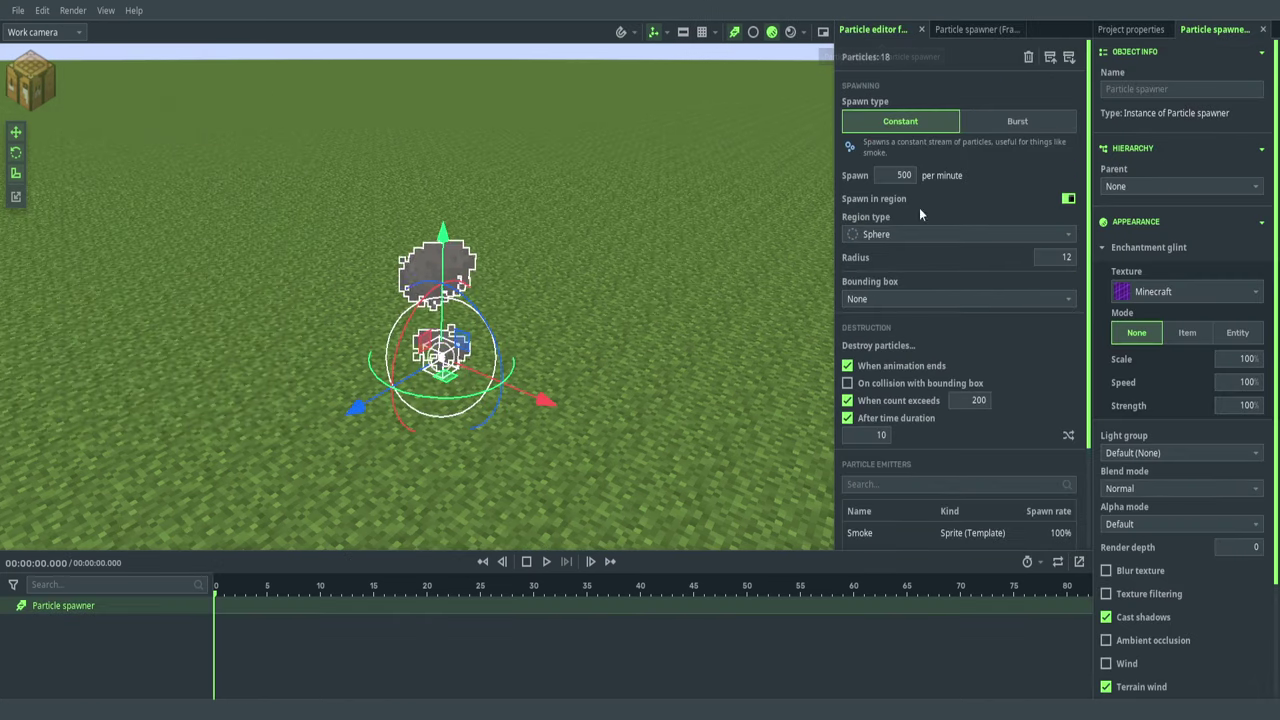
scroll(945, 306, "down", 8)
scroll(946, 363, "down", 10)
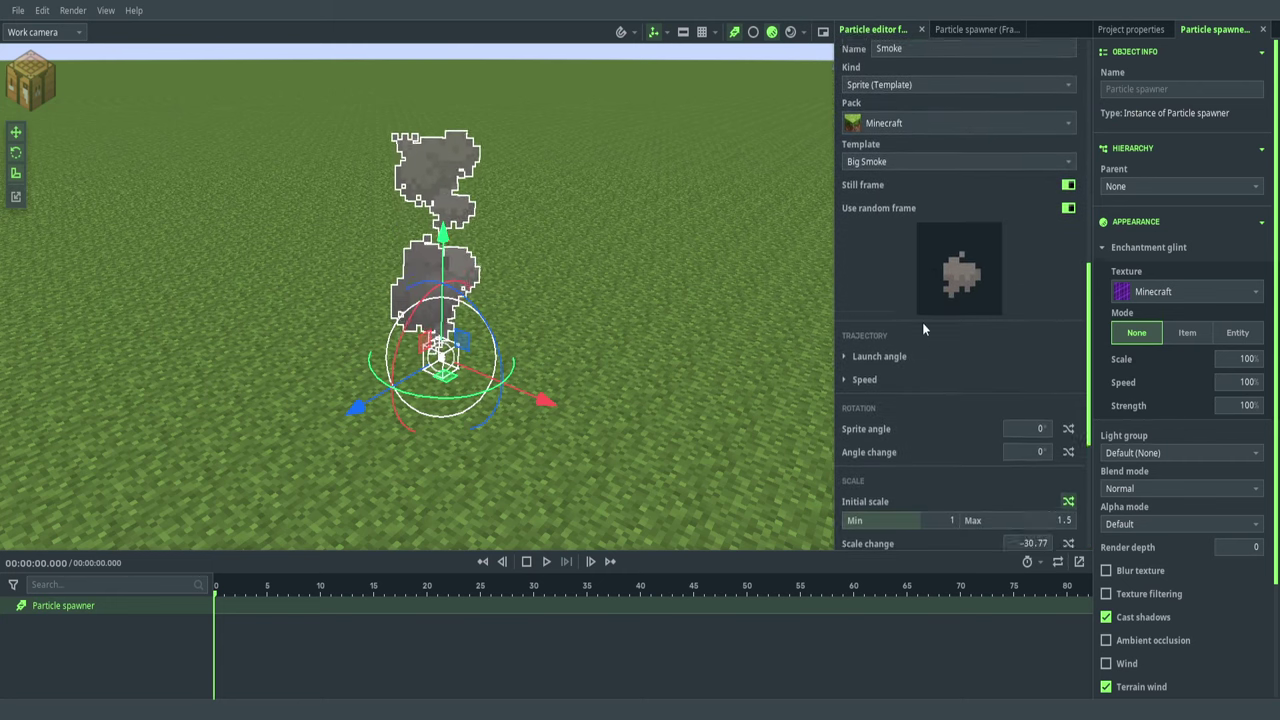
left_click(864, 179)
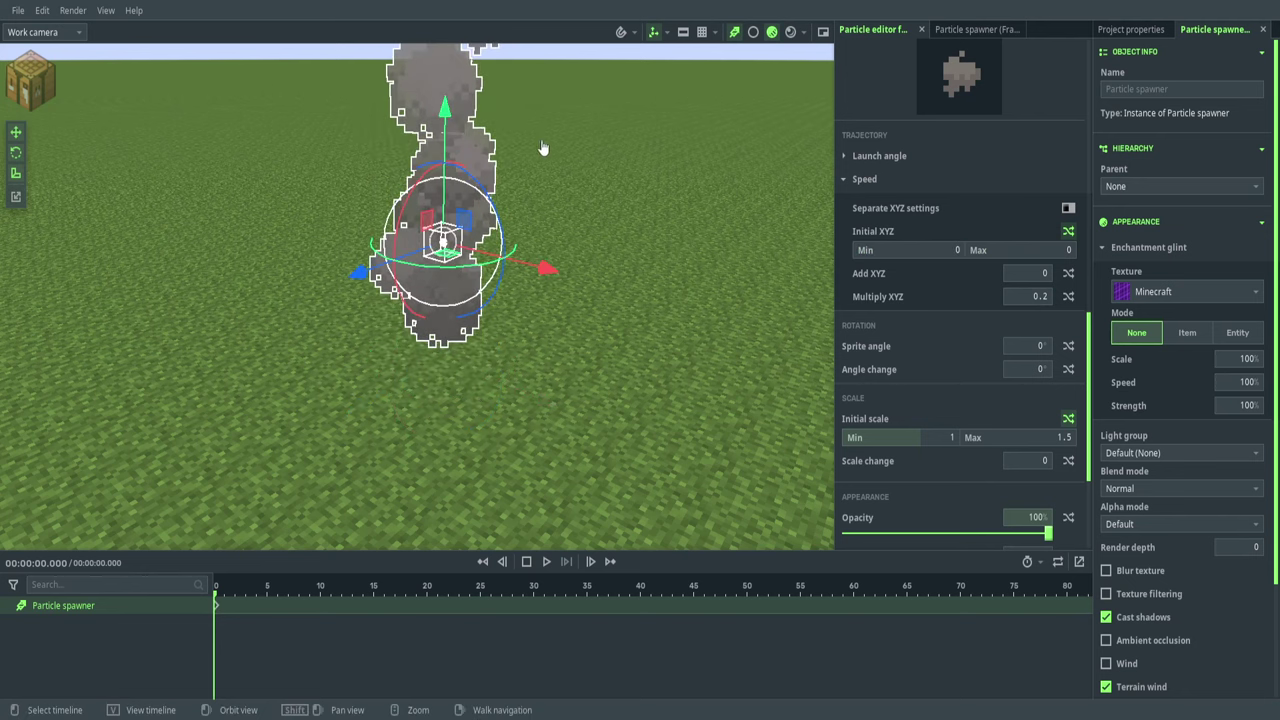
right_click_drag(543, 147, 526, 76)
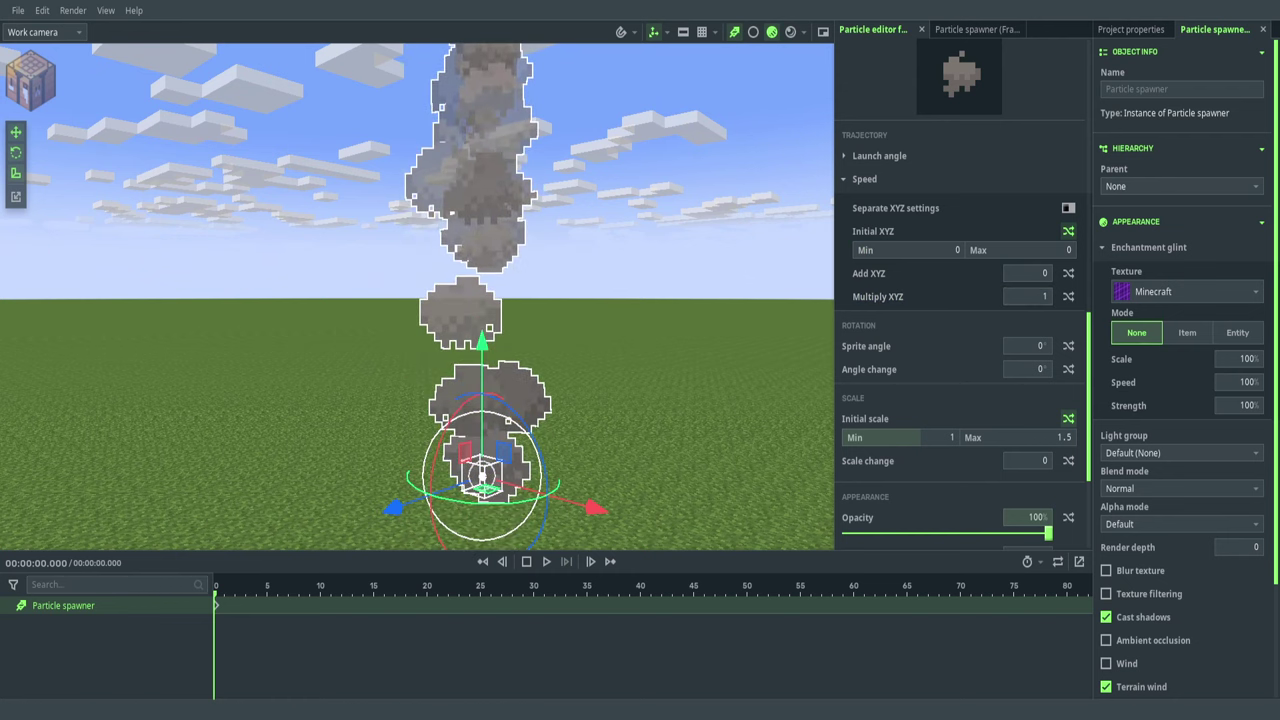
- Set the constant spawn rate to 1000 particles per minute
scroll(1013, 228, "up", 10)
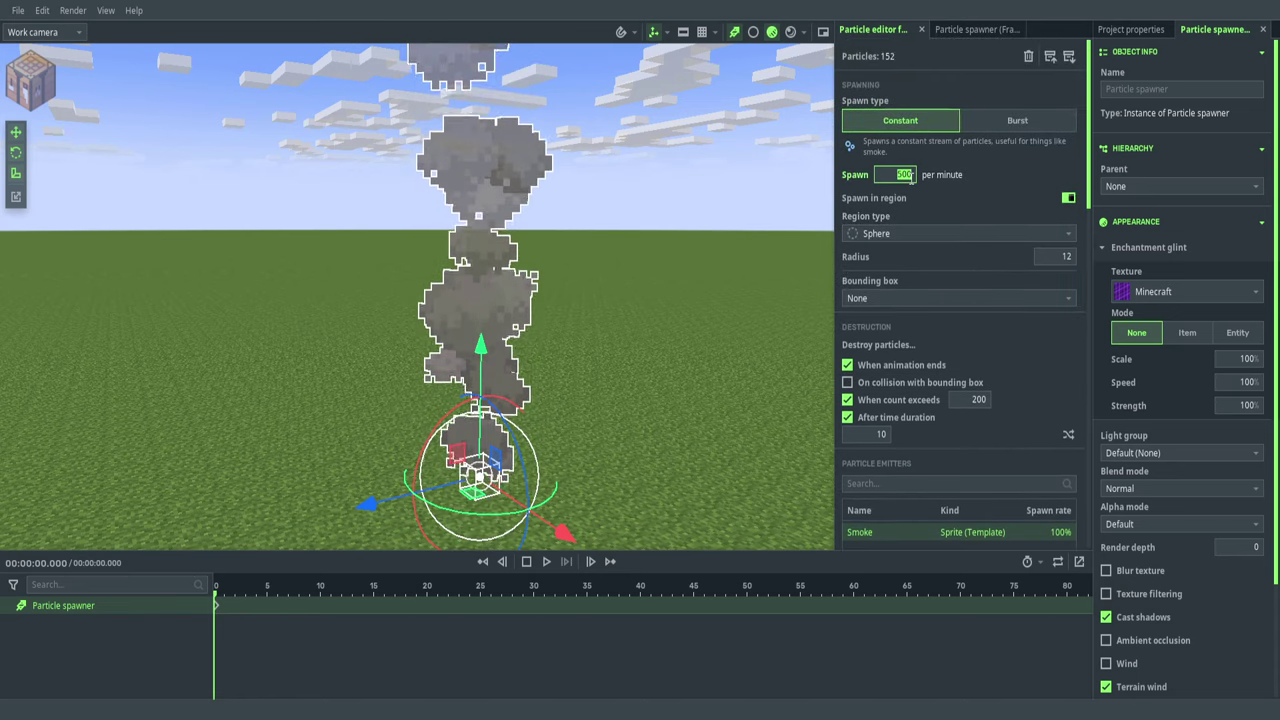
type("000")
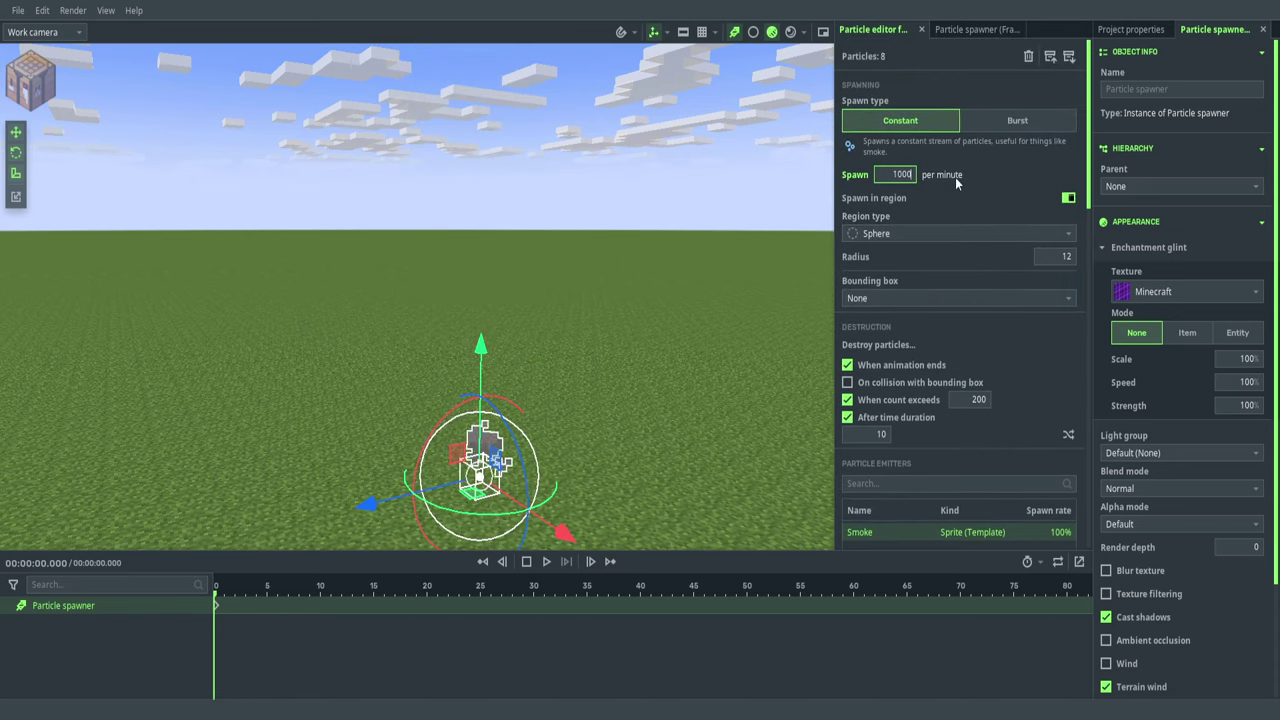
middle_click_drag(575, 277, 775, 218)
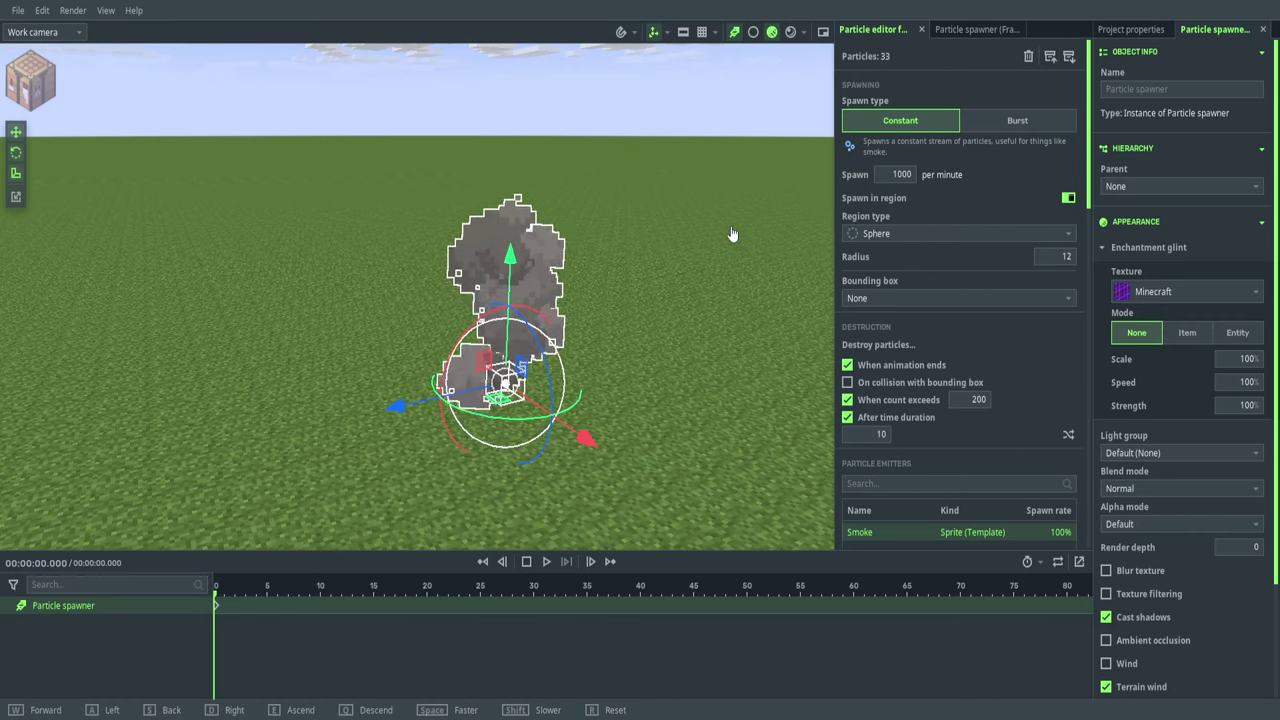
left_click_drag(733, 234, 703, 249)
scroll(700, 290, "up", 3)
- Set the Smoke emitter's launch angle maximum to 0°, use a non-random Speed of 0, and set Multiply speed to 4.25
scroll(917, 348, "down", 5)
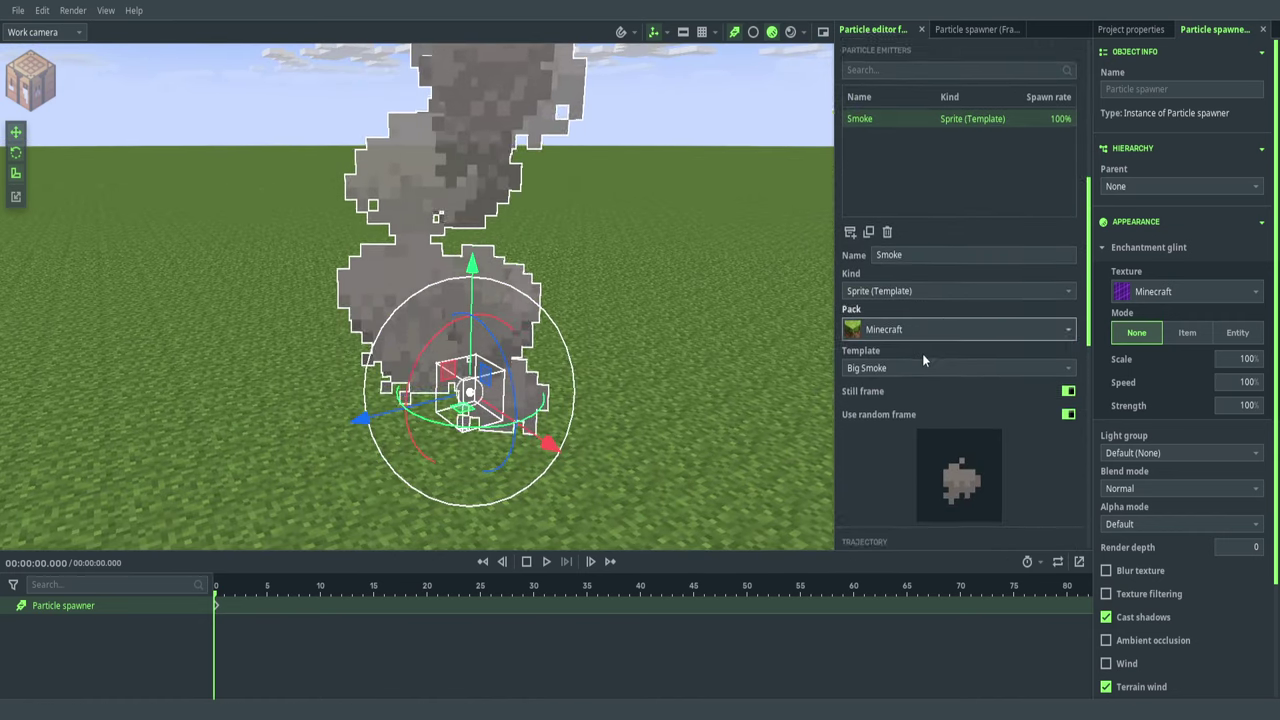
scroll(922, 353, "down", 10)
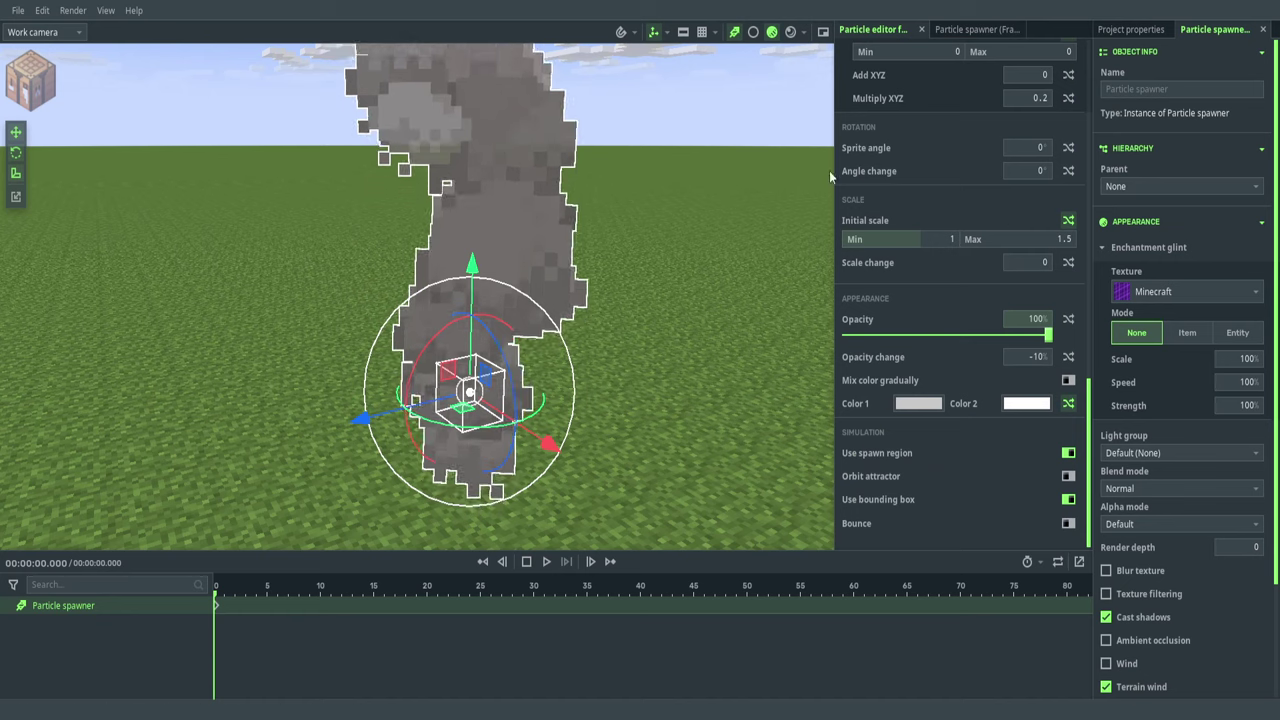
scroll(940, 156, "up", 6)
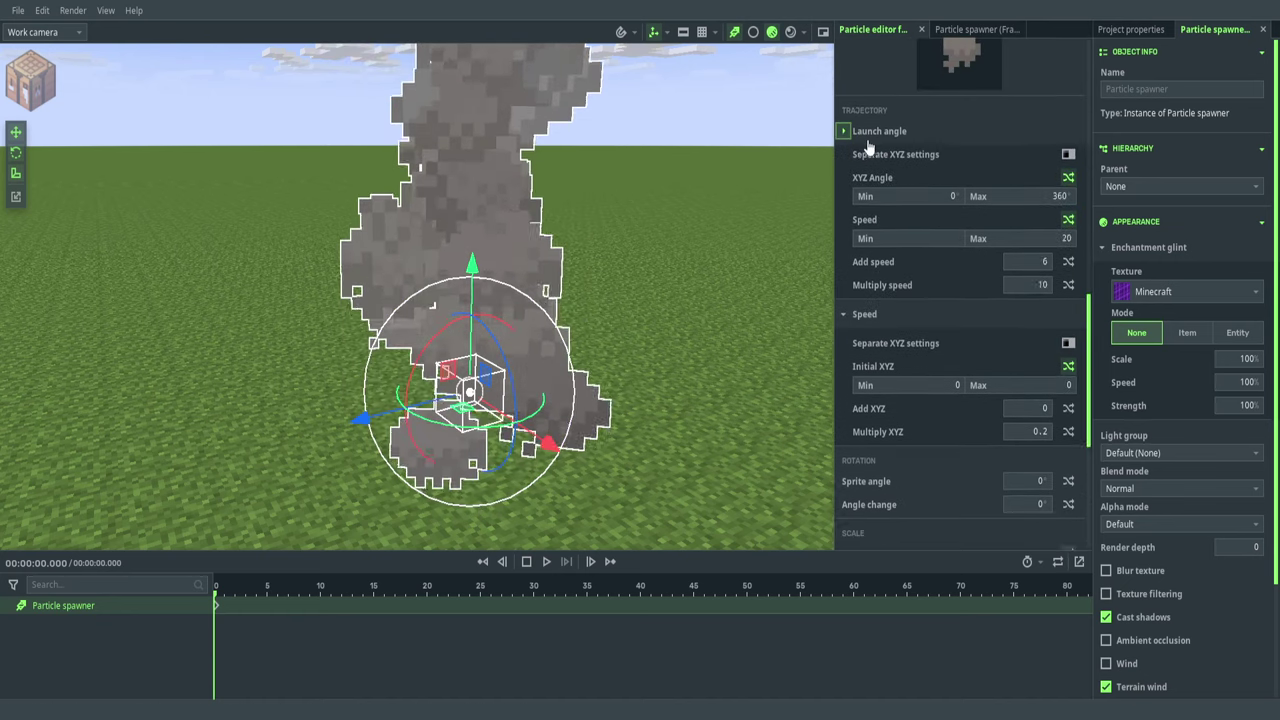
left_click(1068, 225)
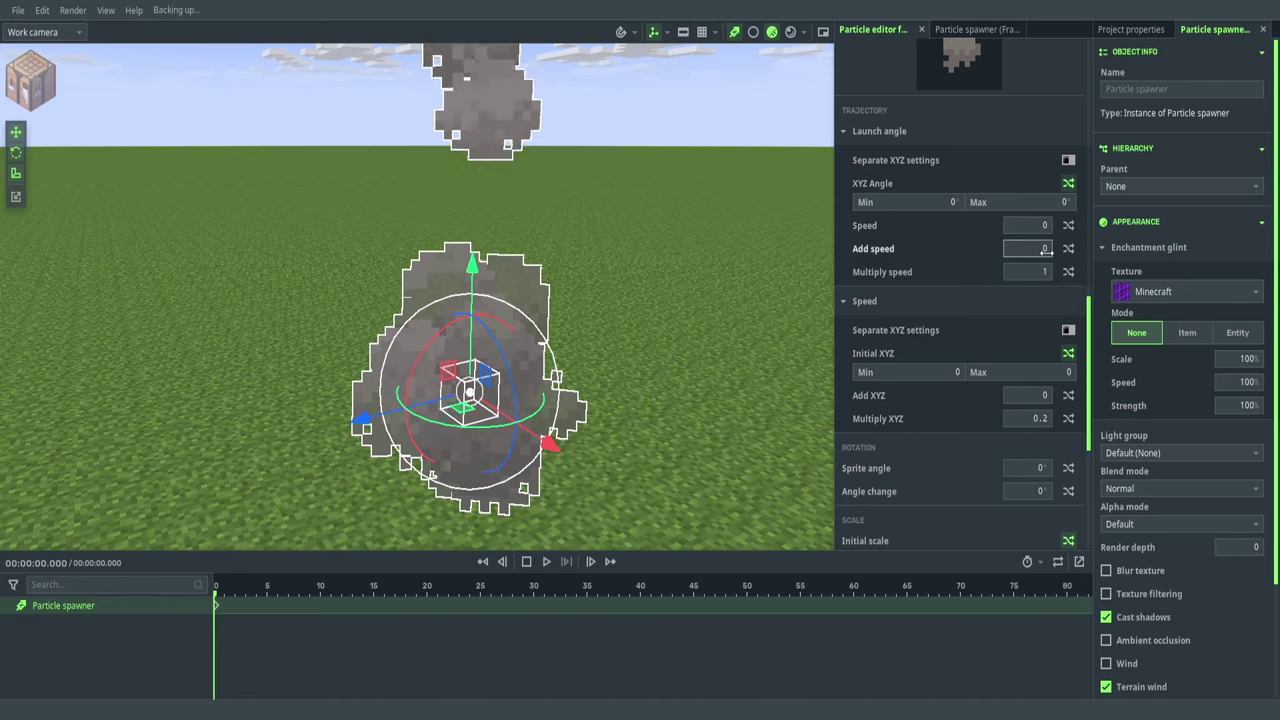
key("ctrl+z")
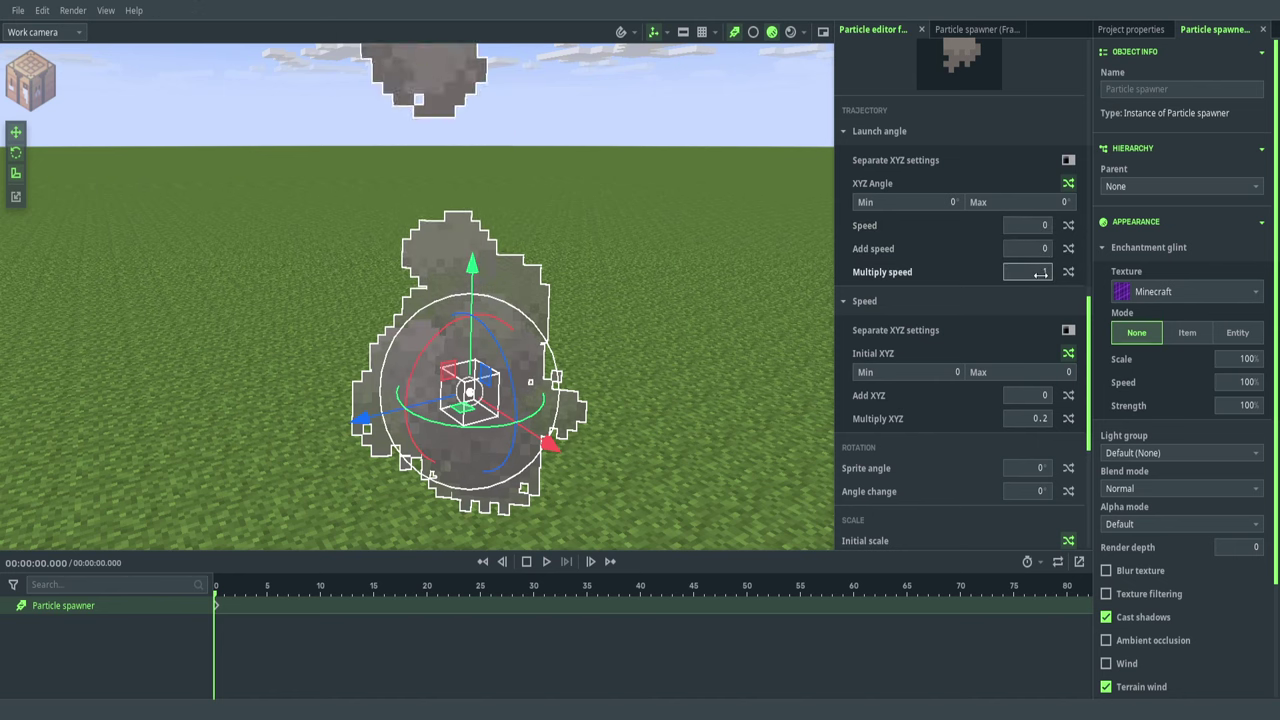
left_click_drag(1040, 273, 1043, 274)
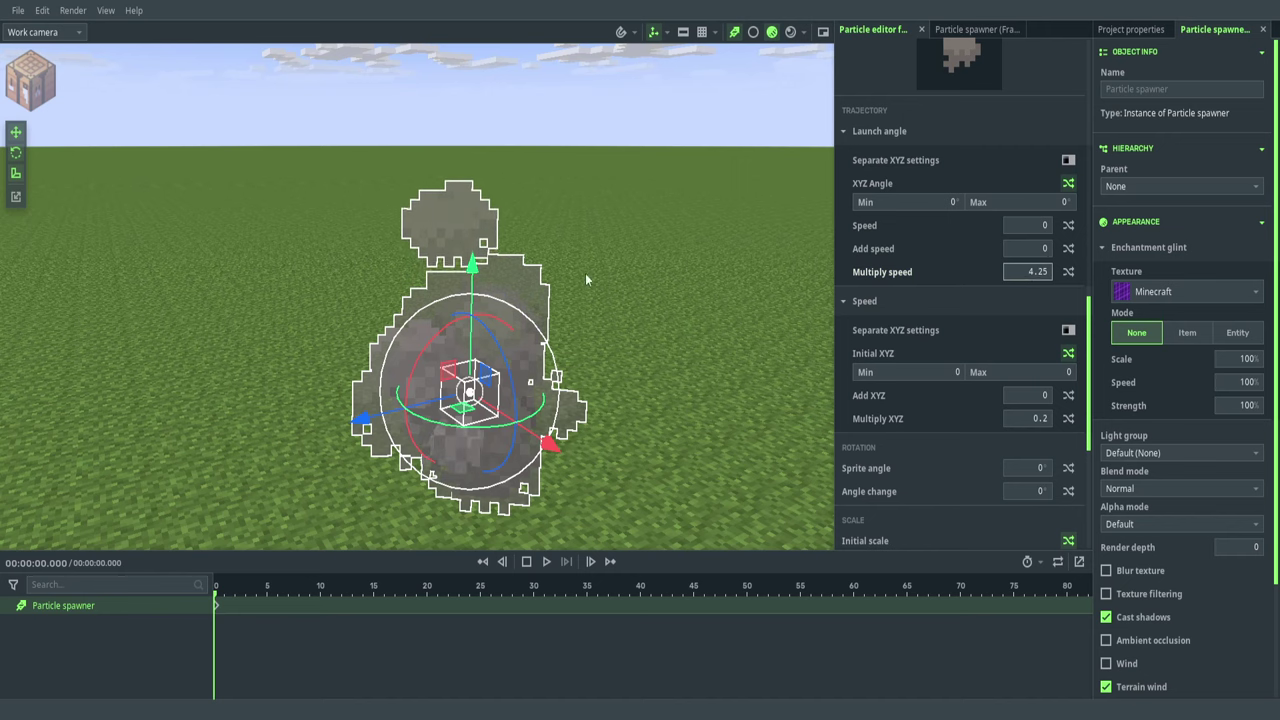
- Move the particle spawner along its X axis away from the smoke already emitted
scroll(586, 280, "down", 3)
left_click_drag(577, 281, 576, 300)
left_click_drag(566, 442, 780, 489)
right_click_drag(717, 357, 668, 347)
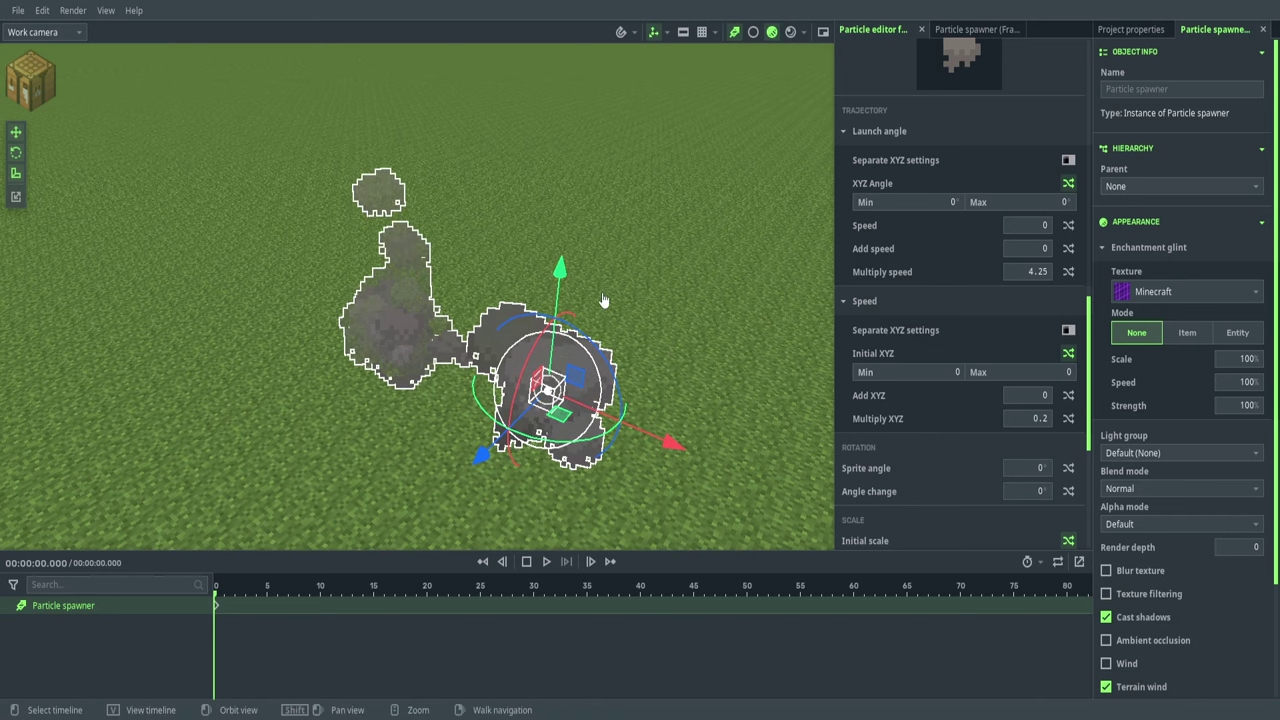
middle_click_drag(735, 288, 836, 272)
- Change the spawn type to Burst, preview the animation, and return playback to frame 0
scroll(960, 224, "up", 15)
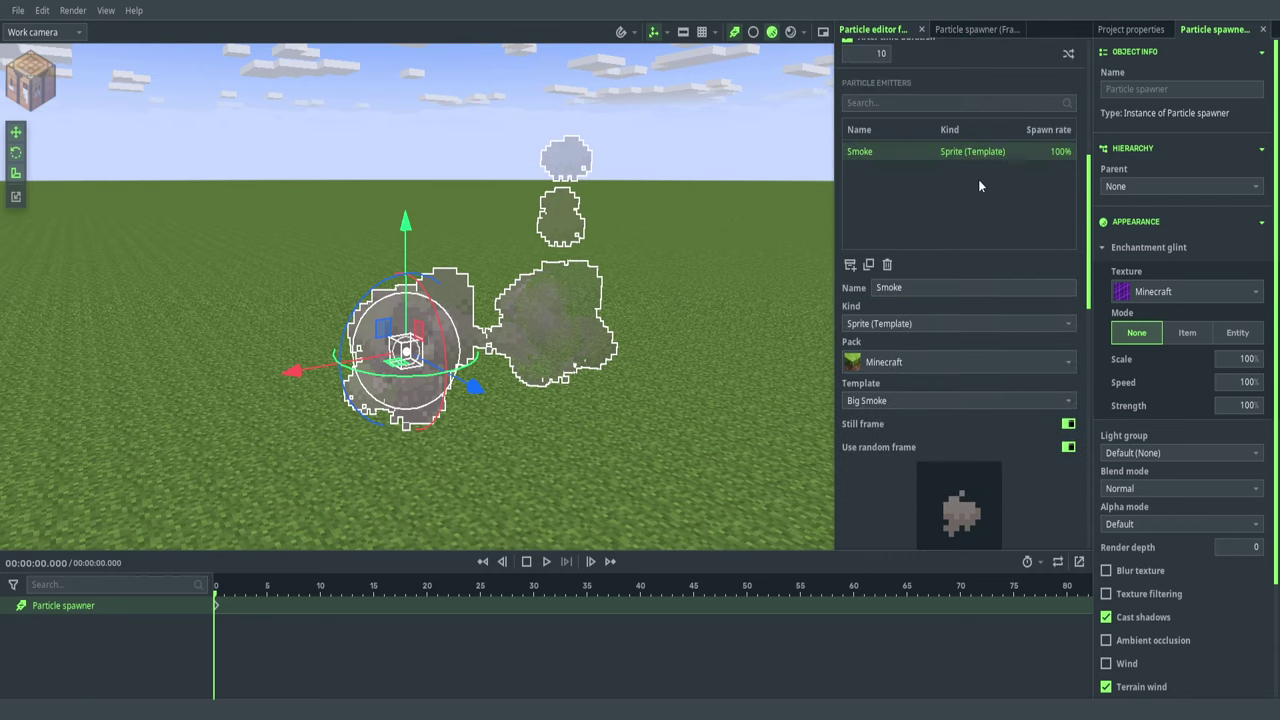
left_click(1004, 122)
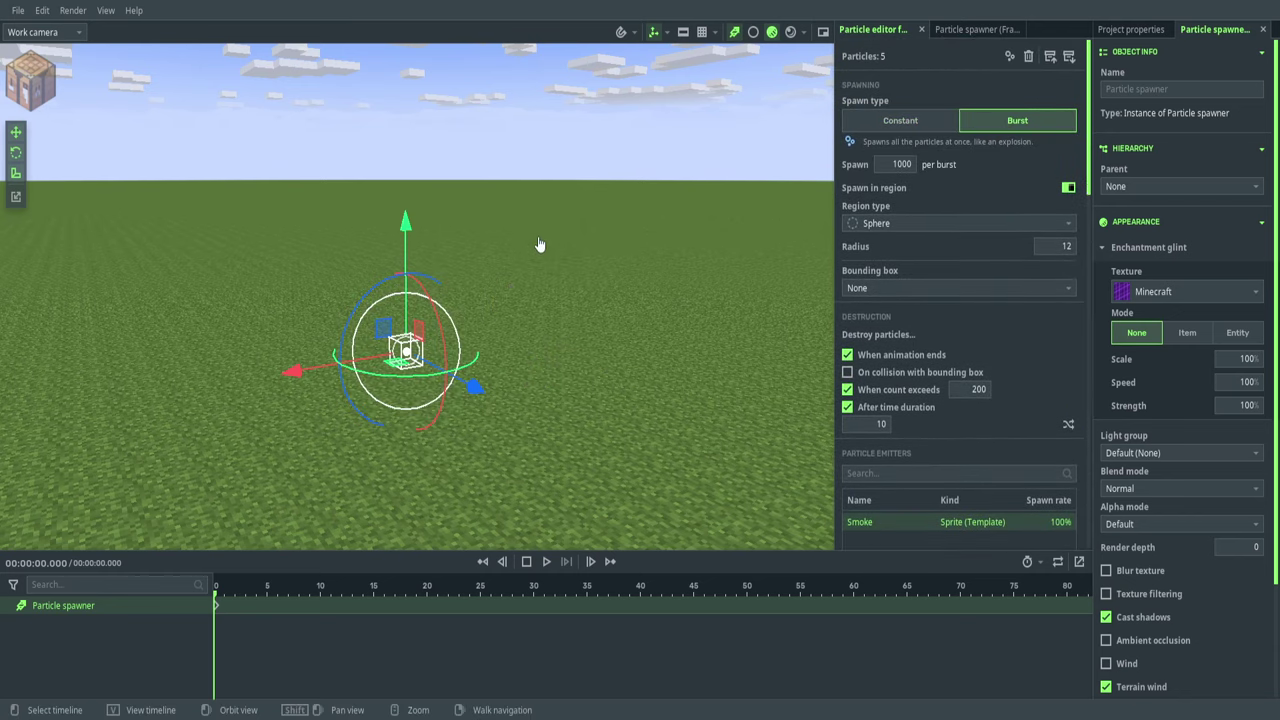
middle_click_drag(538, 244, 534, 253)
key("space")
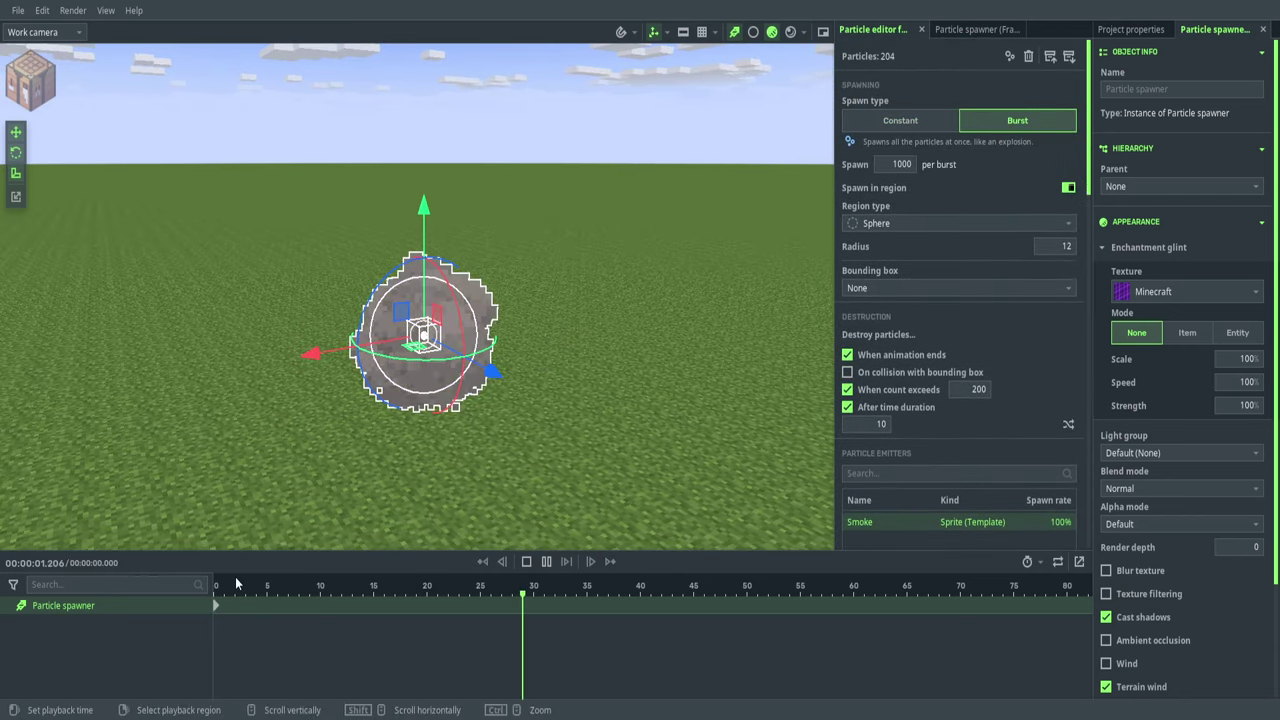
left_click_drag(235, 577, 214, 583)
- Set the Smoke emitter's initial scale range to 0–4.34 and scale change to 2.07, and play back the burst
scroll(981, 316, "down", 10)
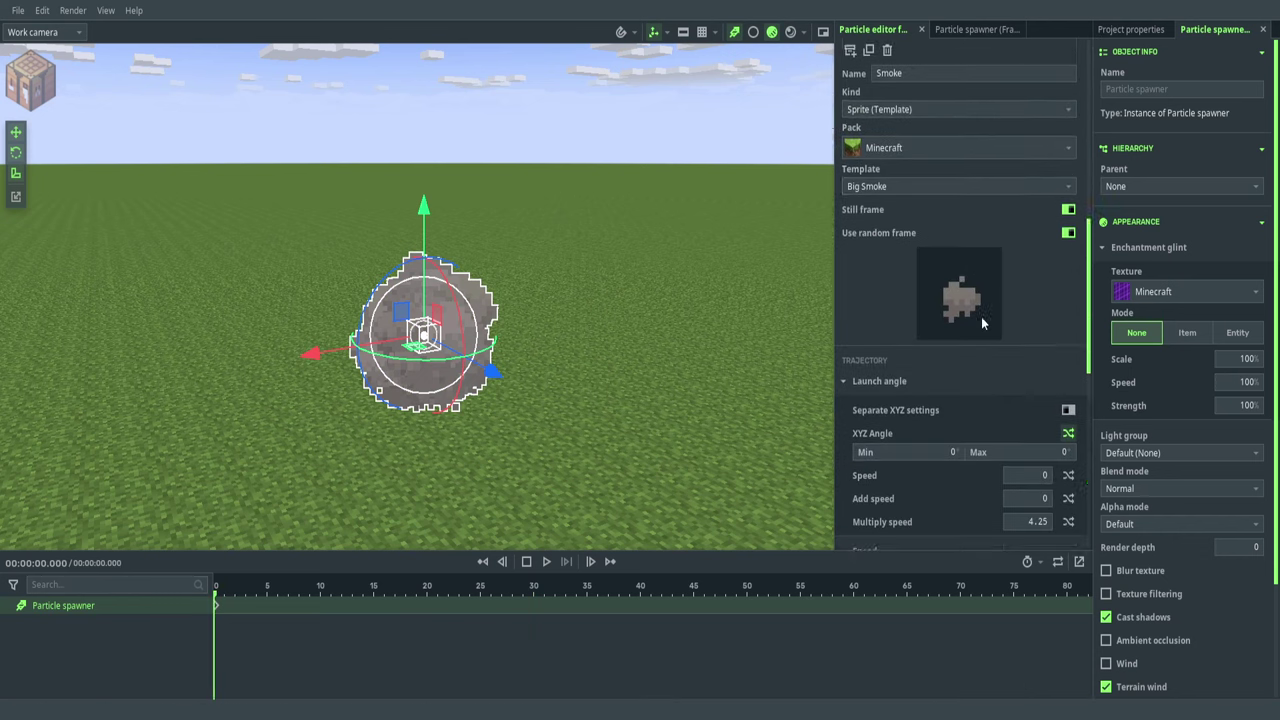
scroll(981, 316, "down", 10)
scroll(980, 331, "up", 4)
scroll(1038, 372, "down", 2)
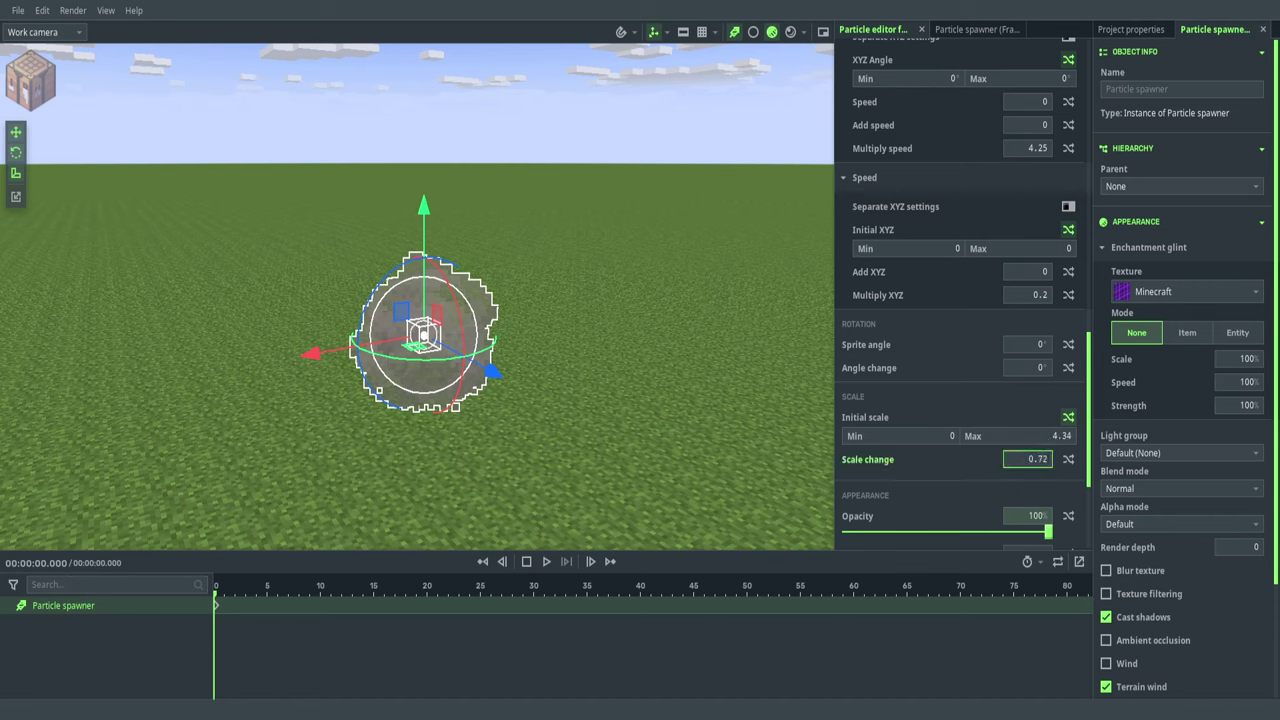
scroll(980, 455, "down", 3)
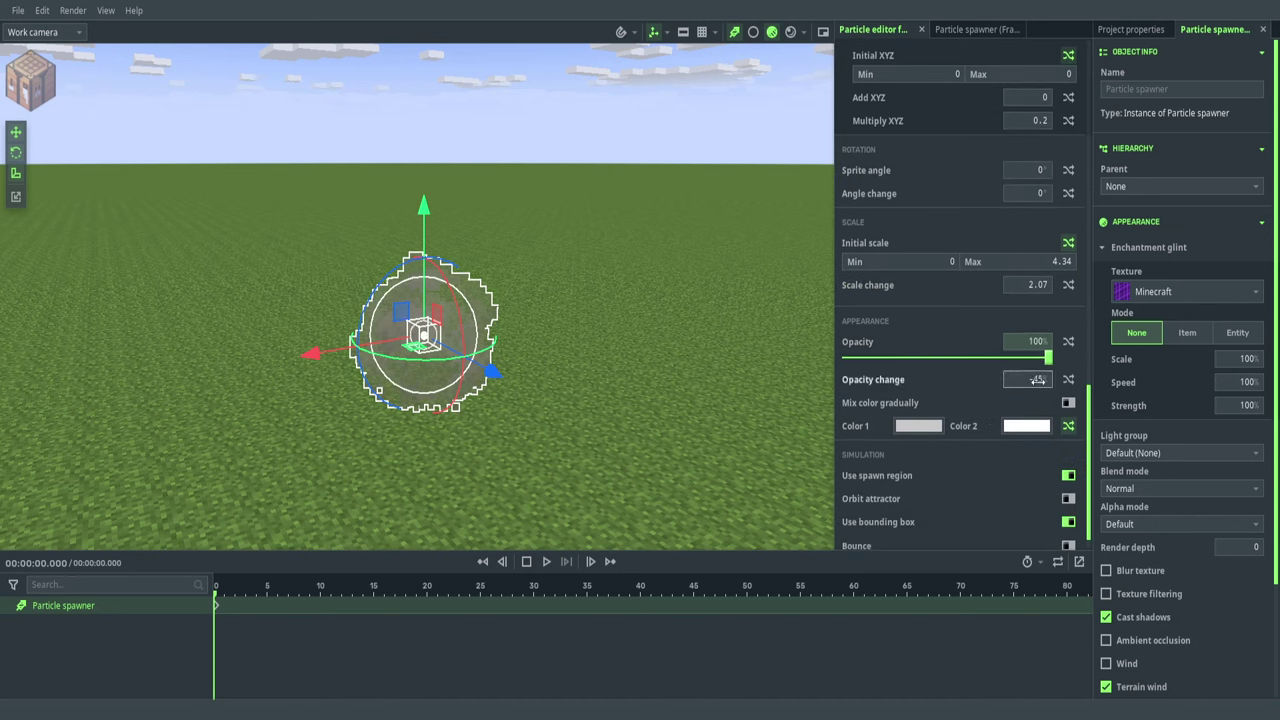
key("space")
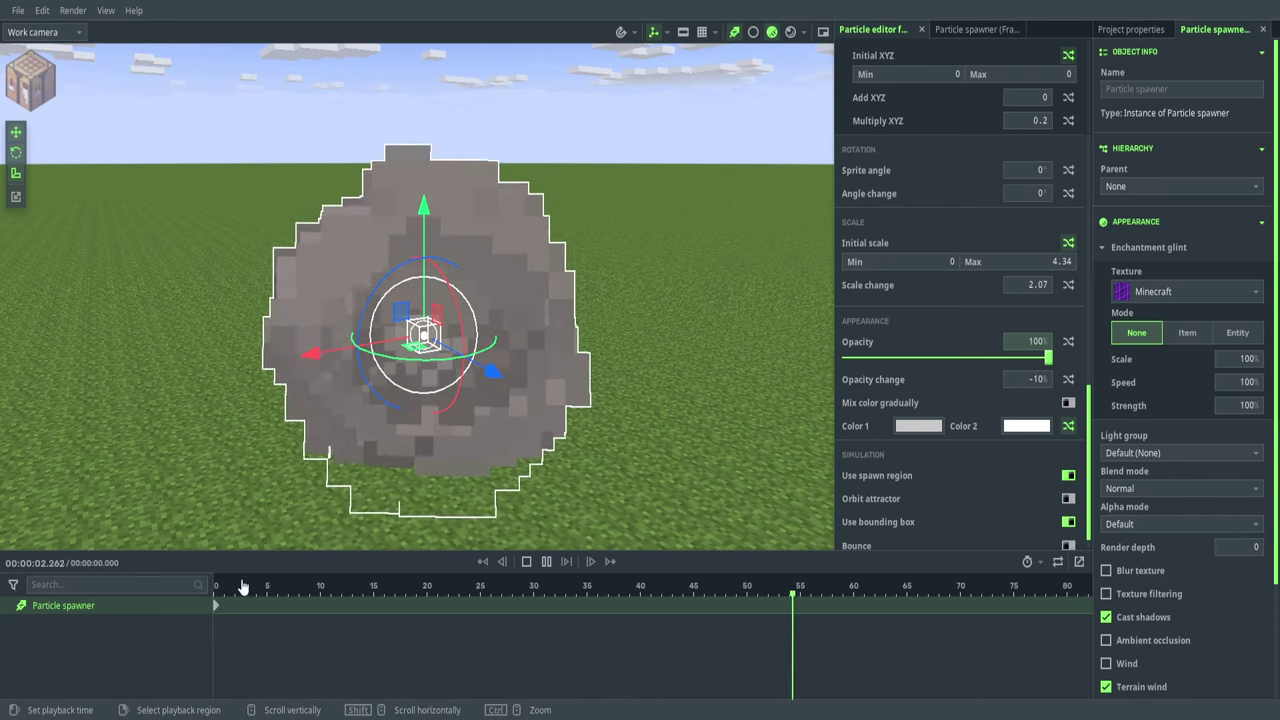
left_click_drag(239, 588, 140, 597)
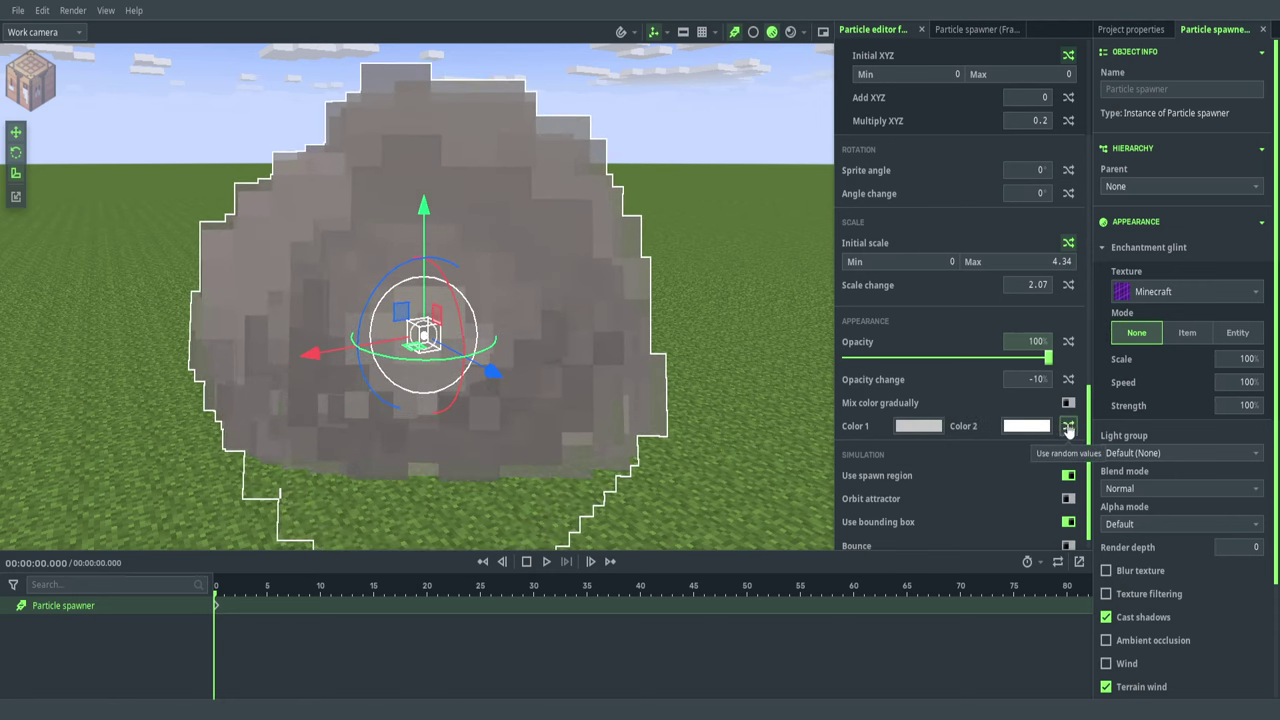
- Set the Smoke emitter's Color 1 to orange, RGB 255, 157, 112
left_click(929, 428)
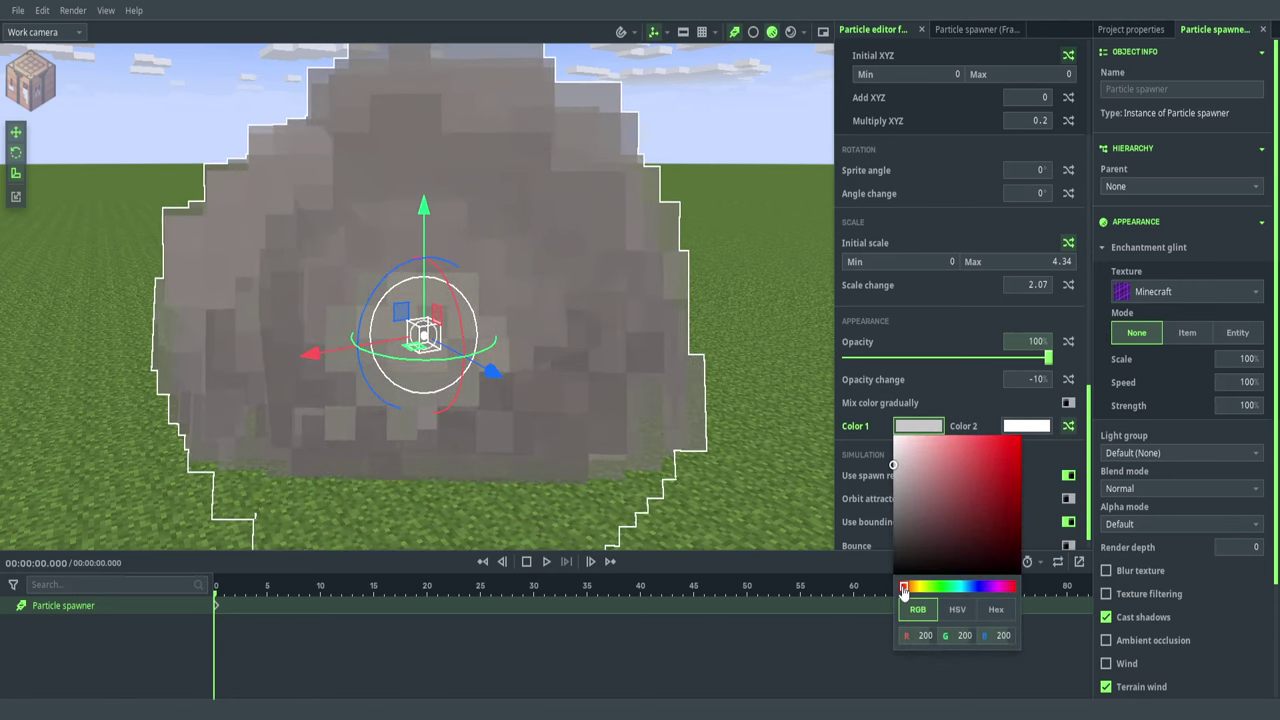
left_click_drag(907, 588, 910, 588)
left_click_drag(942, 485, 965, 428)
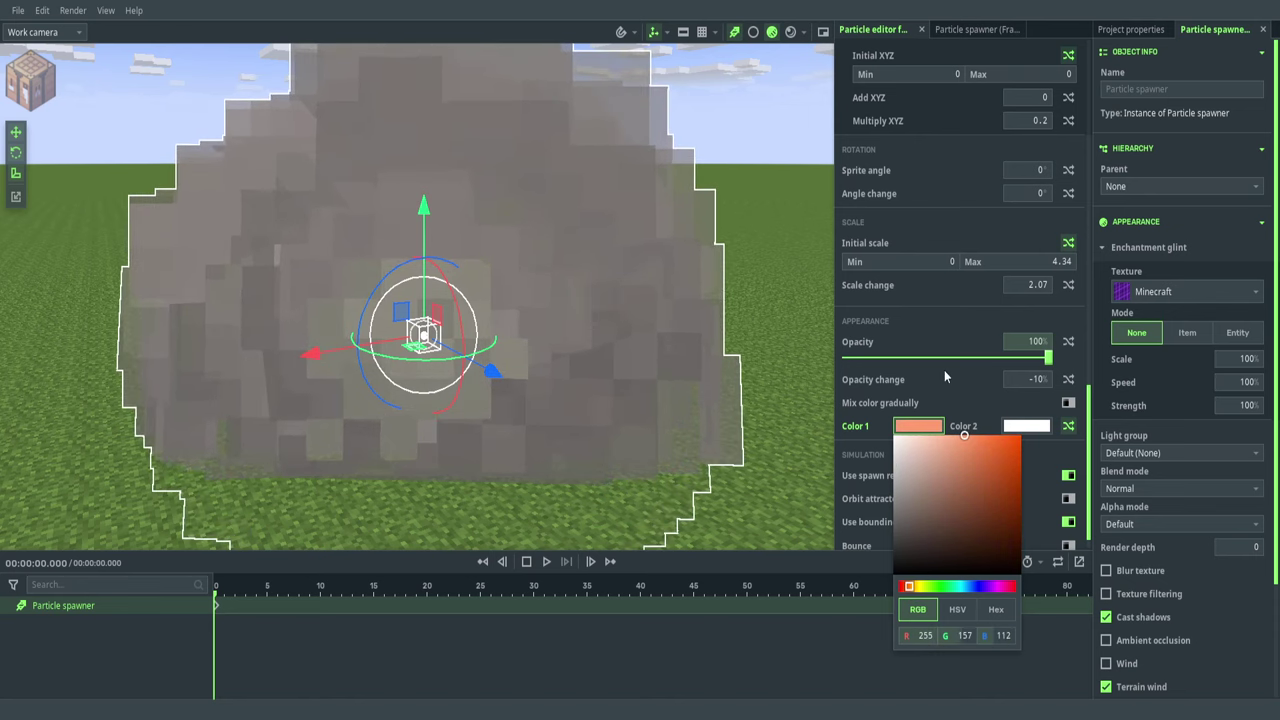
- Enable Glow for the particle spawner and check the smoke in the rendered view
scroll(1213, 611, "down", 2)
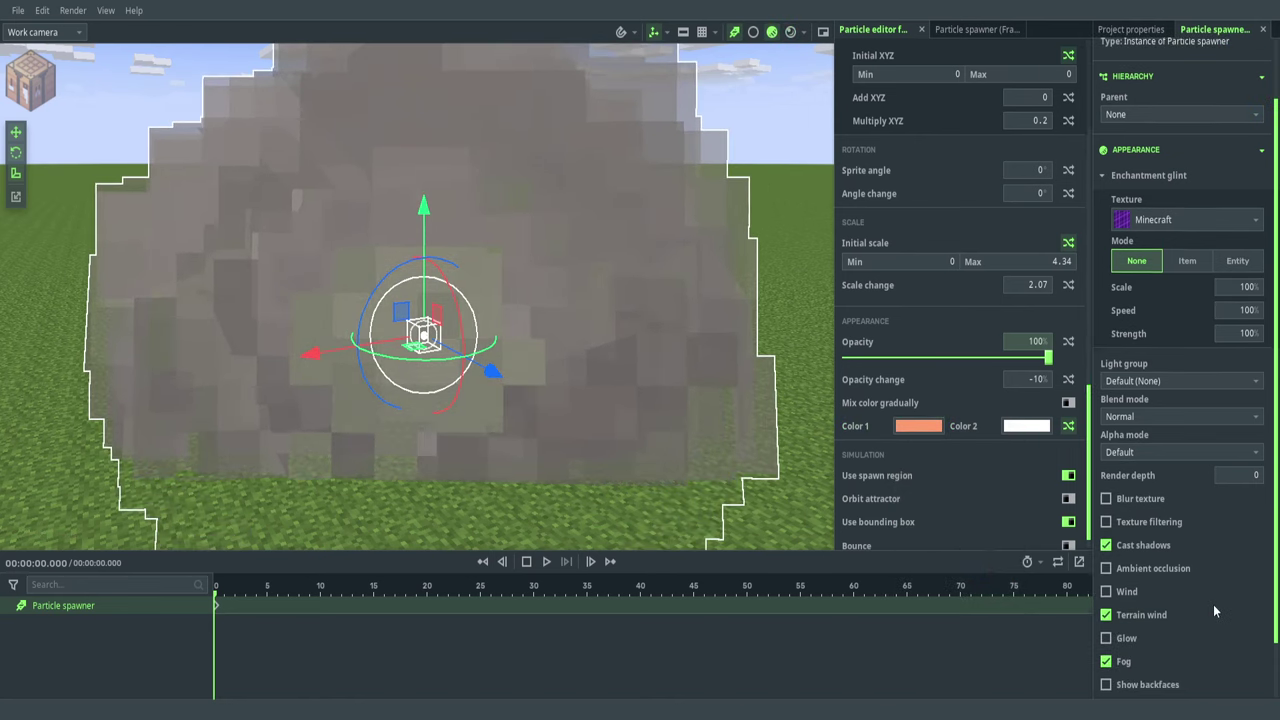
scroll(1213, 606, "down", 2)
left_click(1108, 574)
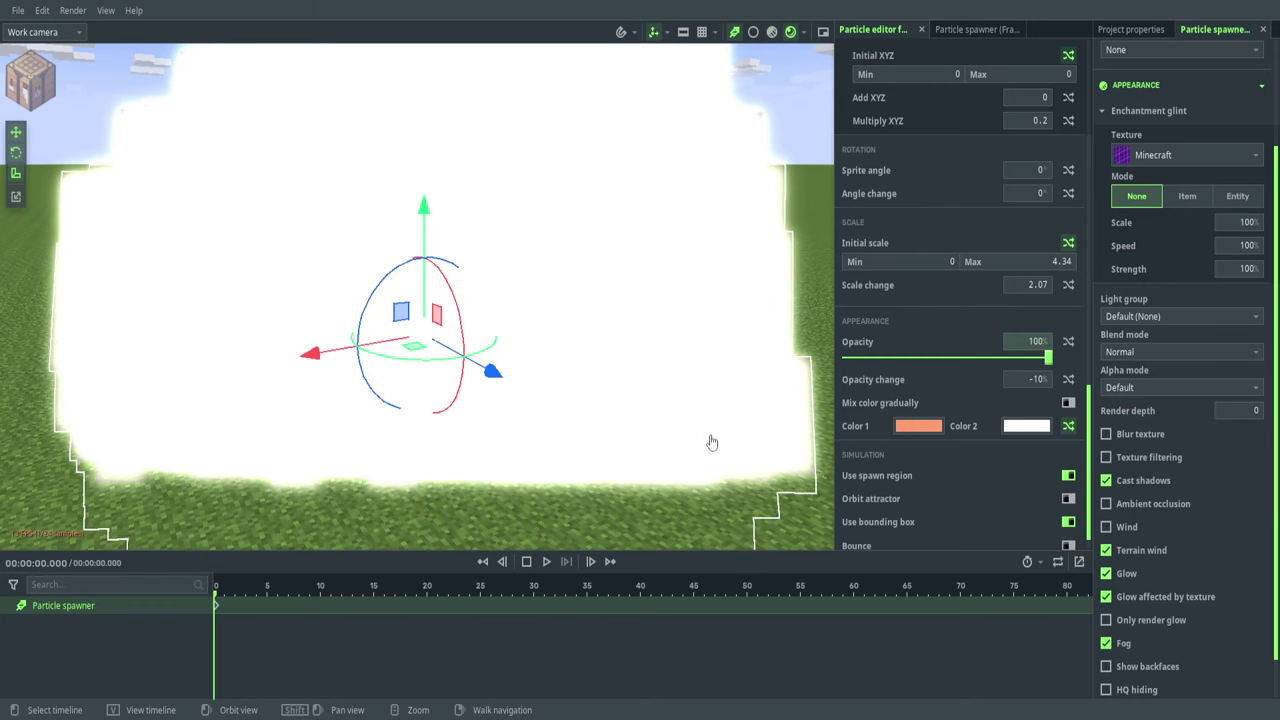
key("F5")
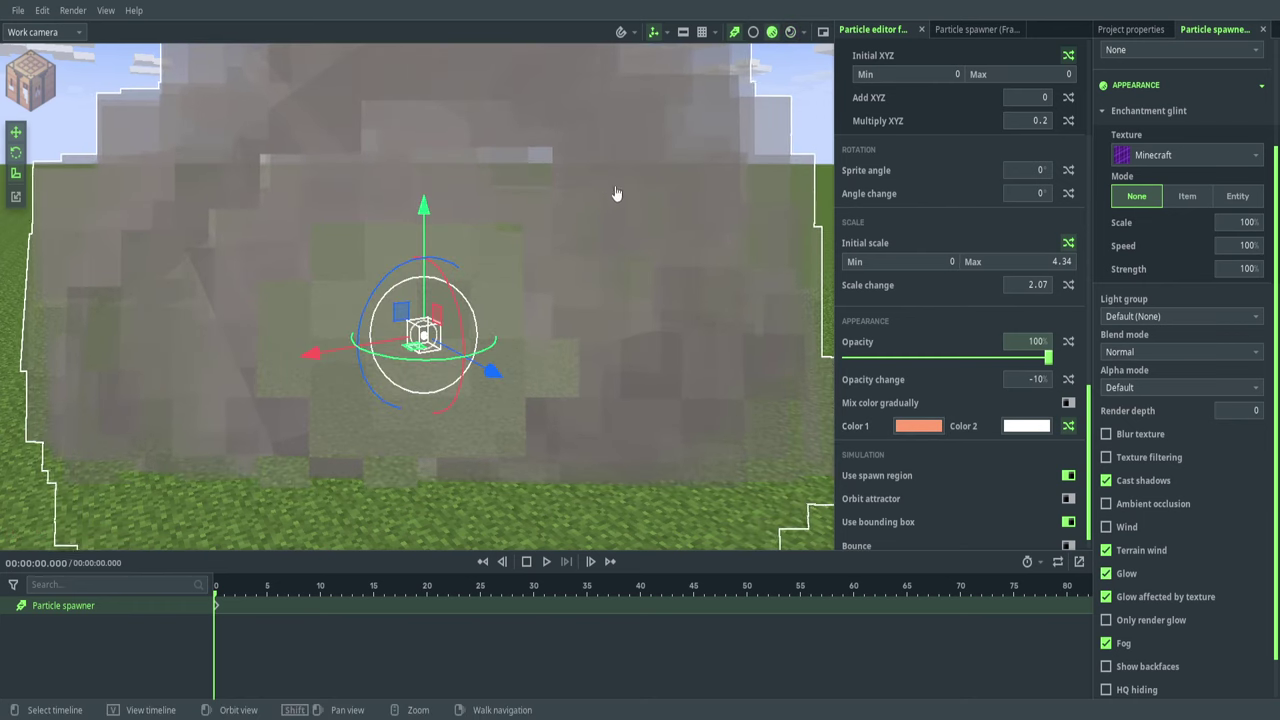
- Restart the particle burst, play the animation, and inspect the glowing explosion in the rendered view
scroll(988, 190, "up", 15)
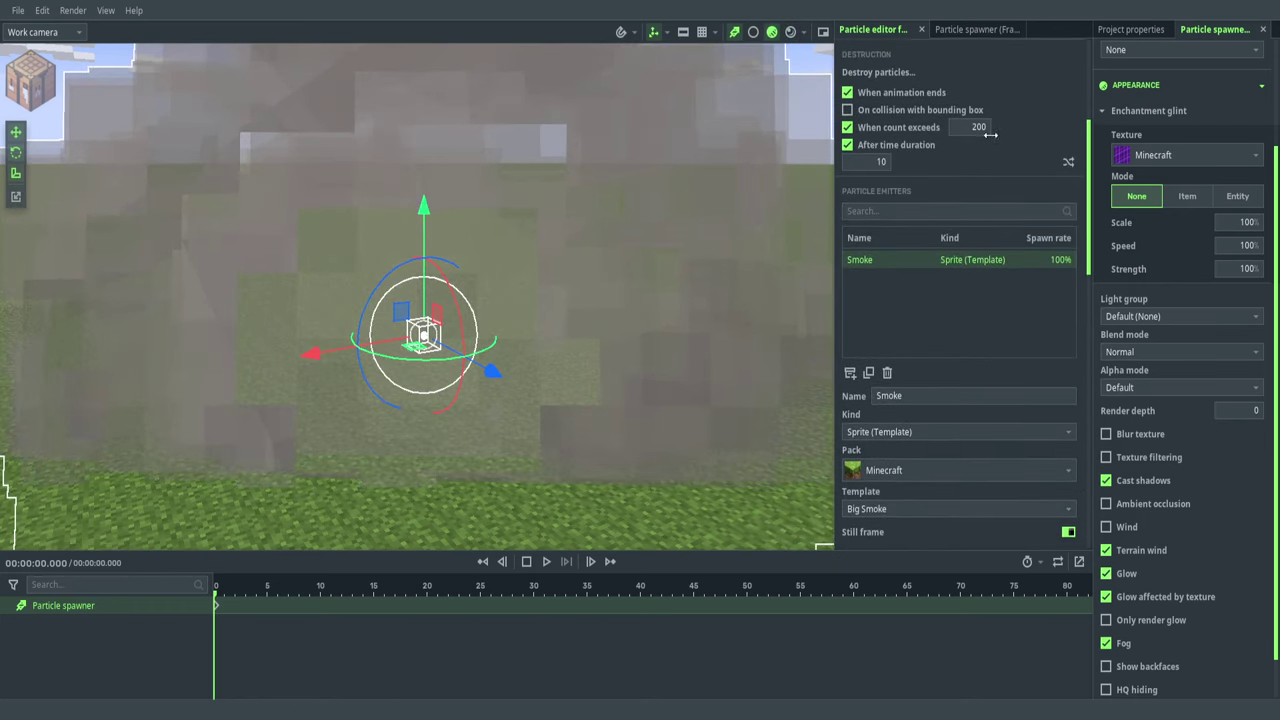
scroll(990, 134, "up", 5)
left_click(992, 121)
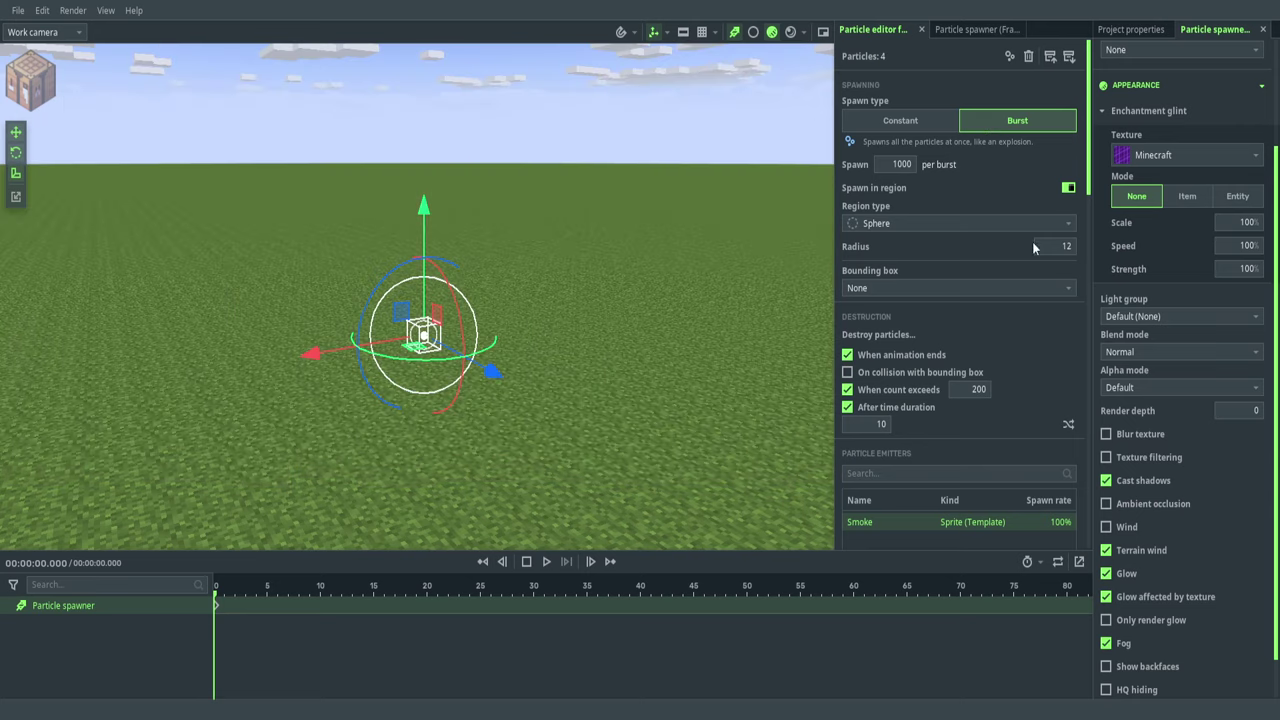
key("space")
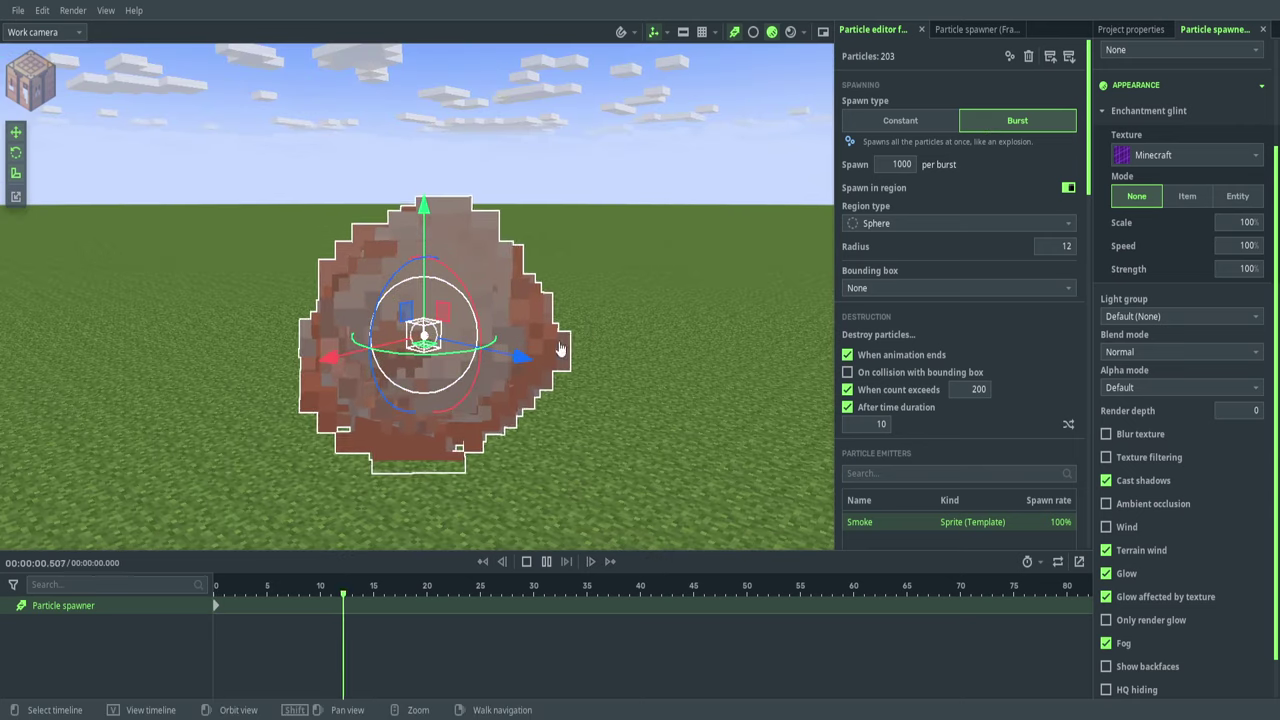
key("space")
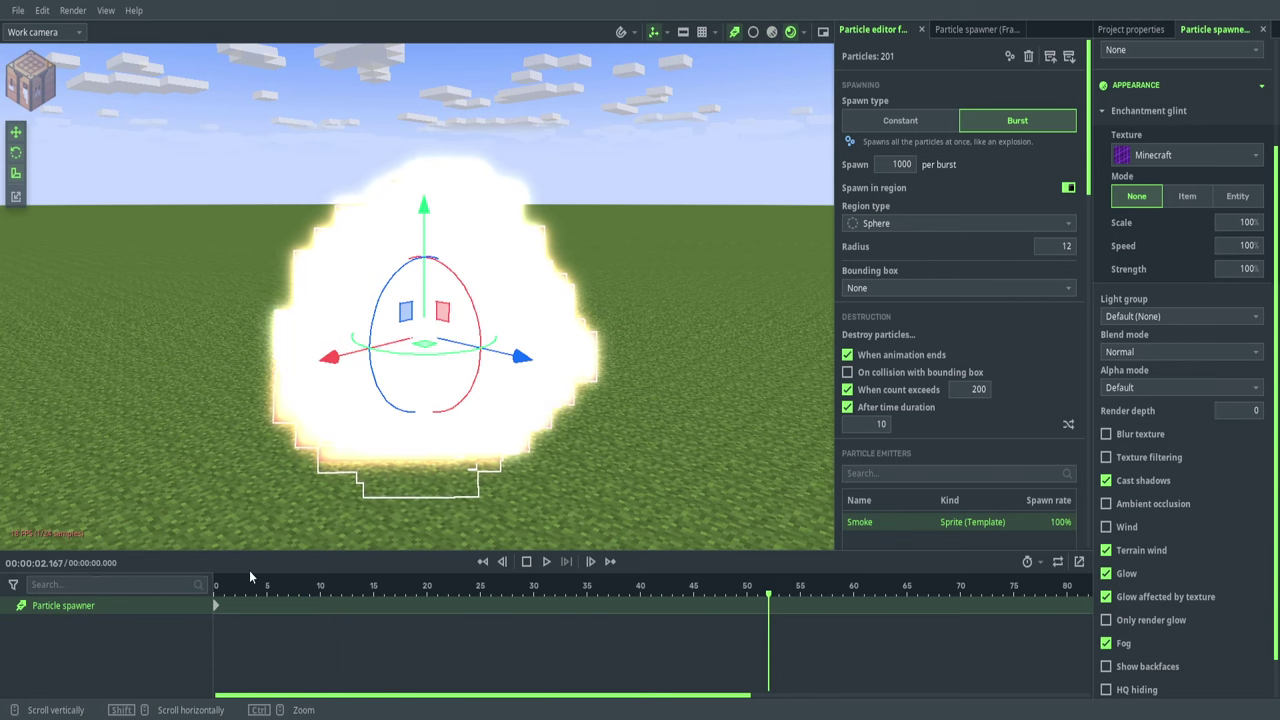
left_click(213, 586)
- Reduce the Smoke emitter's opacity to 69%
scroll(862, 398, "down", 10)
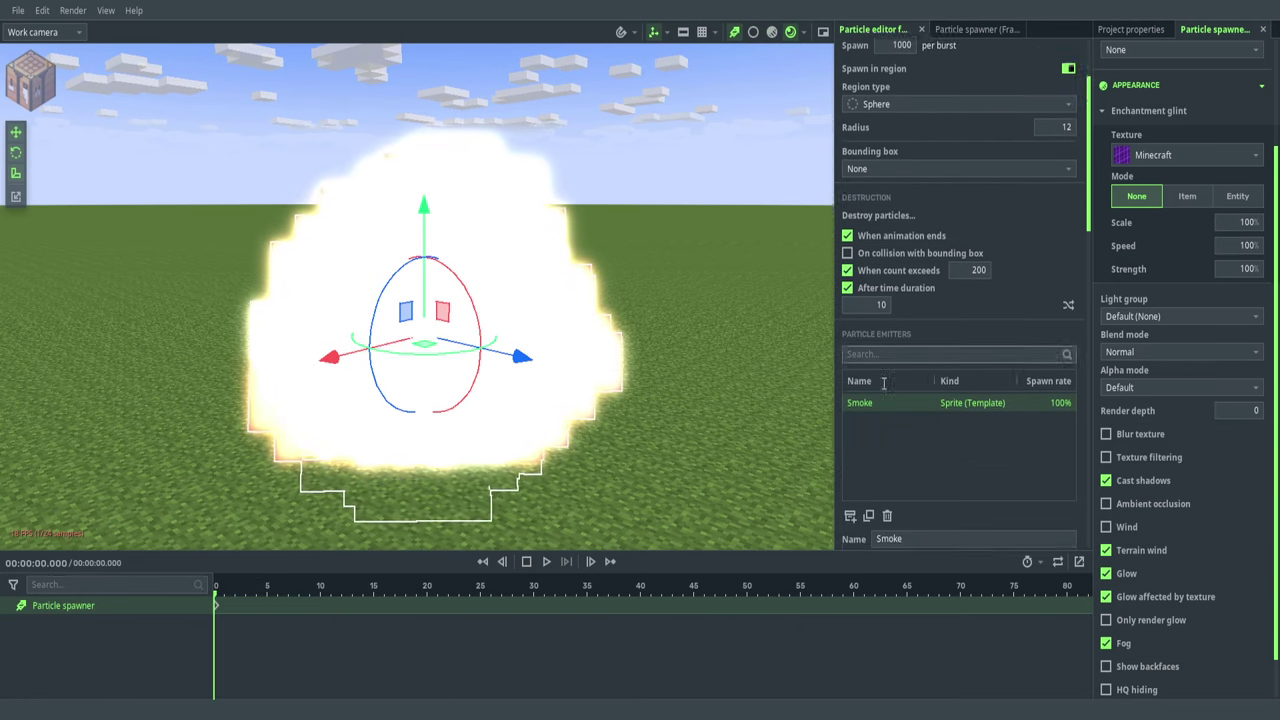
scroll(1032, 395, "down", 8)
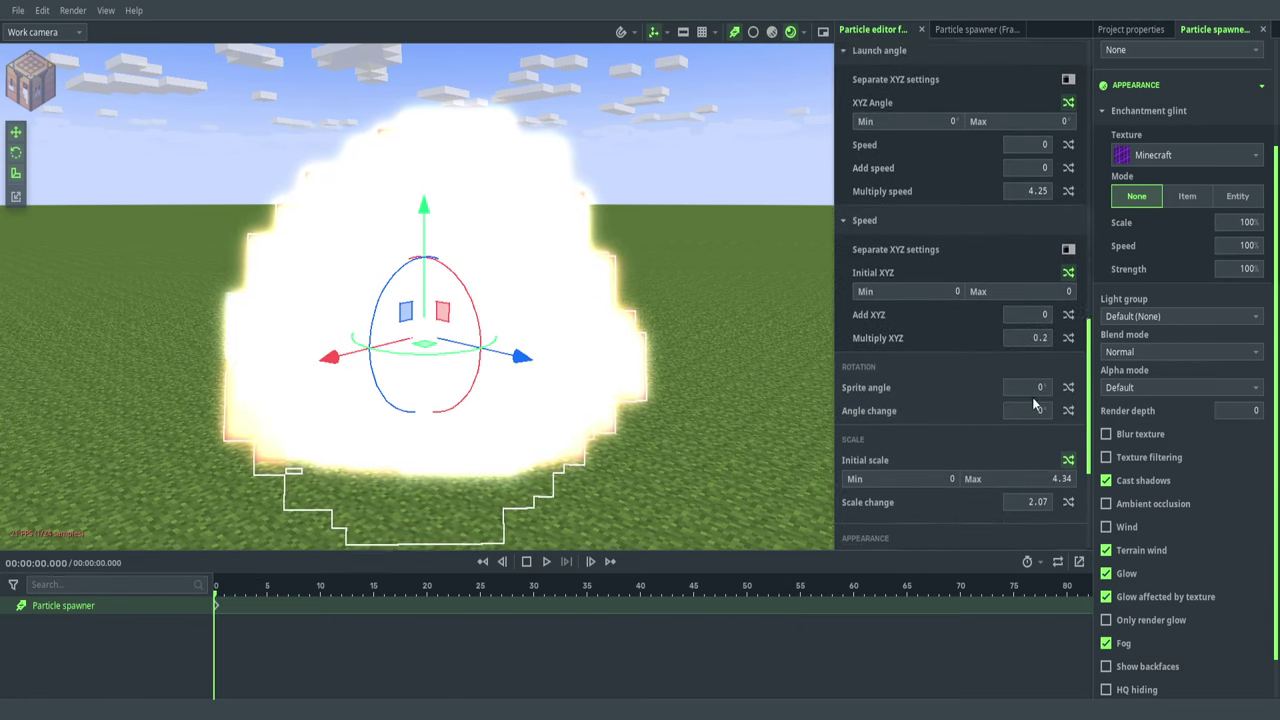
left_click_drag(1033, 360, 985, 358)
- Move the particle spawner along its Z axis away from the burst and return the viewport to shaded mode
right_click_drag(646, 301, 640, 318)
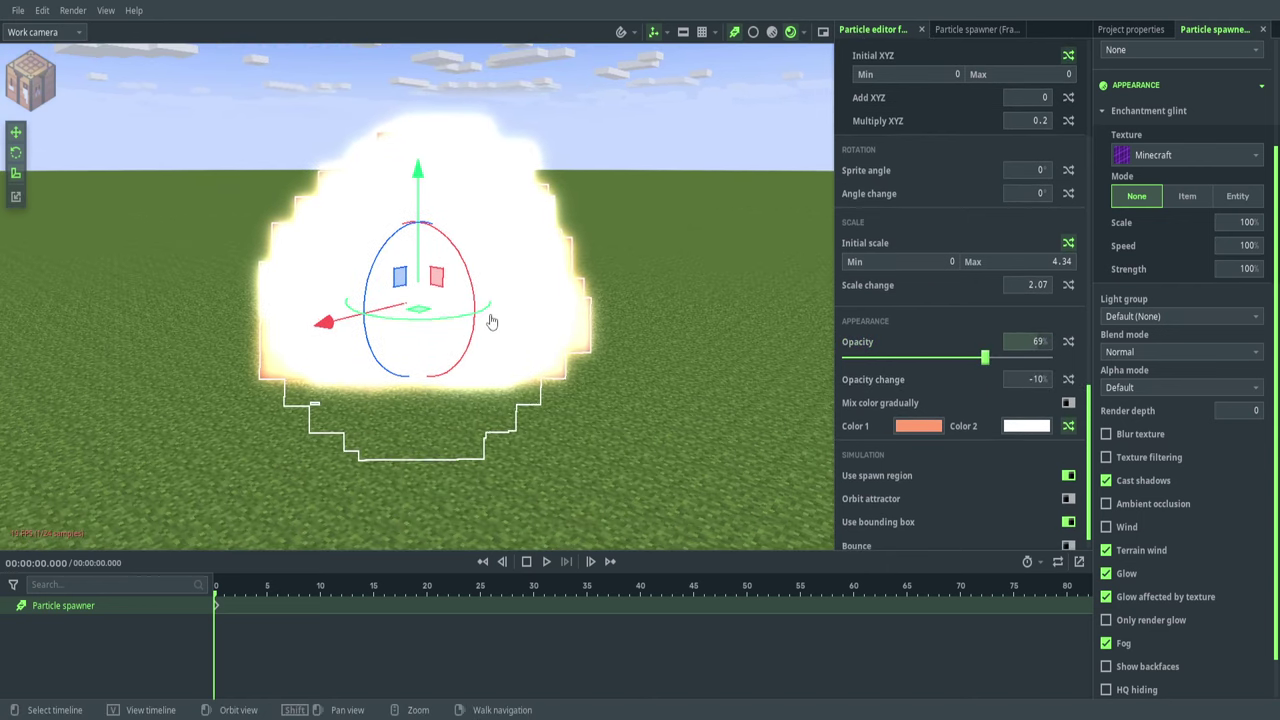
right_click_drag(505, 329, 506, 330)
left_click_drag(700, 371, 830, 402)
right_click_drag(640, 330, 738, 314)
left_click(772, 32)
scroll(970, 118, "up", 15)
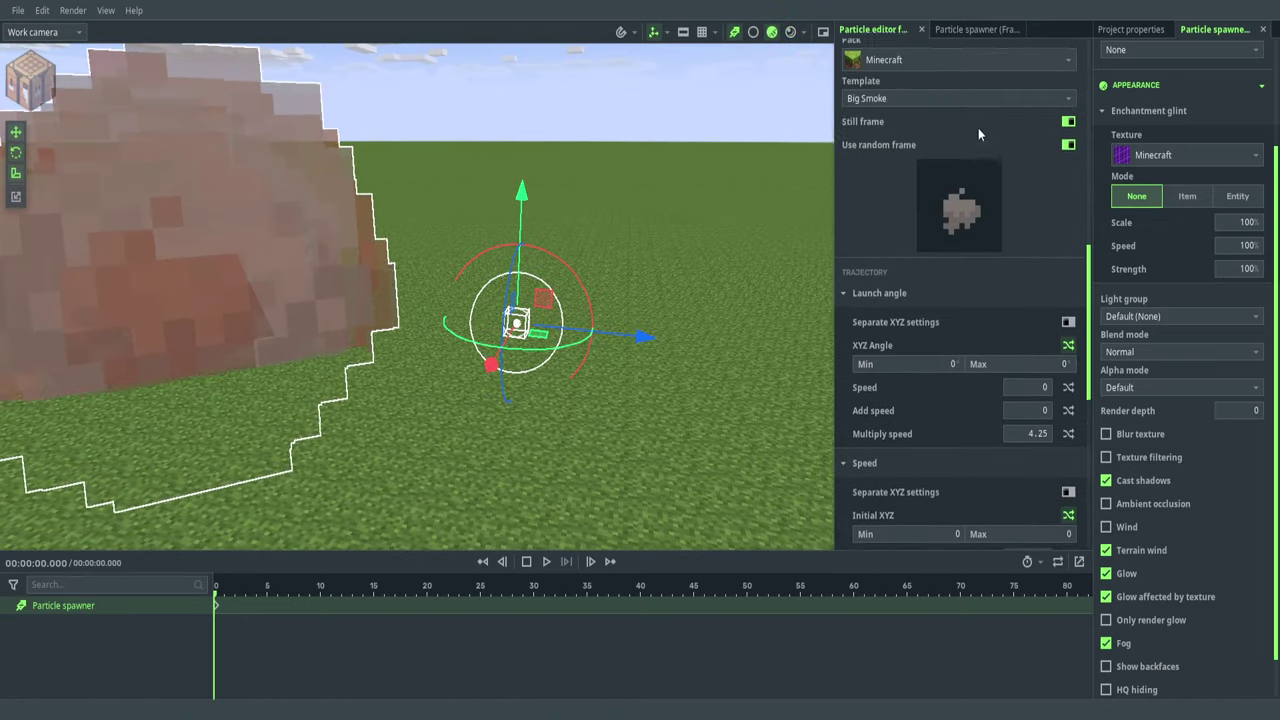
- Set the Smoke emitter's Color 1 to saturated red-orange, RGB 255, 77, 0, and preview the burst in the rendered view
scroll(1005, 130, "up", 5)
left_click(1010, 120)
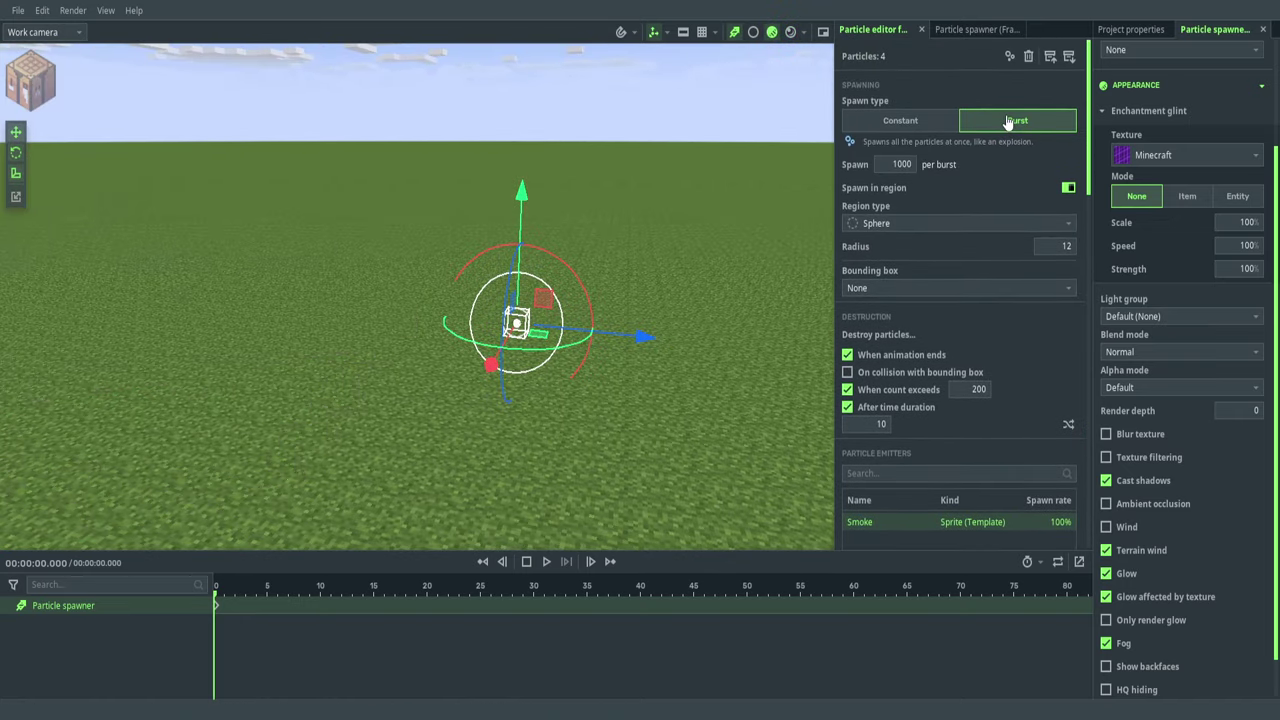
scroll(988, 382, "down", 20)
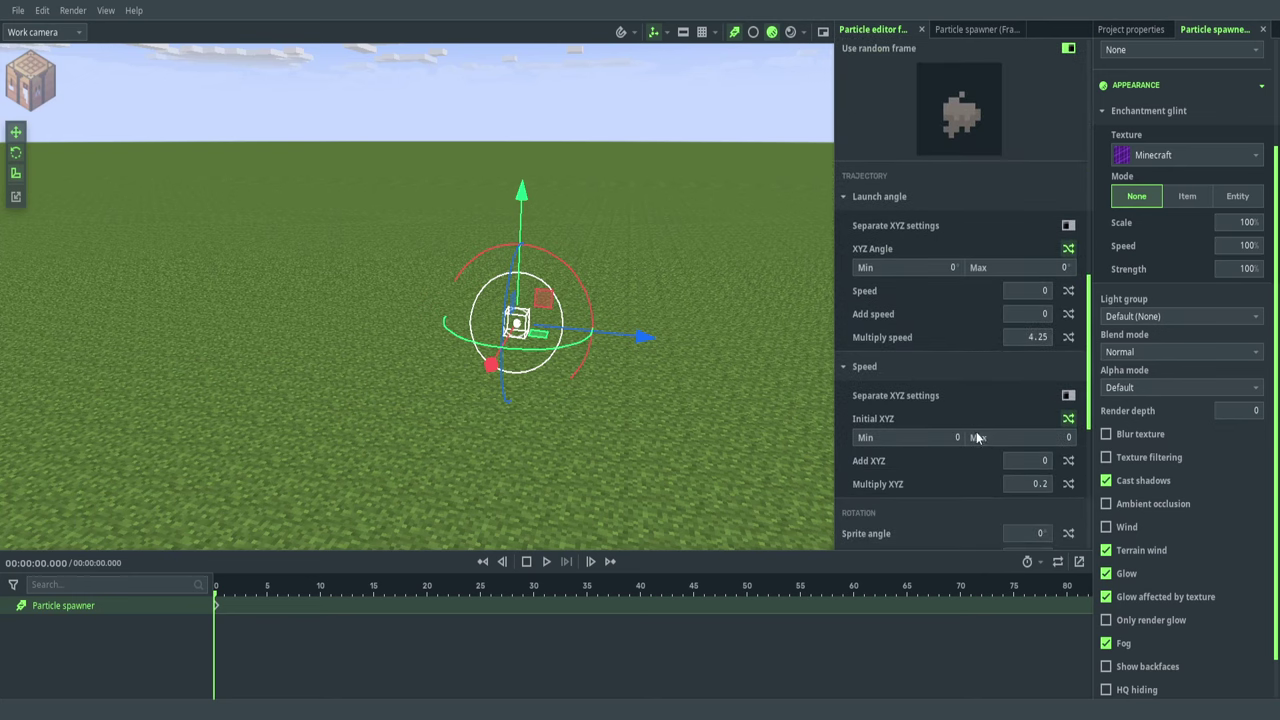
scroll(1001, 358, "down", 1)
left_click(918, 403)
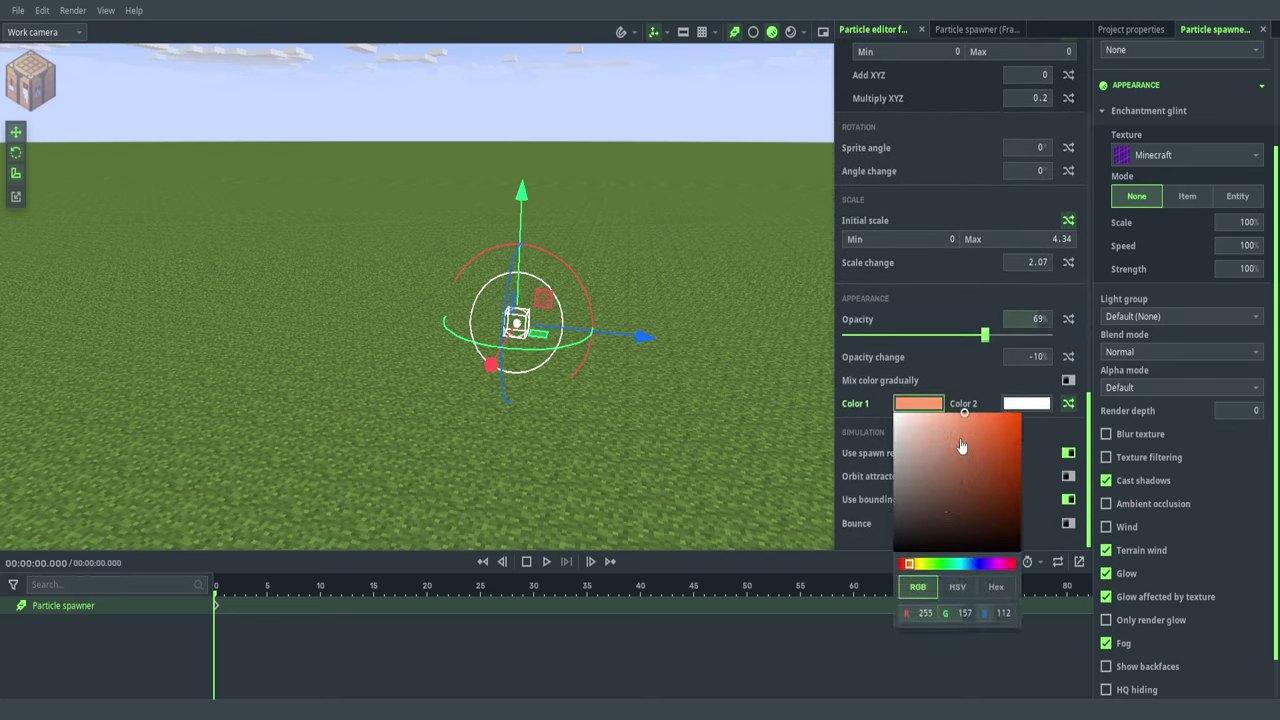
left_click(1013, 385)
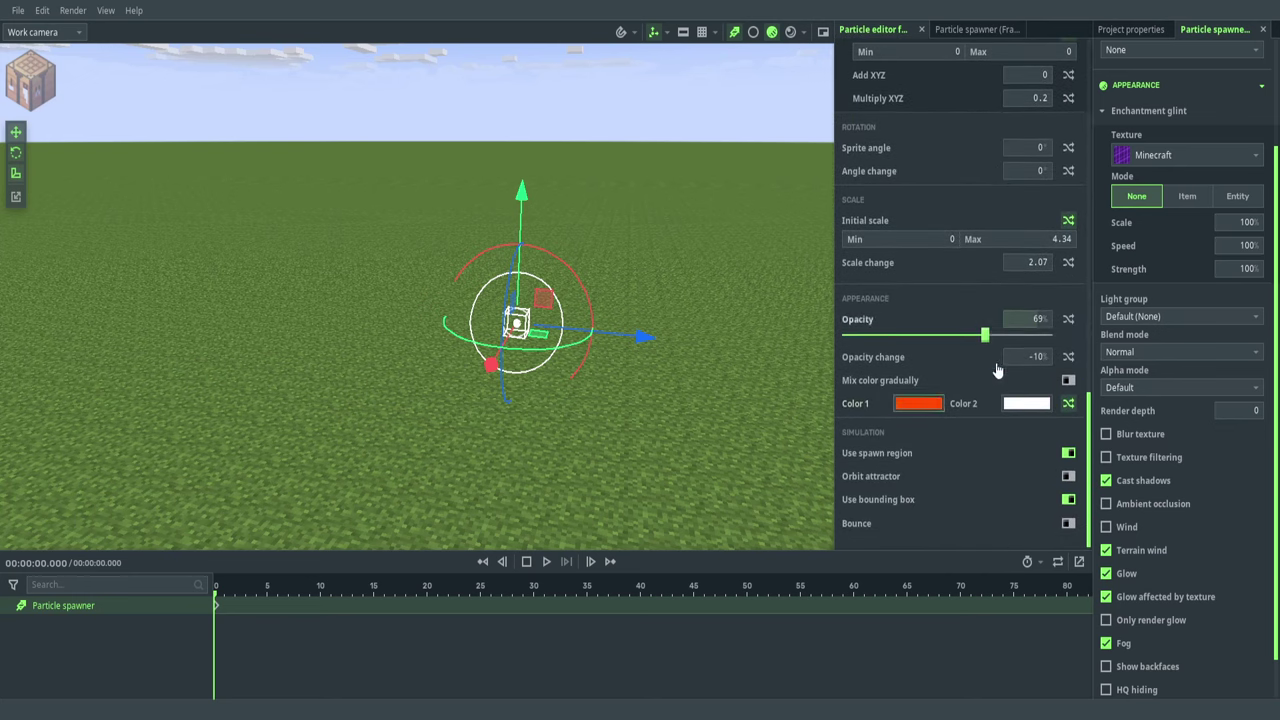
key("space")
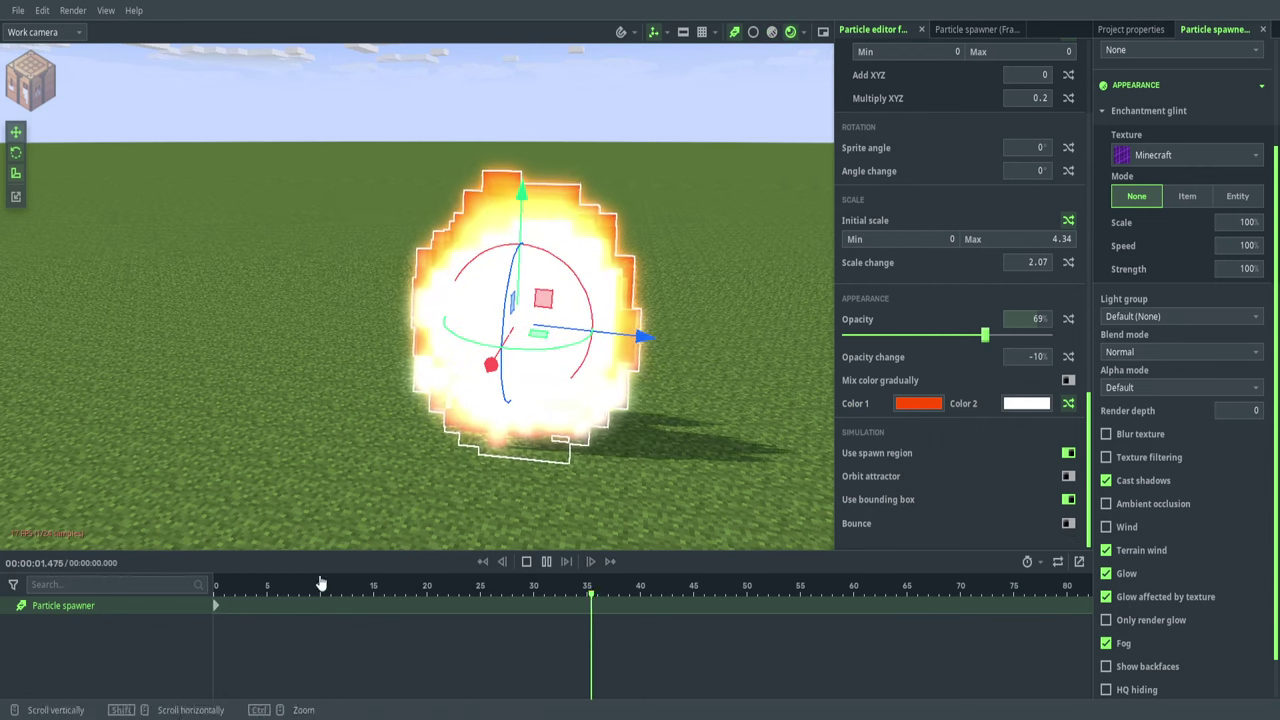
key("space")
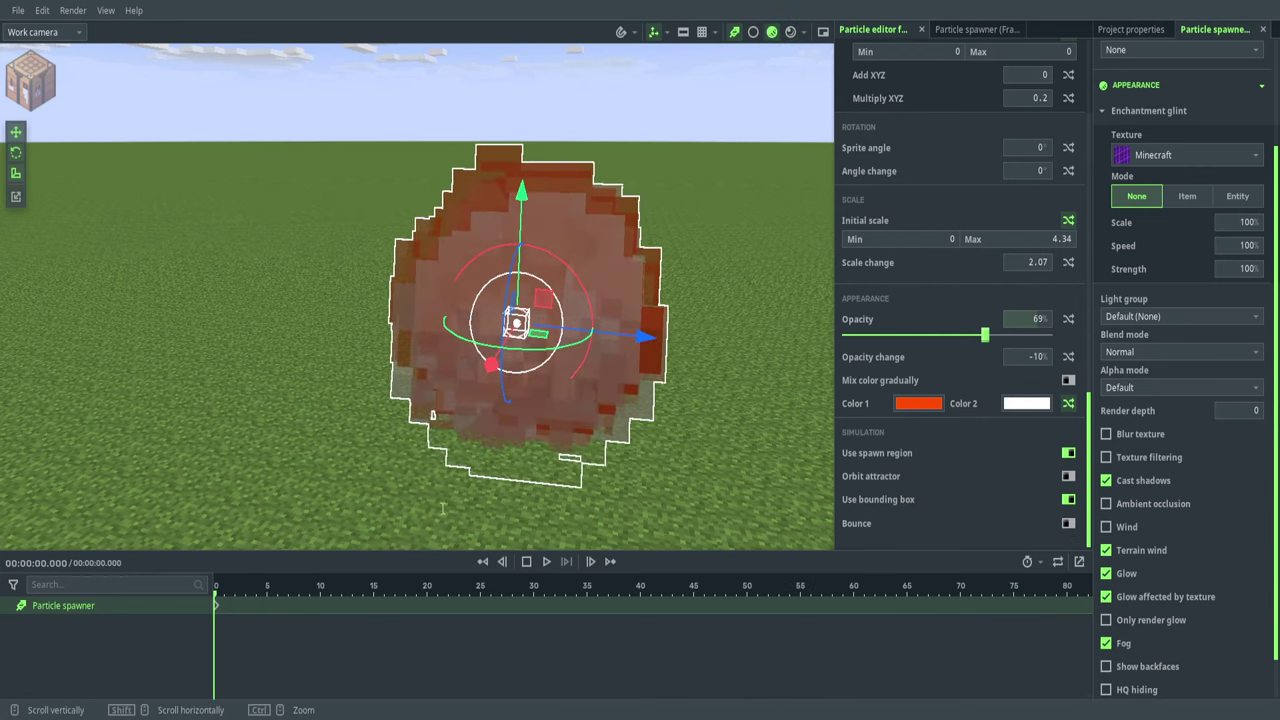
- Set the Smoke emitter's Color 2 to black, RGB 0, 0, 0
left_click(1012, 404)
mouse_move(1009, 420)
left_mouse_down()
mouse_move(1009, 449)
mouse_move(930, 562)
left_mouse_up()
left_click(903, 399)
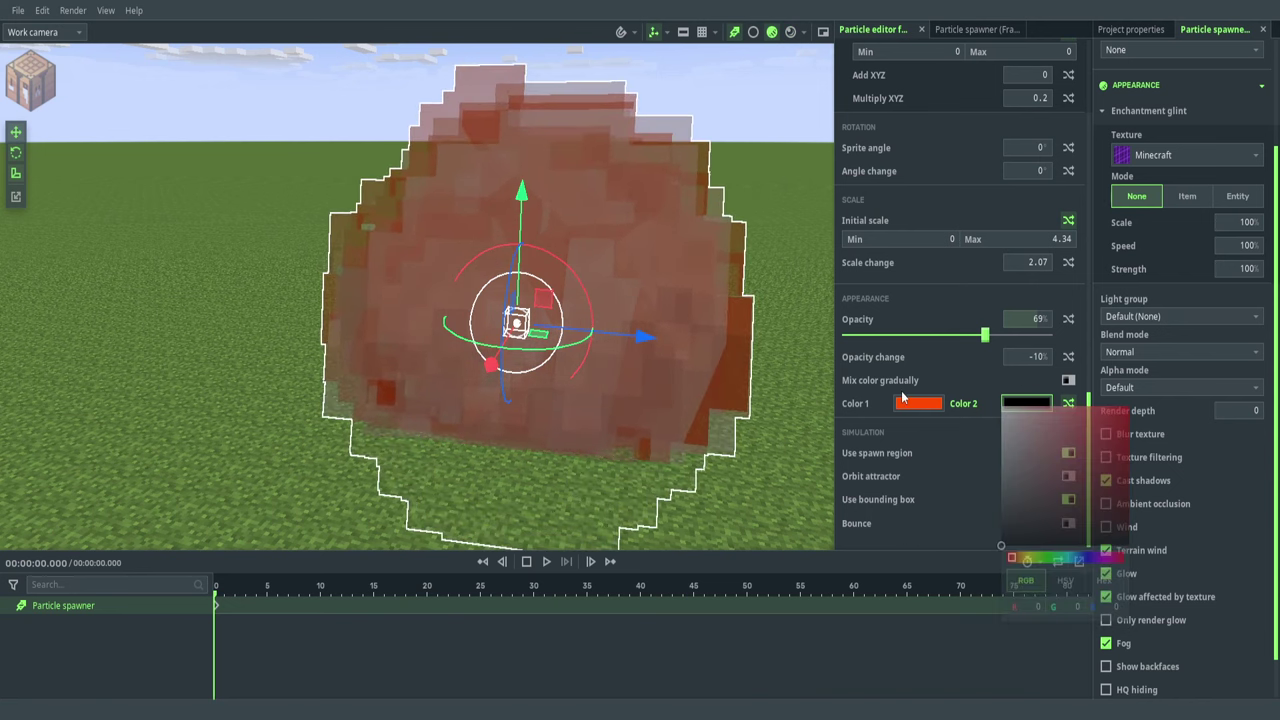
- Enable gradual color mixing for the Smoke emitter and set its mix time to 0.25
left_click(1068, 380)
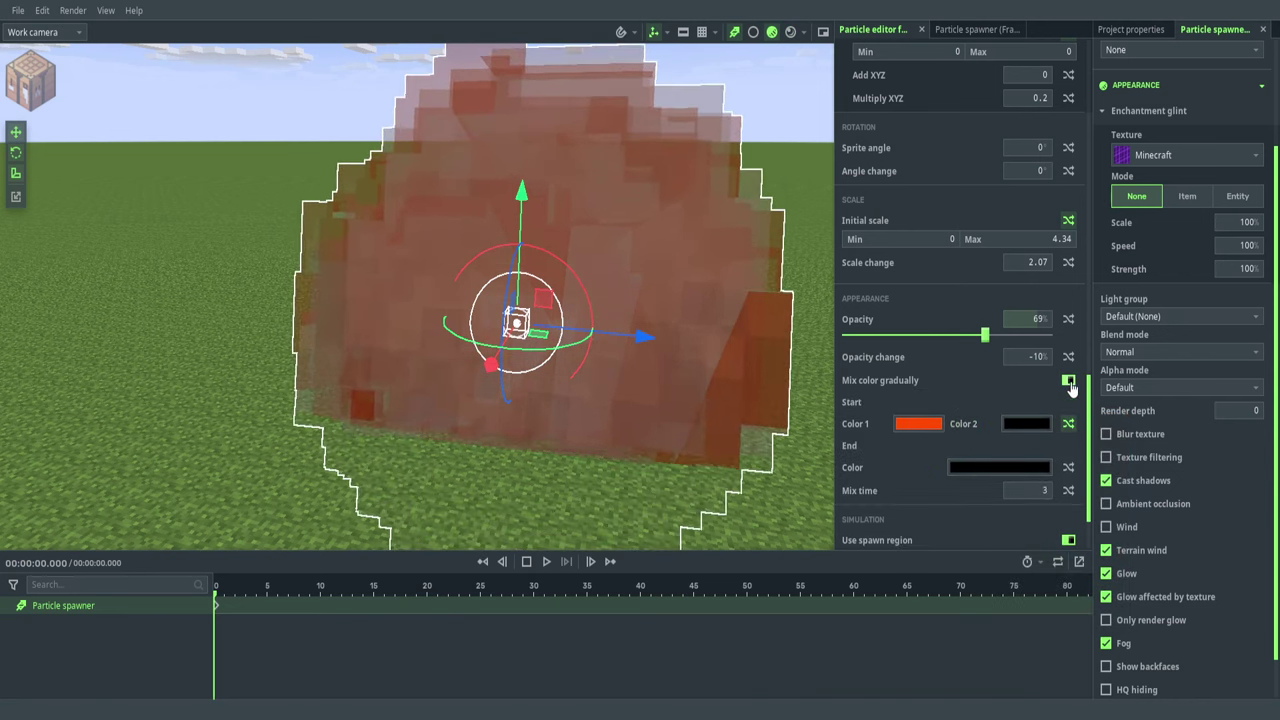
left_click(1030, 490)
type("0.25")
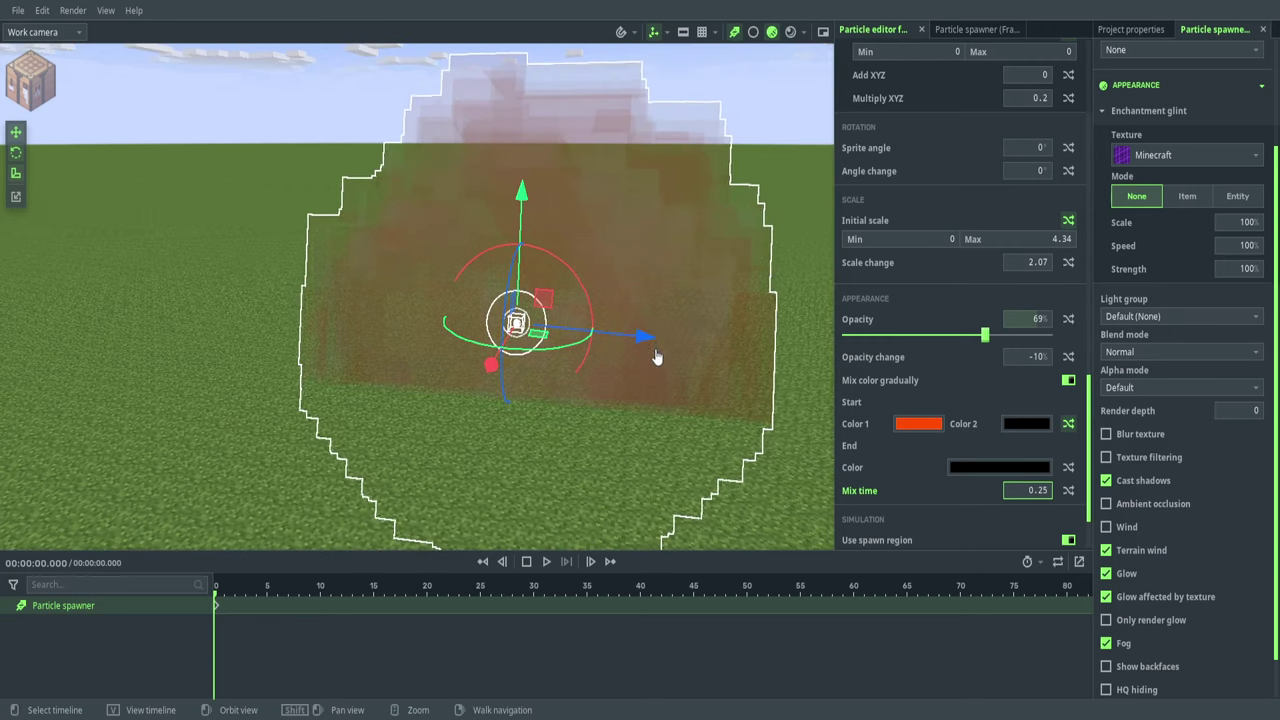
- Move the particle spawner along its Z axis to about 274, out of the fading smoke, and deselect it
left_click_drag(648, 350, 202, 320)
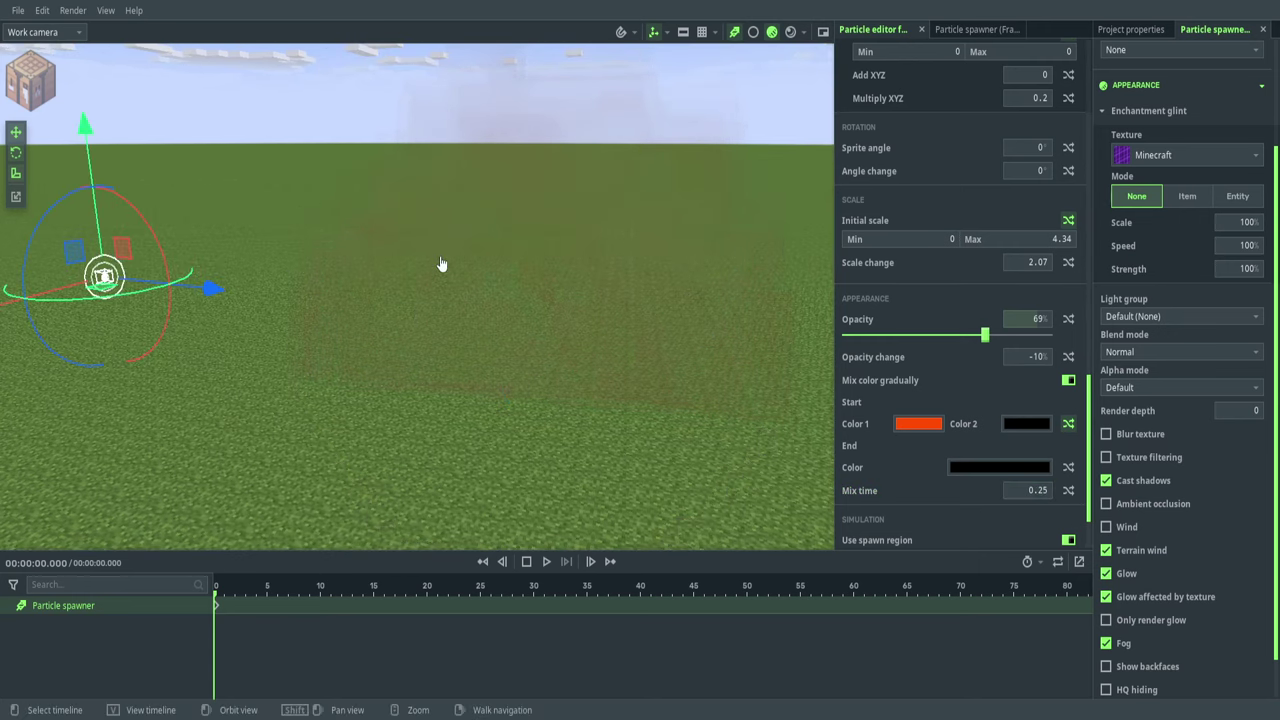
right_click_drag(442, 264, 449, 221)
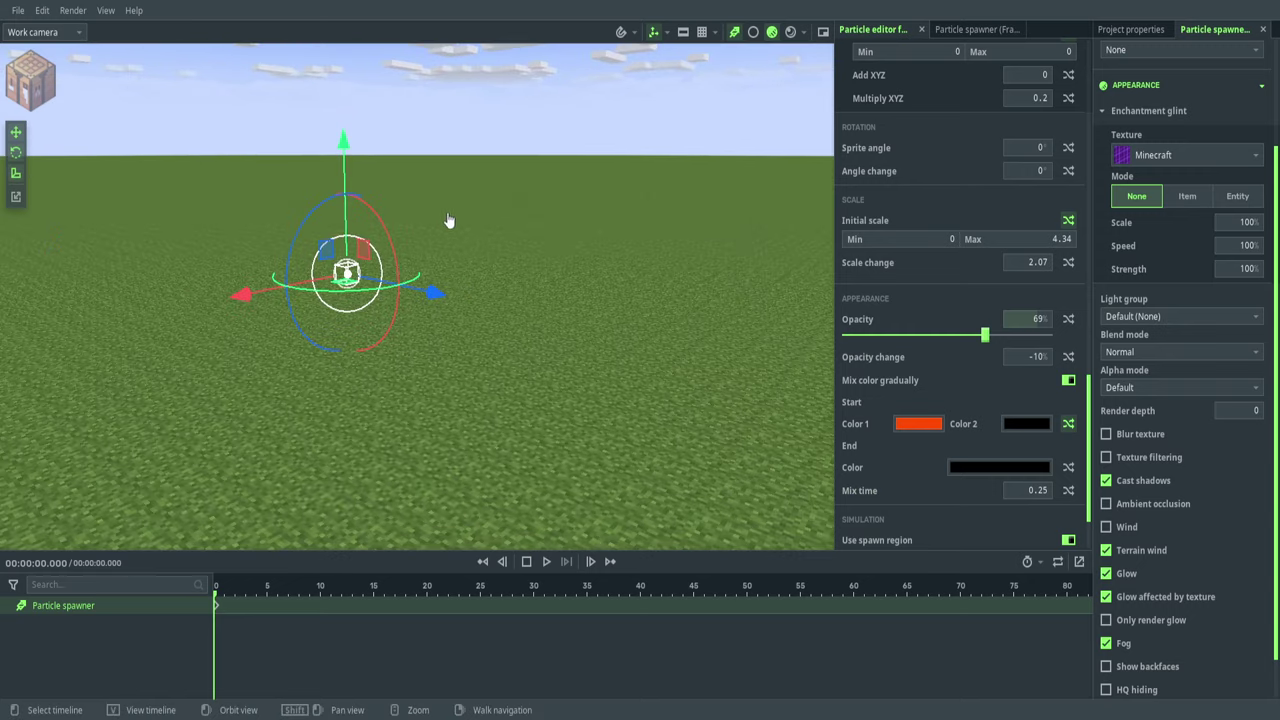
left_click(449, 220)
- Play the animation to check the burst's gradual color mix, and return to the start
scroll(962, 144, "up", 6)
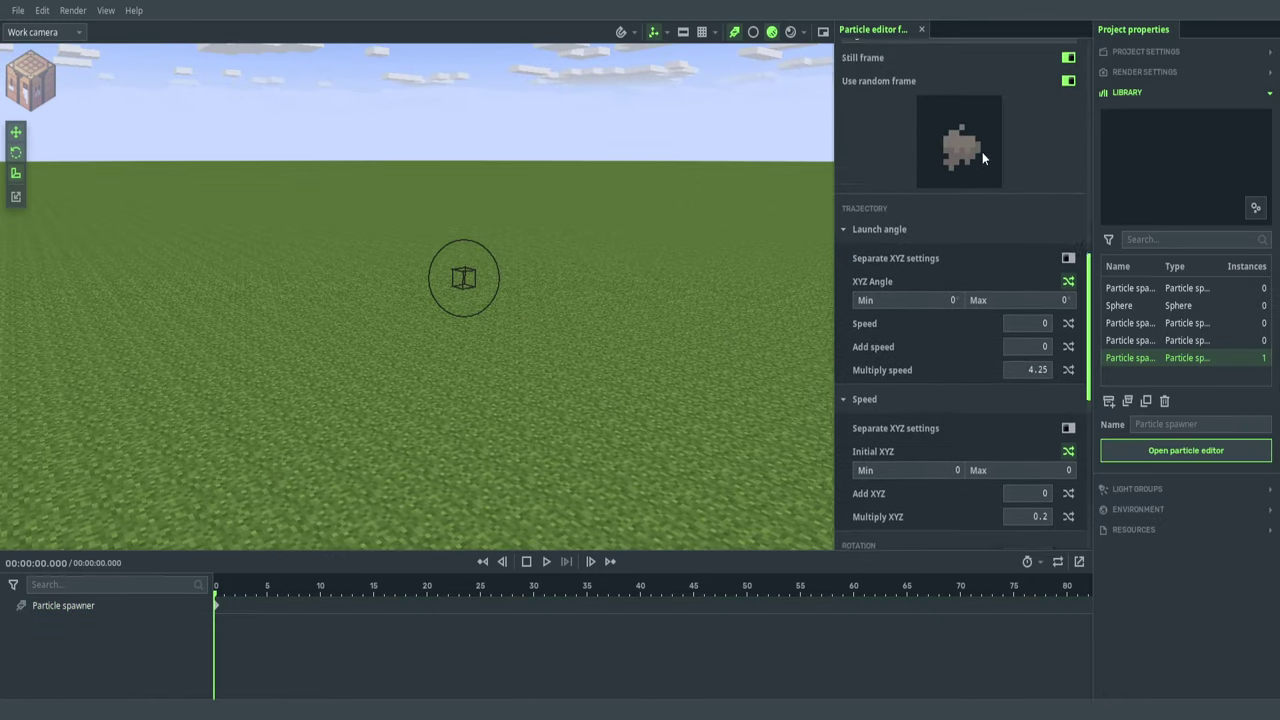
scroll(982, 152, "up", 10)
key("space")
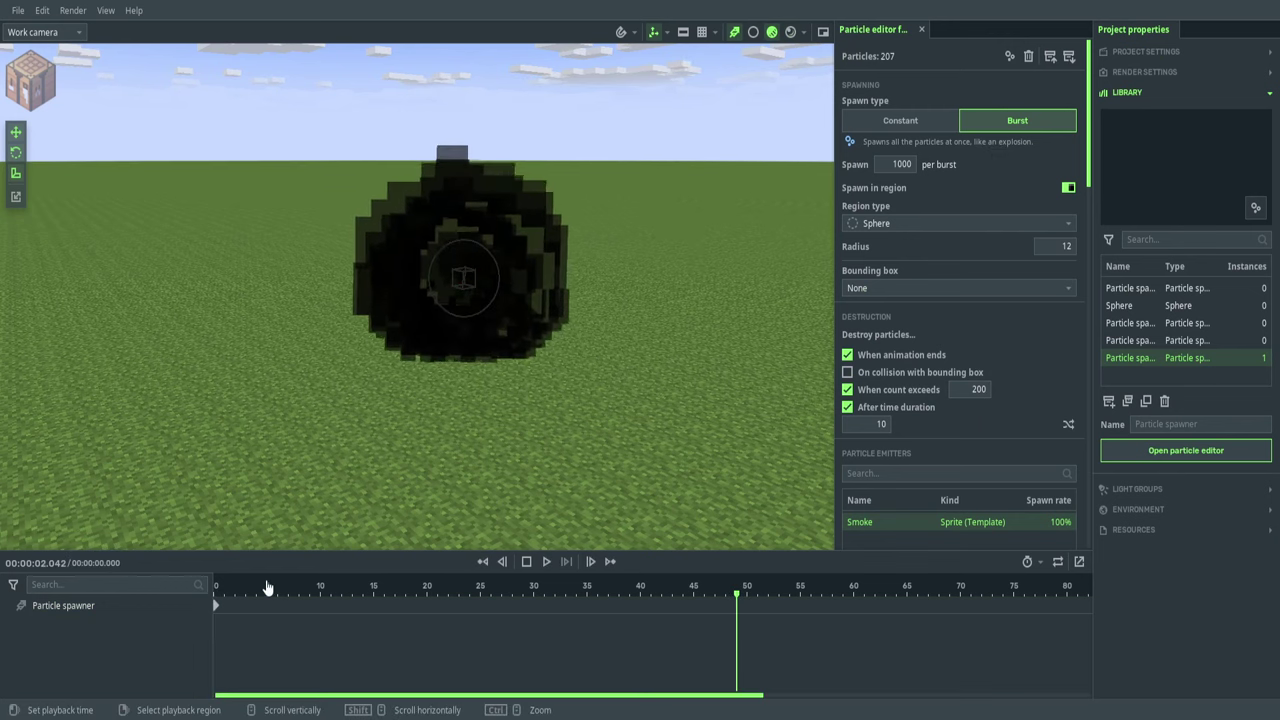
key("space")
- Select the particle spawner and raise the Smoke emitter's maximum initial scale to 18.42
left_click(210, 606)
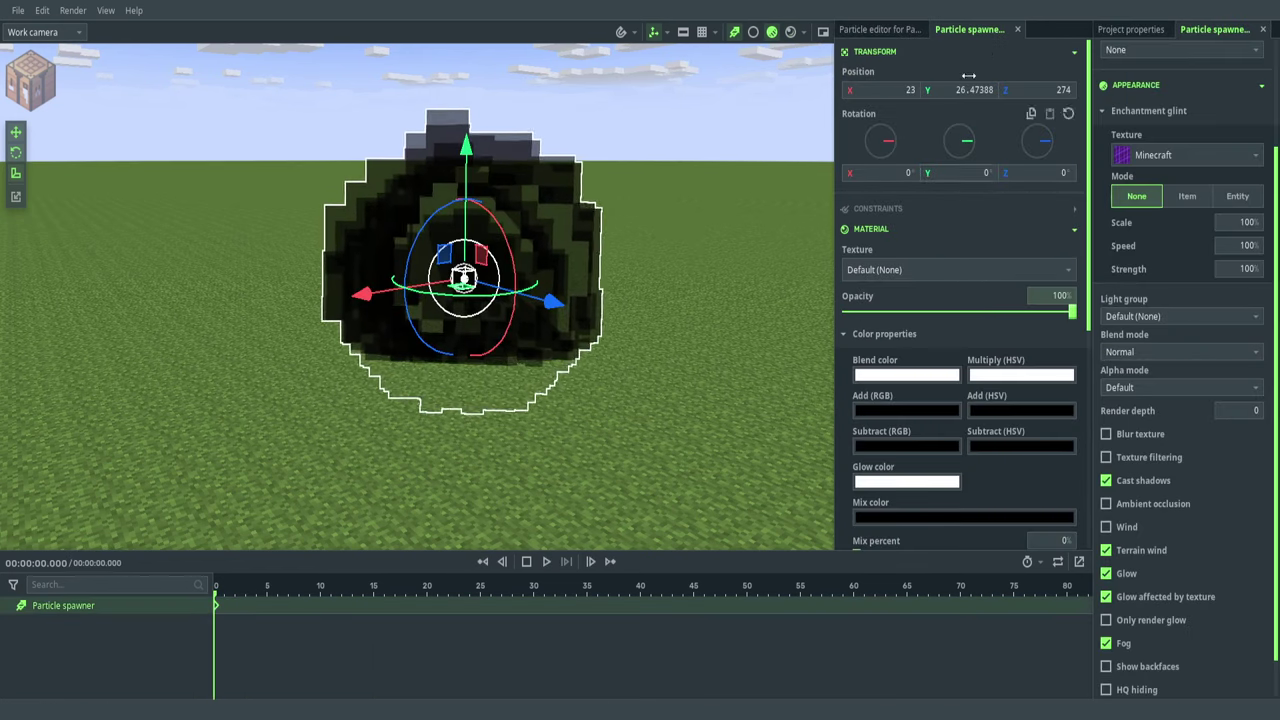
left_click(886, 30)
scroll(1021, 298, "down", 15)
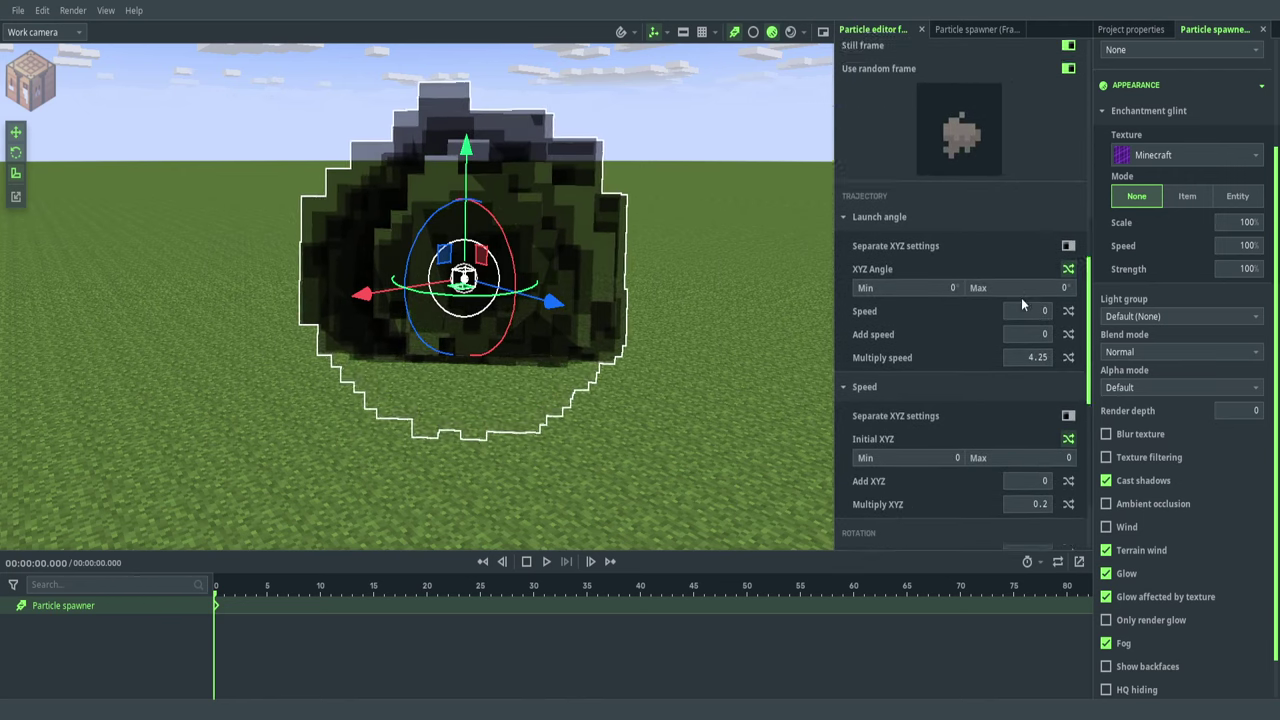
scroll(1039, 358, "down", 1)
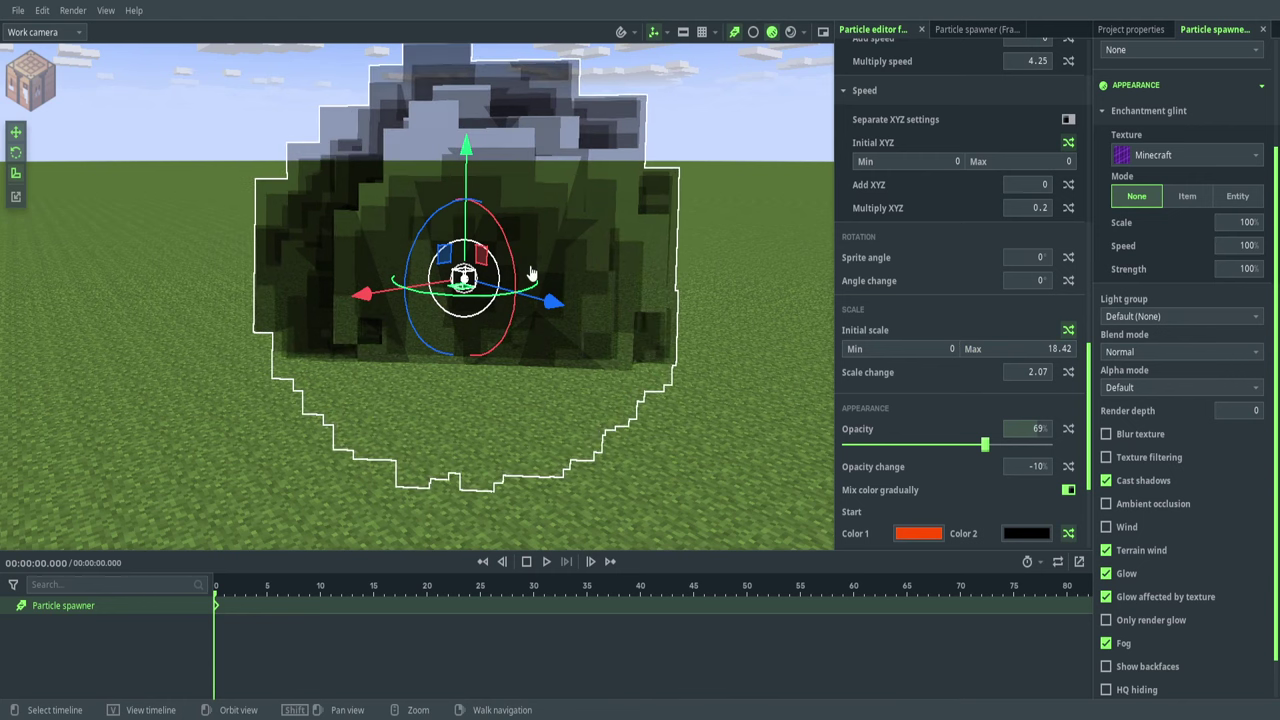
- Deselect the spawner, hide the viewport gizmos, and play the enlarged burst from a closer view in rendered mode
scroll(1023, 158, "up", 10)
scroll(1023, 151, "up", 12)
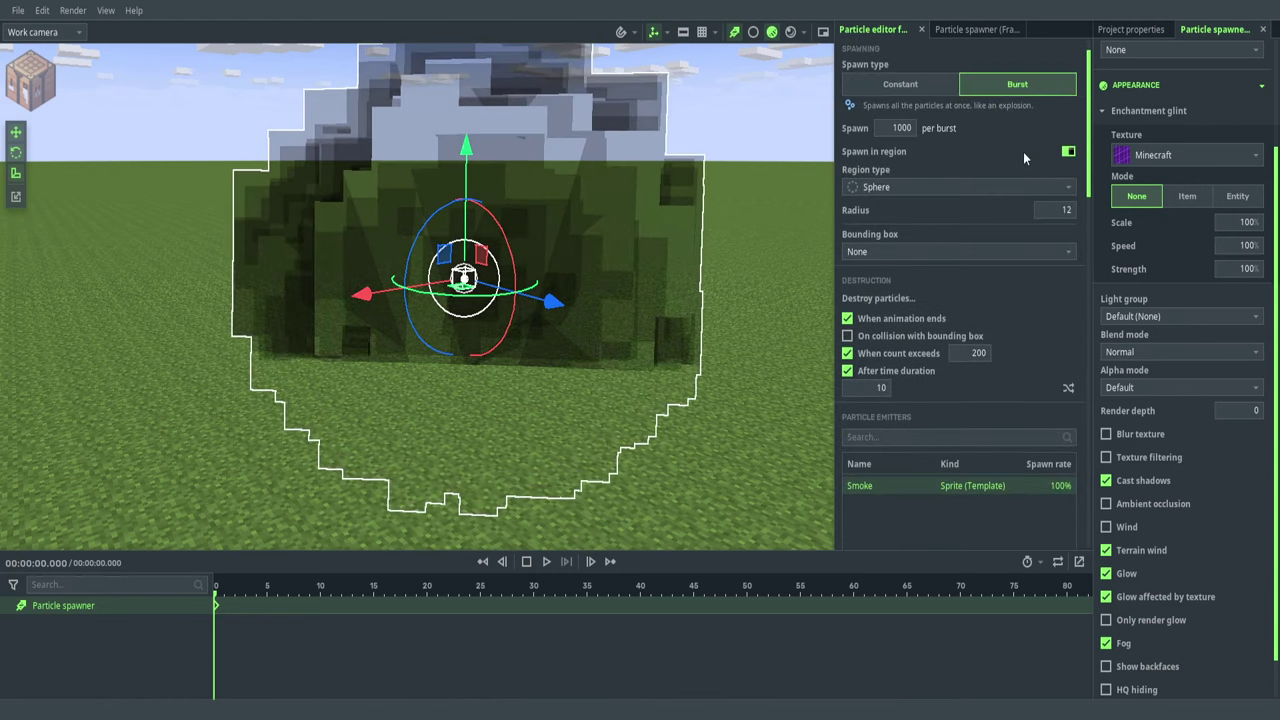
scroll(634, 222, "down", 3)
left_click_drag(634, 222, 640, 210)
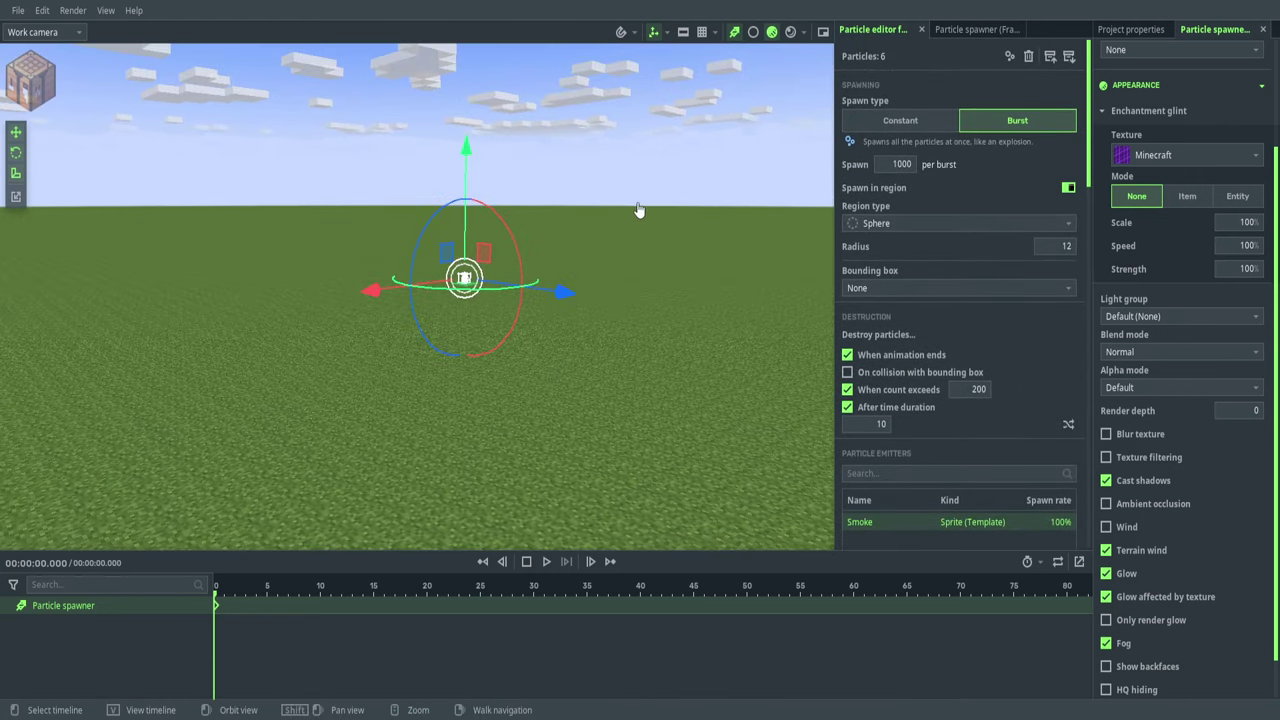
key("F5")
scroll(640, 210, "up", 5)
left_click(644, 192)
mouse_move(645, 192)
right_mouse_down()
mouse_move(646, 177)
mouse_move(634, 189)
right_mouse_up()
key("space")
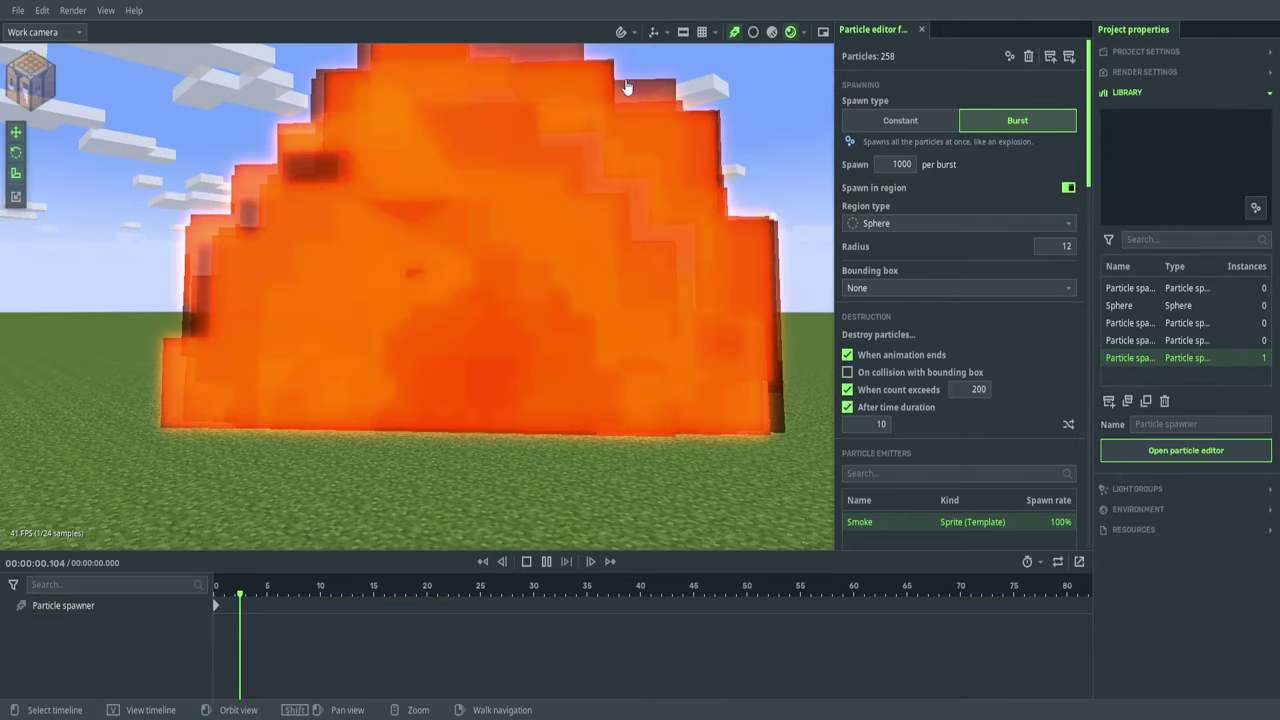
key("F5")
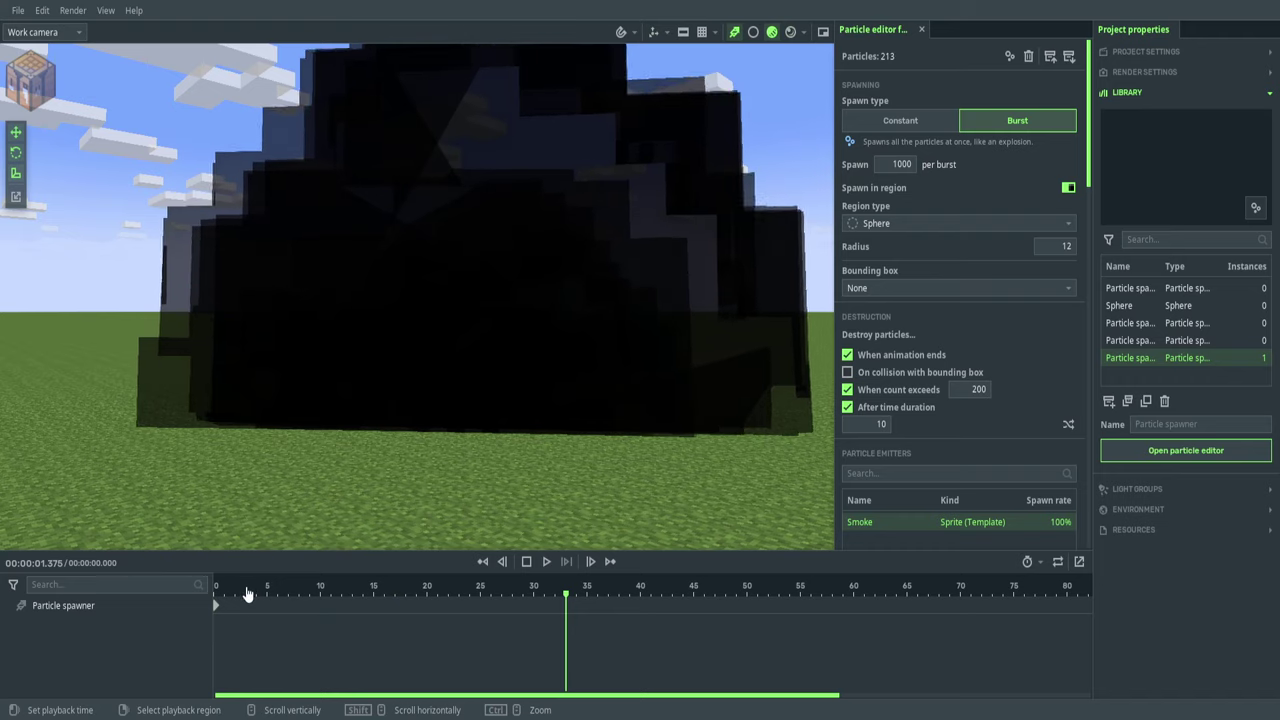
left_click(216, 592)
- Reselect the particle spawner and change the Smoke emitter's starting Color 2 to a medium grey
left_click_drag(443, 274, 406, 337)
left_click(91, 605)
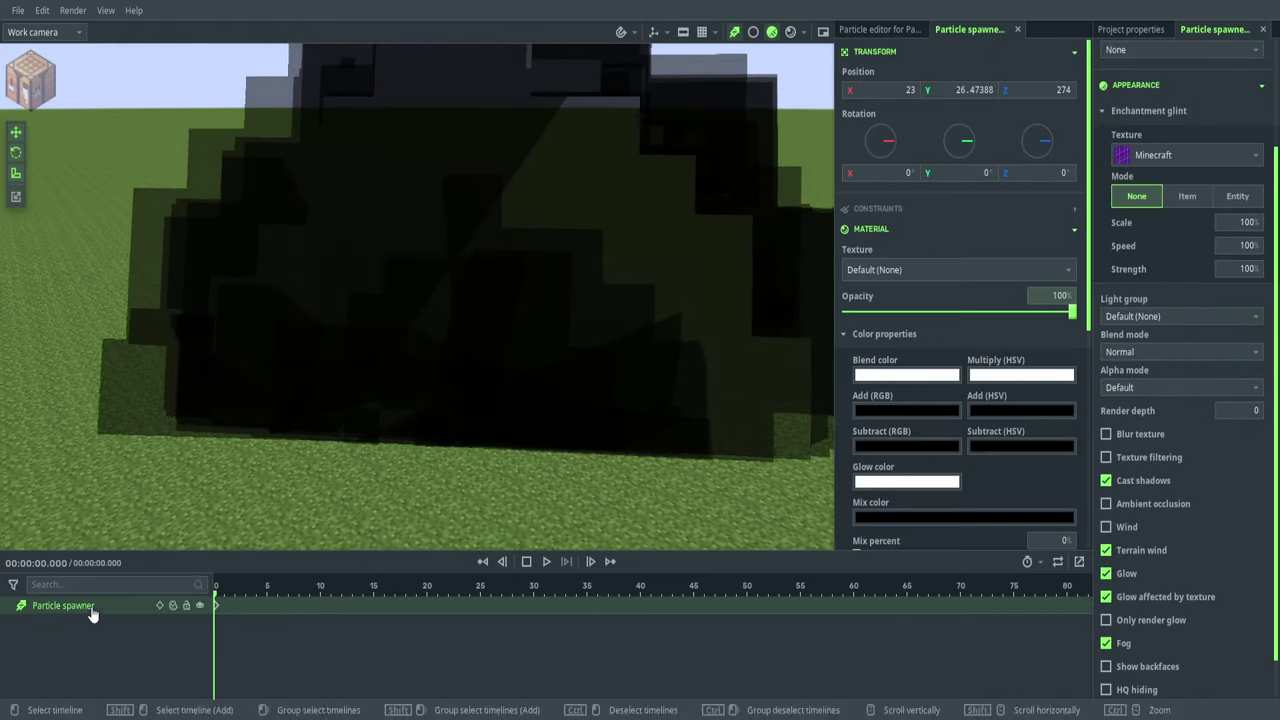
scroll(1000, 236, "down", 15)
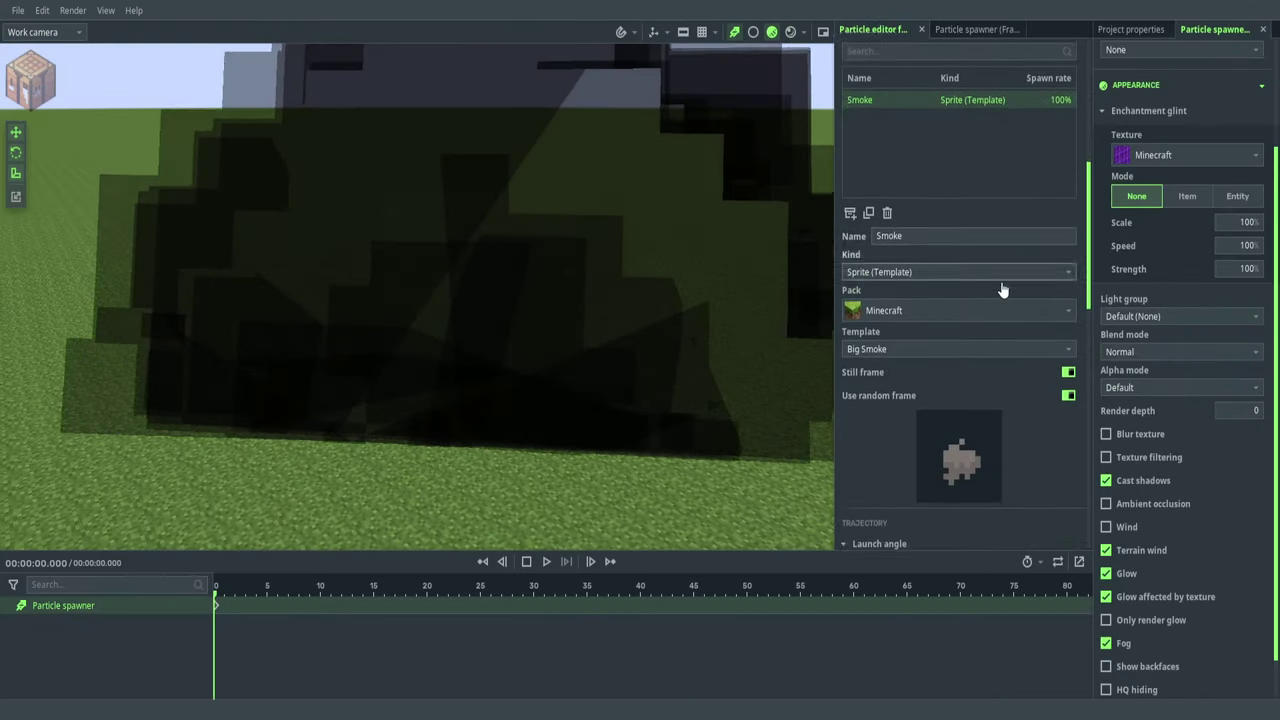
scroll(1001, 282, "down", 2)
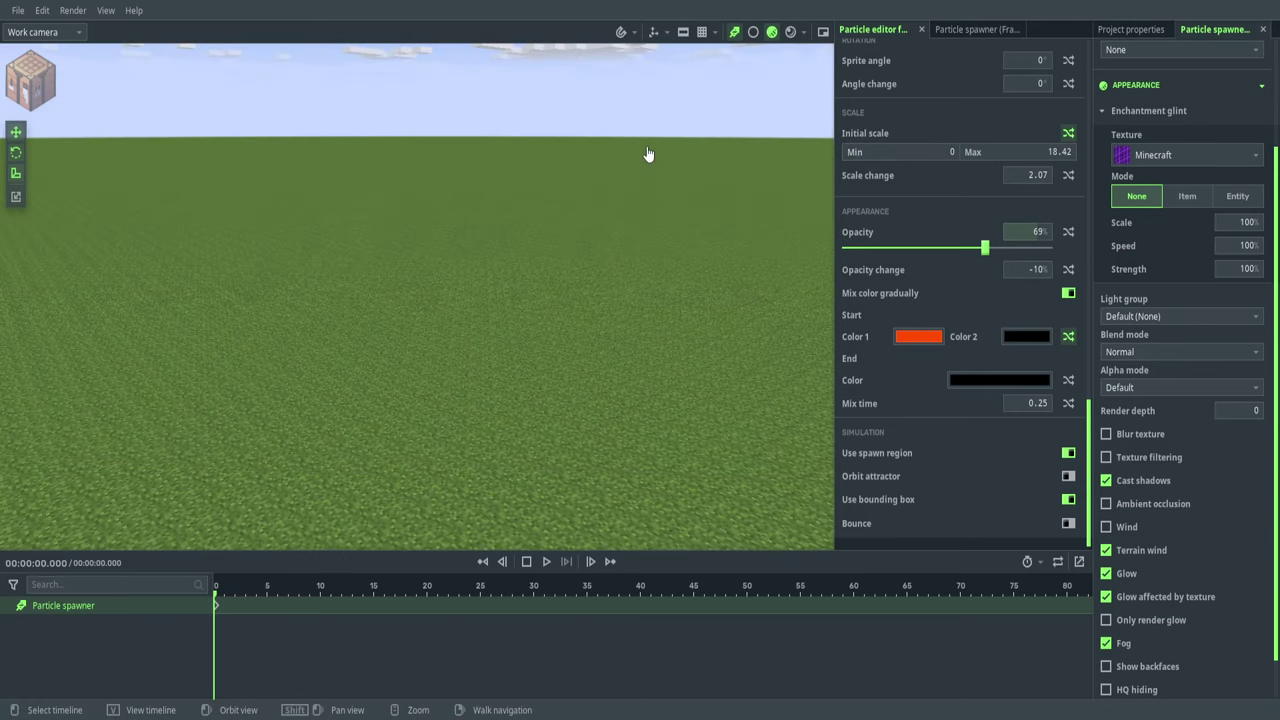
scroll(952, 194, "up", 4)
scroll(952, 194, "down", 4)
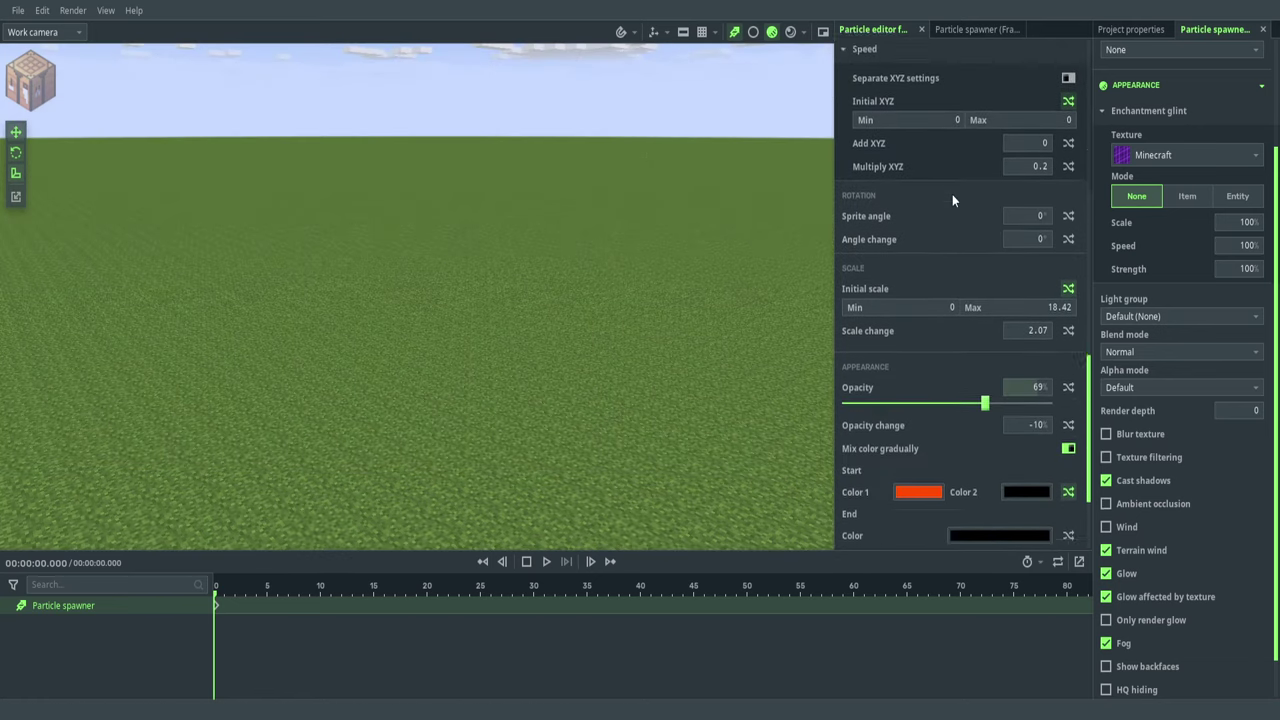
left_click(1005, 339)
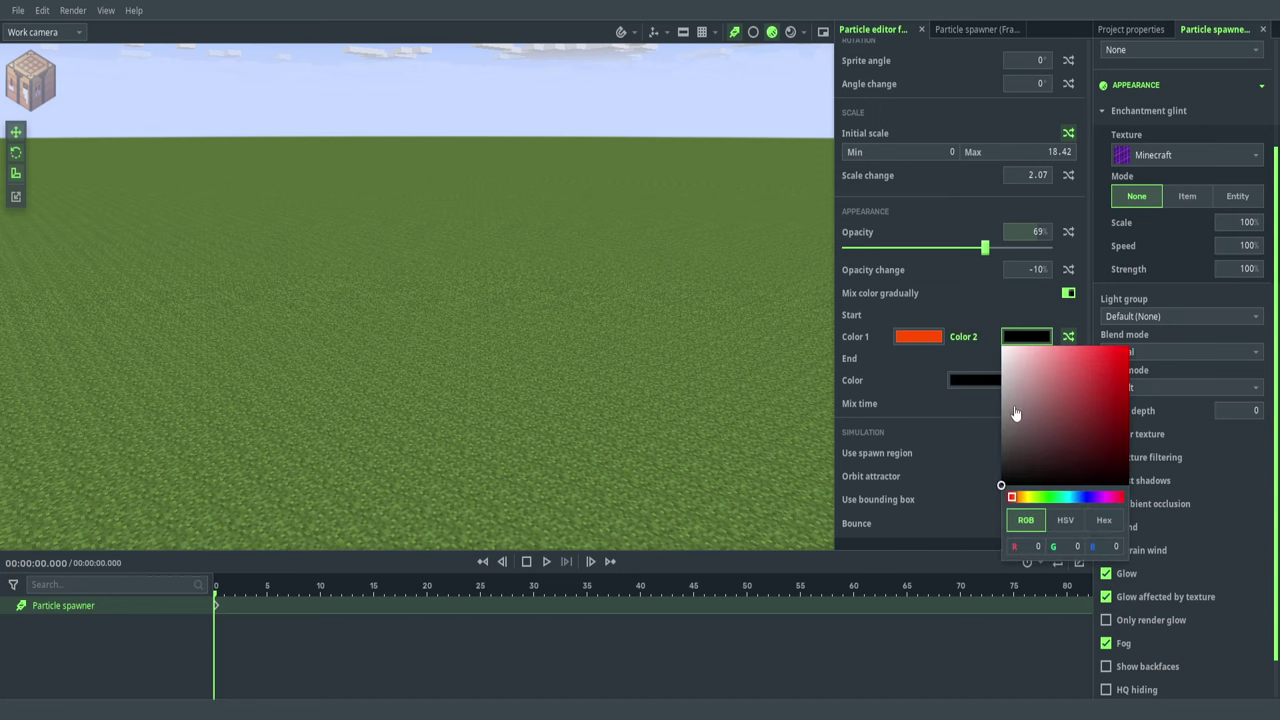
left_click(834, 345)
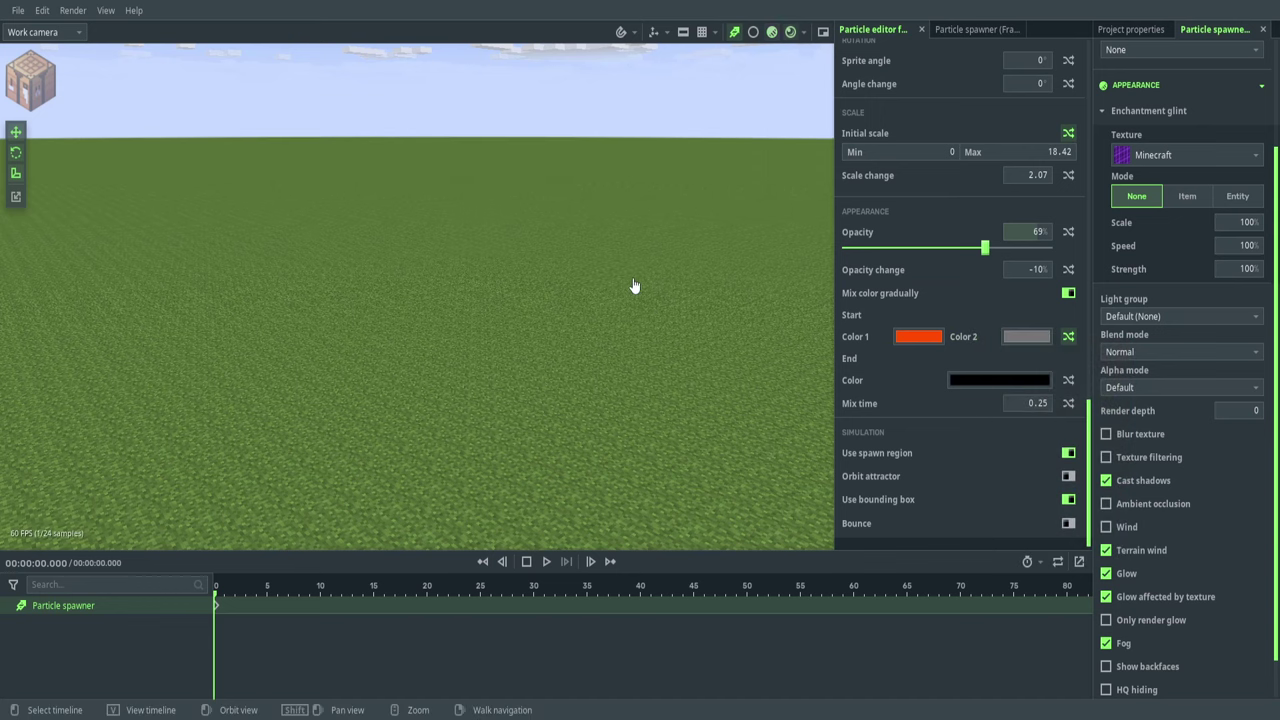
- Play the burst twice to check the grey second color, and rewind to the start
key("space")
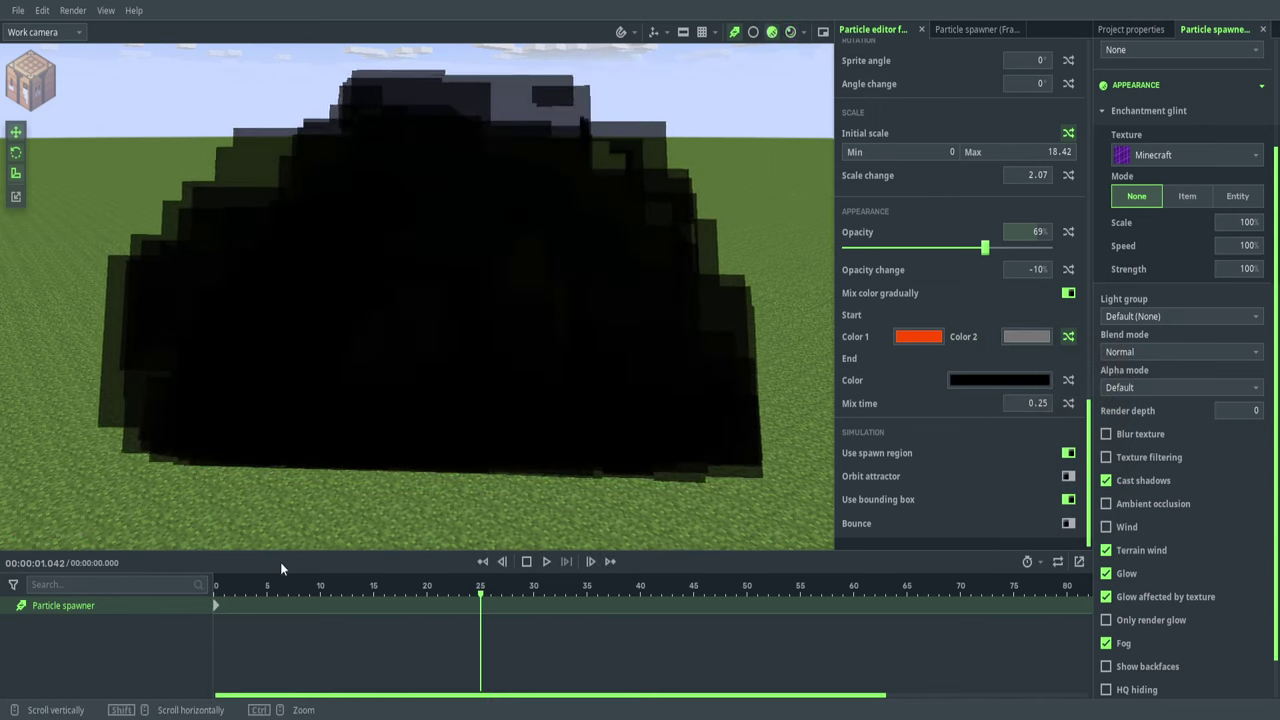
key("space")
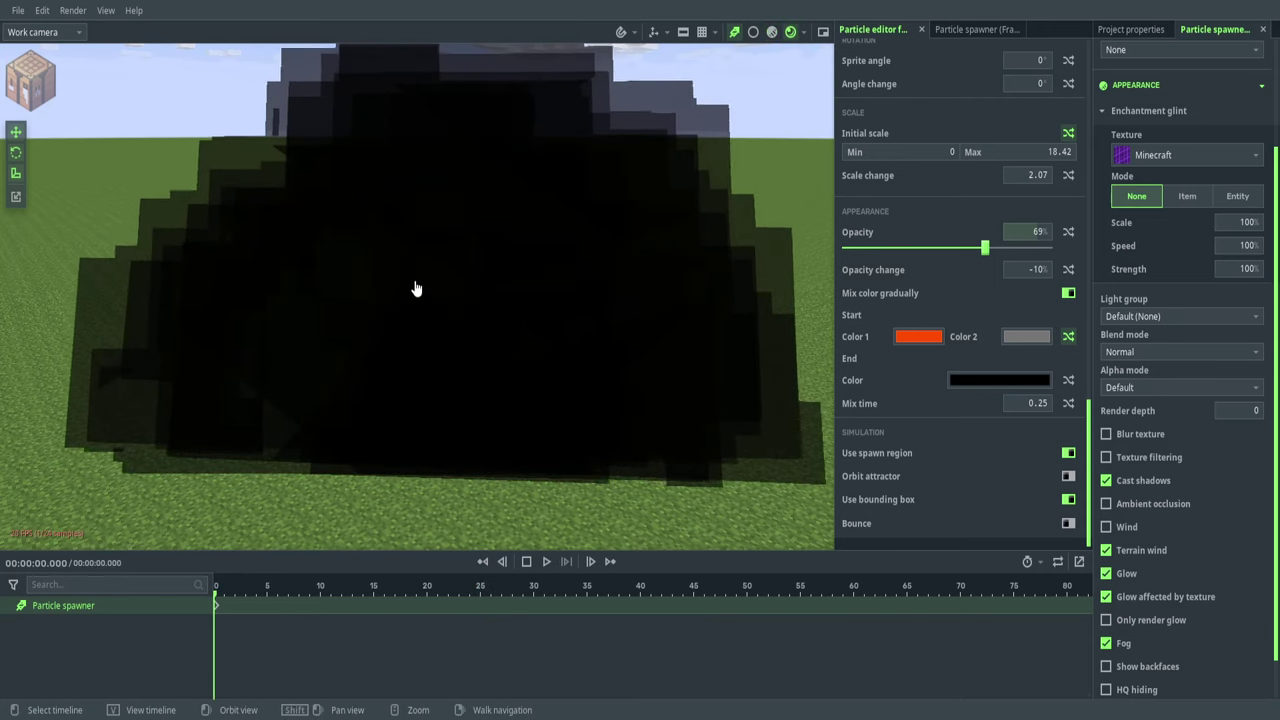
key("space")
key("space")
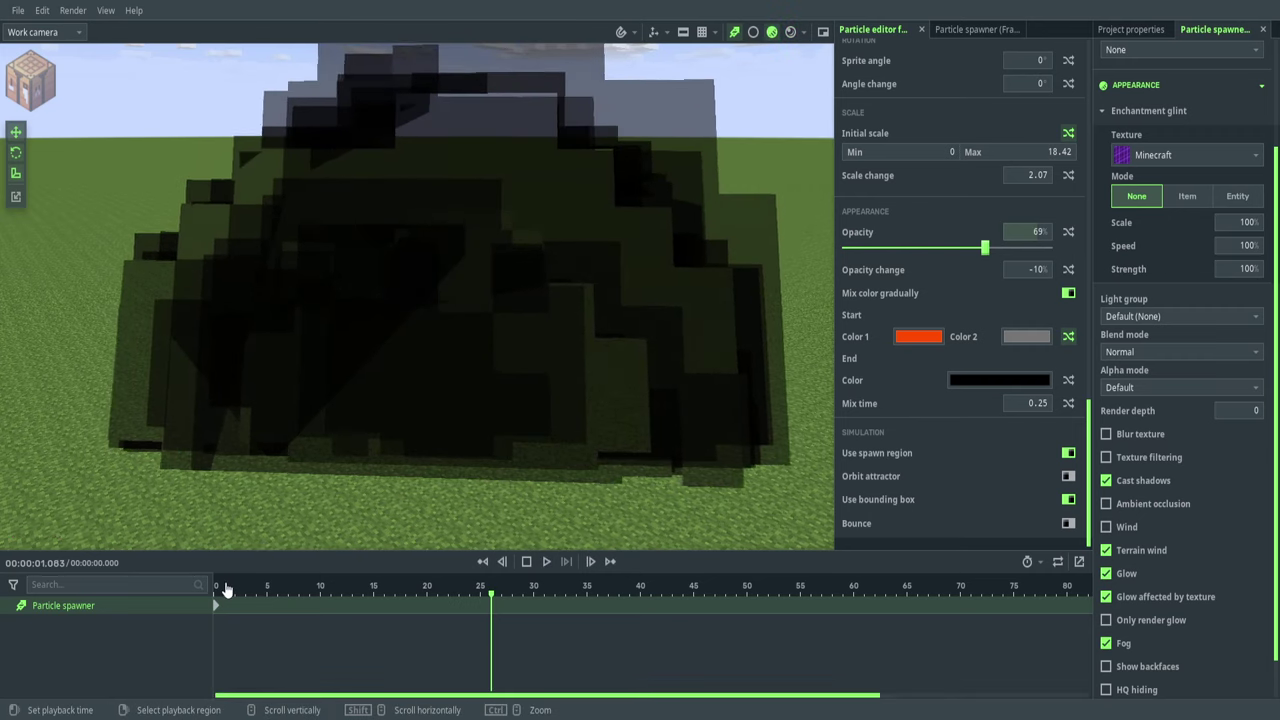
left_click(226, 590)
- Change the Smoke emitter's starting Color 1 to orange, RGB 255, 111, 0, and replay the burst
left_click(912, 337)
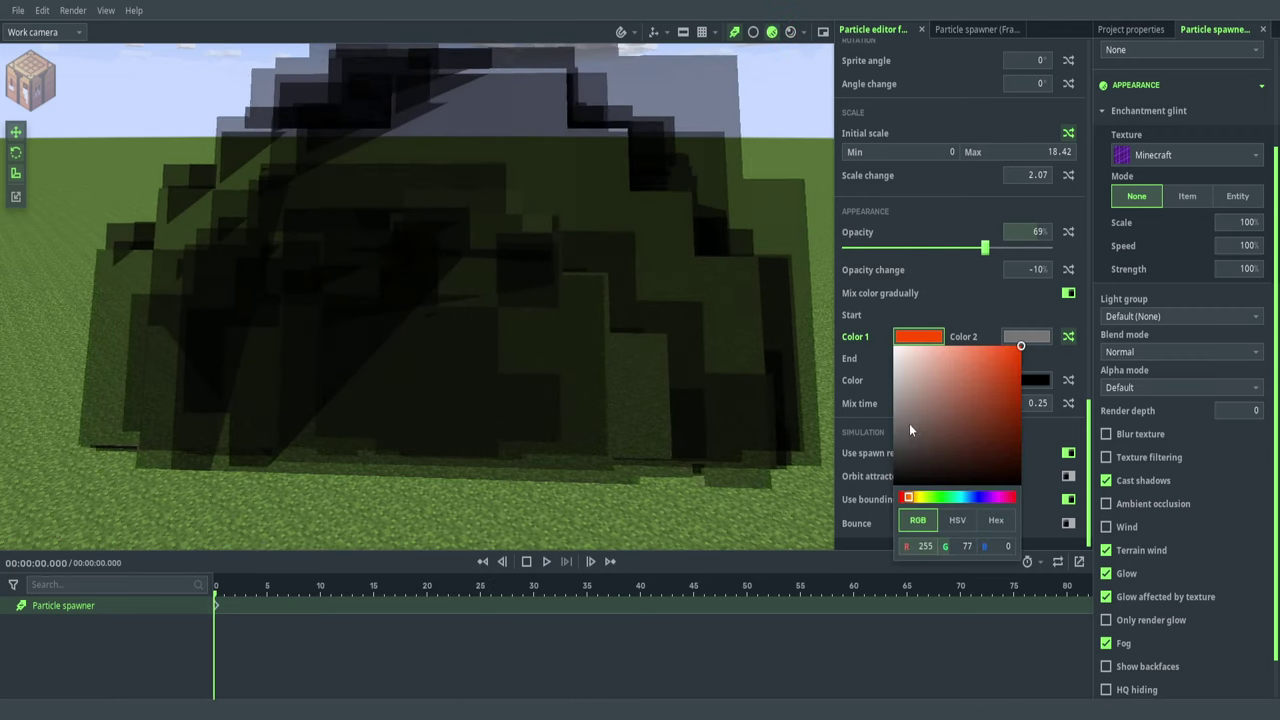
left_click(910, 497)
key("space")
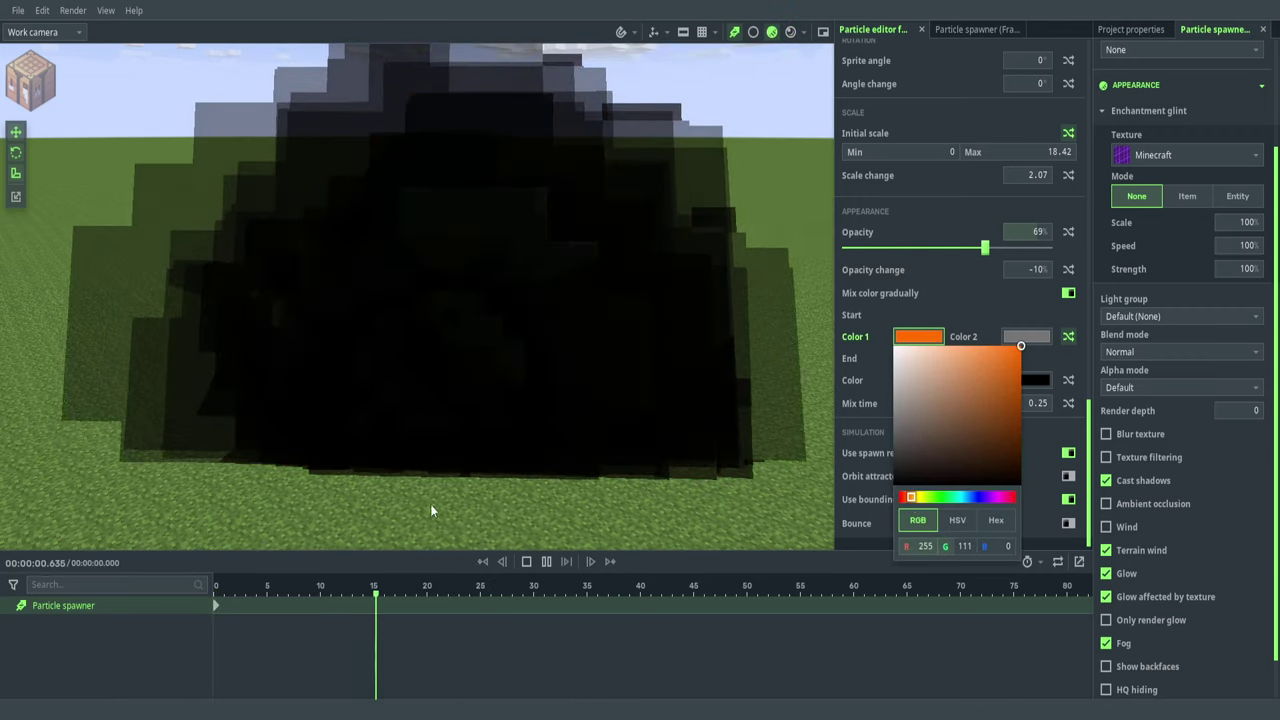
left_click(222, 590)
key("space")
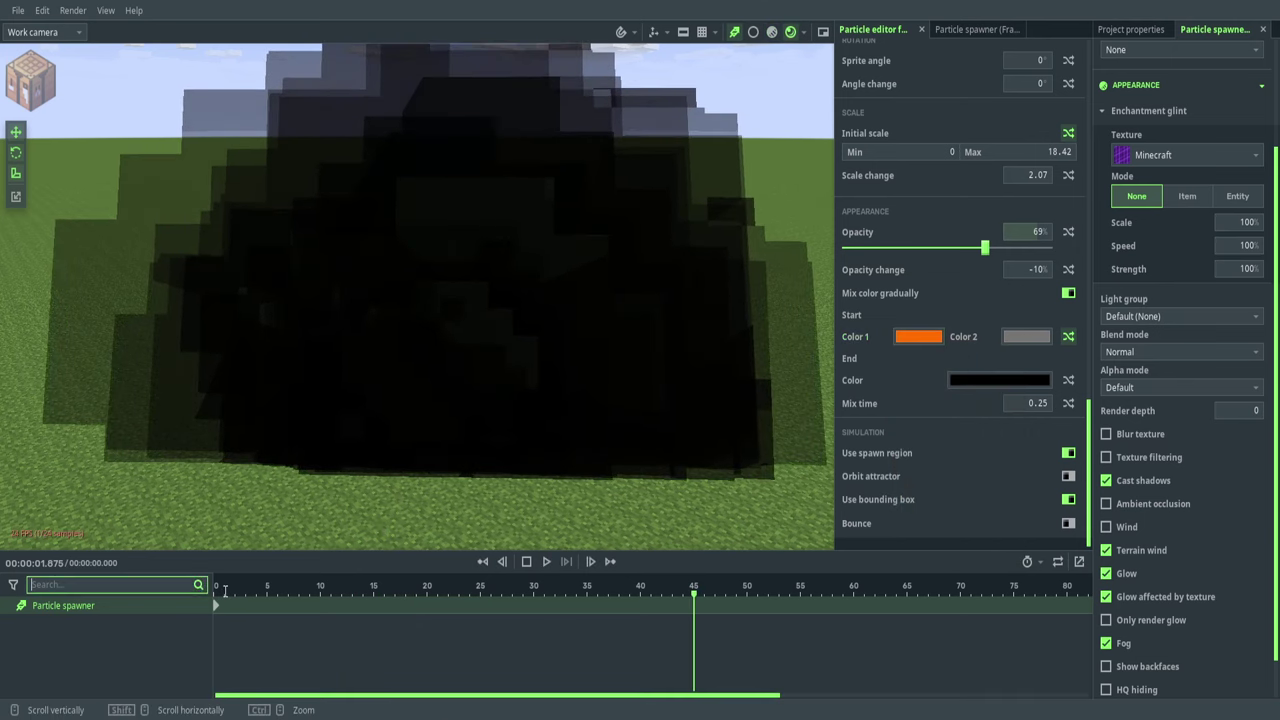
- Replay the orange burst from the start in the rendered view and rewind the timeline
left_click_drag(219, 590, 142, 593)
key("space")
key("space")
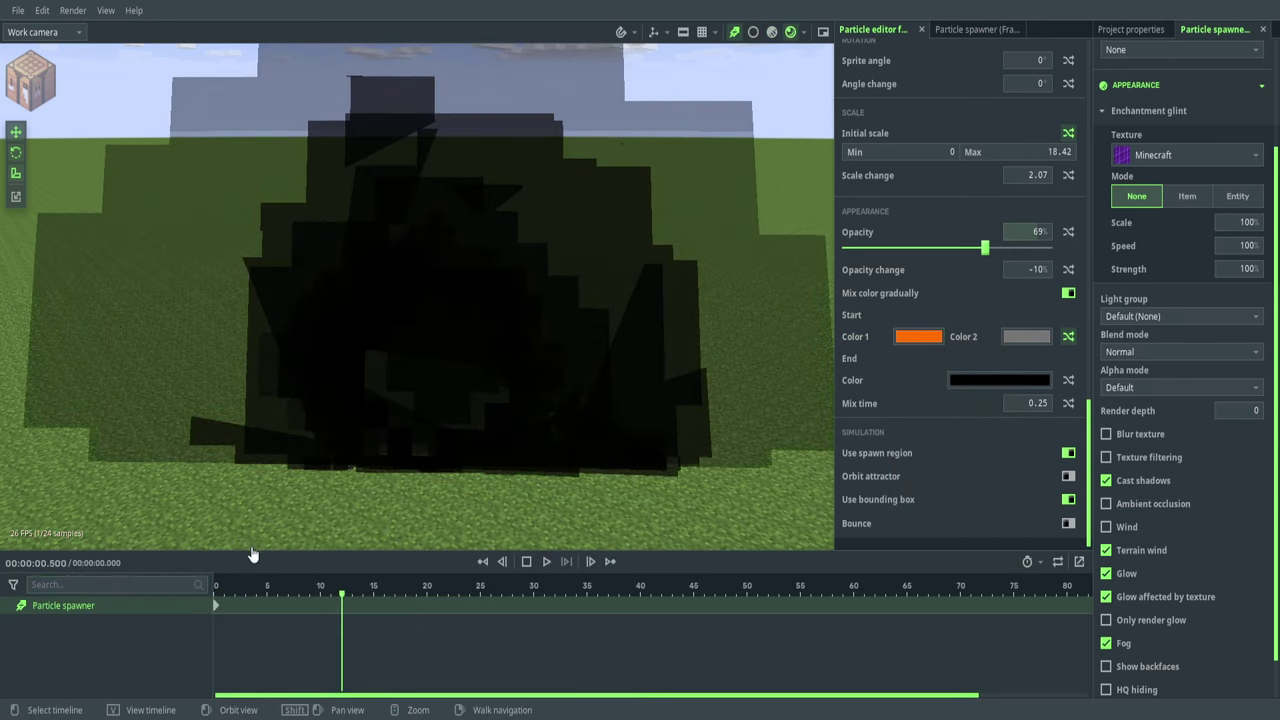
left_click_drag(246, 591, 208, 591)
- Return the viewport to shaded mode, pull back from the smoke, and show the particle spawner's gizmos again
key("F5")
right_click_drag(314, 351, 314, 349)
key("s")
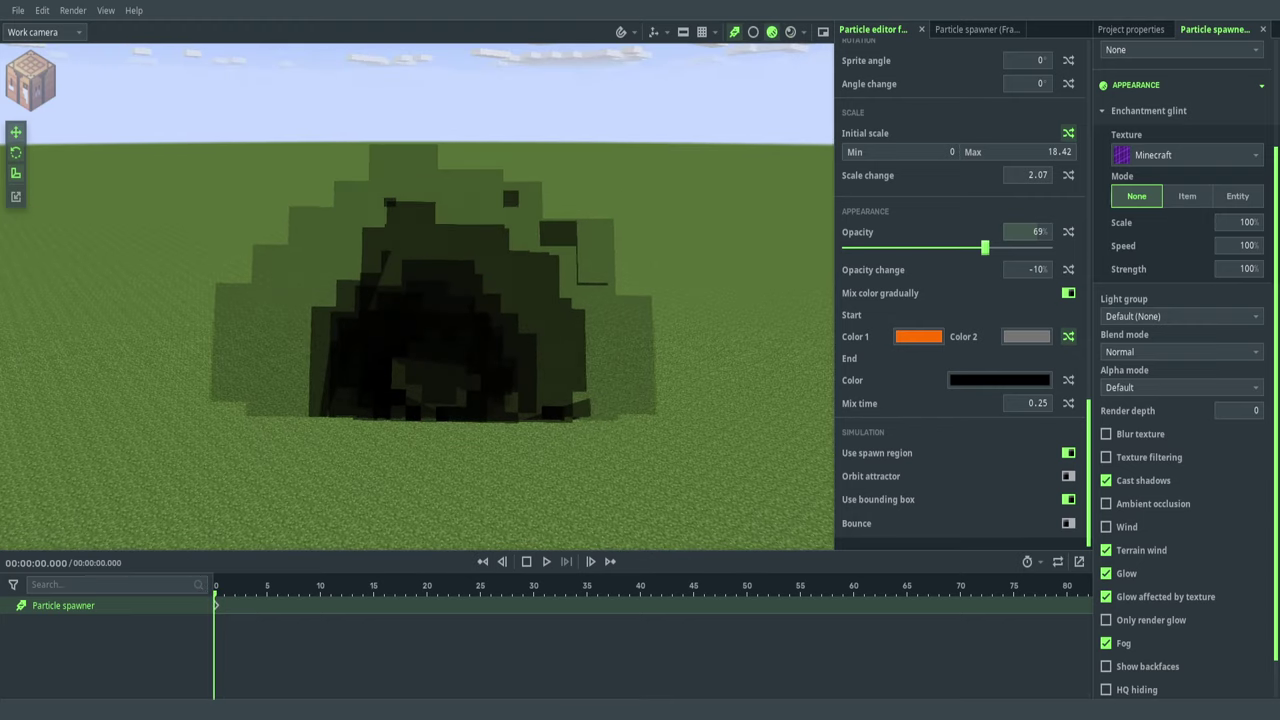
left_click(653, 32)
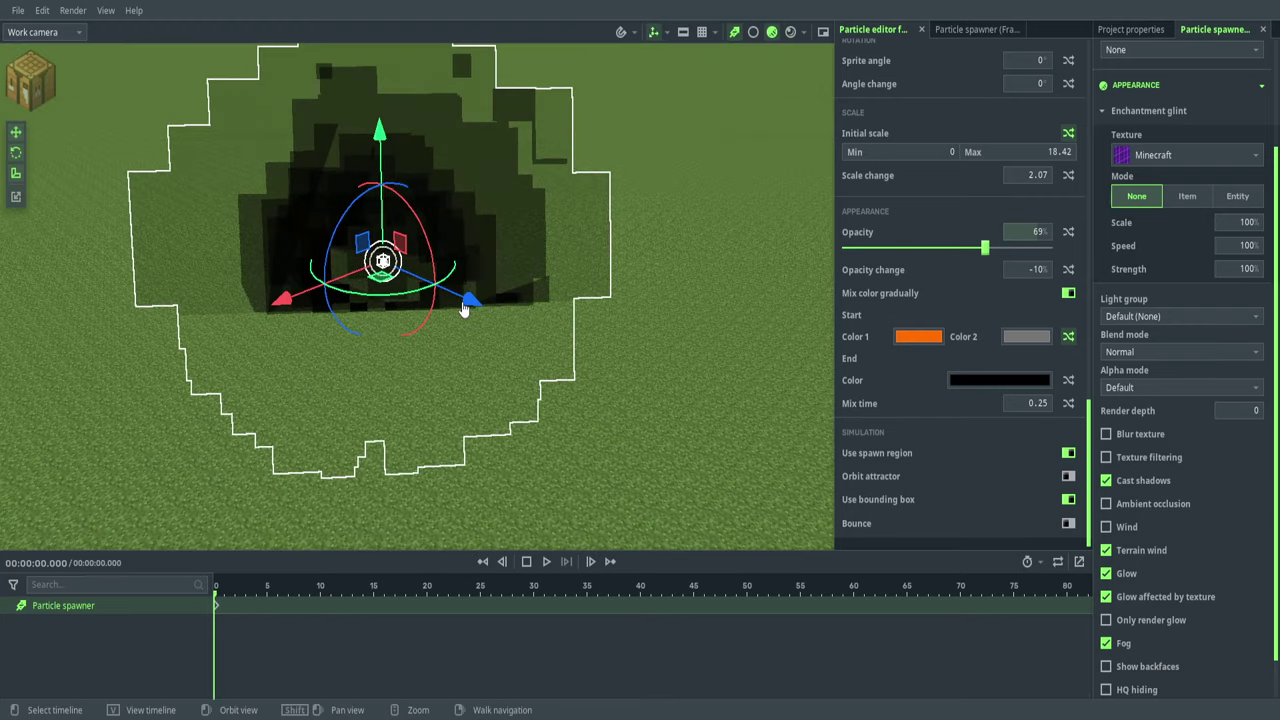
- Set the Smoke emitter's scale change to 32.6 and opacity change to -66.5%, replaying the burst from a closer angle
left_click_drag(608, 370, 833, 488)
right_click_drag(170, 442, 244, 470)
key("space")
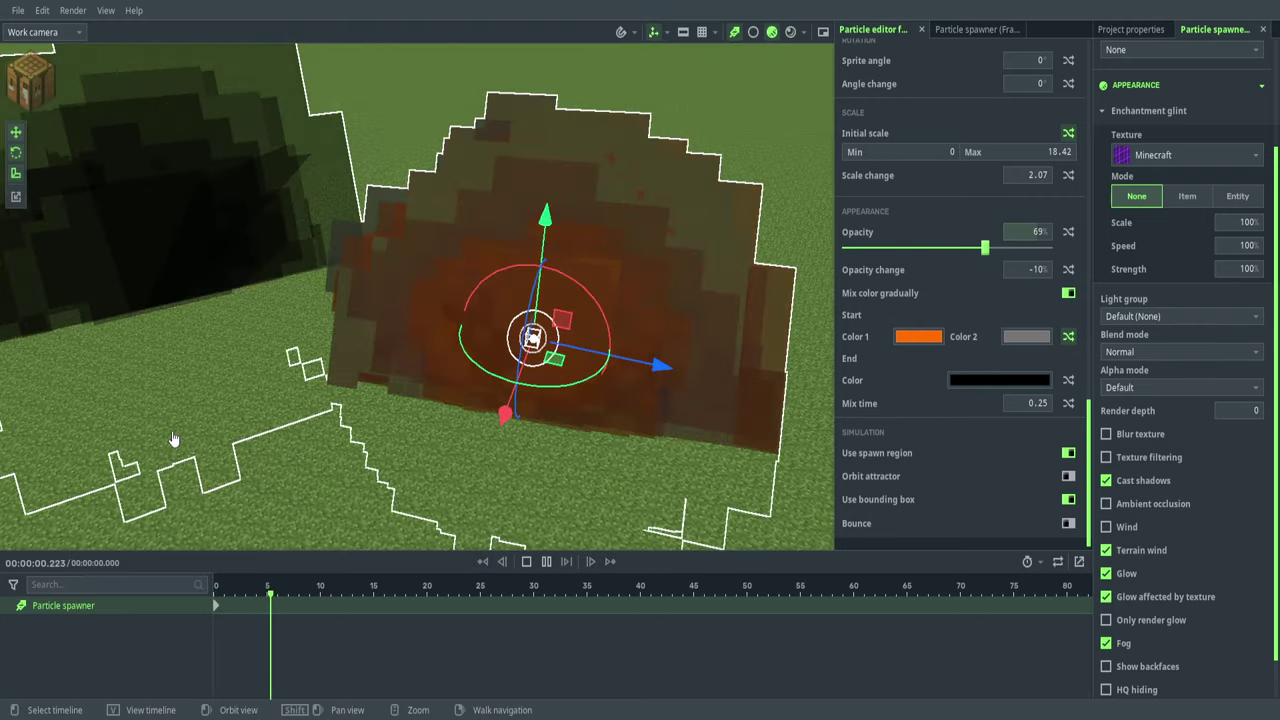
left_click_drag(244, 591, 136, 623)
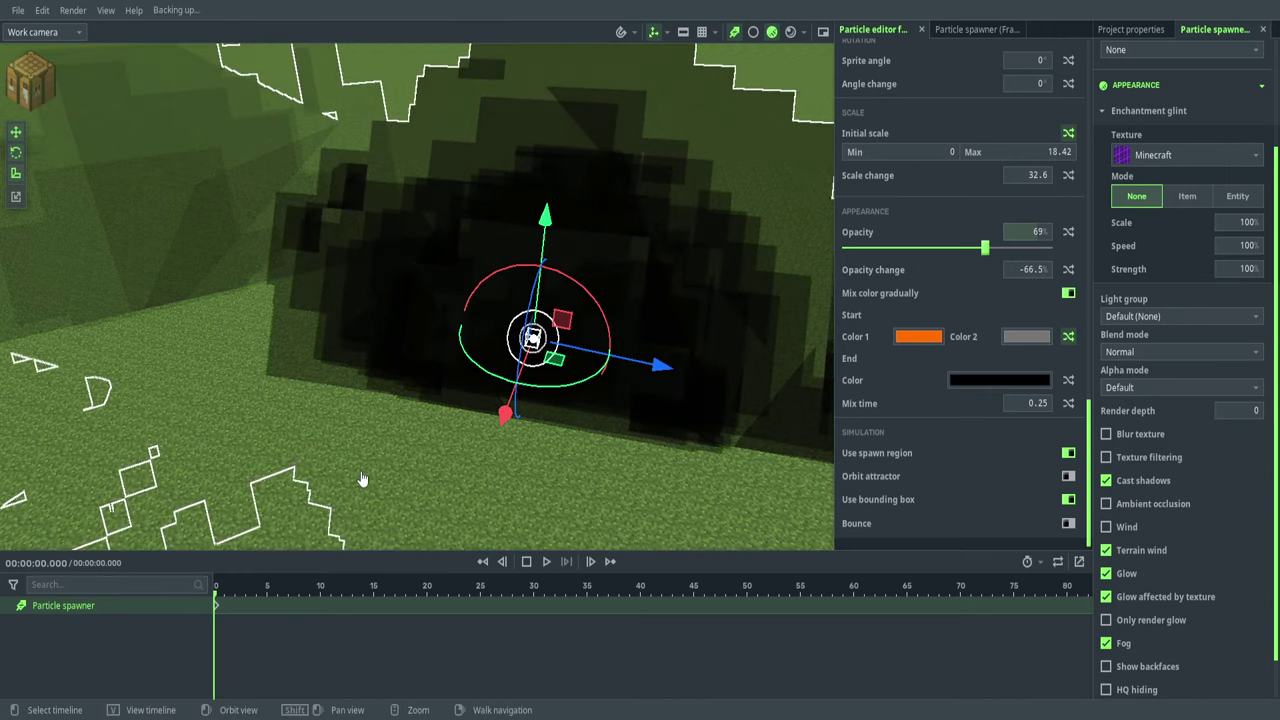
middle_click_drag(363, 480, 584, 138)
key("space")
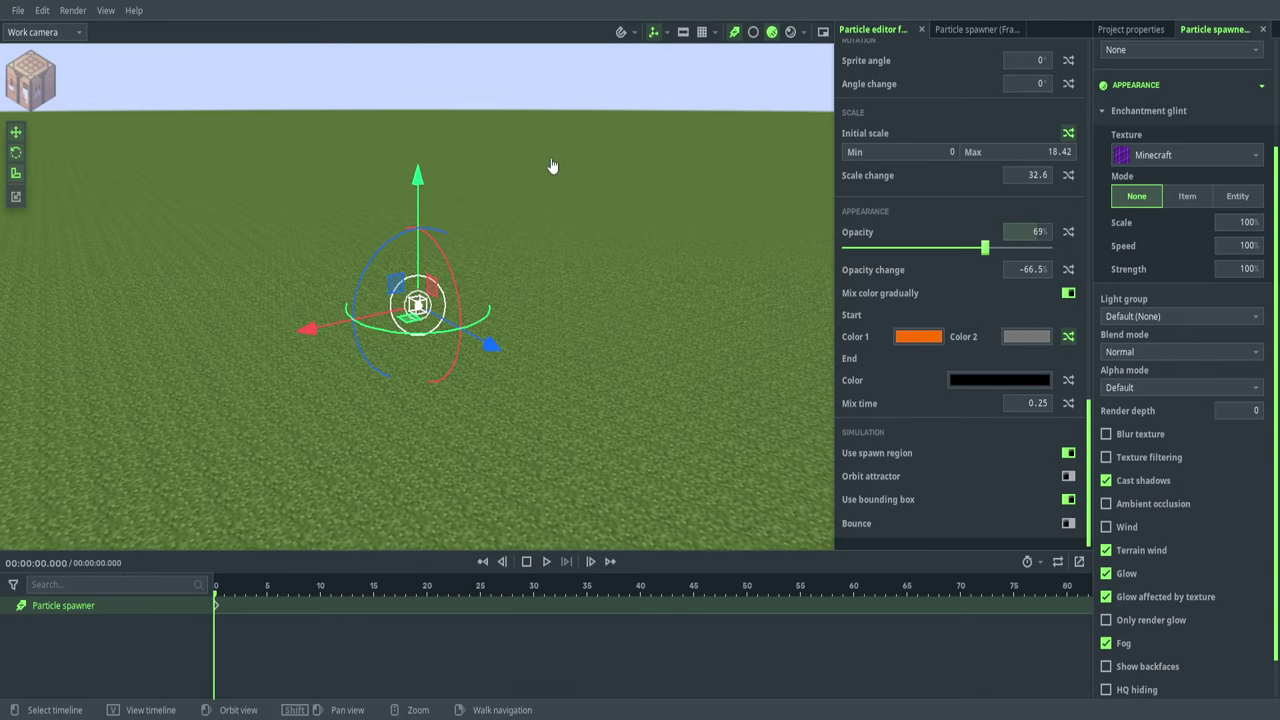
- Deselect the spawner and replay the burst in the rendered view from a low angle with the sky visible
right_click_drag(556, 171, 577, 213)
left_click(577, 213)
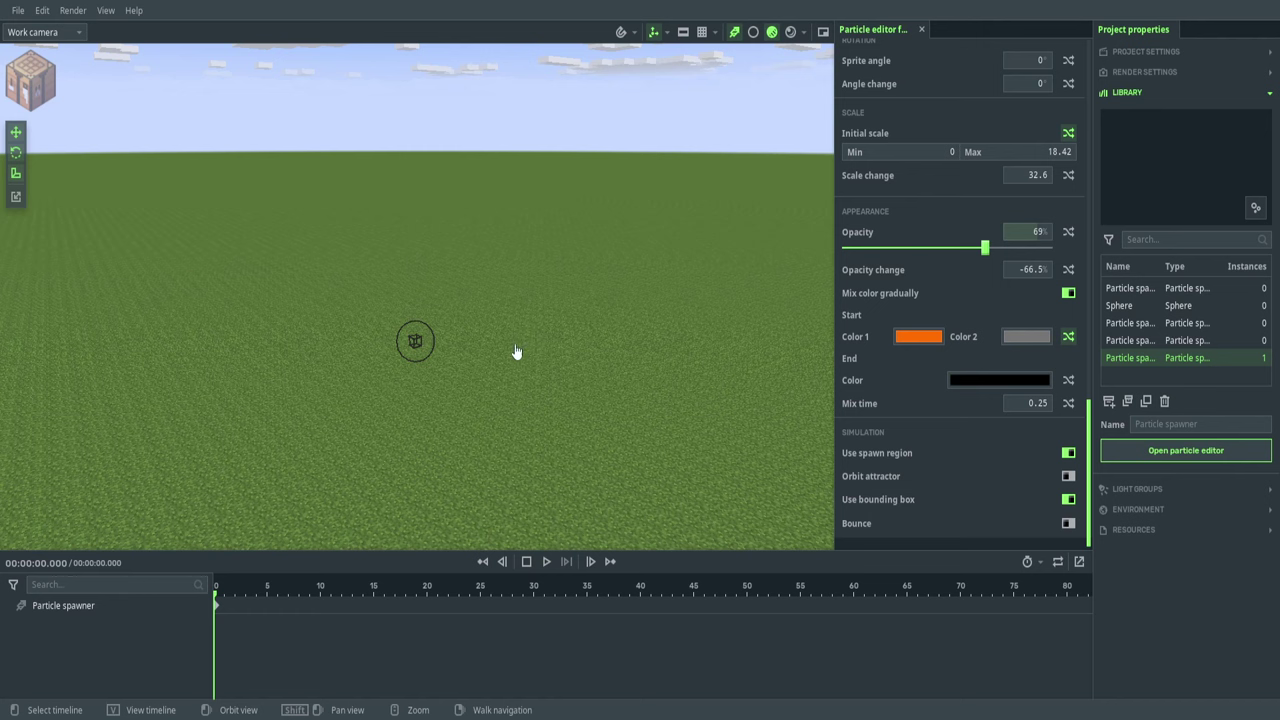
right_click_drag(535, 249, 588, 279)
key("w")
key("F5")
key("s")
key("space")
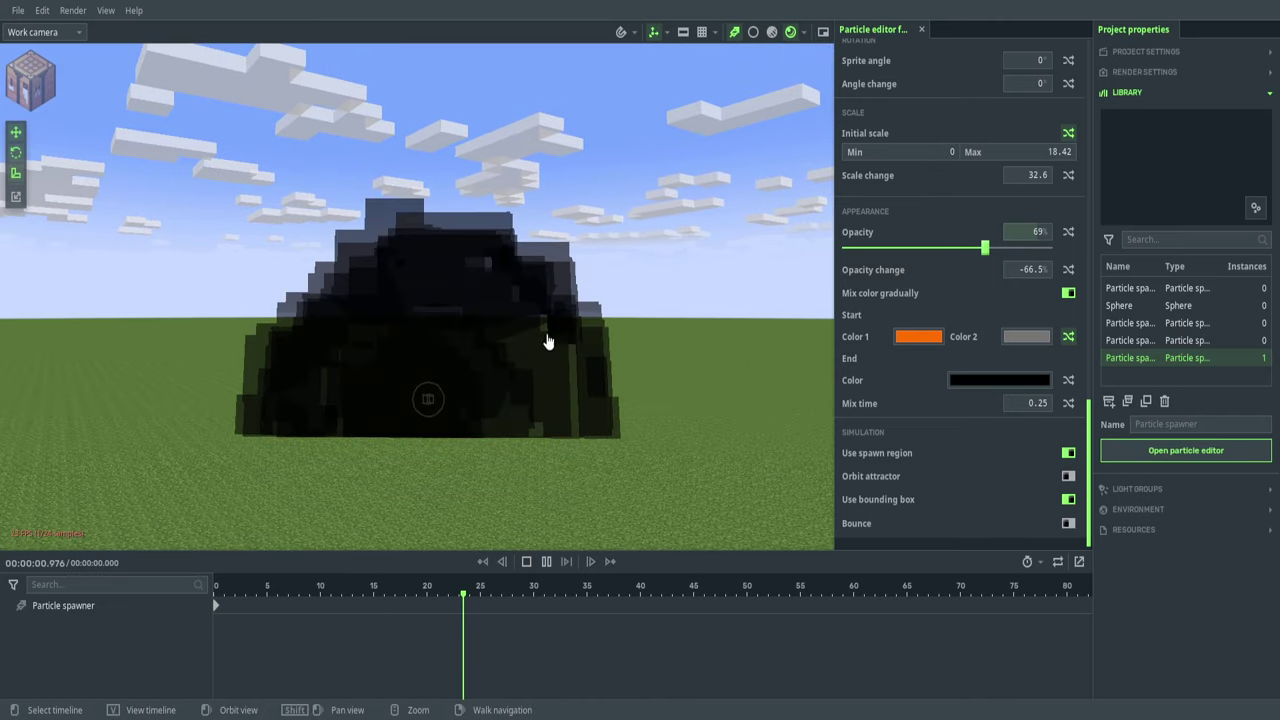
key("space")
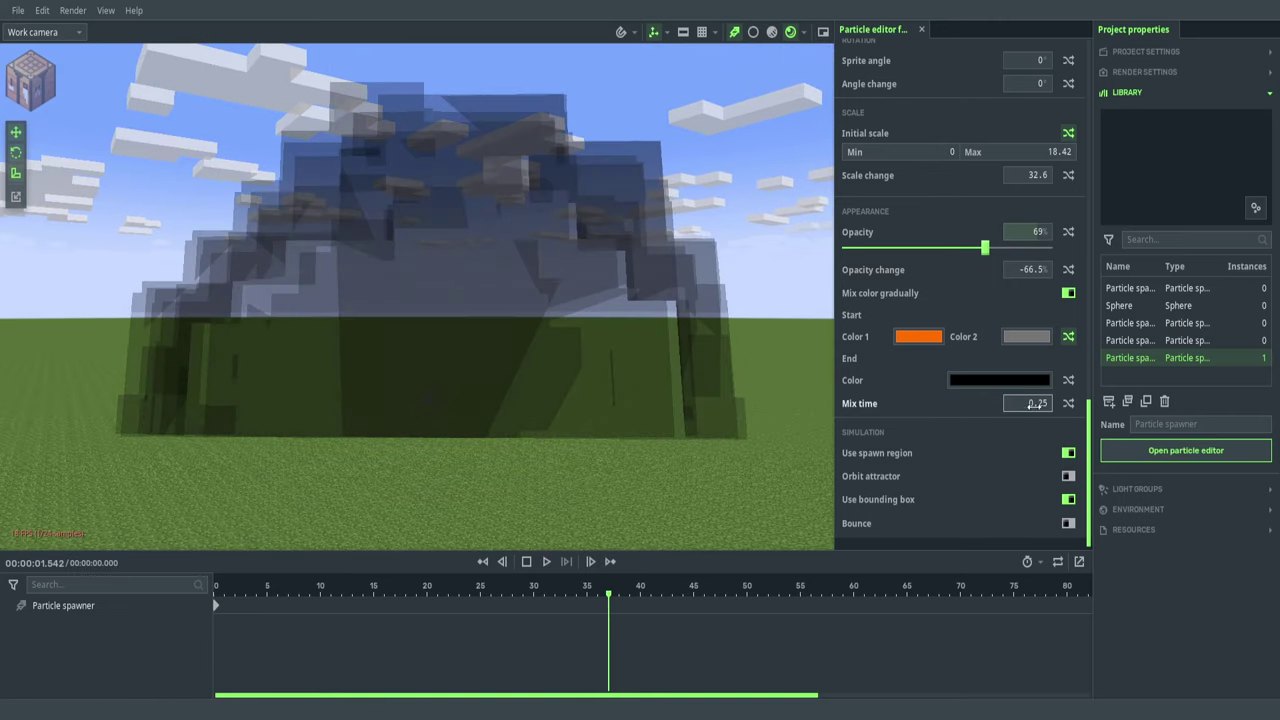
- Set the color mix time to 0.2 and replay the burst from the start of the timeline
left_click(1046, 405)
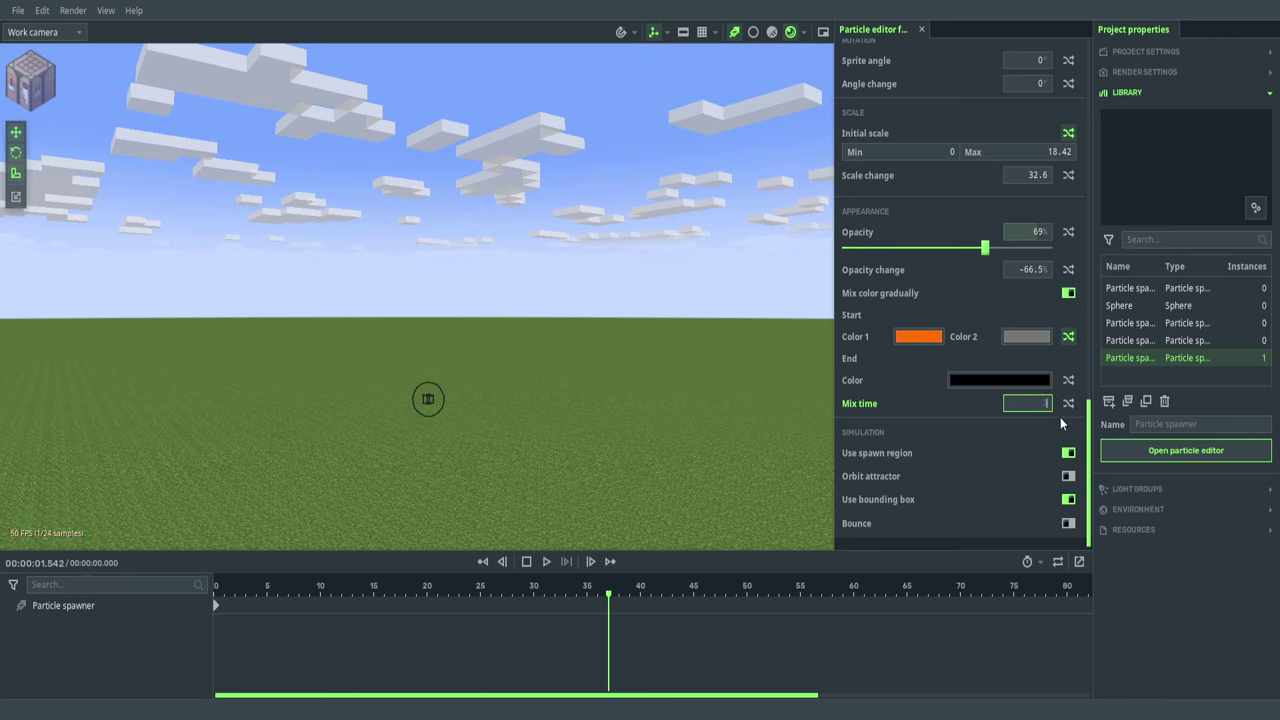
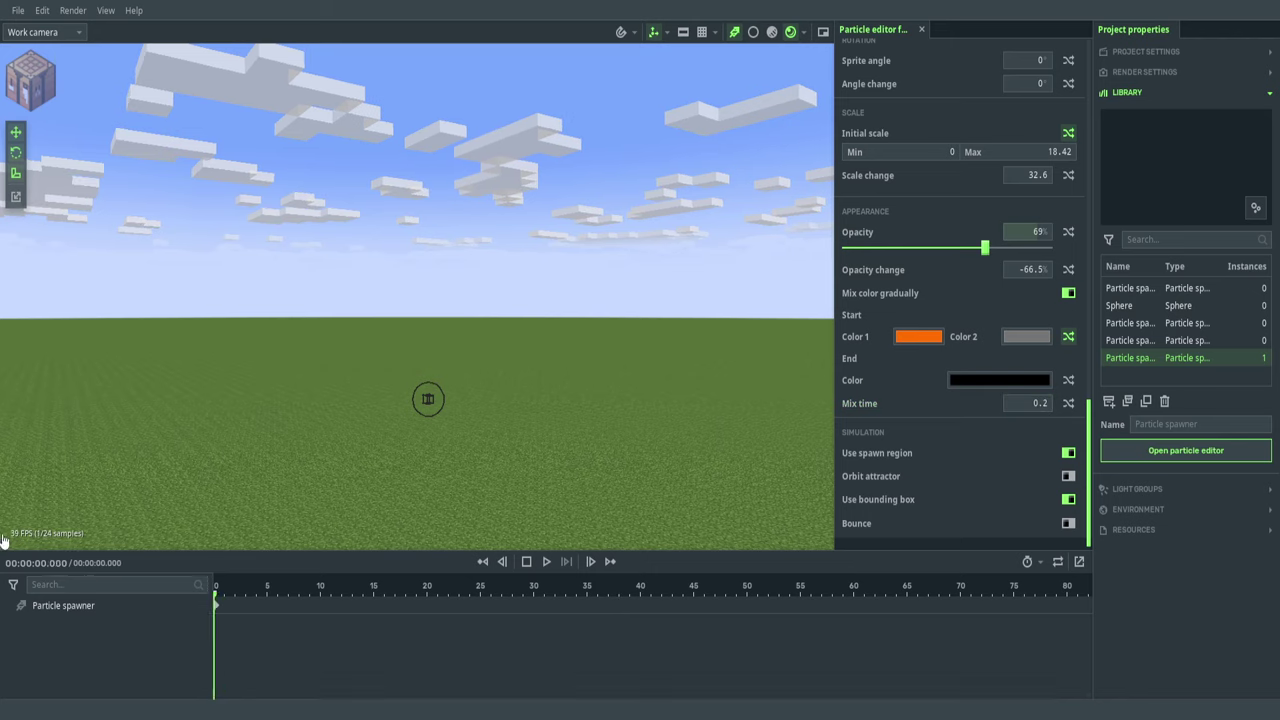
key("space")
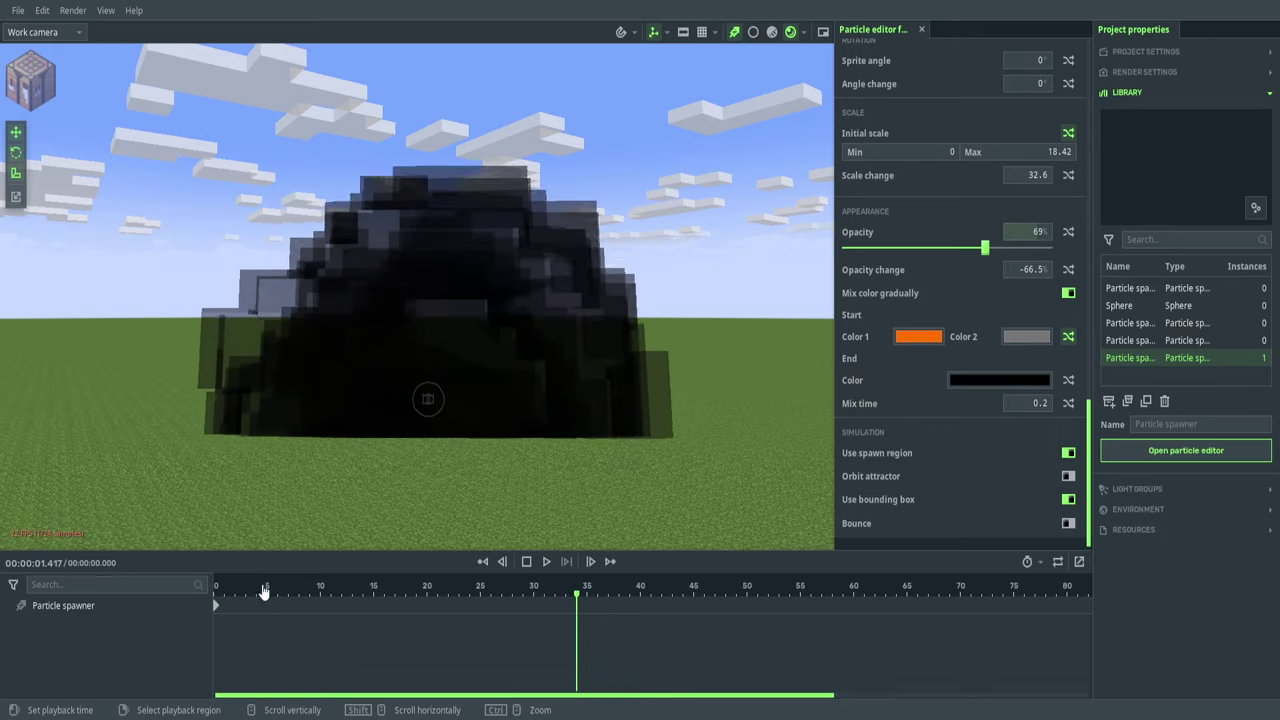
left_click_drag(263, 592, 215, 590)
key("space")
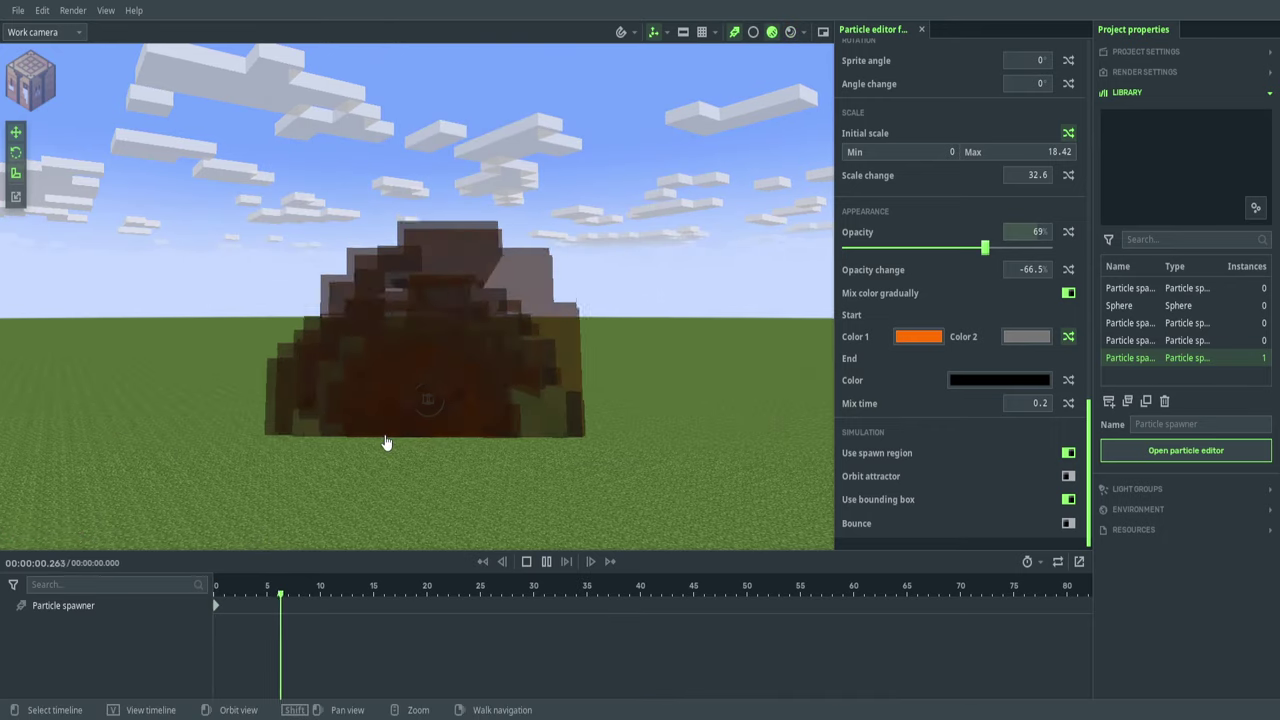
key("space")
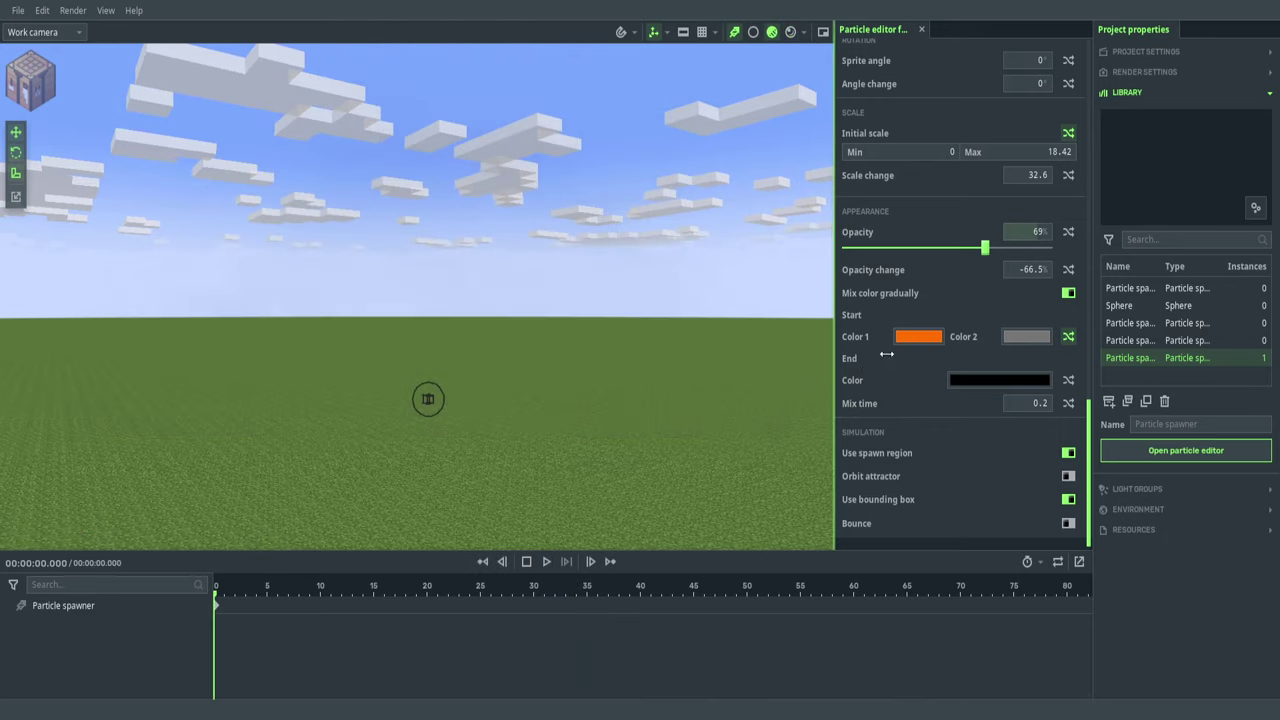
- Change the Smoke emitter's starting Color 2 to red and replay the burst from the start
left_click(1022, 348)
mouse_move(1003, 423)
left_mouse_down()
mouse_move(1003, 488)
mouse_move(1001, 438)
mouse_move(925, 449)
left_mouse_up()
left_click(732, 283)
key("space")
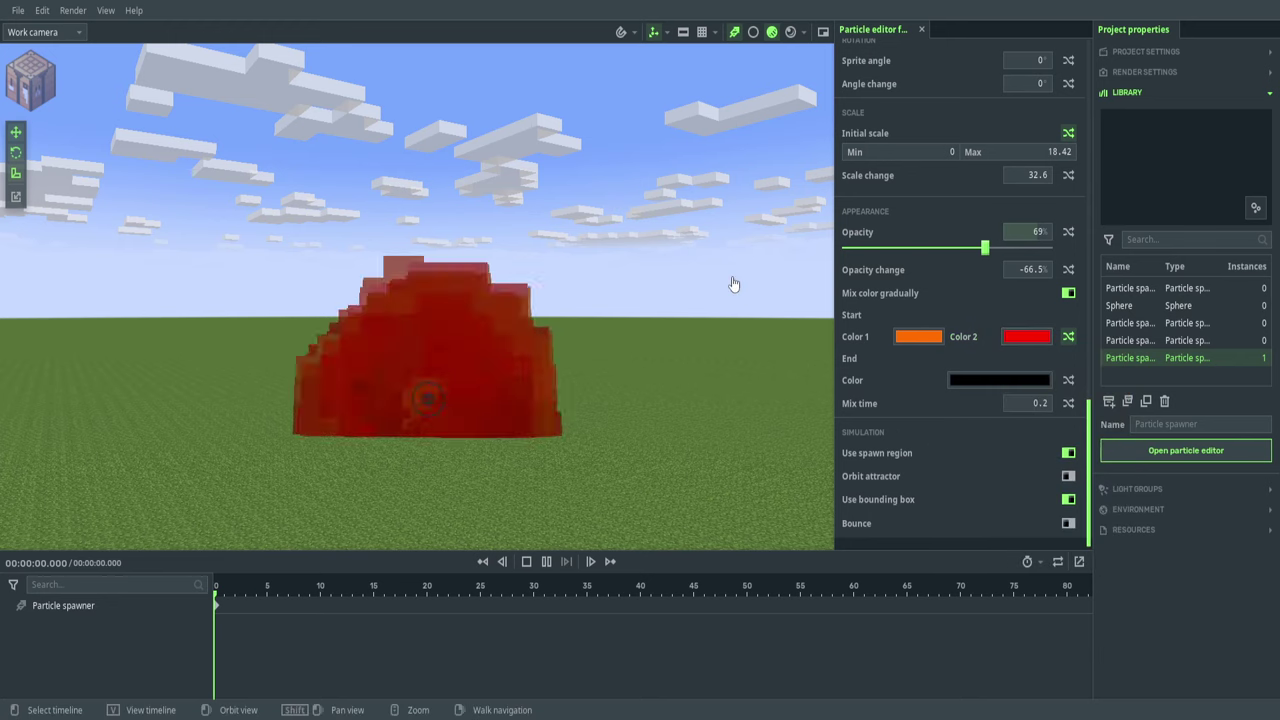
key("space")
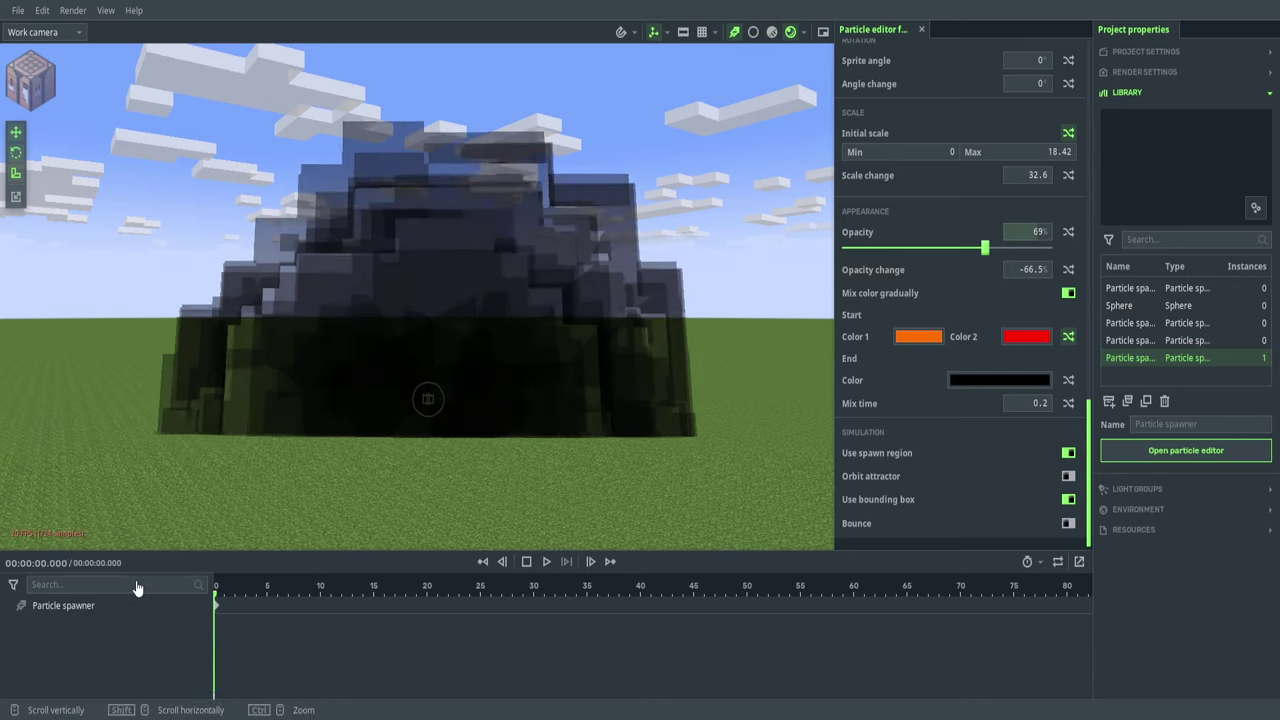
key("space")
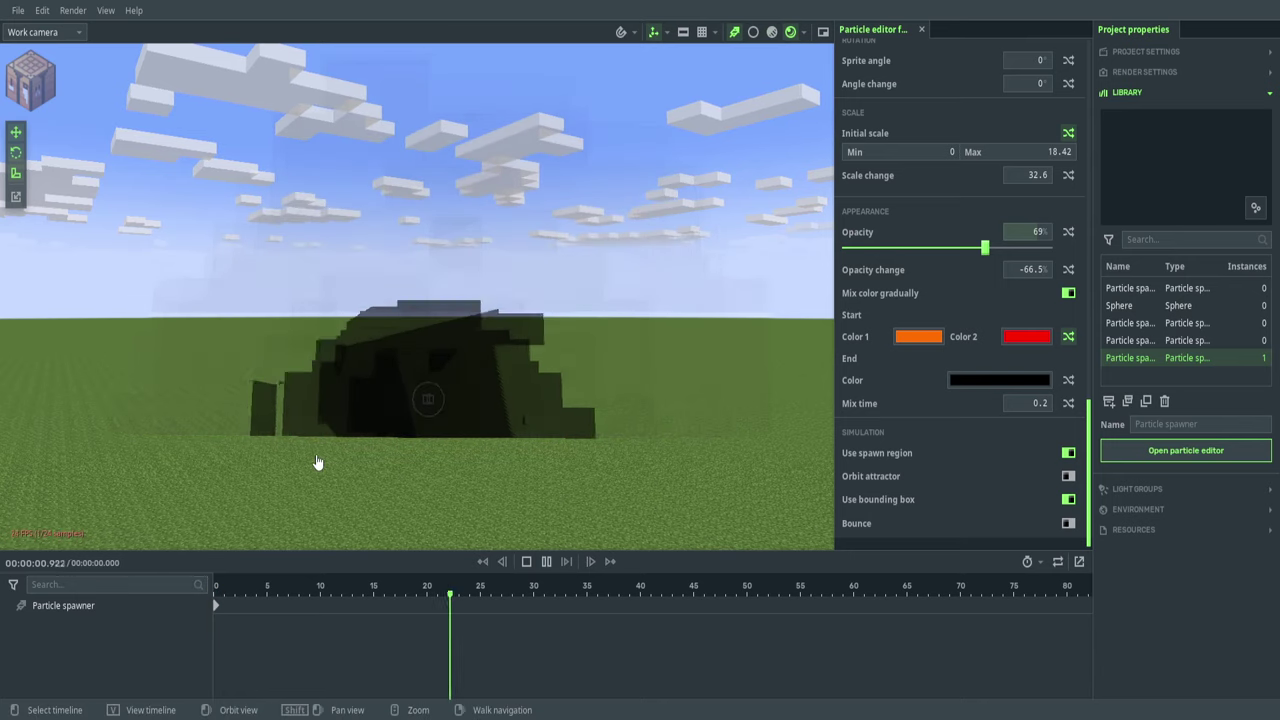
key("space")
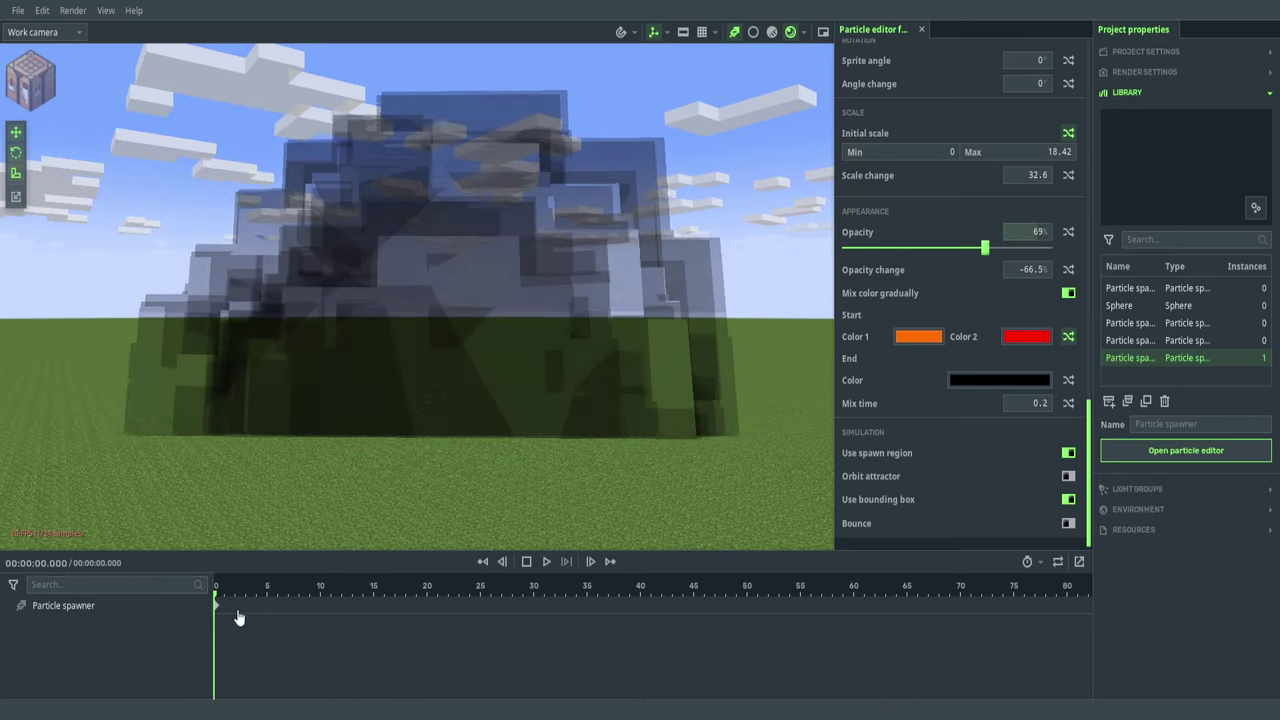
- Select the particle spawner, enable Show backfaces, set its render depth to 5, and replay the burst
left_click(237, 606)
scroll(1164, 592, "down", 1)
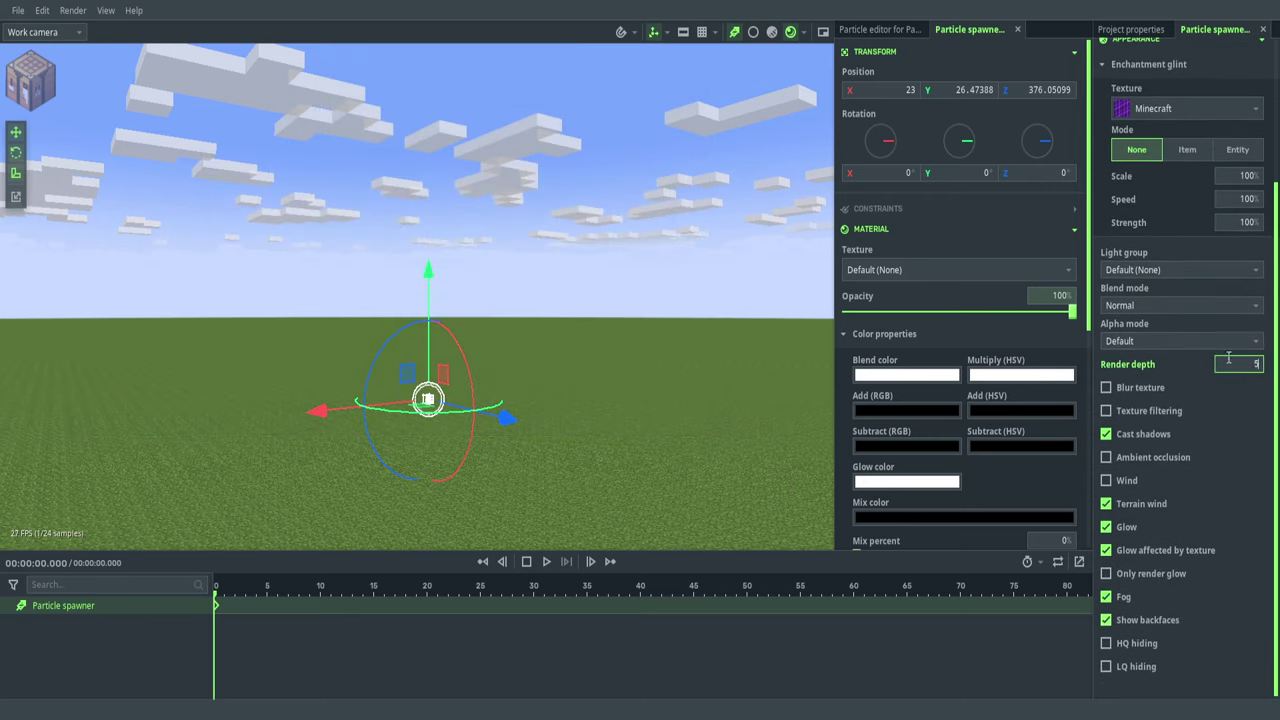
key("space")
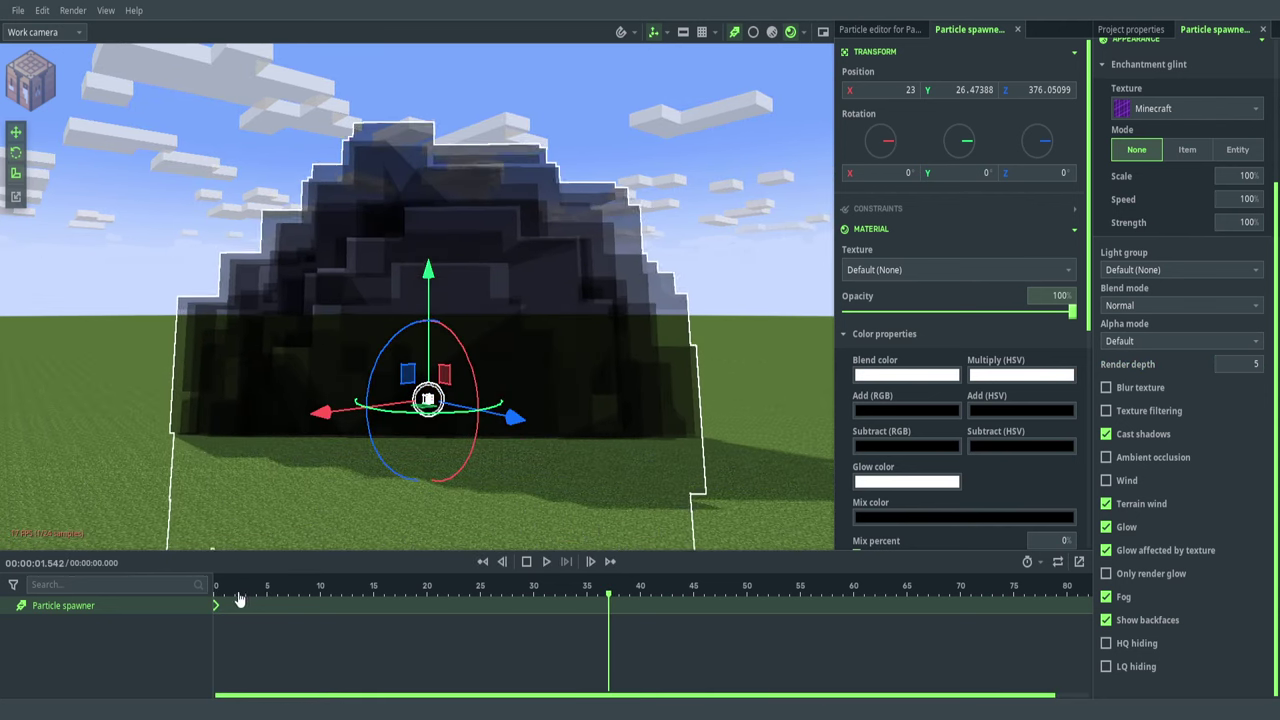
key("space")
- Try a sprite angle of 108.4° with an angle change of -64.6°, play the burst, and rewind
left_click(878, 29)
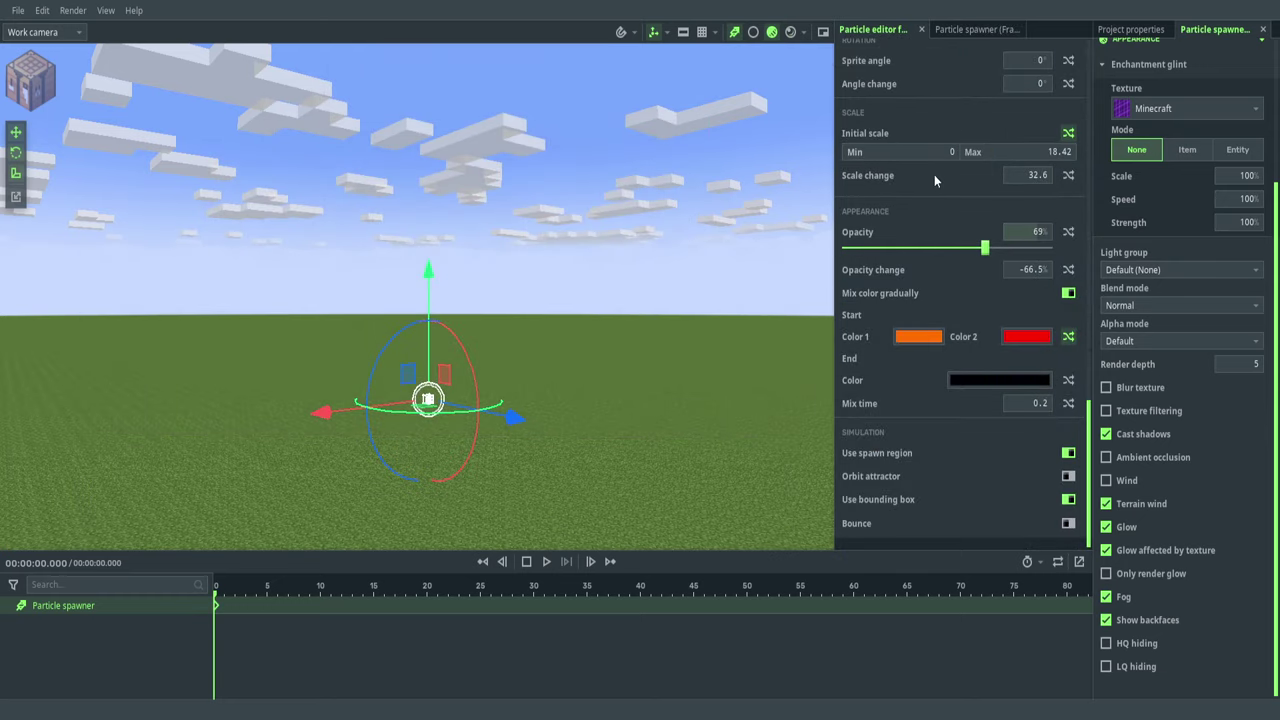
scroll(960, 200, "up", 5)
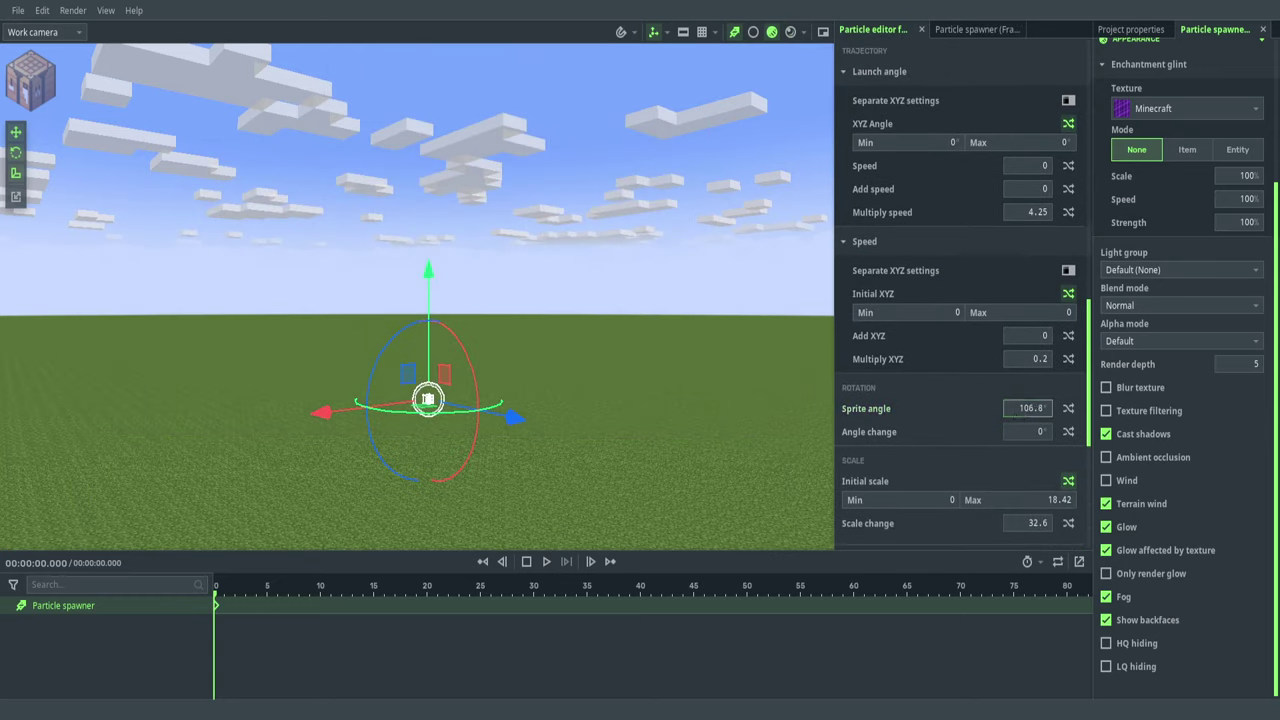
key("space")
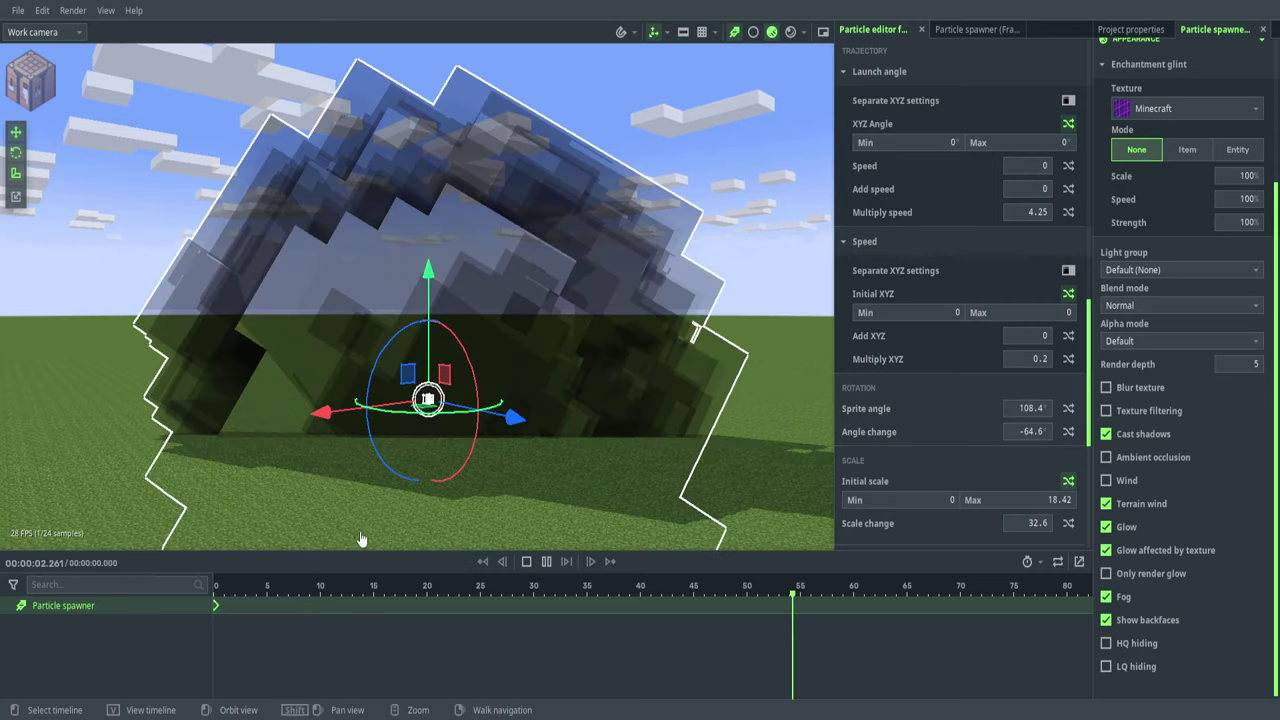
key("space")
left_click_drag(322, 595, 53, 583)
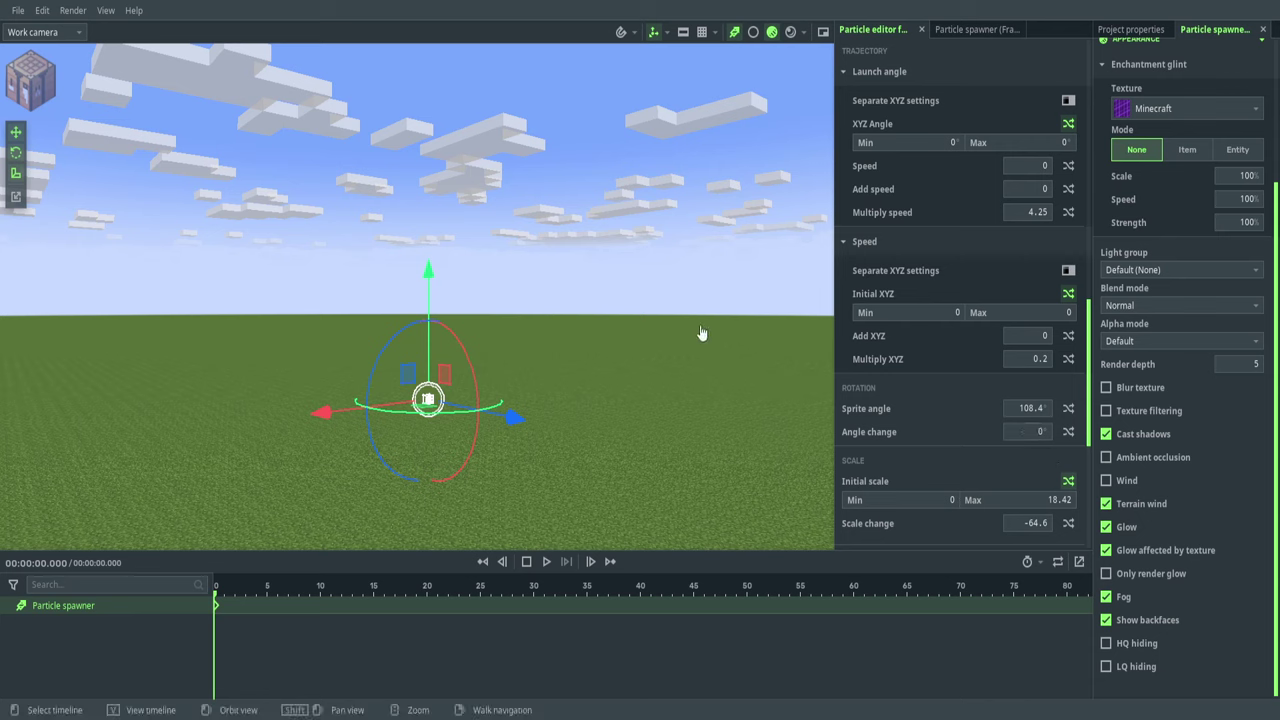
- Try an angle change of 0° with a scale change of -64.6, play the burst, and rewind
key("space")
key("space")
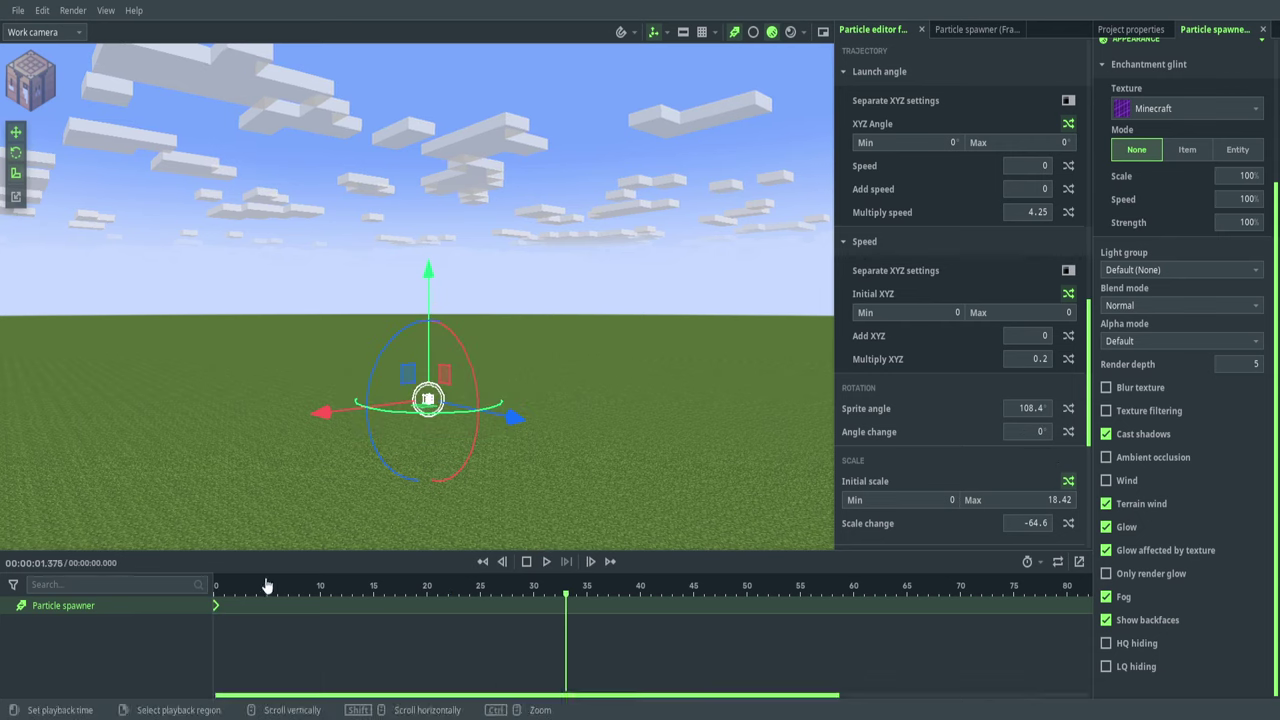
left_click_drag(264, 588, 186, 588)
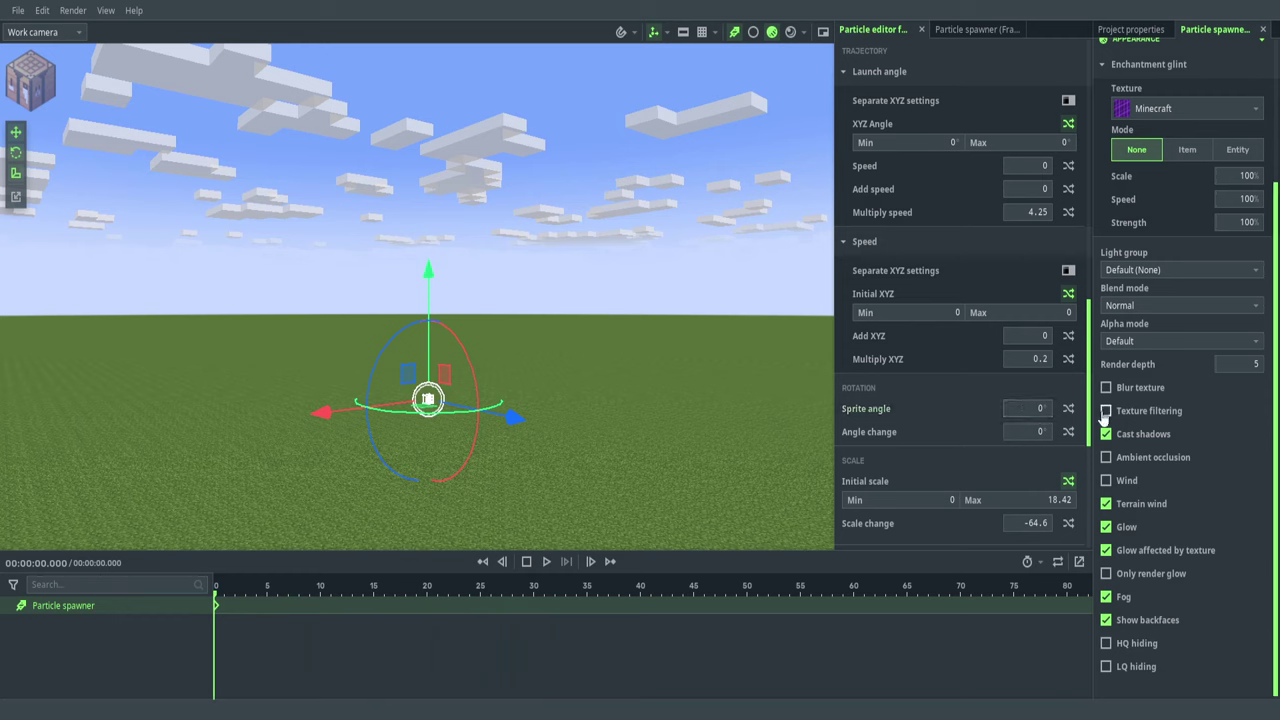
- Try a sprite angle of 0° with an angle change of 21.3° and a scale change of 21.3, replaying the burst
key("Return")
key("space")
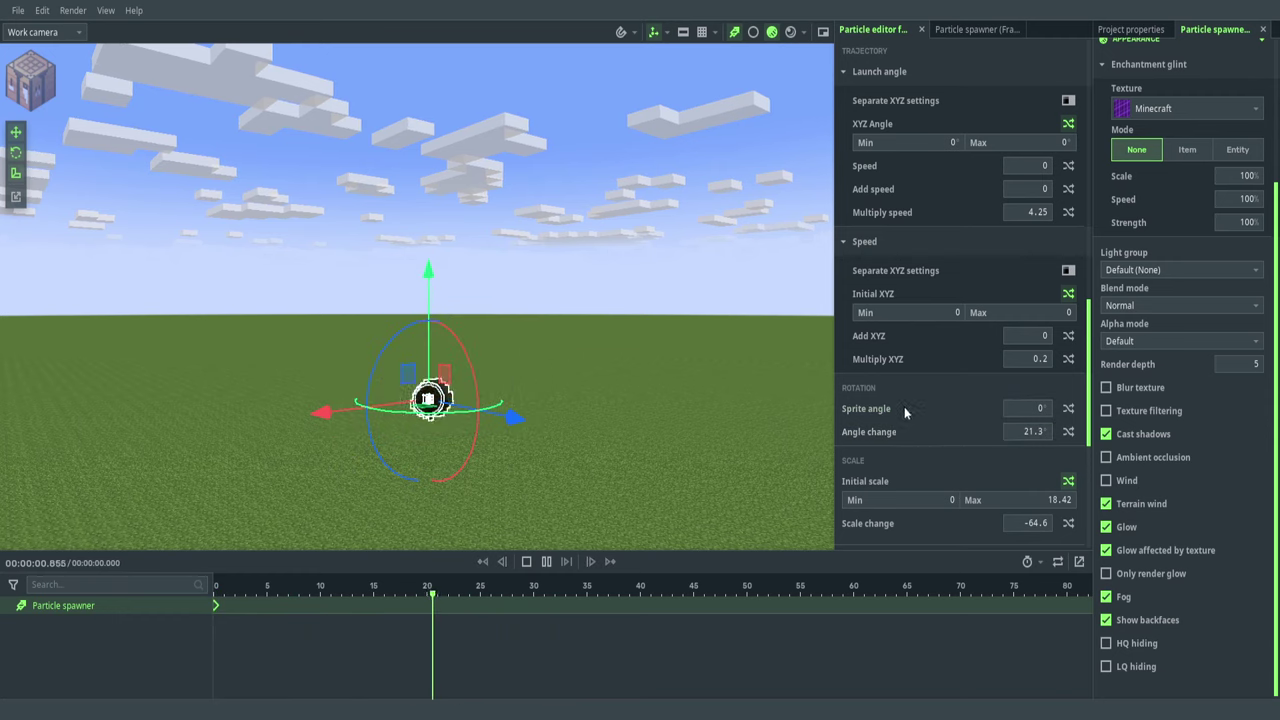
left_click_drag(308, 578, 184, 552)
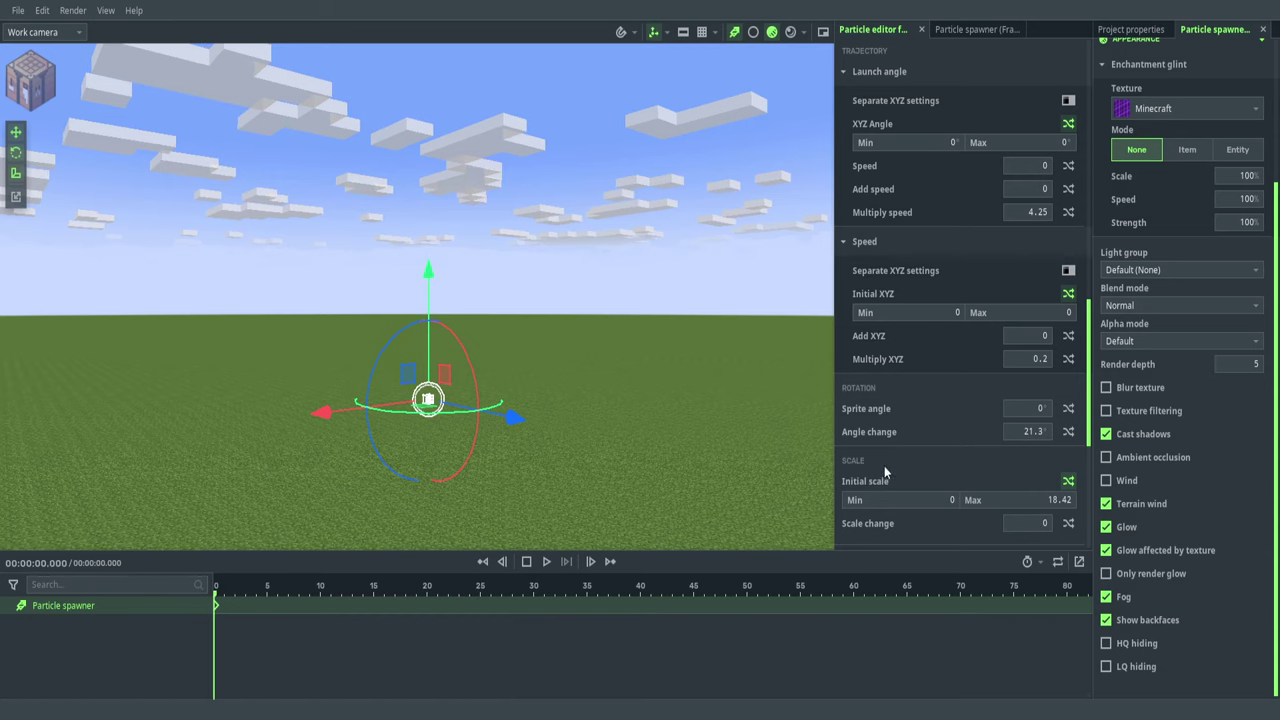
mouse_move(1028, 522)
left_mouse_down()
mouse_move(1039, 516)
mouse_move(1025, 520)
left_mouse_up()
key("space")
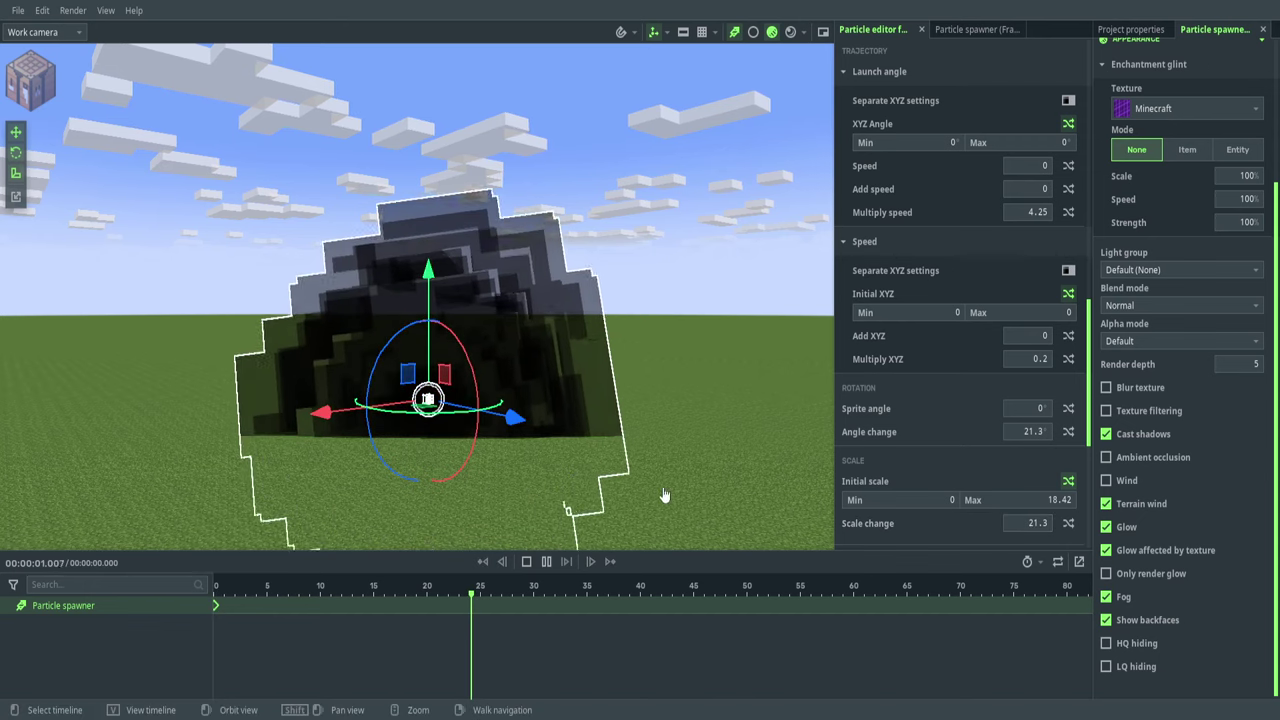
key("space")
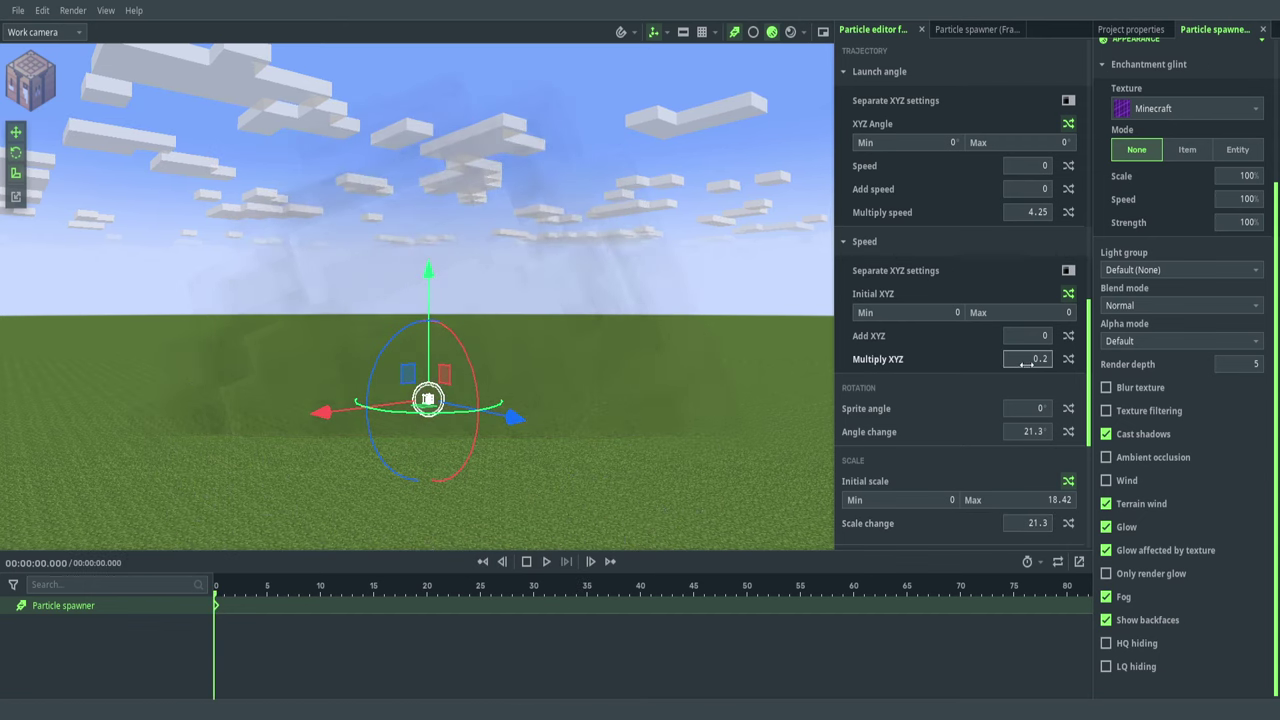
- Try an angle change of 100° on the Smoke emitter and replay the burst
left_click_drag(1027, 432, 1040, 432)
key("space")
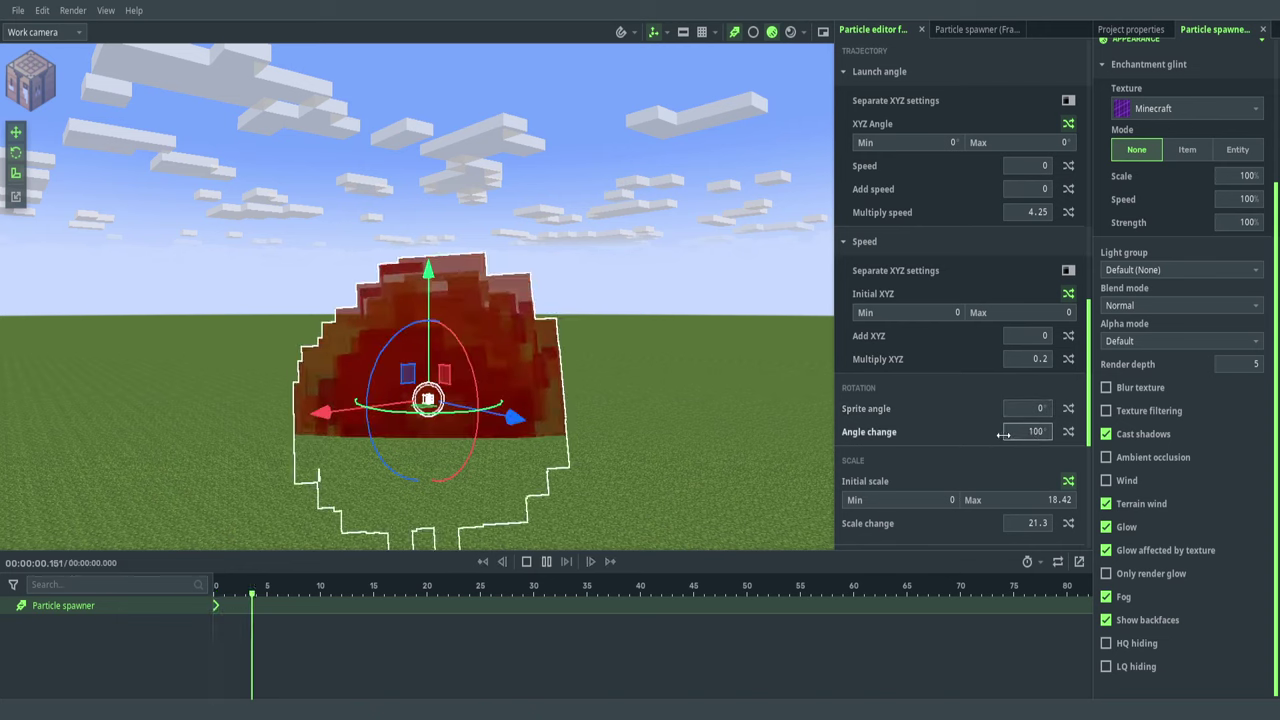
key("space")
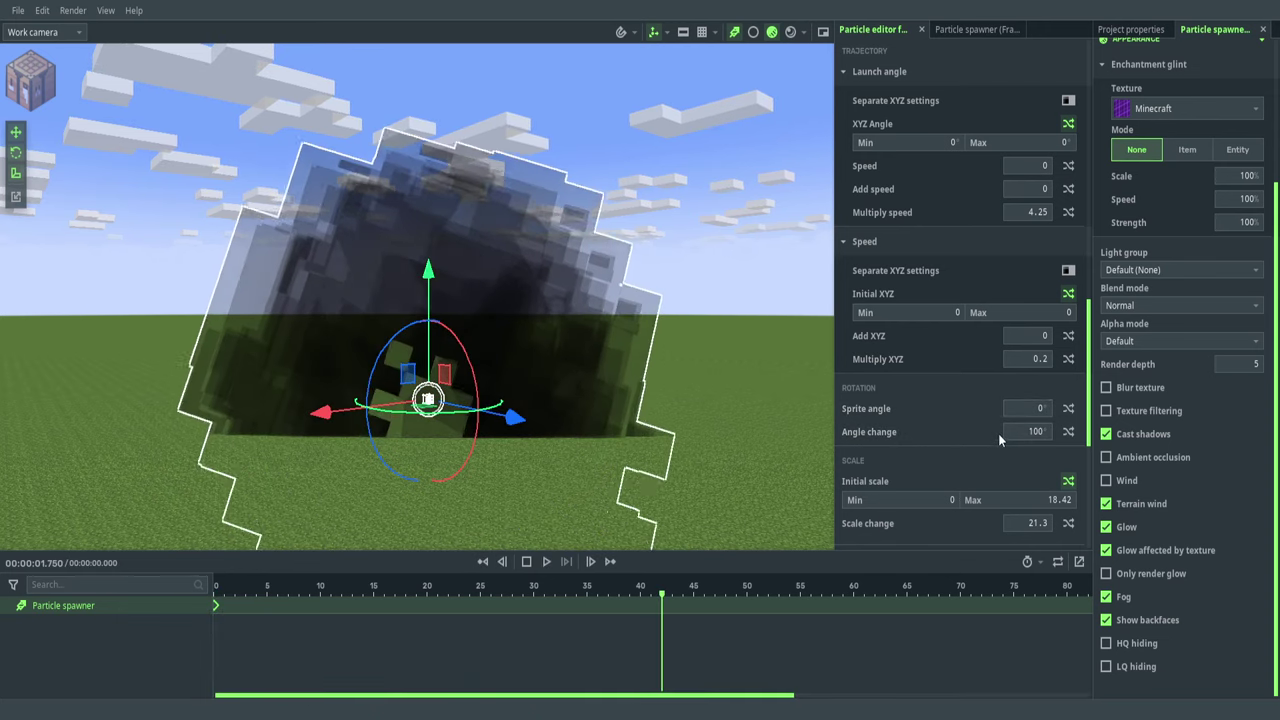
- Set the angle change to 0°, sprite angle to 23.8°, maximum initial scale to 20.16, and scale change to 62.98
left_click(1026, 433)
key("BackSpace")
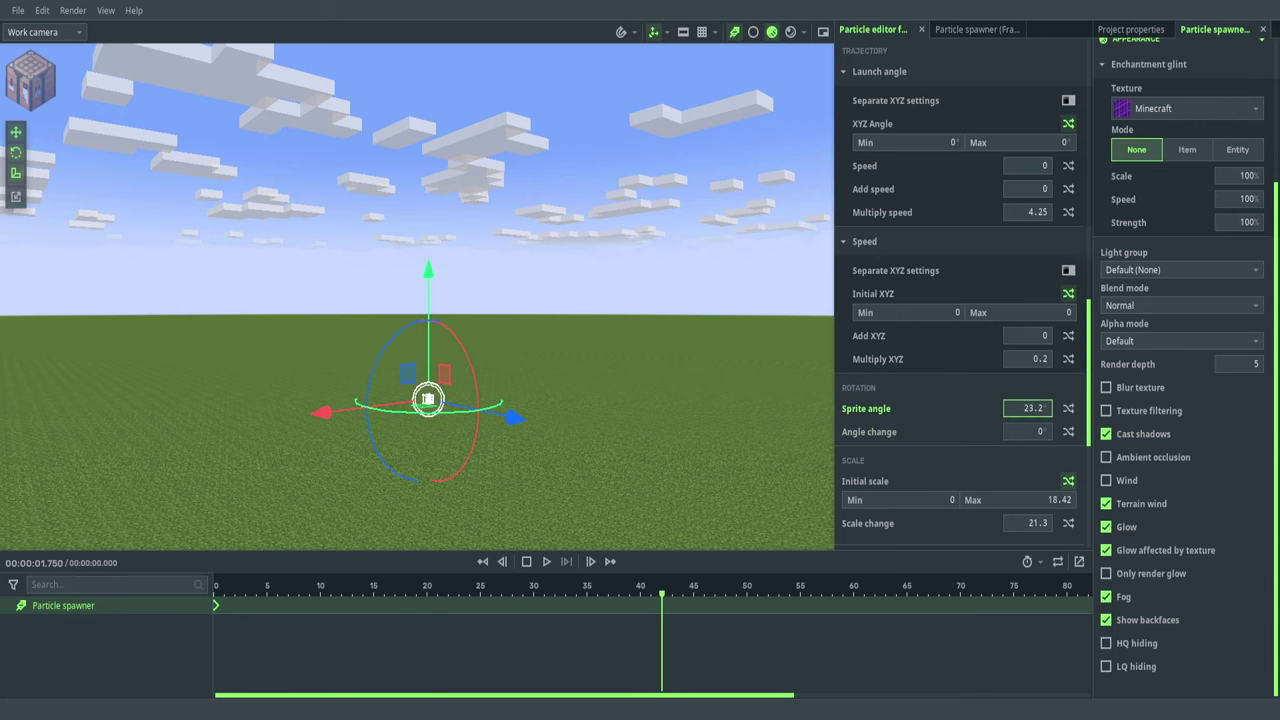
left_click(466, 324)
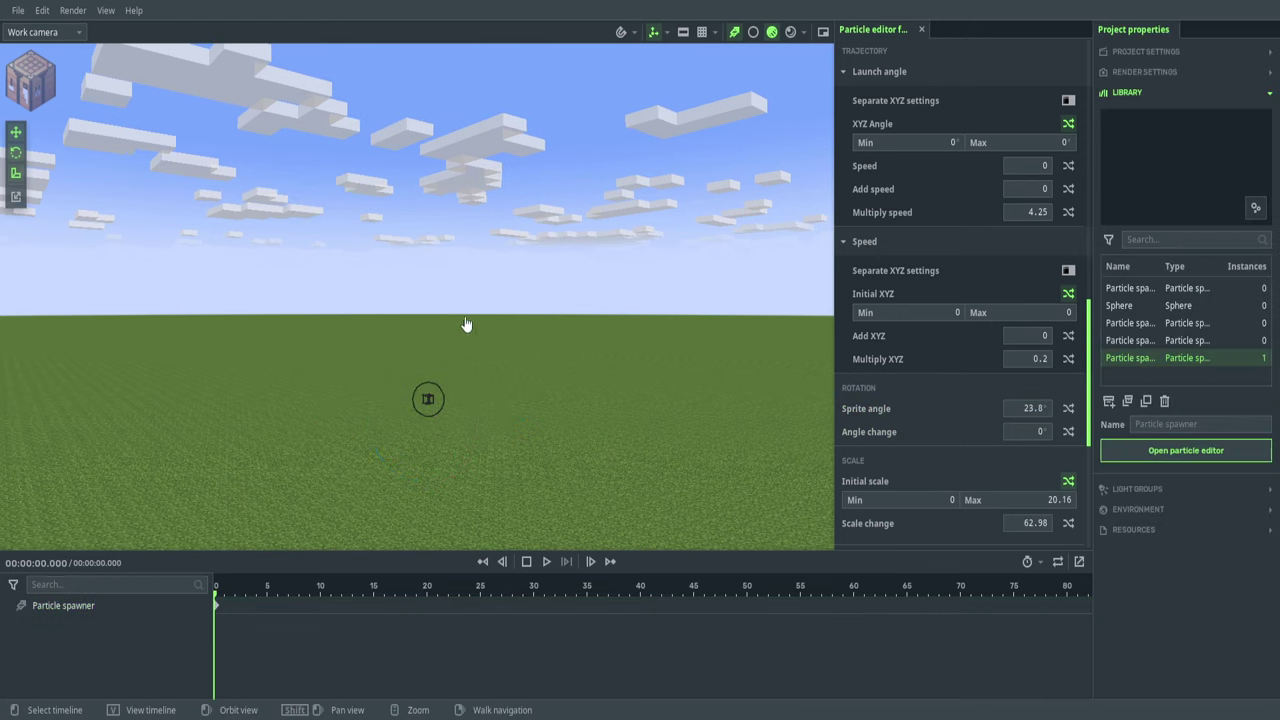
- Reselect the particle spawner, set its spherical spawn region's radius to 139.96, replay the burst, and rewind
left_click(63, 605)
left_click(878, 29)
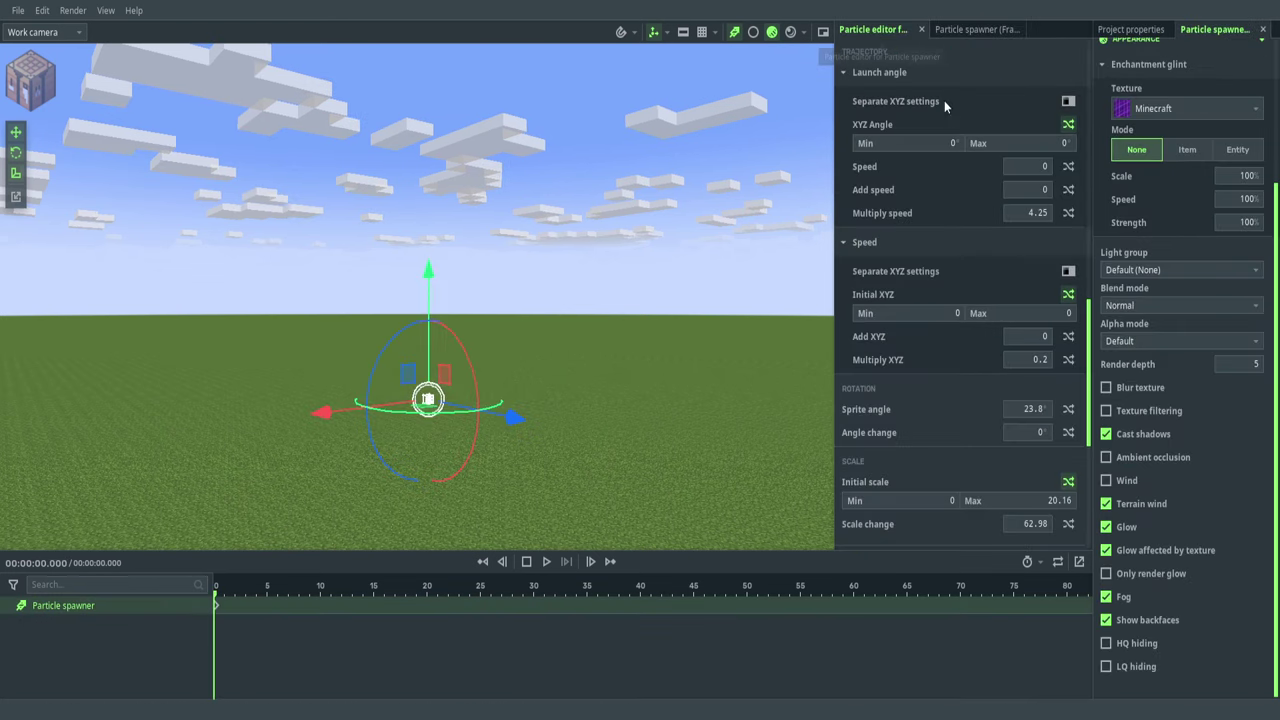
scroll(968, 190, "up", 15)
scroll(977, 229, "up", 1)
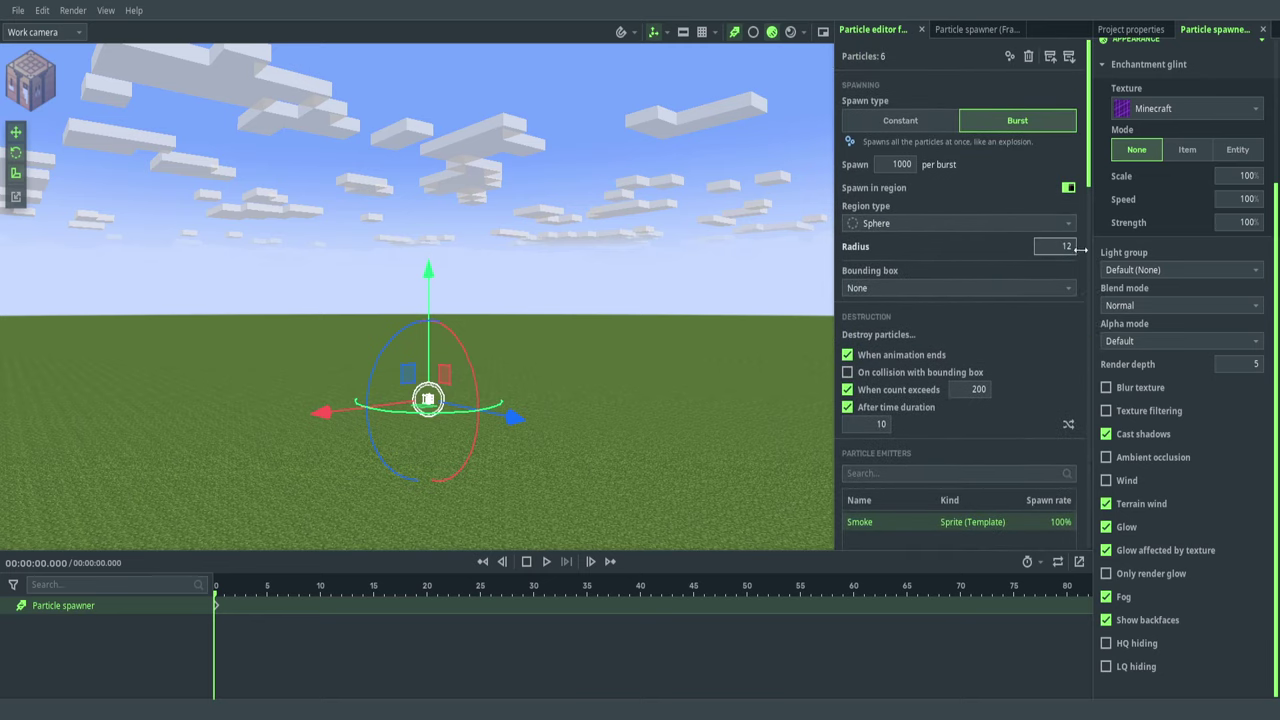
key("space")
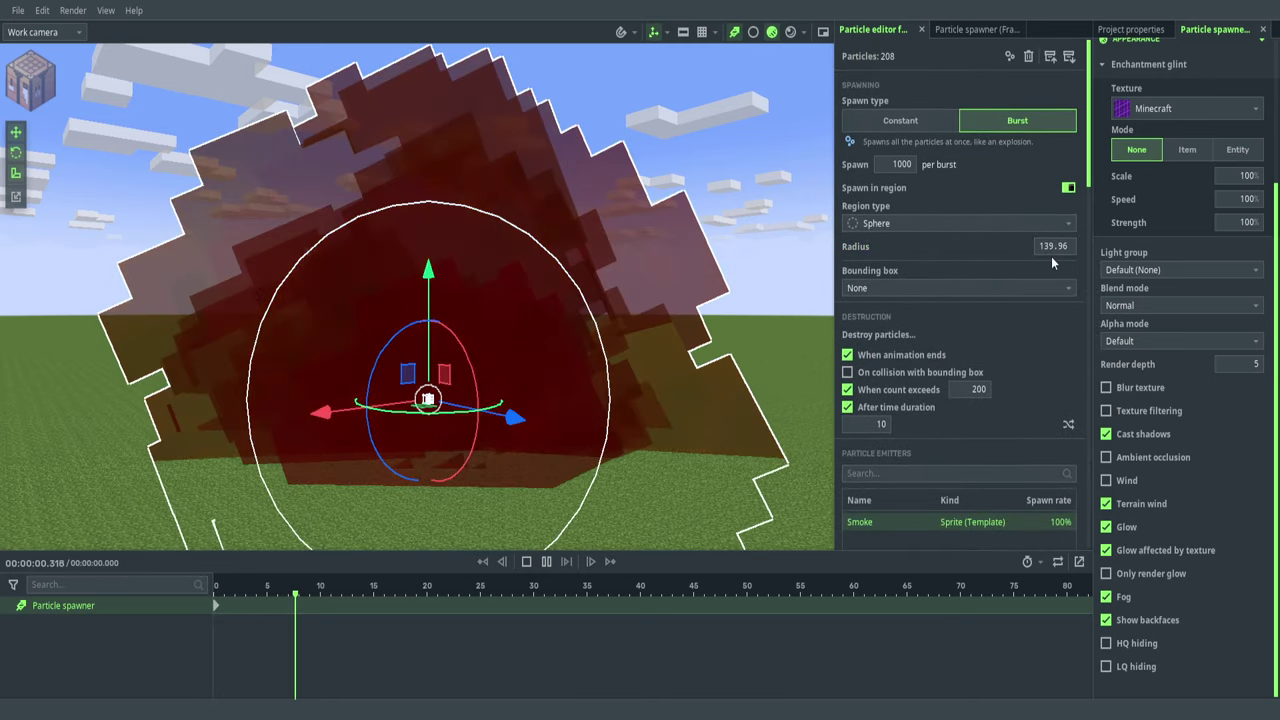
key("space")
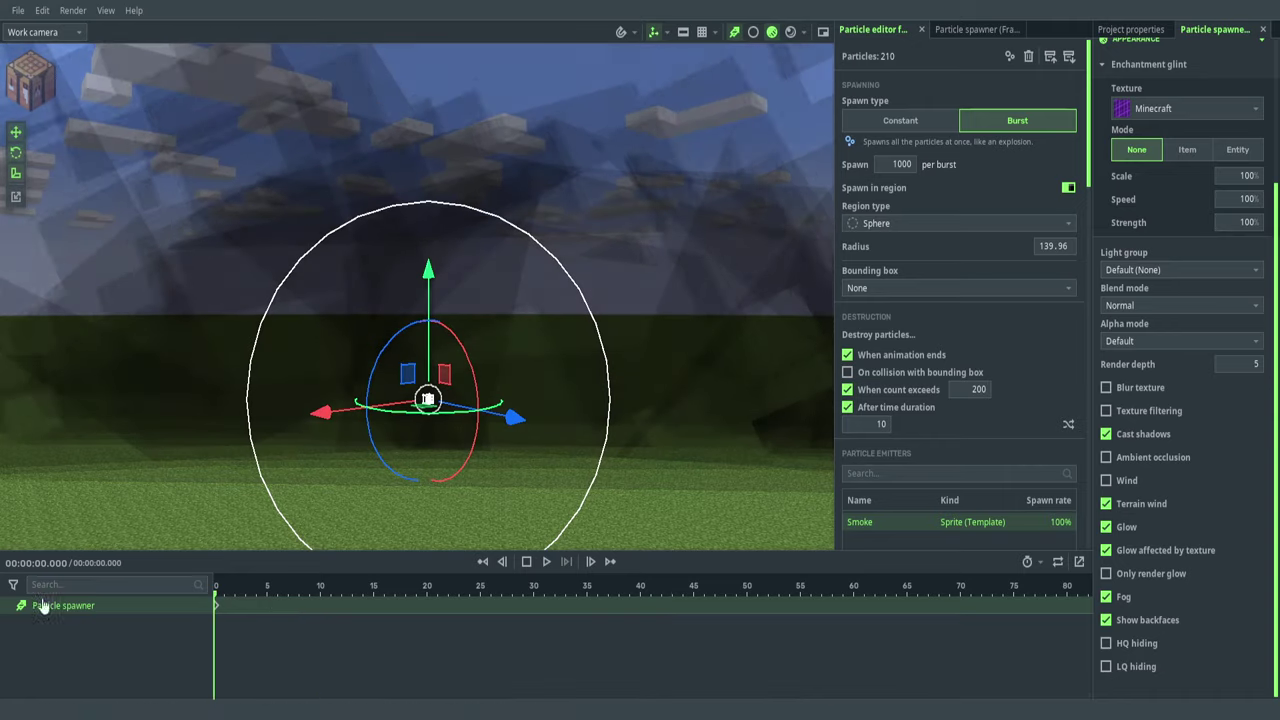
- Deselect the particle spawner, switch the viewport to rendered mode, and replay the burst
left_click(406, 135)
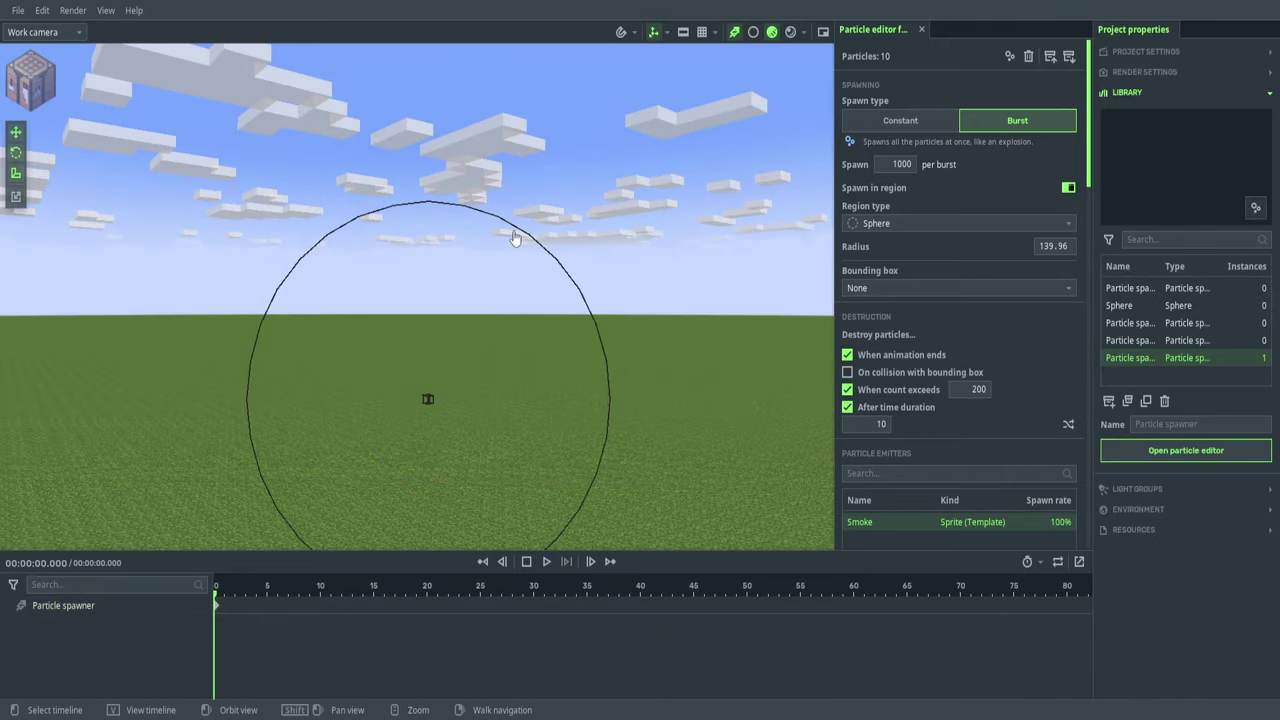
key("space")
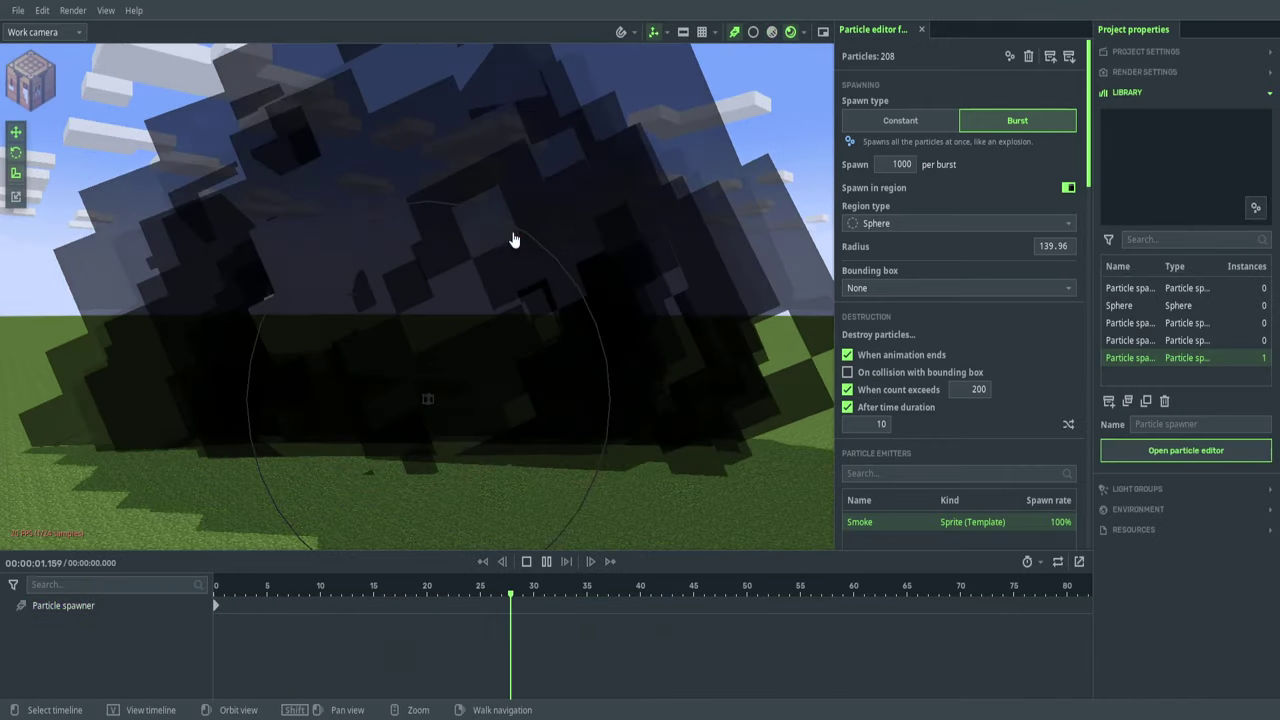
key("space")
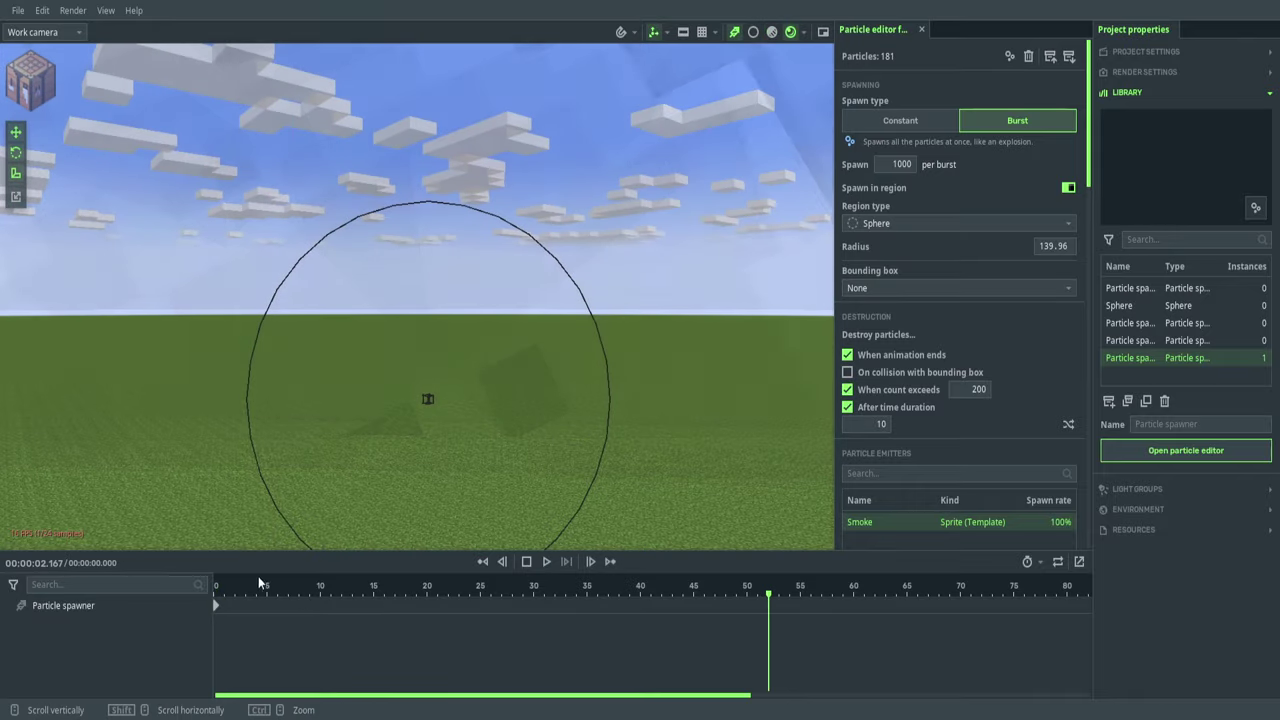
key("space")
key("space")
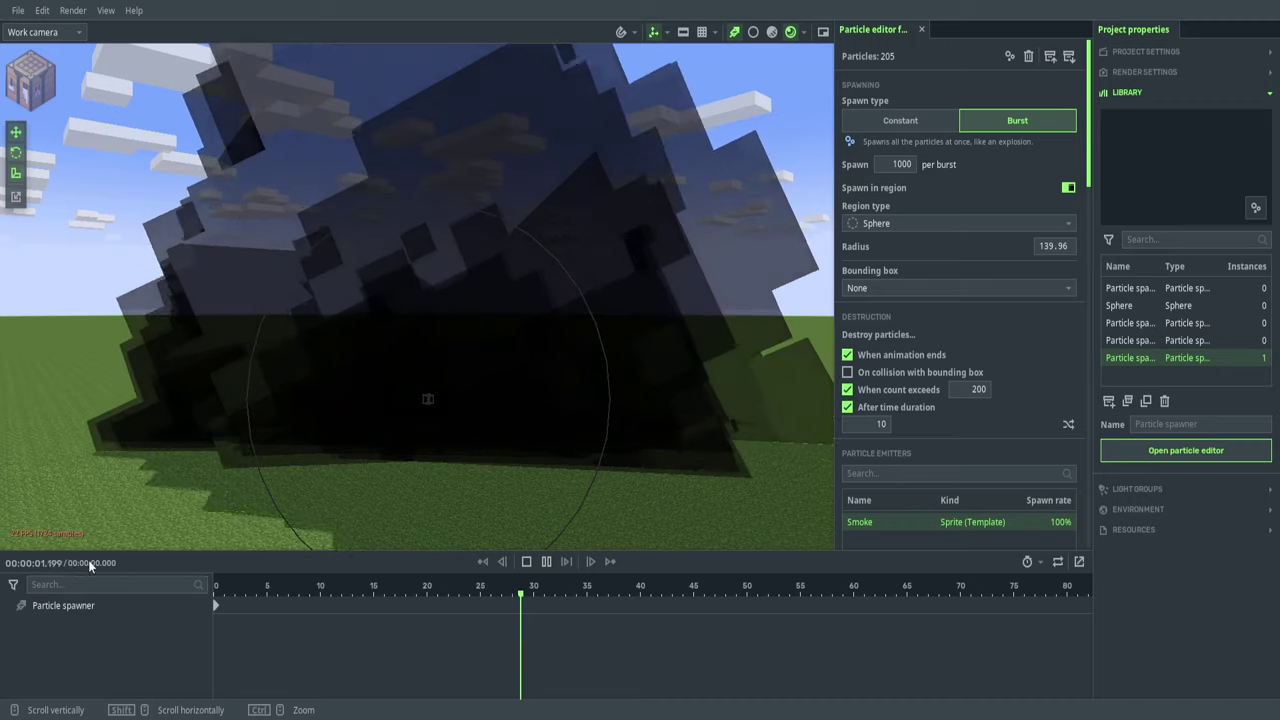
key("space")
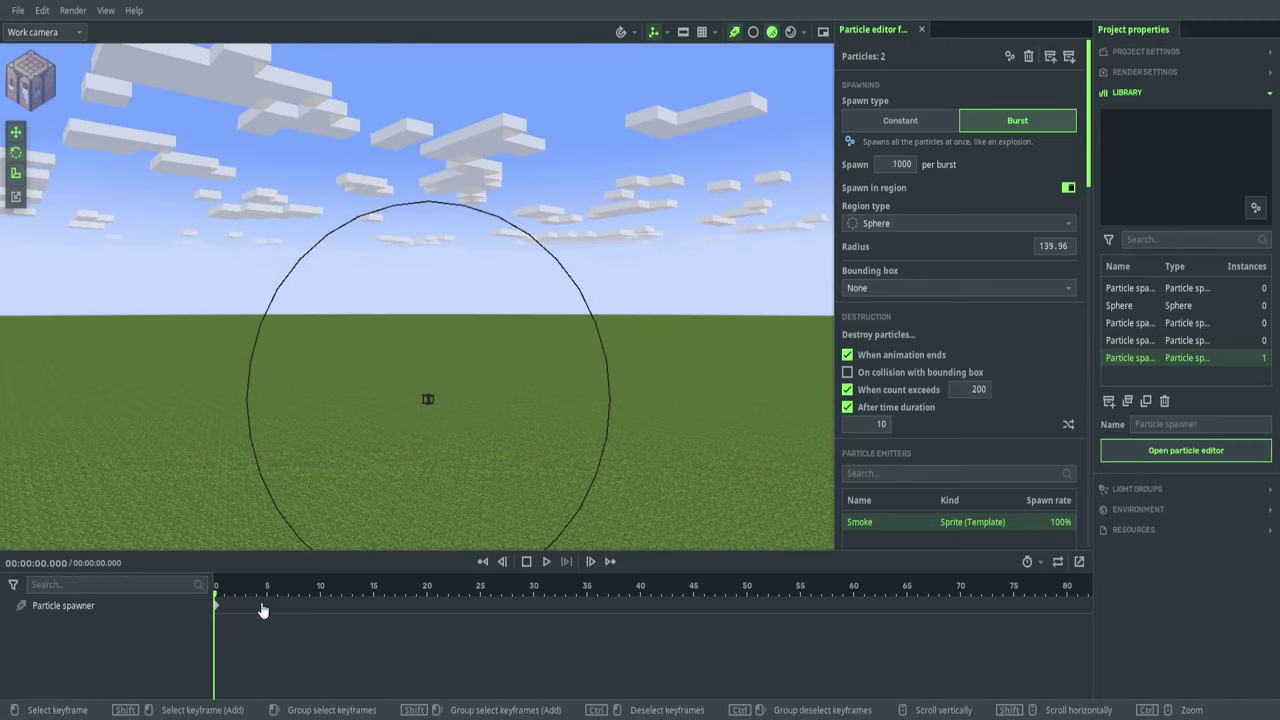
- Enable Only render glow for the particle spawner, replay the burst, and rewind to the start
left_click(263, 604)
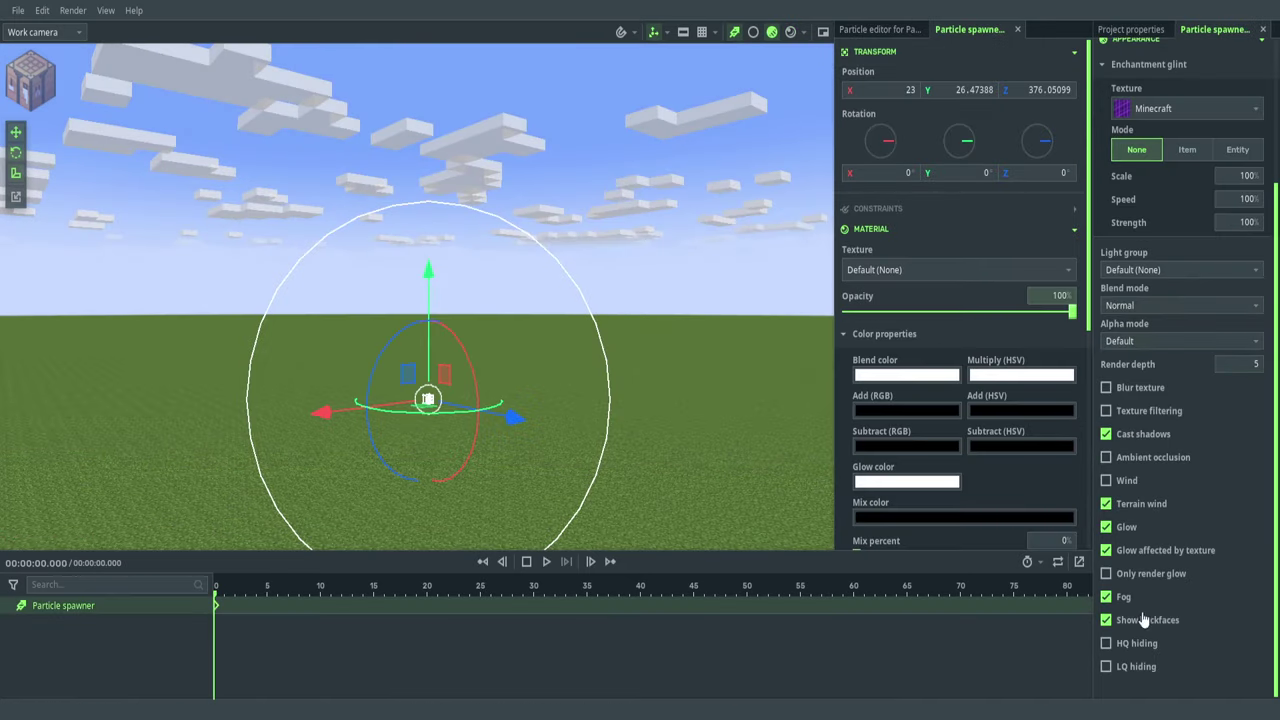
left_click(736, 352)
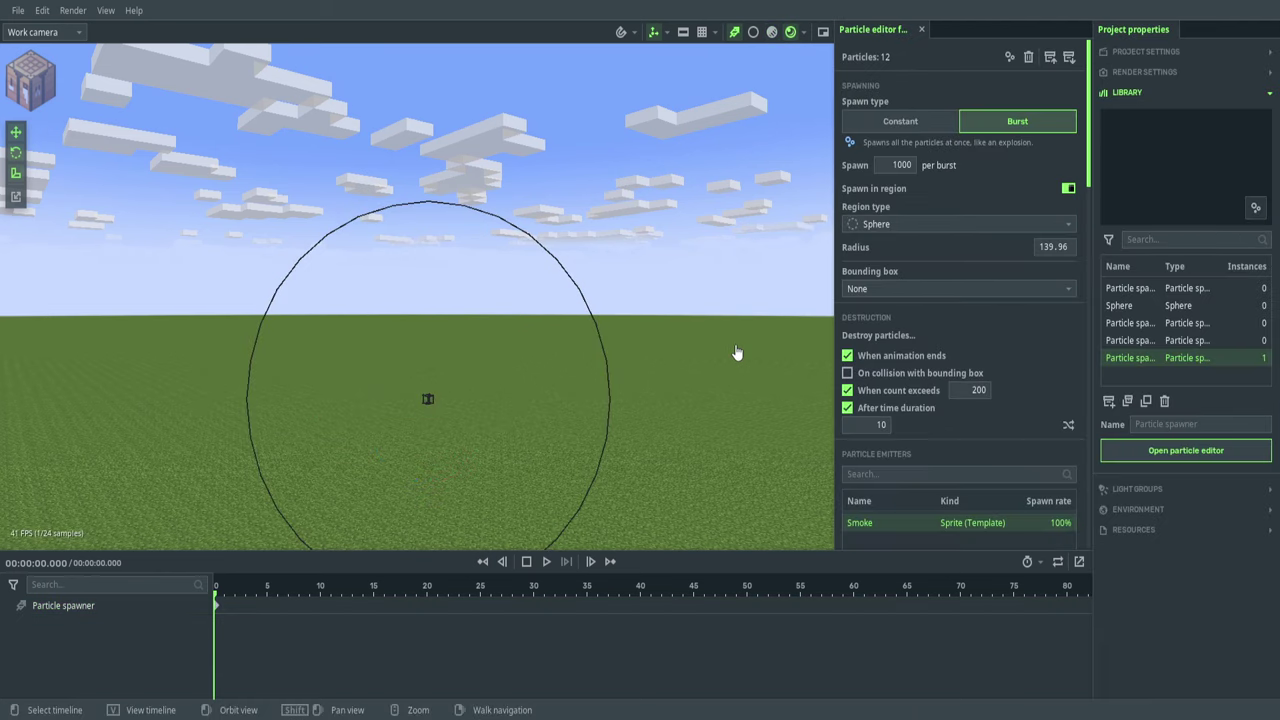
key("space")
key("space")
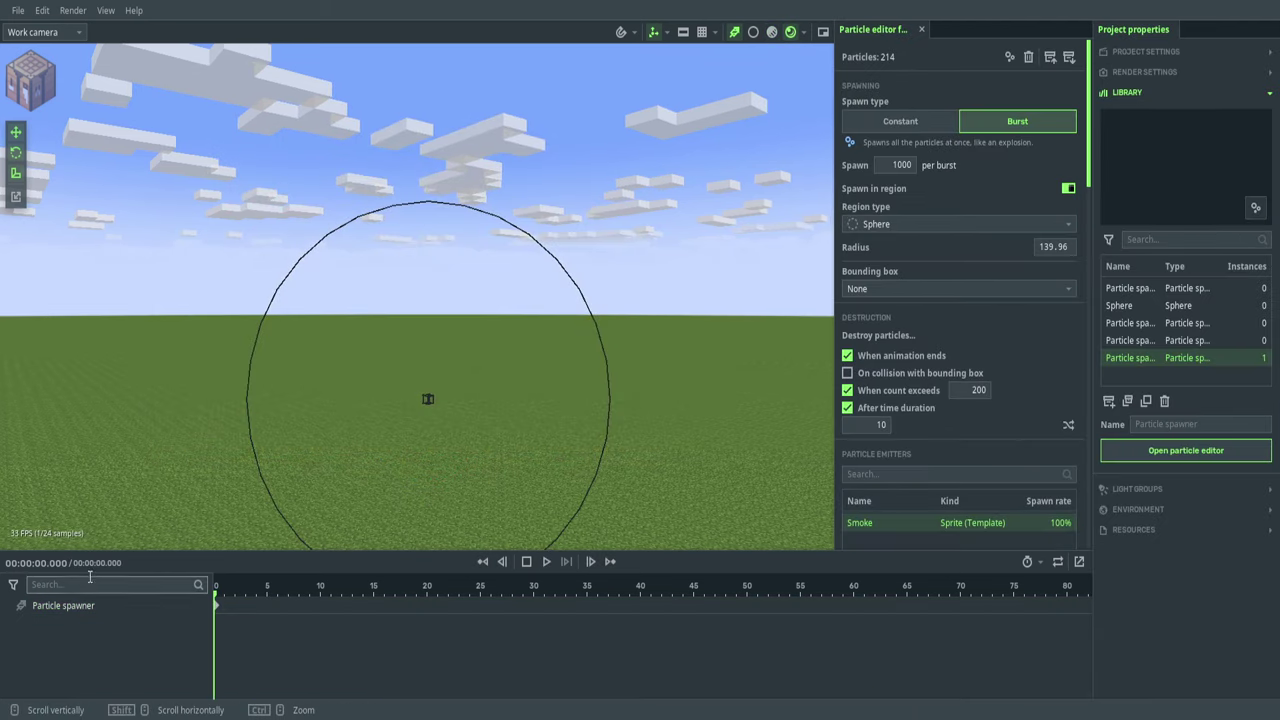
key("space")
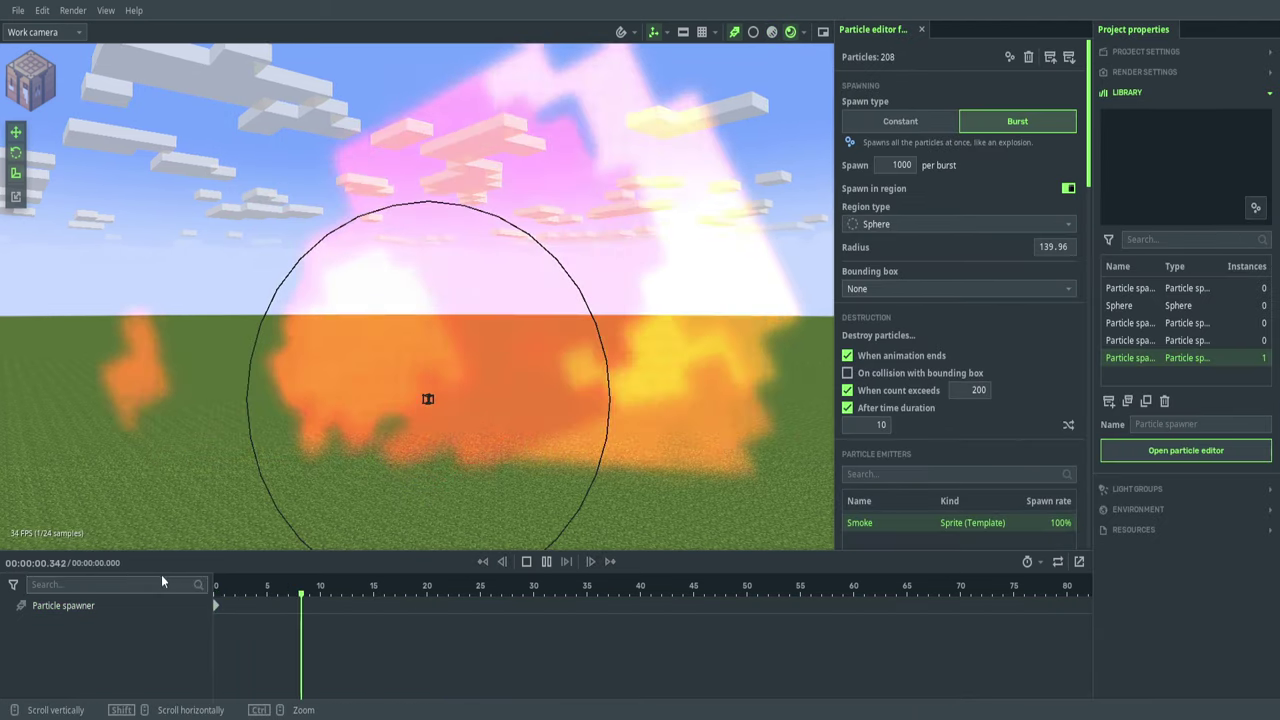
key("space")
left_click_drag(266, 610, 150, 590)
left_click_drag(240, 589, 198, 588)
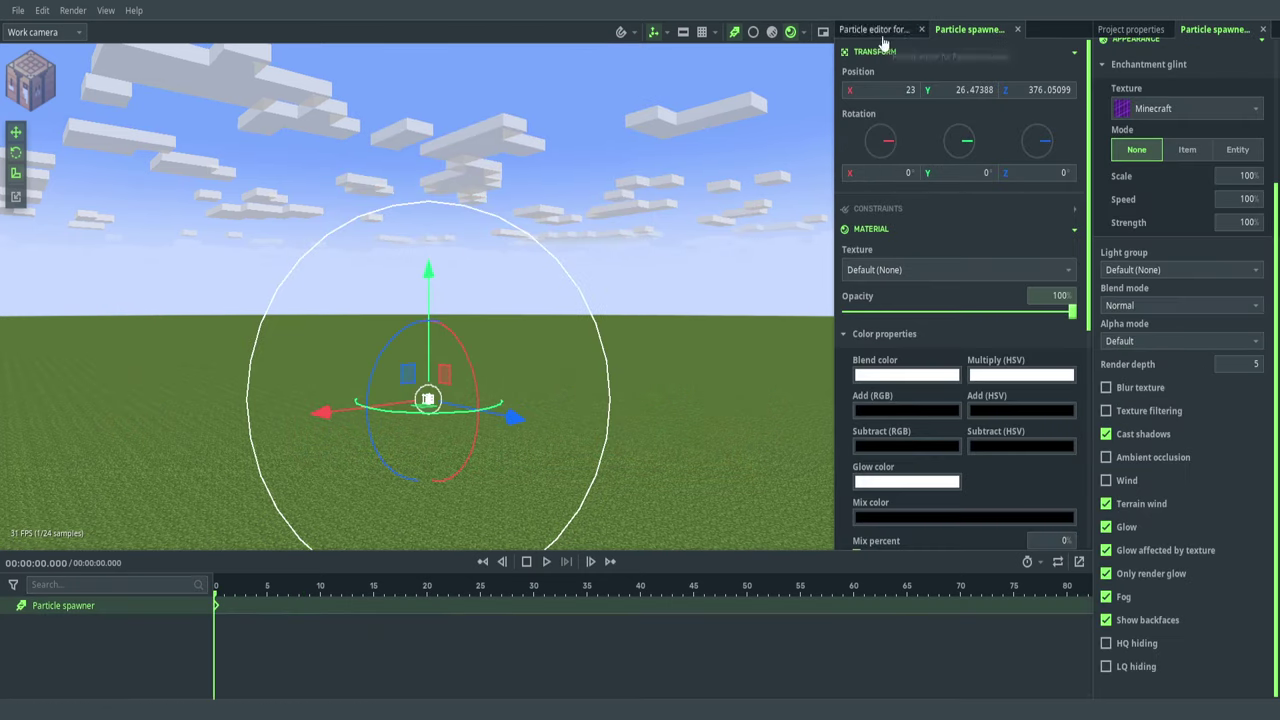
- Check the Smoke emitter's end colour in the particle editor and replay the burst
left_click(880, 30)
scroll(966, 376, "down", 10)
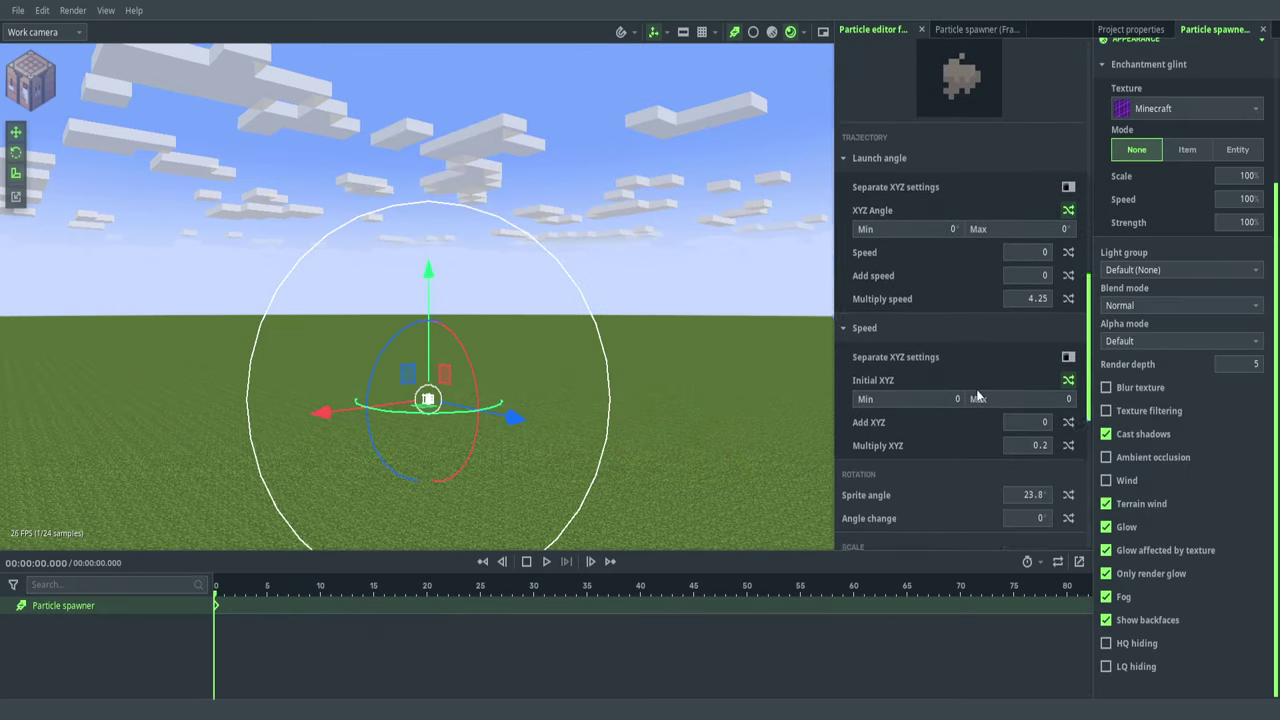
scroll(976, 391, "down", 5)
left_click(976, 378)
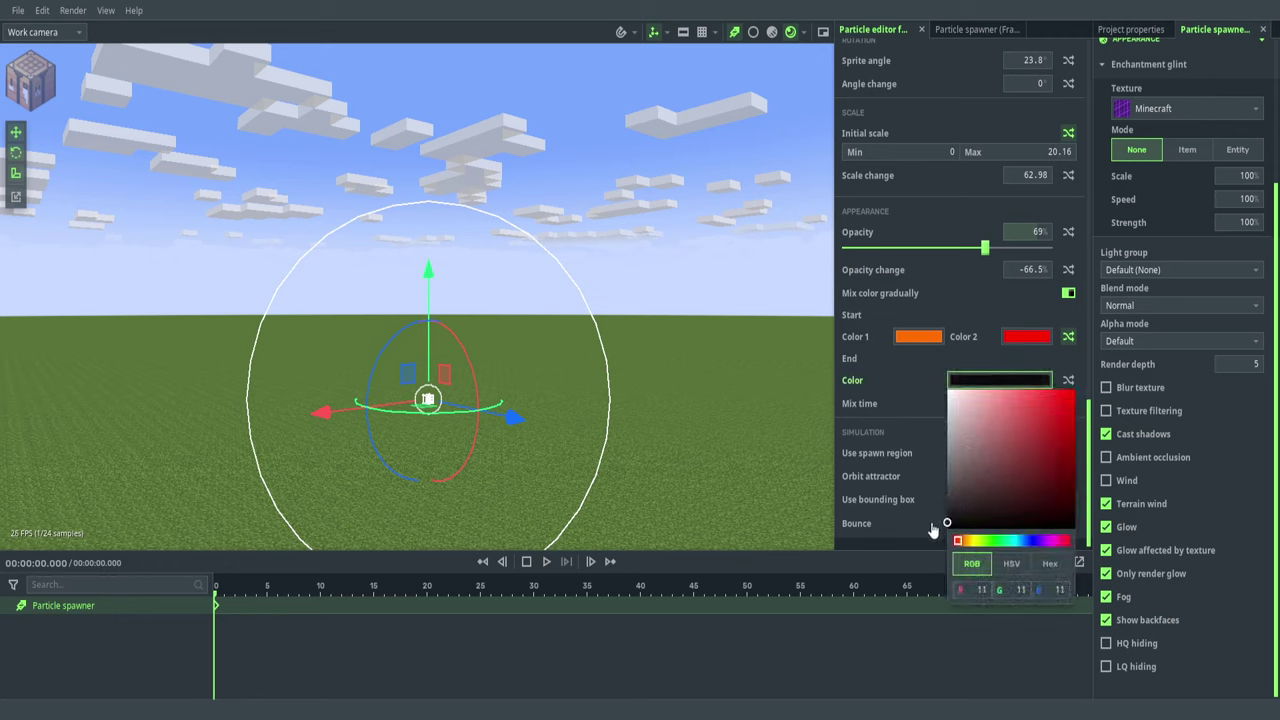
left_click(684, 327)
key("space")
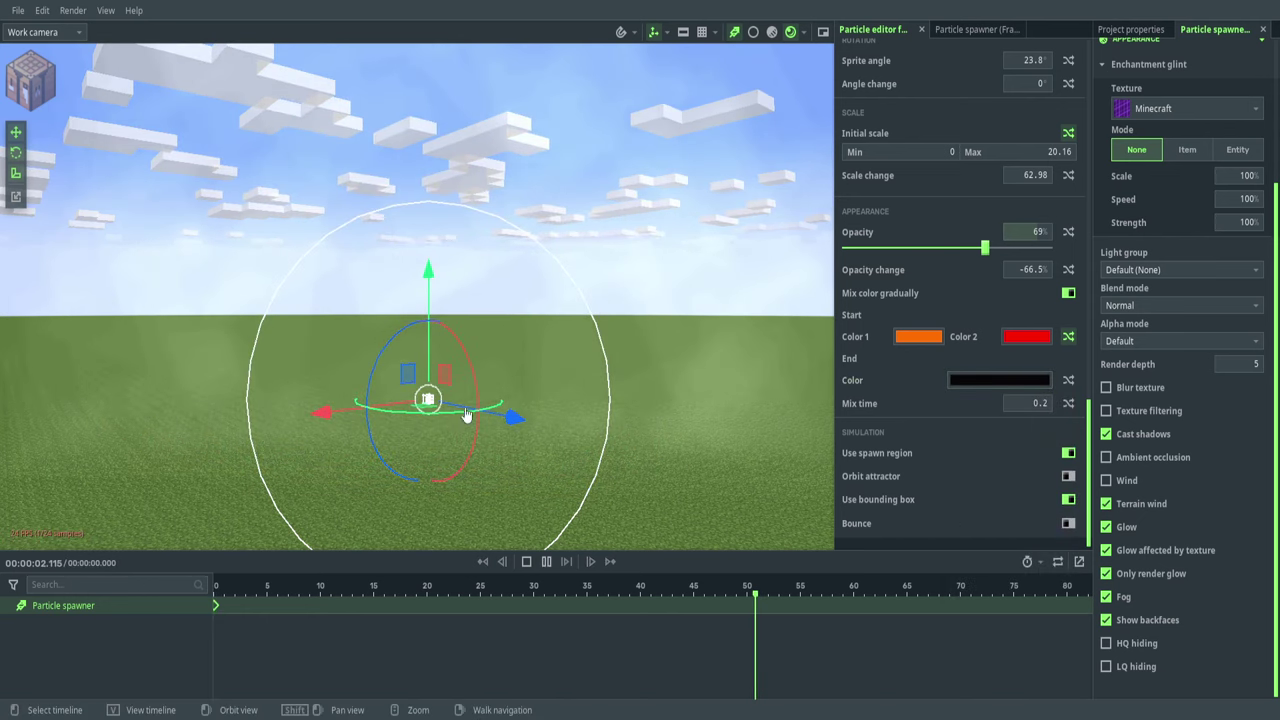
key("space")
- Deselect the spawner, replay the burst with viewport overlays hidden, and turn the overlays back on
left_click_drag(226, 584, 124, 570)
left_click(129, 453)
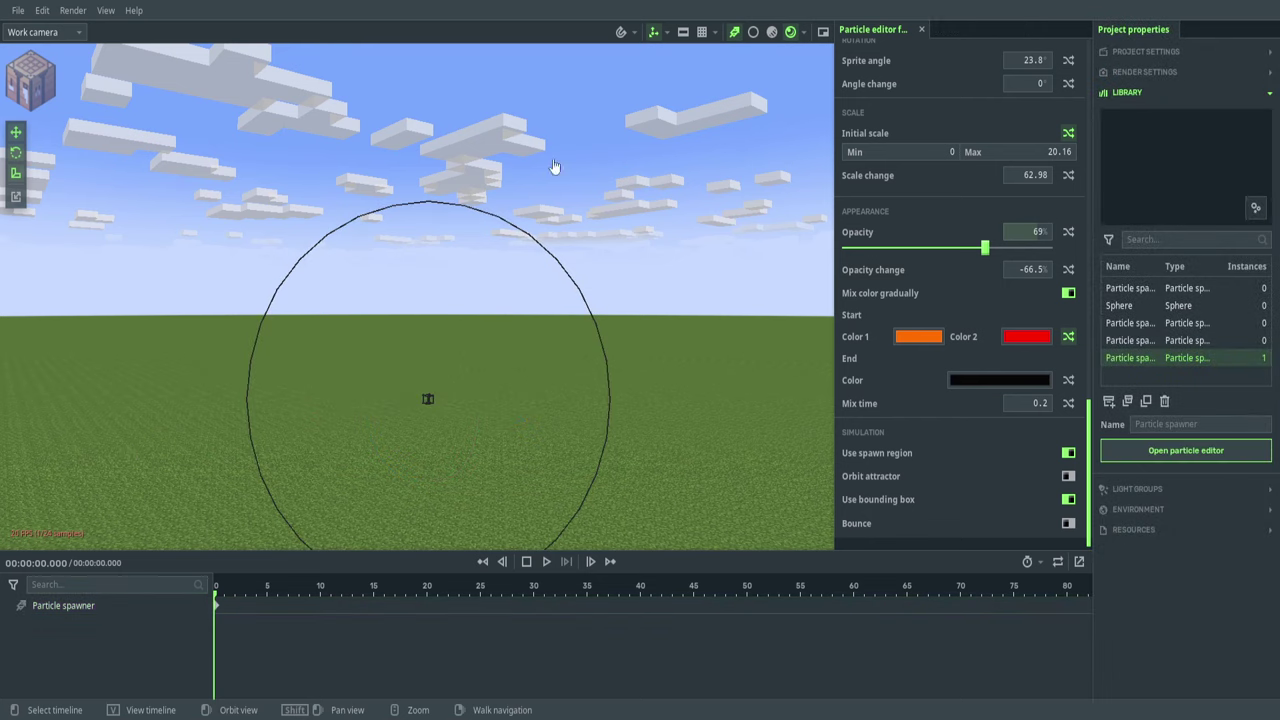
key("space")
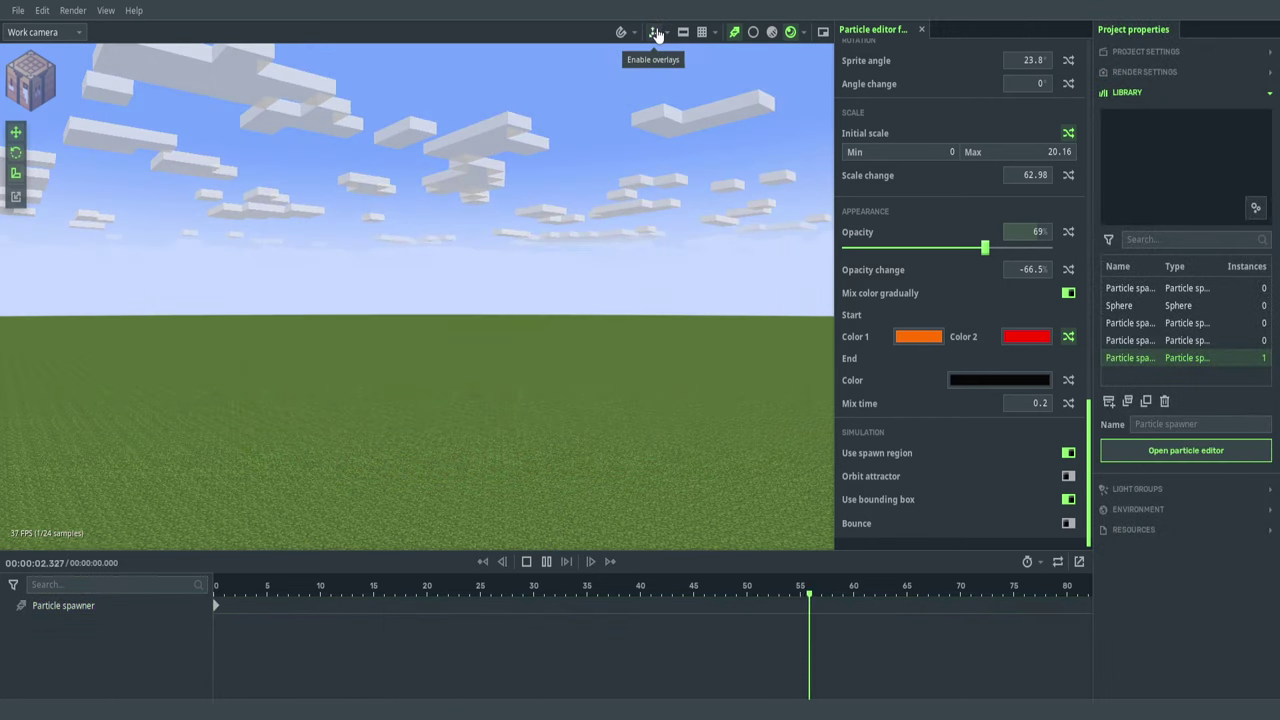
left_click(655, 33)
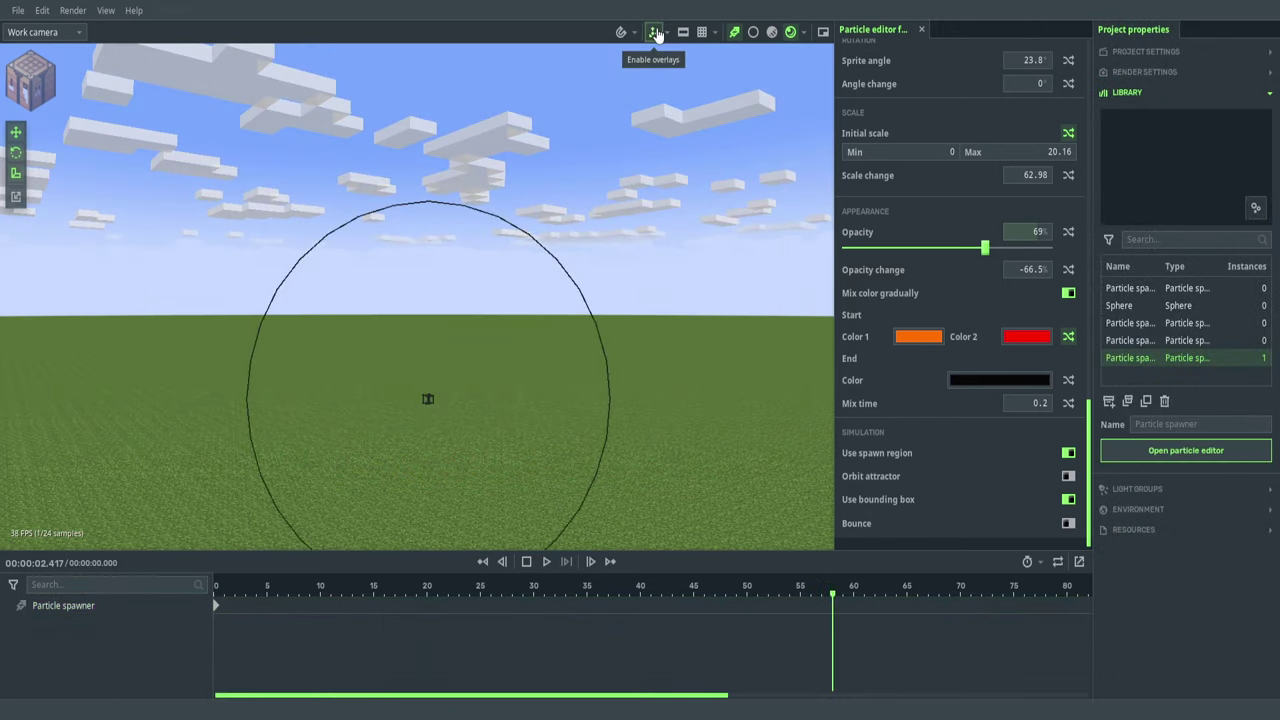
left_click_drag(171, 594, 160, 594)
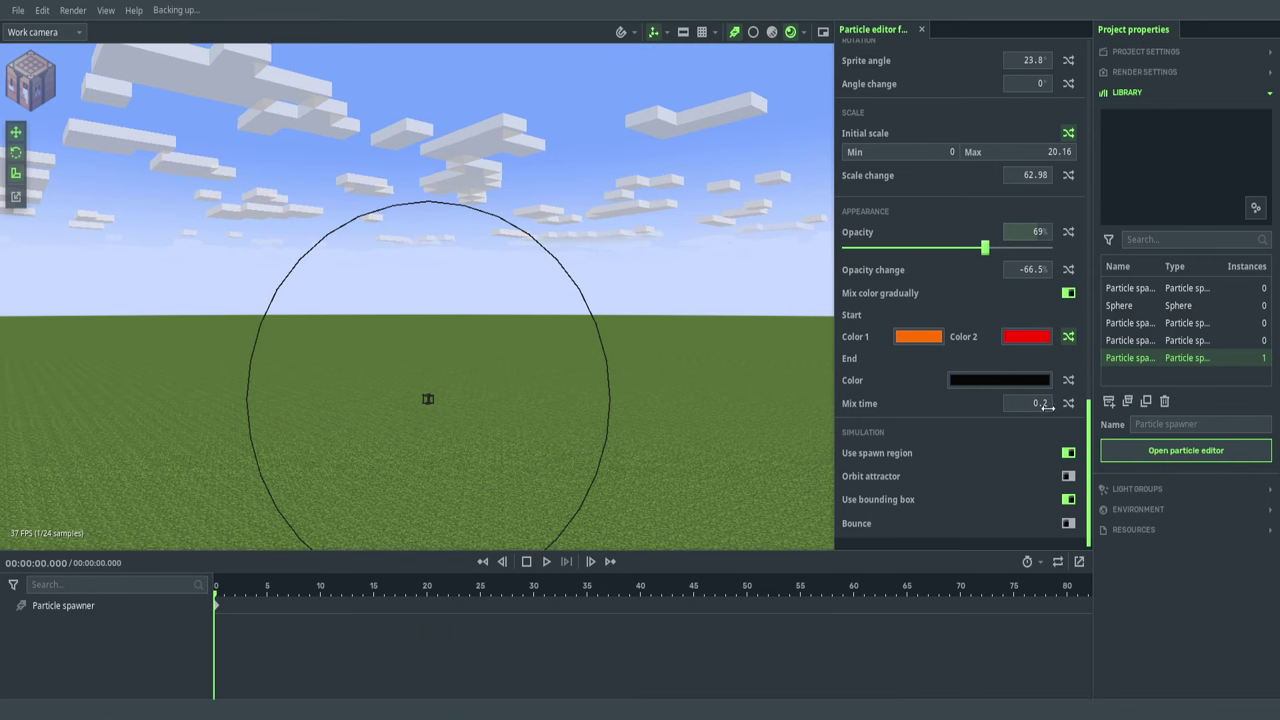
- Set the Smoke emitter's colour mix time to 0.35 and replay the burst
key("space")
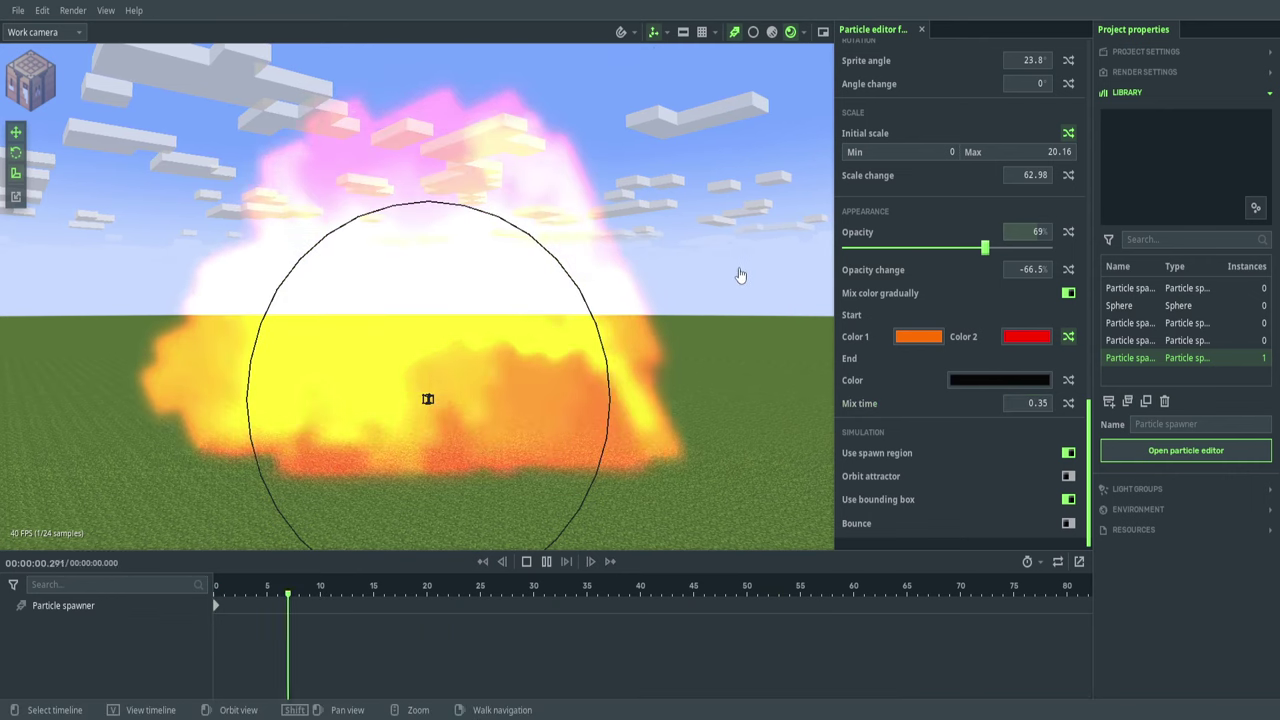
left_click_drag(238, 592, 4, 587)
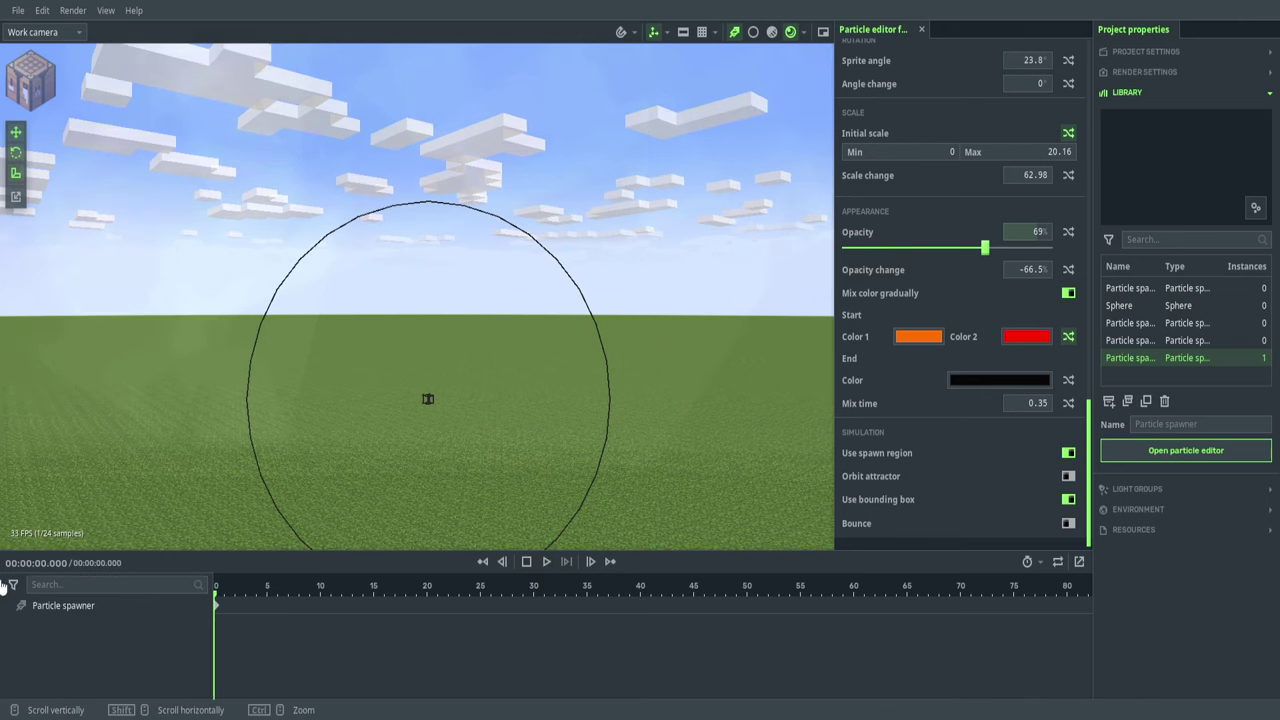
key("space")
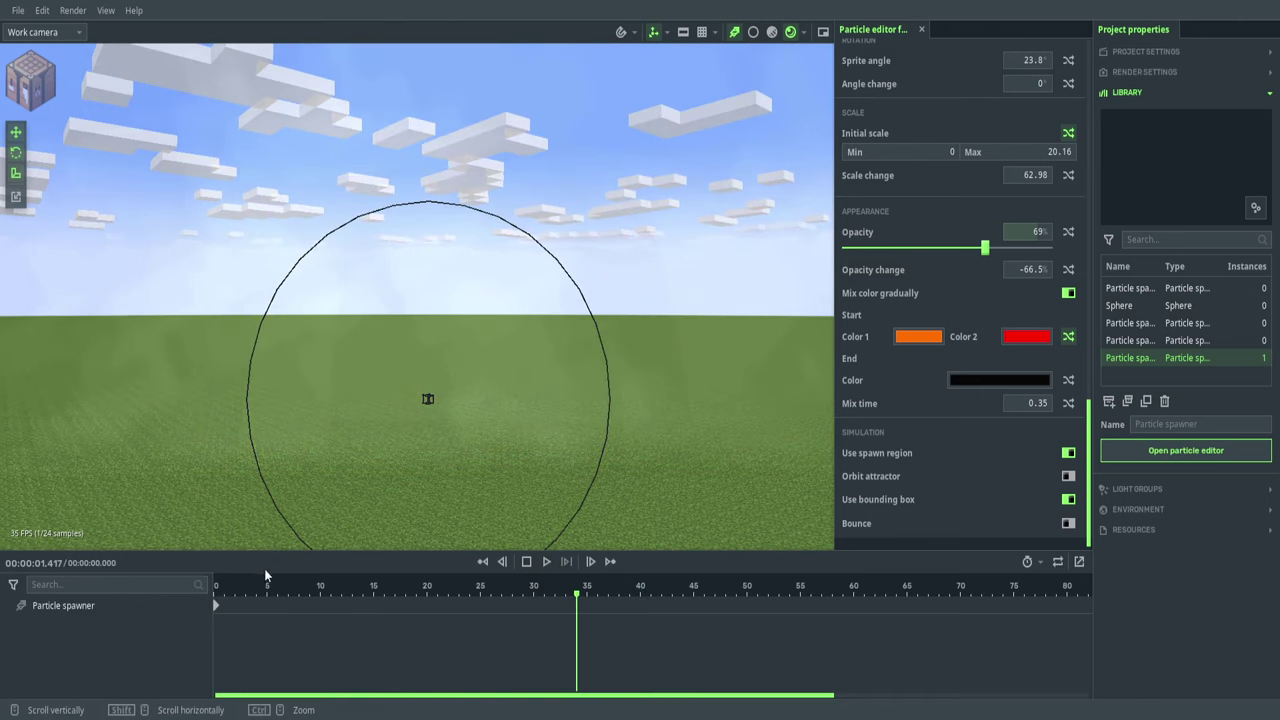
key("space")
- Move the particle spawner to Z 178, disable Only render glow, and replay the burst
left_click(90, 605)
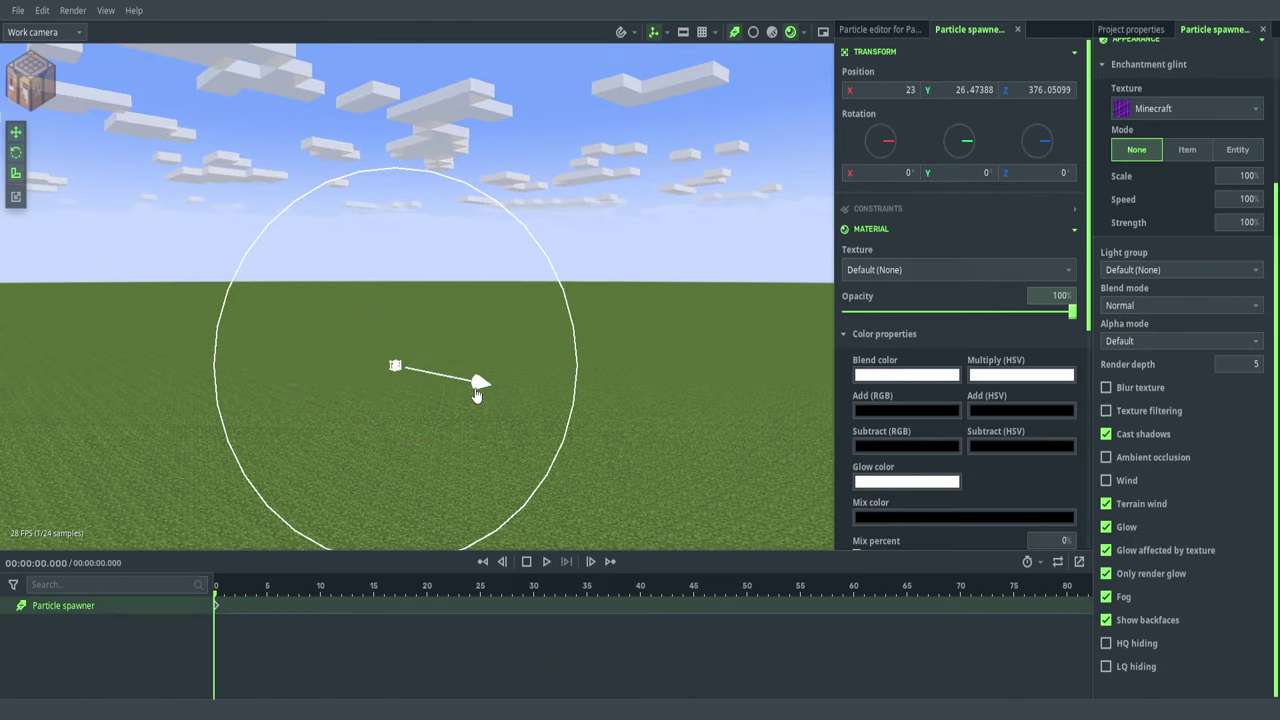
left_click_drag(477, 395, 677, 443)
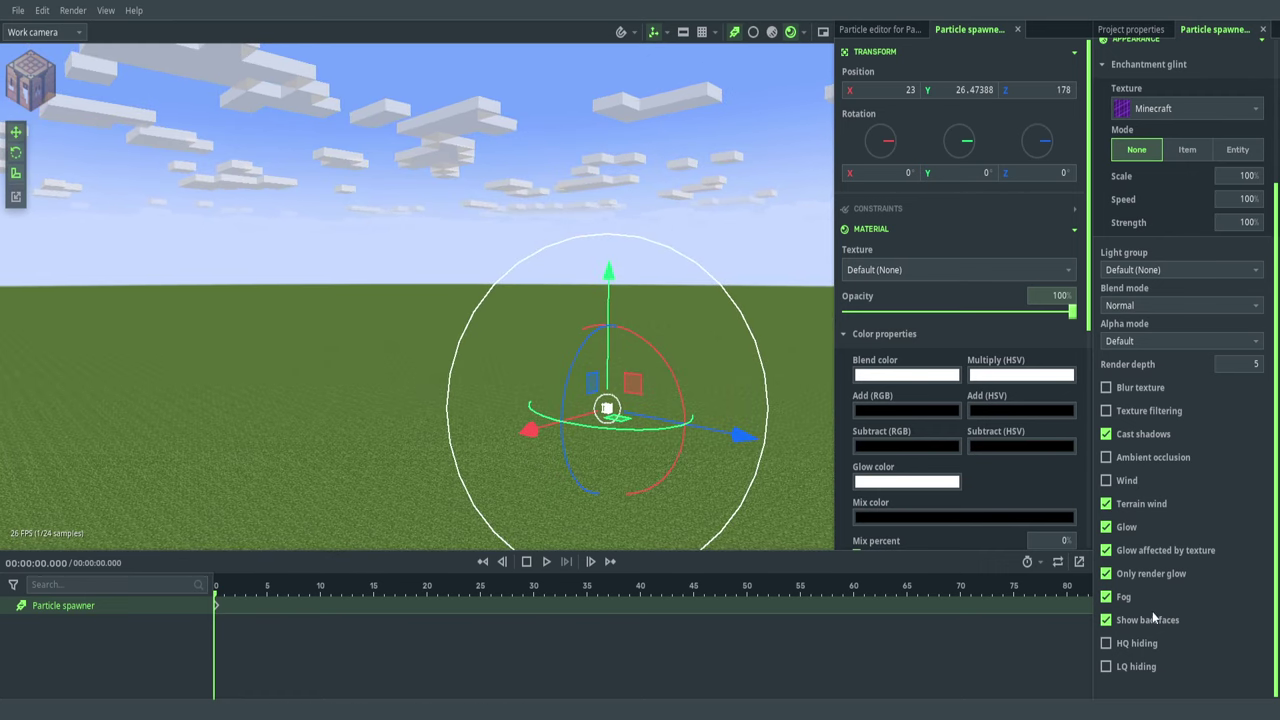
key("space")
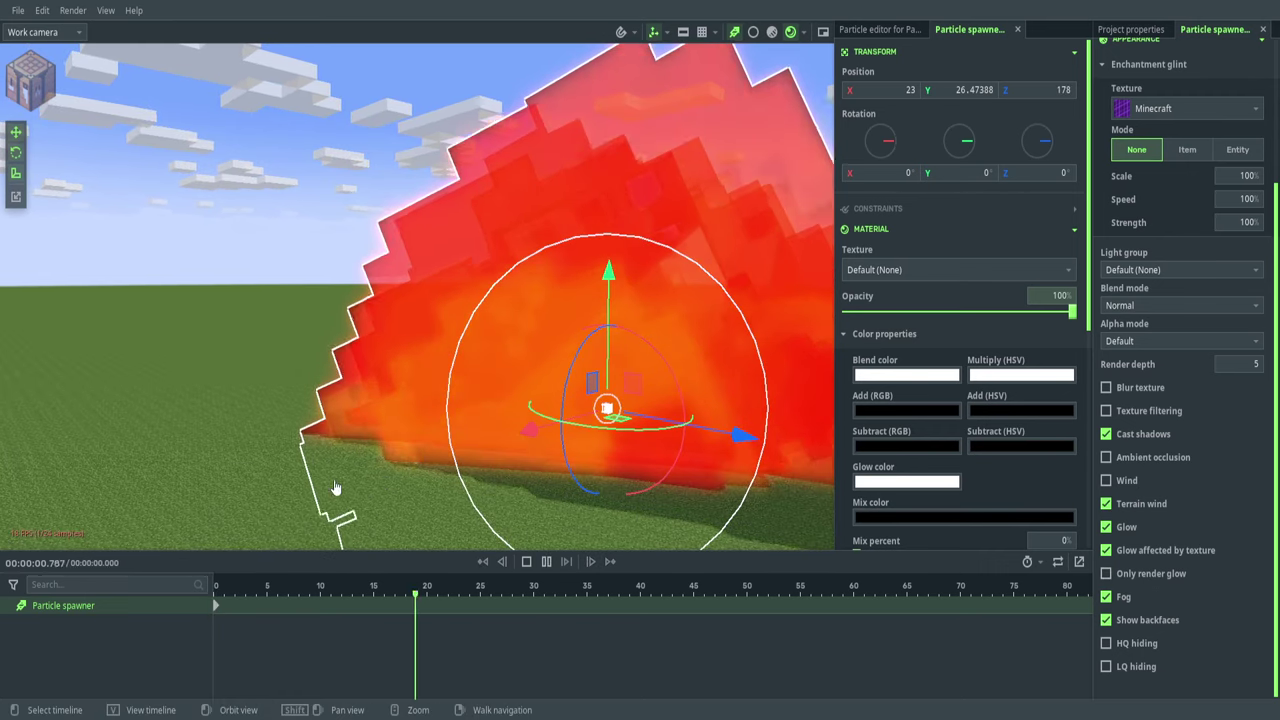
key("space")
- Keyframe the spawner's position with X 236 at frame 2, Z -95 at frame 4, and X -68 at frame 6
scroll(355, 340, "down", 4)
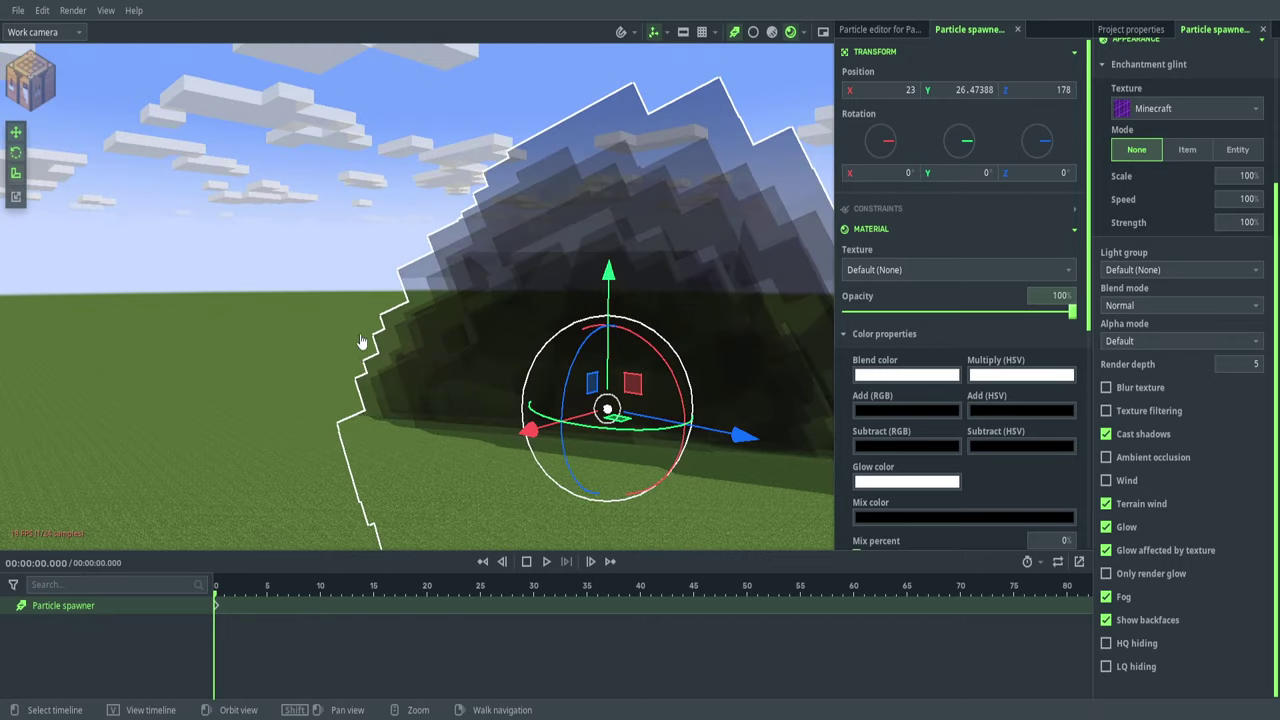
left_click_drag(363, 343, 378, 414)
left_click_drag(470, 475, 378, 414, "shift")
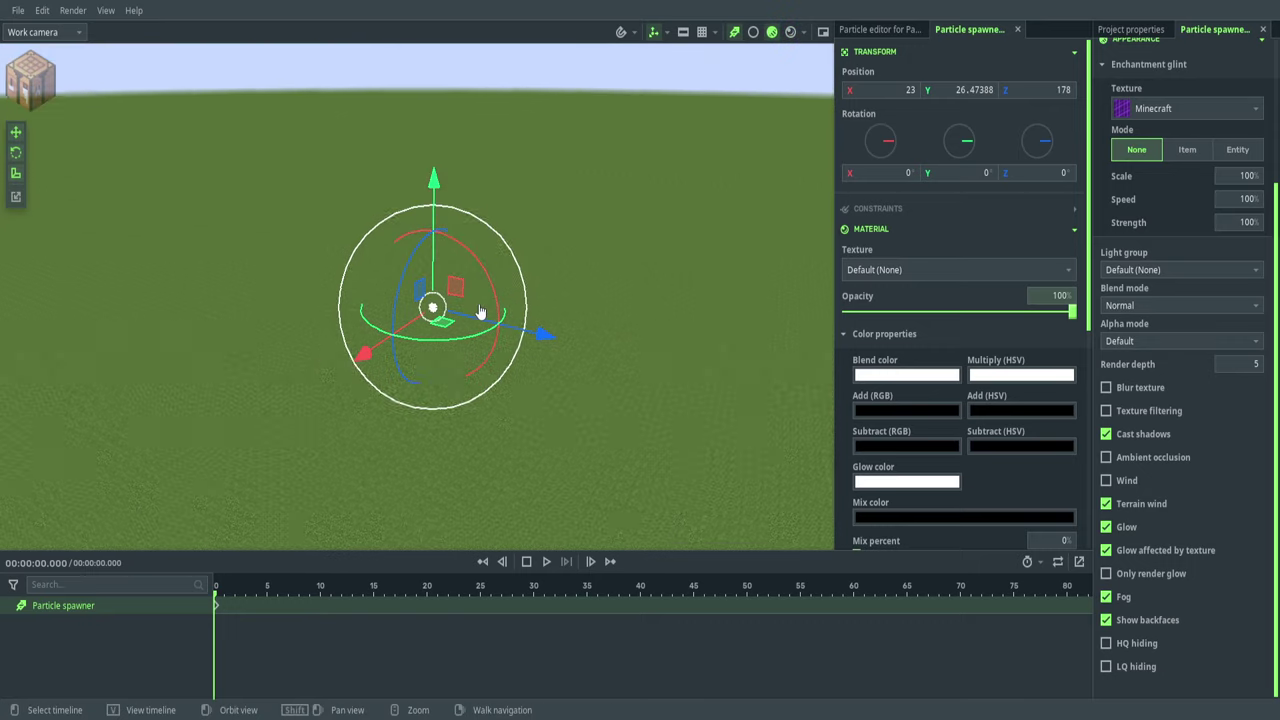
left_click(241, 617)
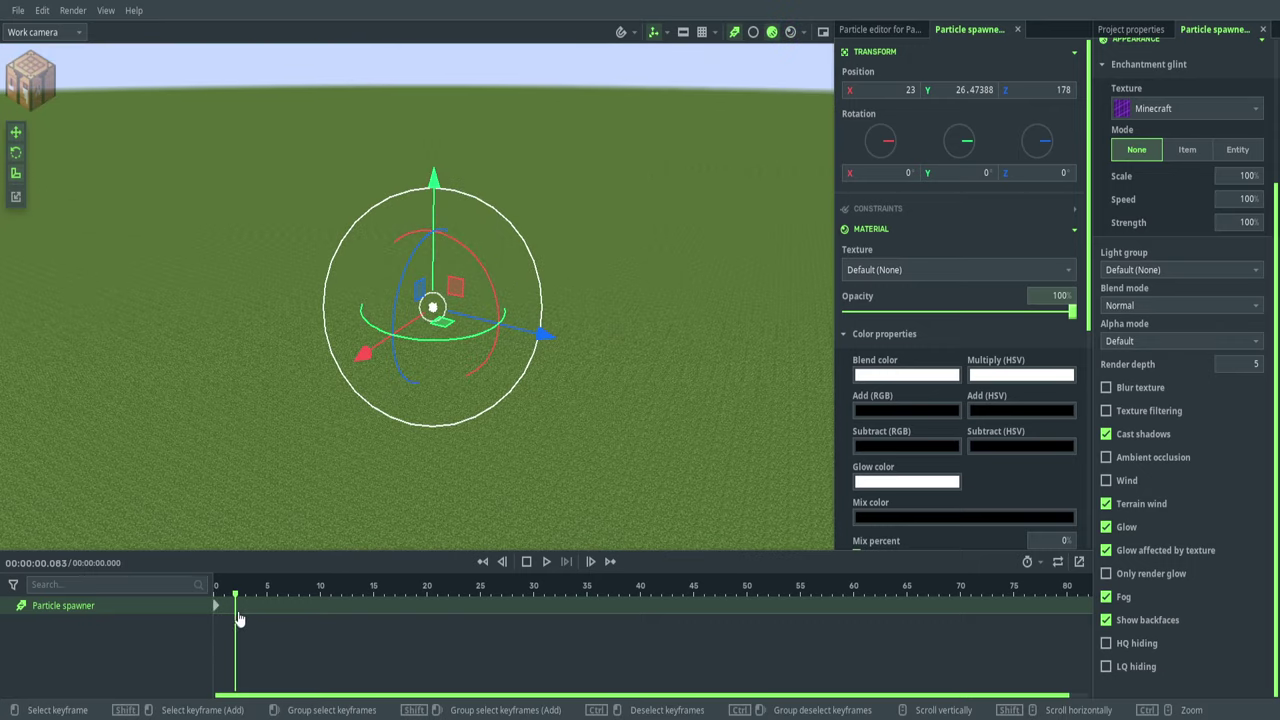
left_click_drag(363, 352, 293, 453)
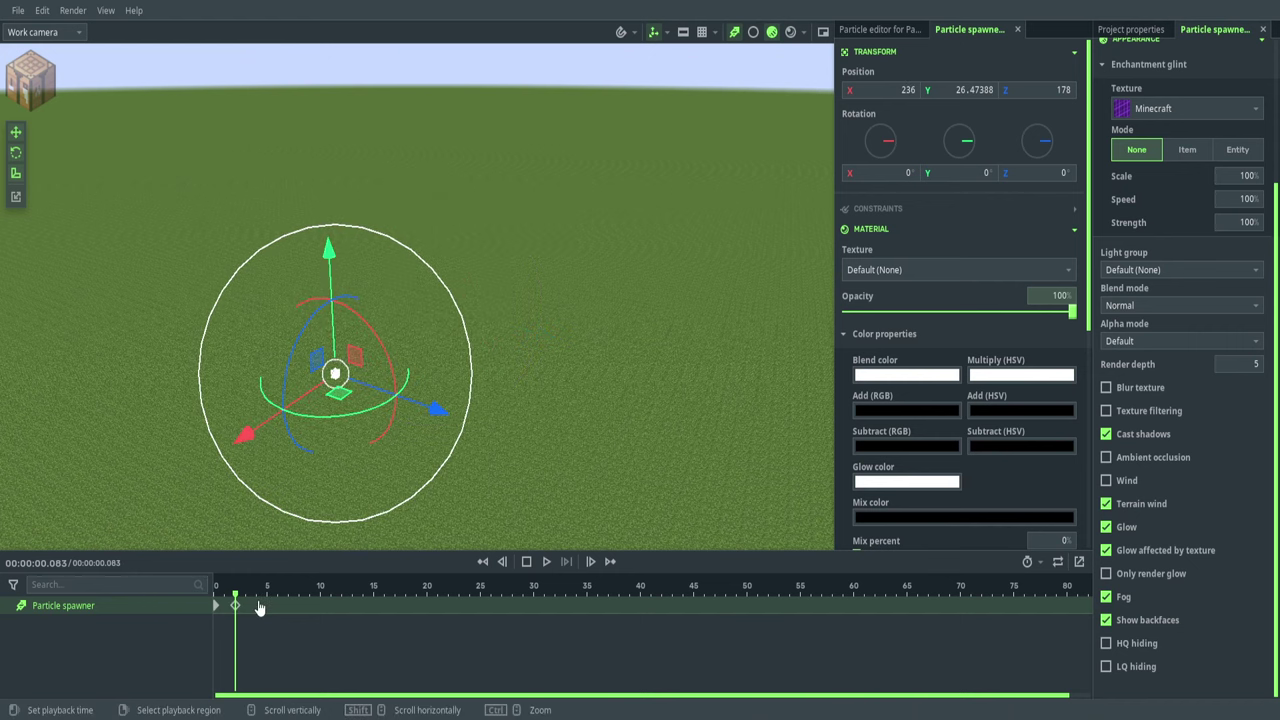
left_click(258, 608)
left_click_drag(435, 408, 606, 466)
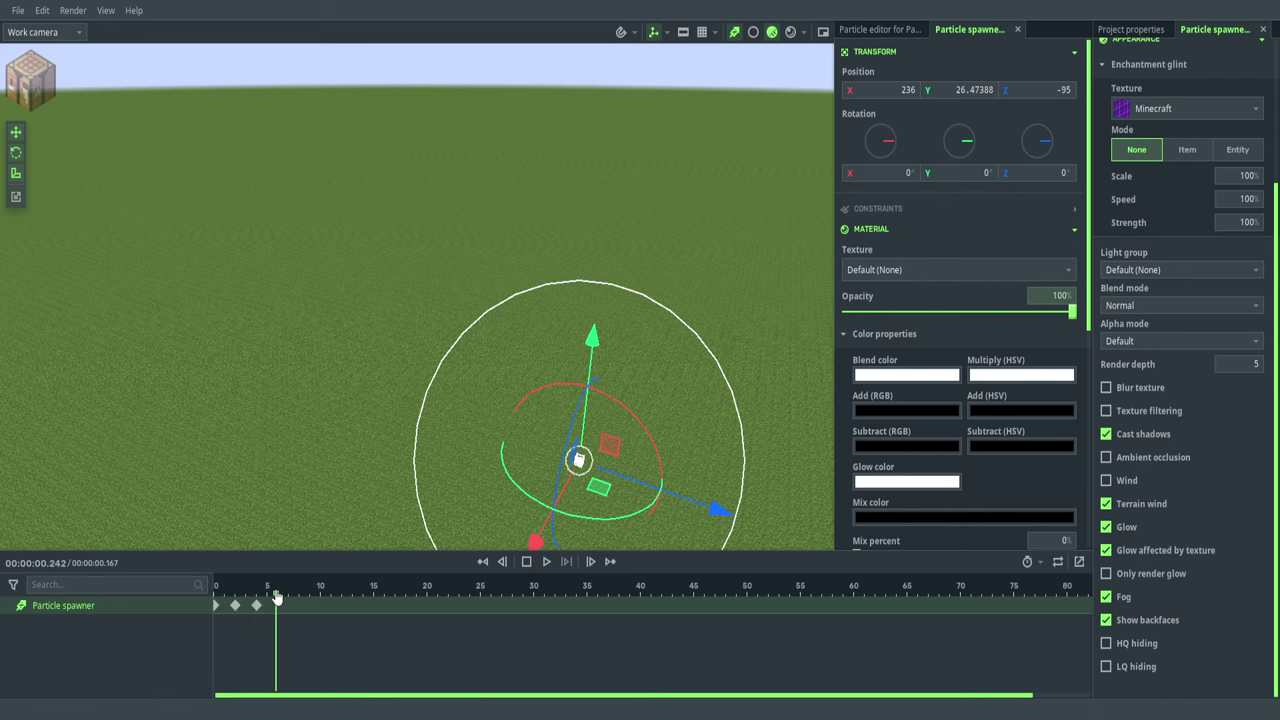
left_click_drag(538, 543, 692, 431)
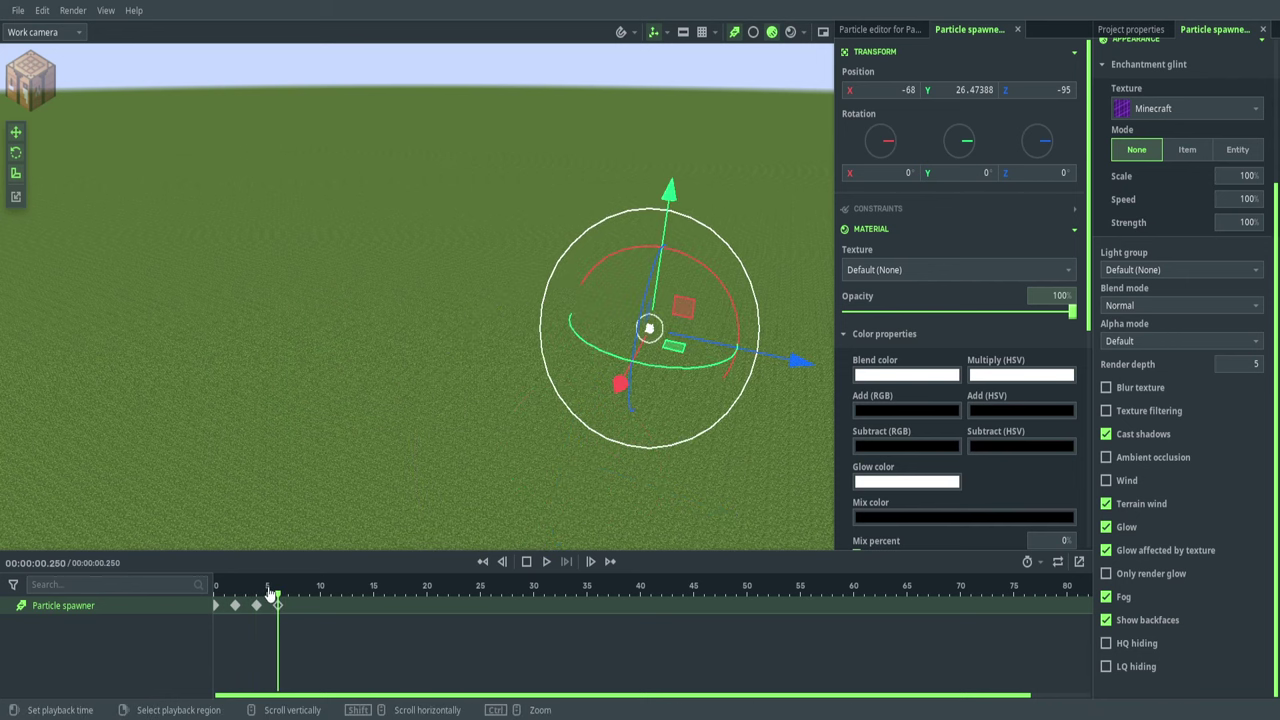
- Deselect the spawner and replay the burst along its keyframed path from the start
left_click_drag(269, 592, 147, 421)
left_click(146, 421)
key("space")
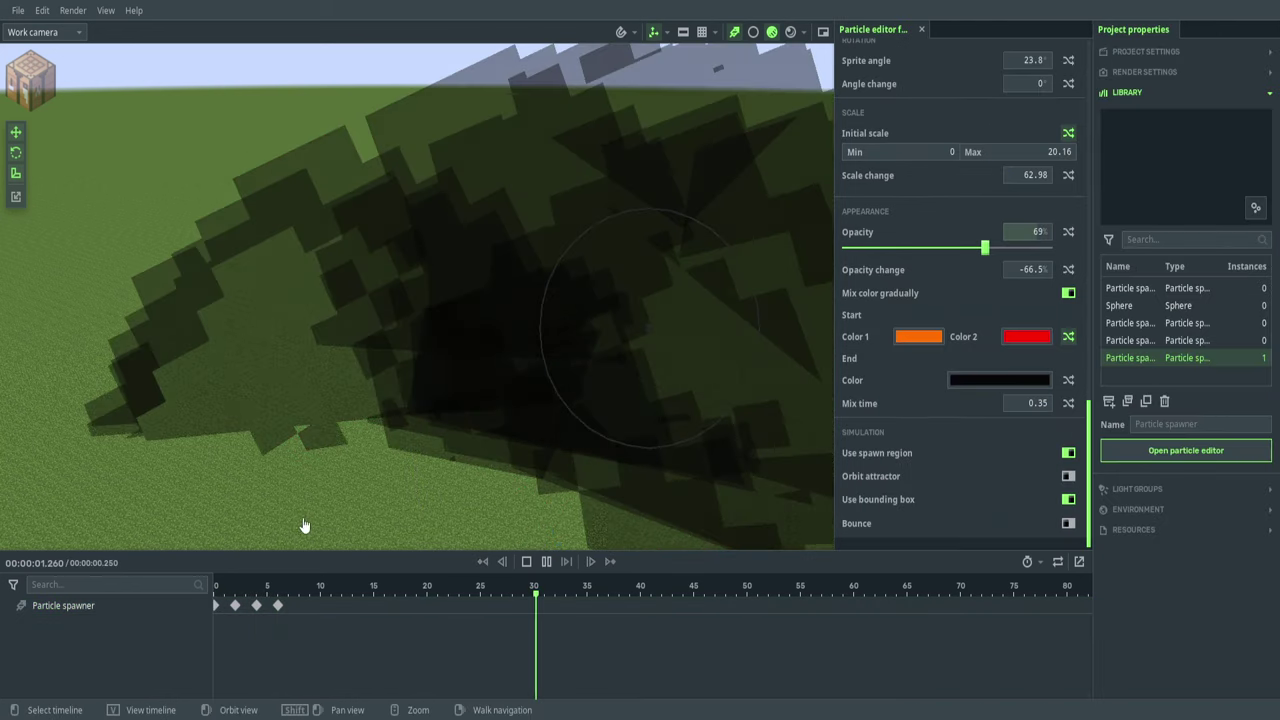
left_click_drag(262, 598, 116, 605)
key("F5")
key("space")
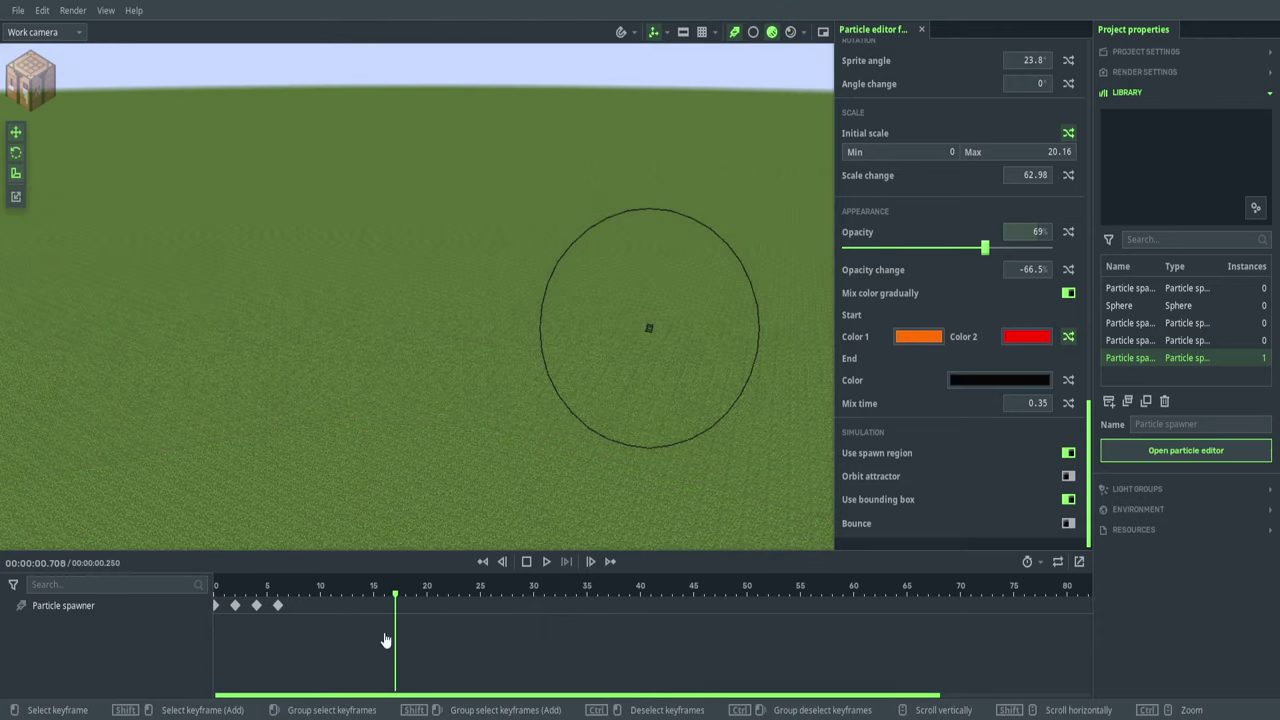
left_click_drag(385, 640, 210, 594)
- Delete the particle spawner from the timeline and look through the particle spawner presets in the workbench
right_click(24, 605)
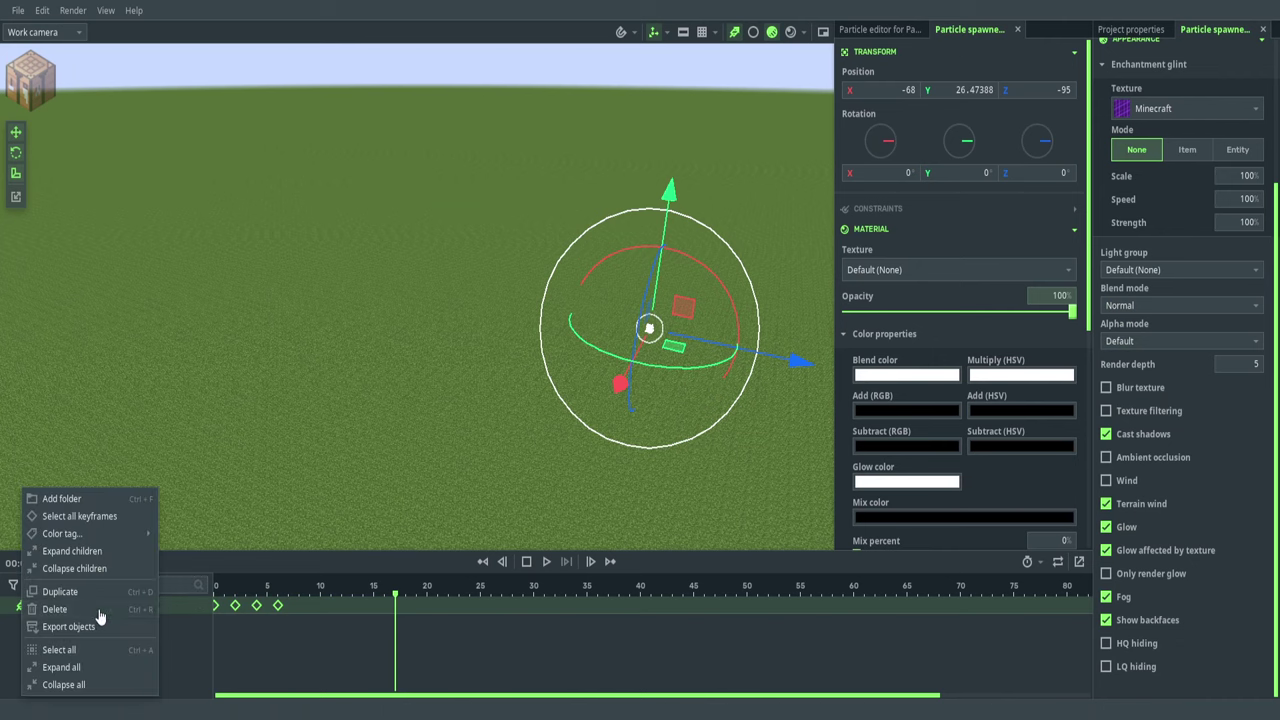
left_click(90, 610)
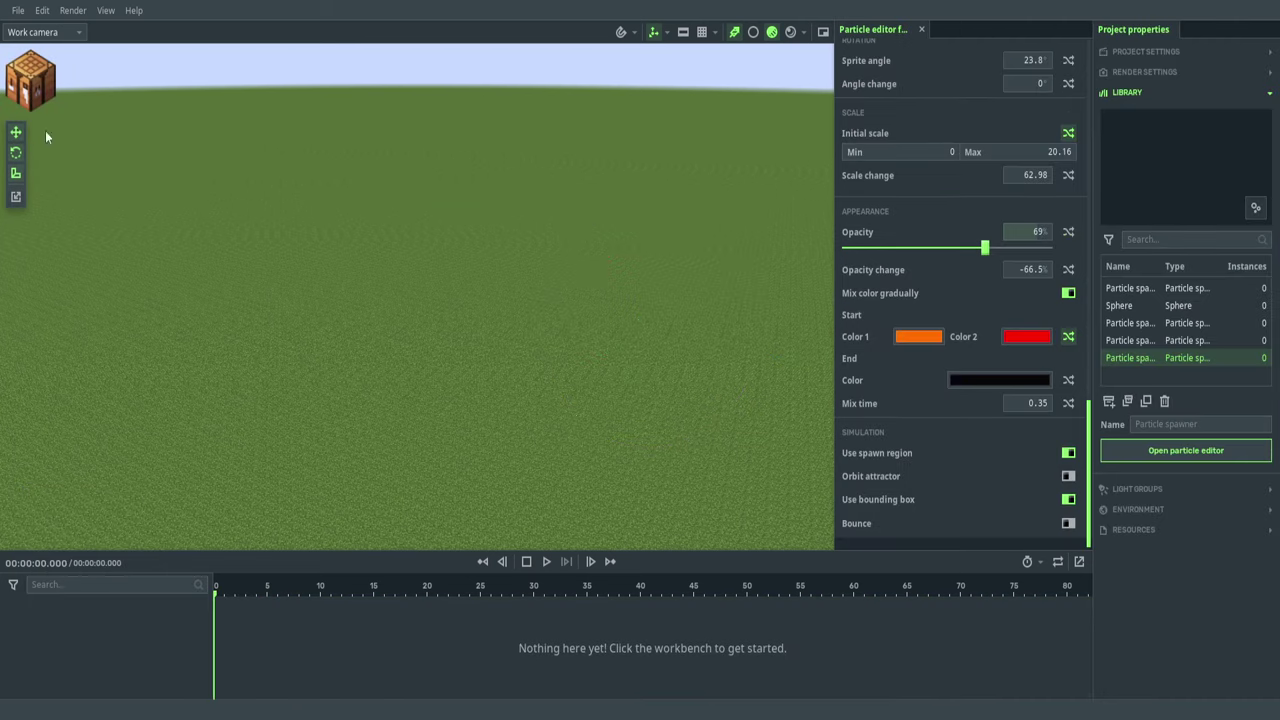
left_click(31, 80)
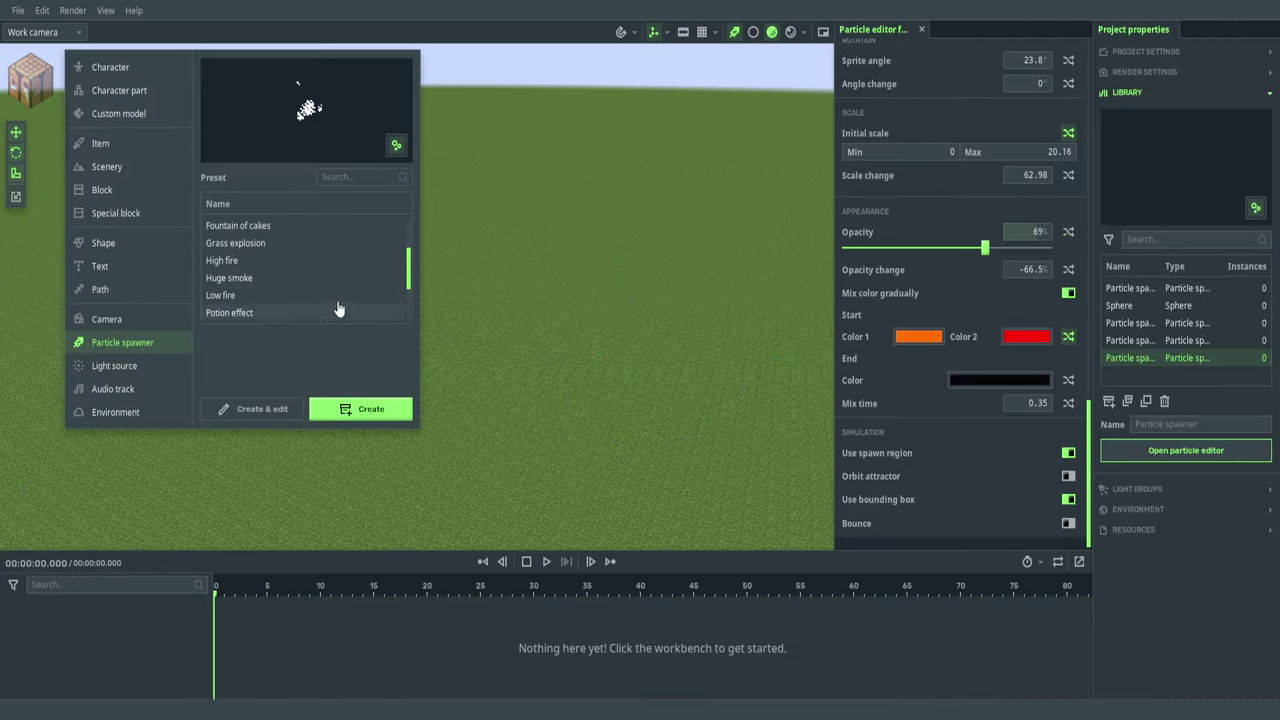
left_click(606, 180)
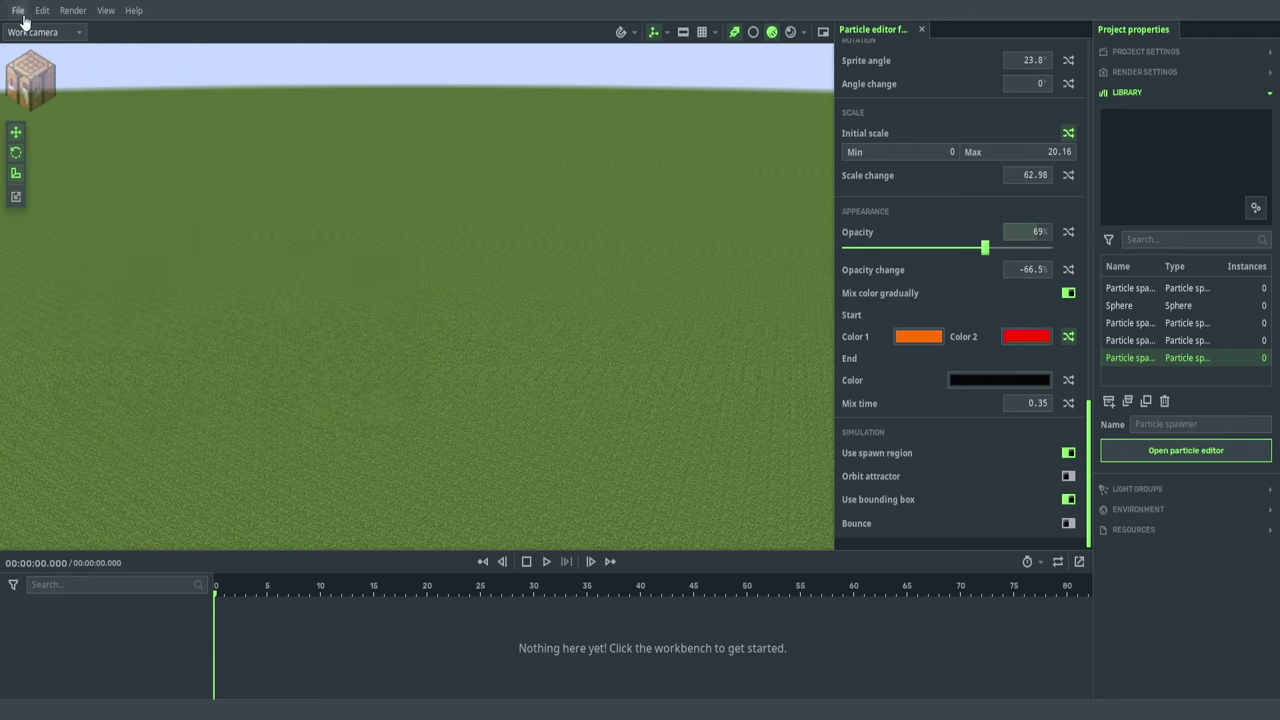
- Import the Volumetric light asset into the scene and toggle the rendered view to check the beam
left_click(20, 12)
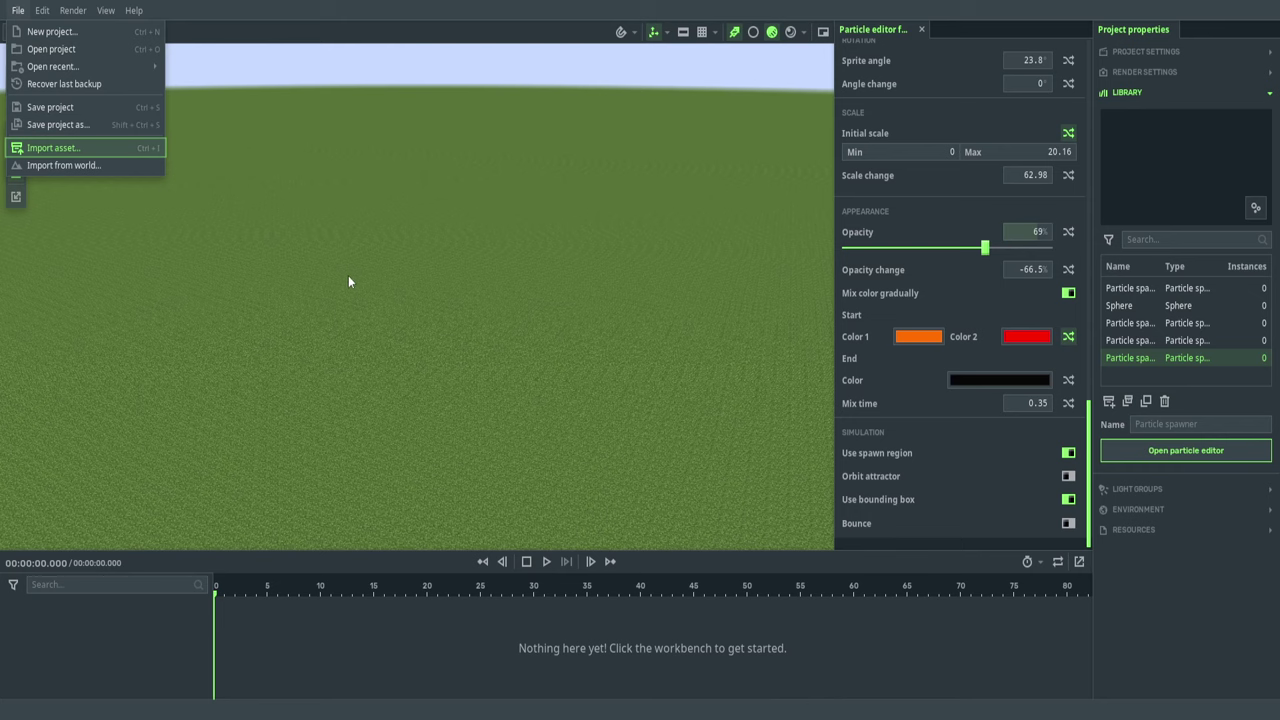
left_click(487, 425)
left_click(146, 603)
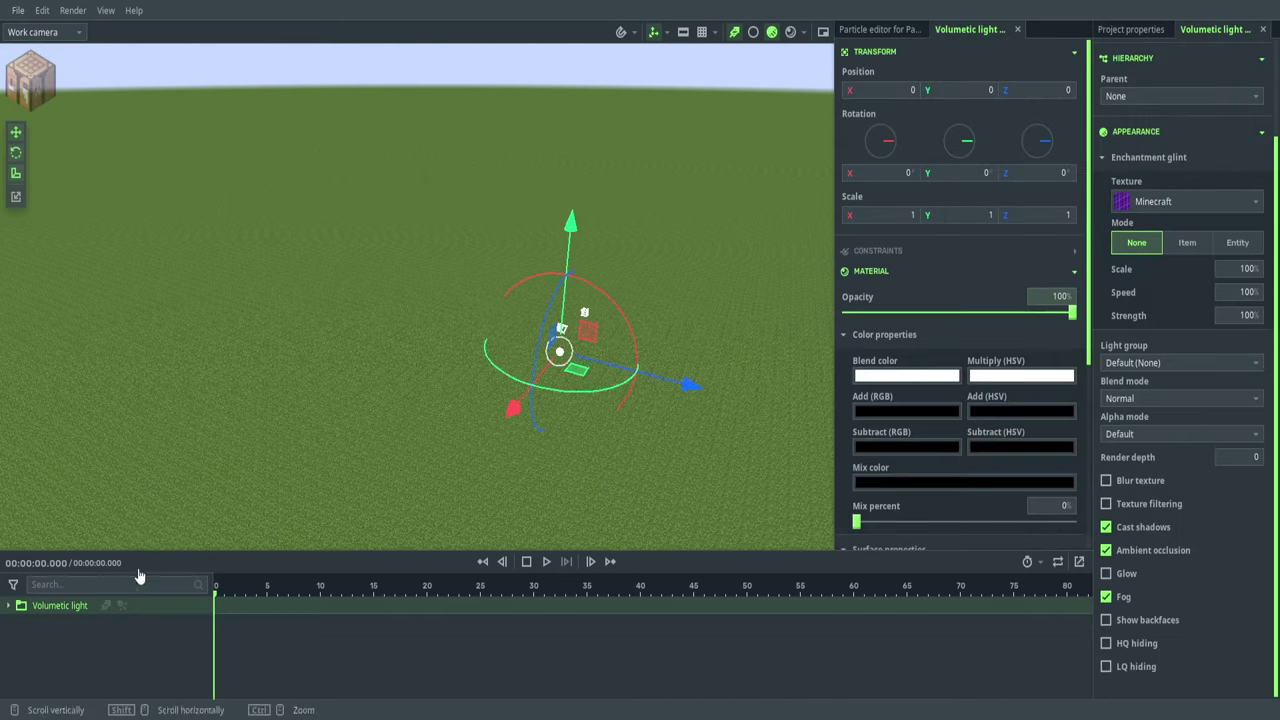
right_click_drag(645, 230, 612, 201)
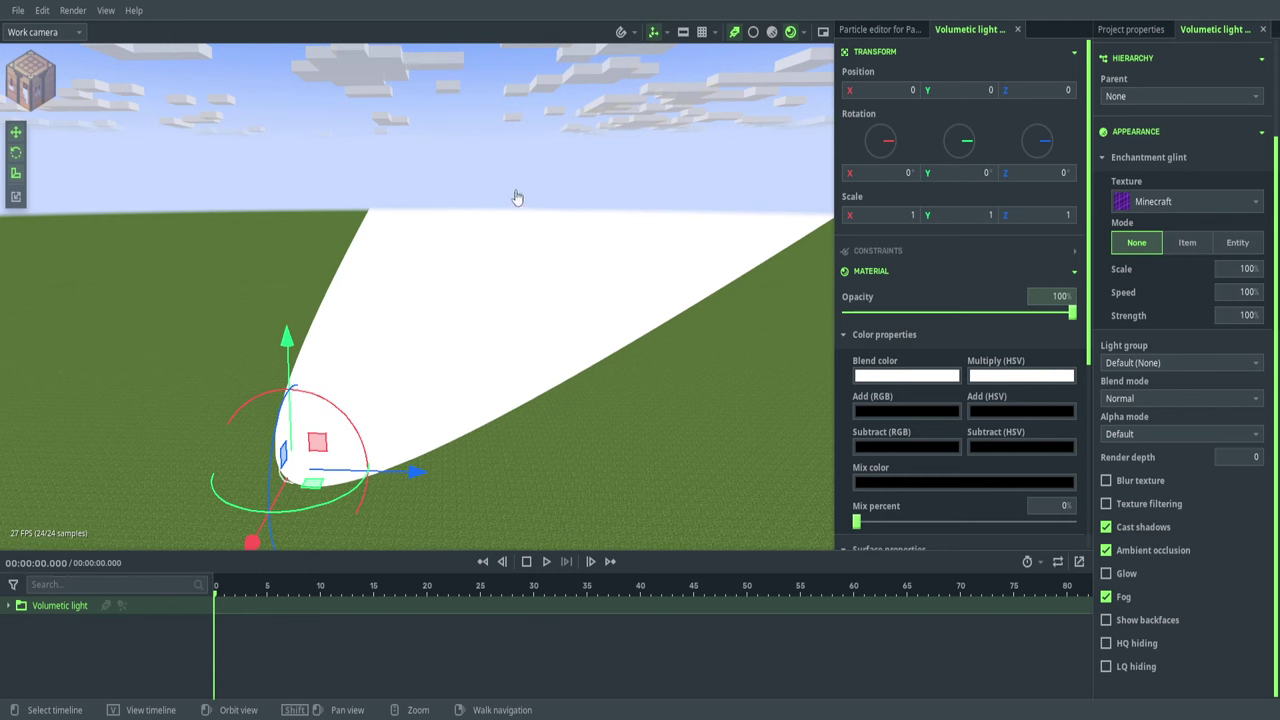
key("F5")
scroll(560, 371, "up", 6)
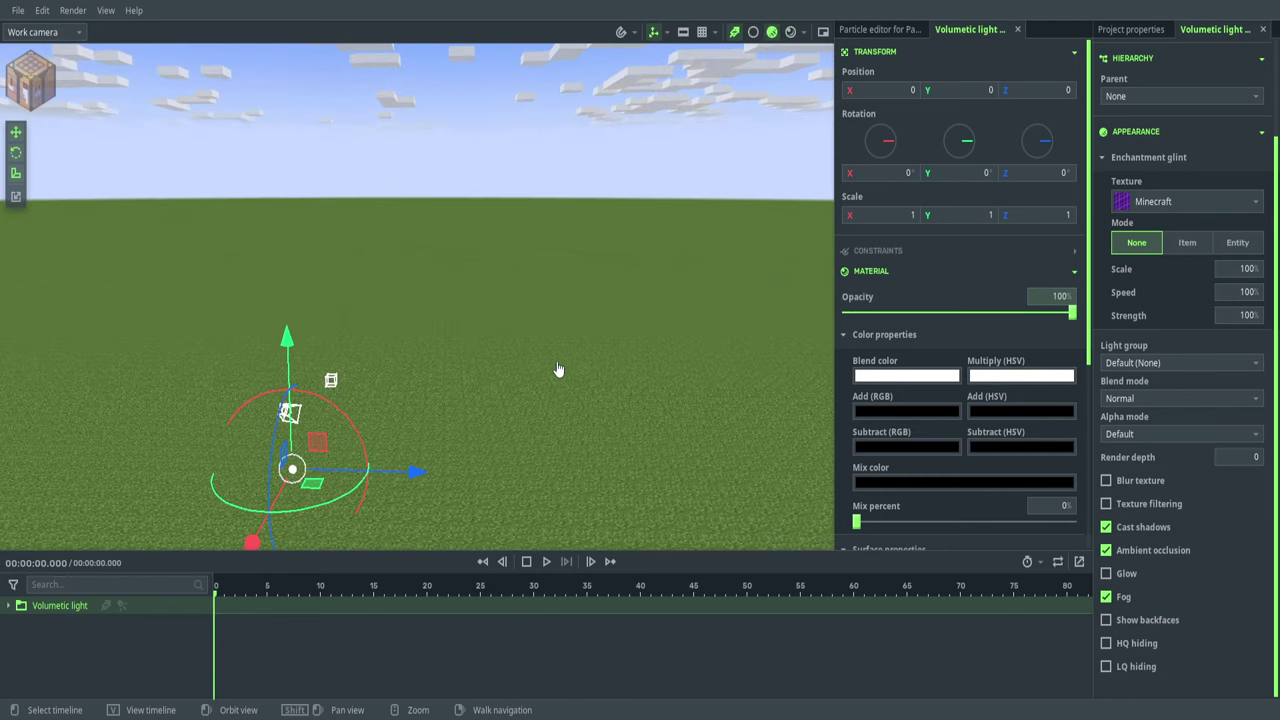
- Set the range of the spot light inside the Volumetric light folder to 250
left_click(285, 191)
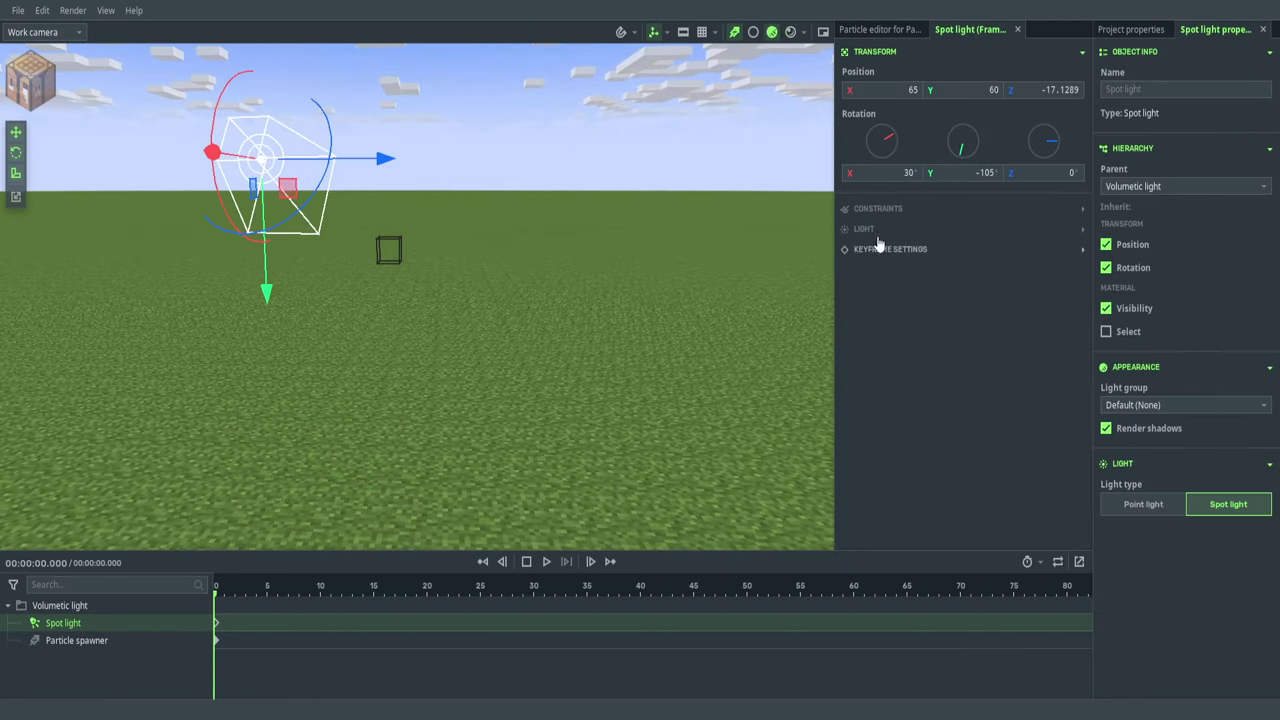
left_click(864, 230)
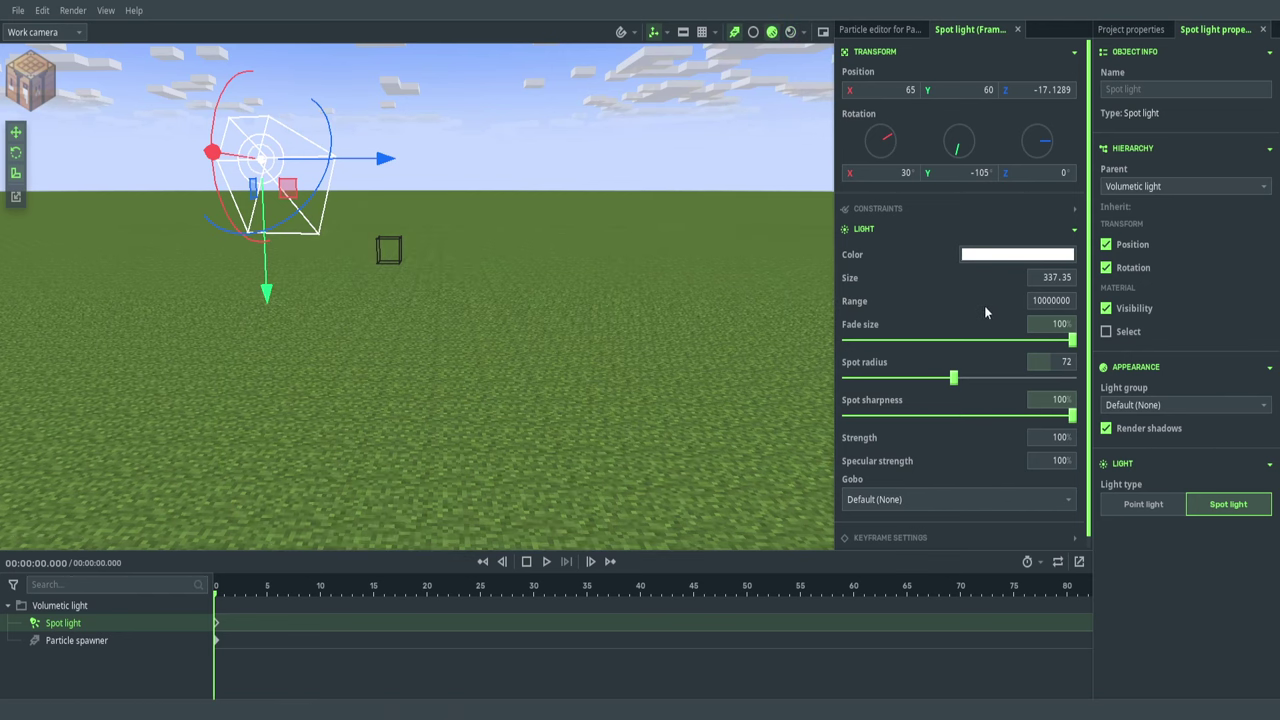
left_click(1038, 300)
type("0")
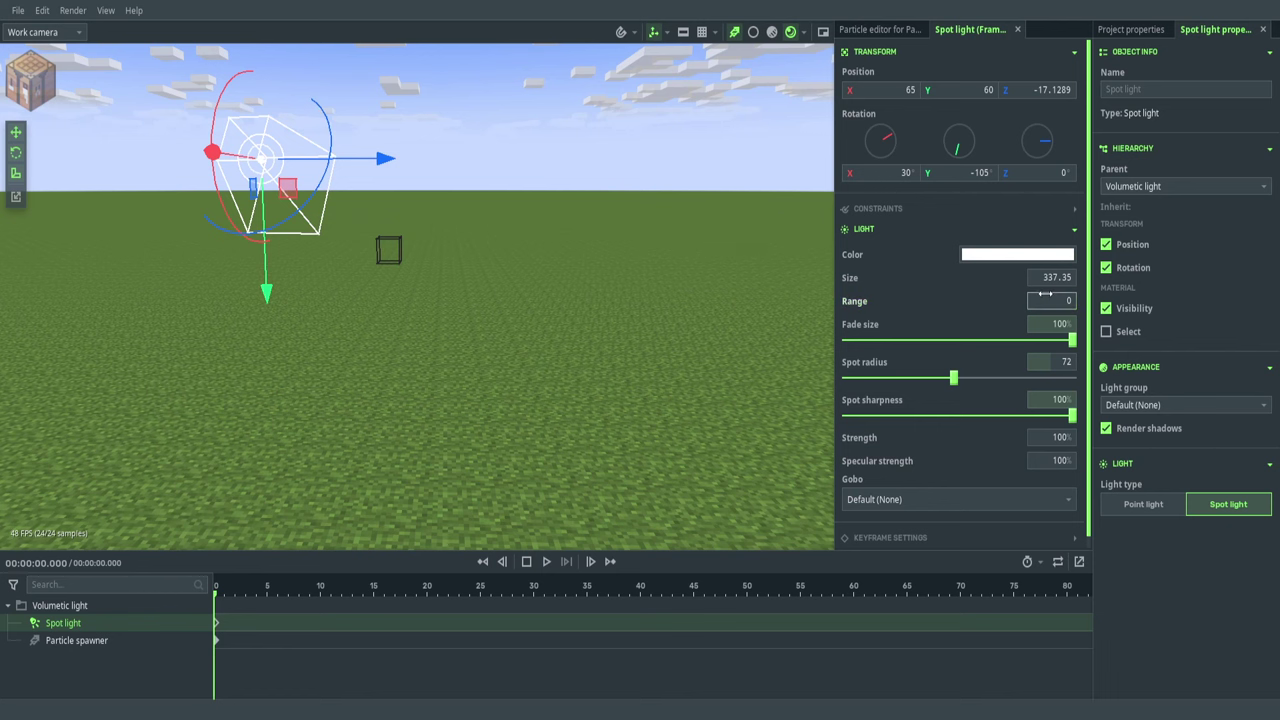
type("250")
key("Return")
- Raise the spot light's strength to 1000%
middle_click_drag(652, 304, 658, 316)
scroll(658, 316, "down", 2)
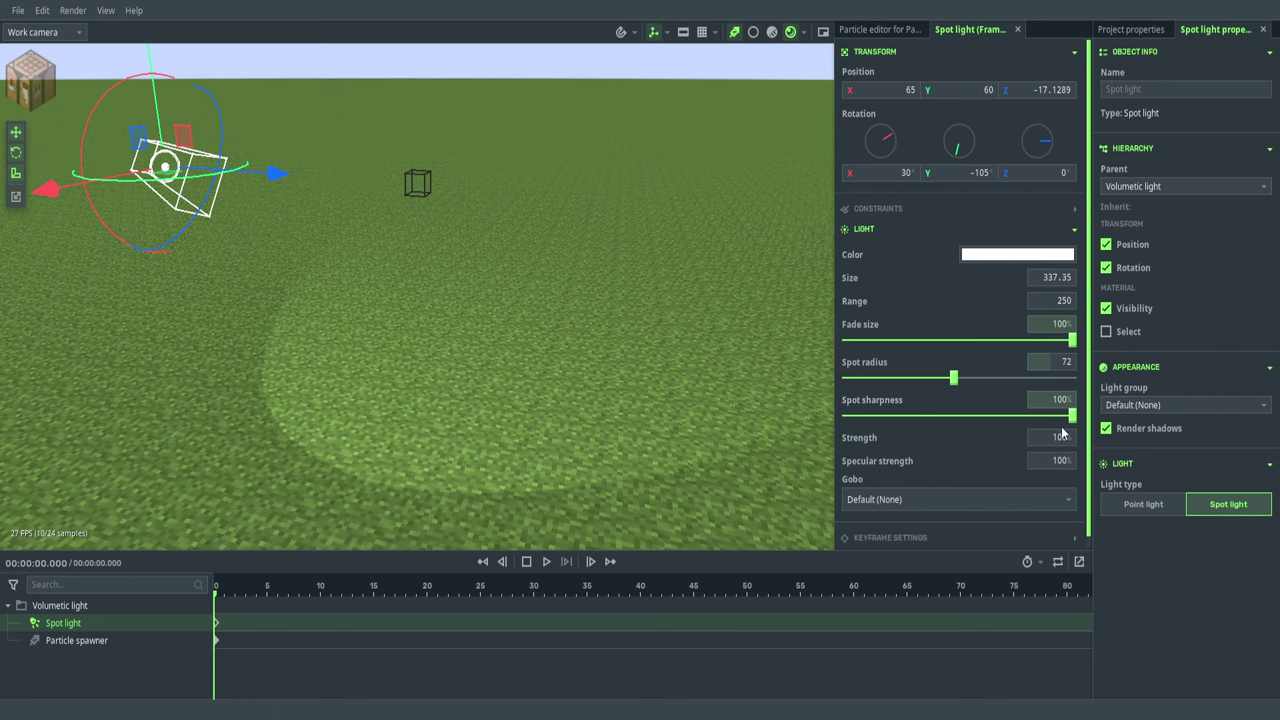
type("1000")
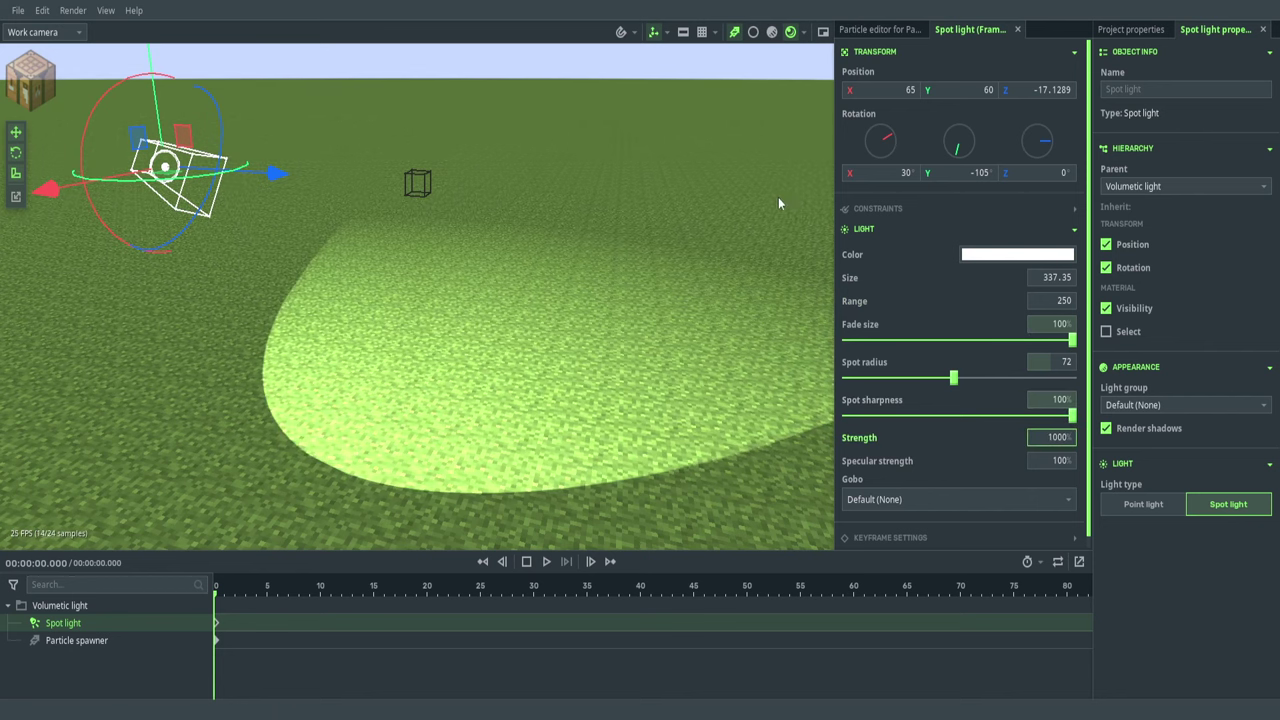
- Deselect the spot light, play the animation, and examine the particles in the light beam from different sides
key("e")
mouse_move(779, 199)
right_mouse_down()
mouse_move(755, 240)
mouse_move(770, 215)
right_mouse_up()
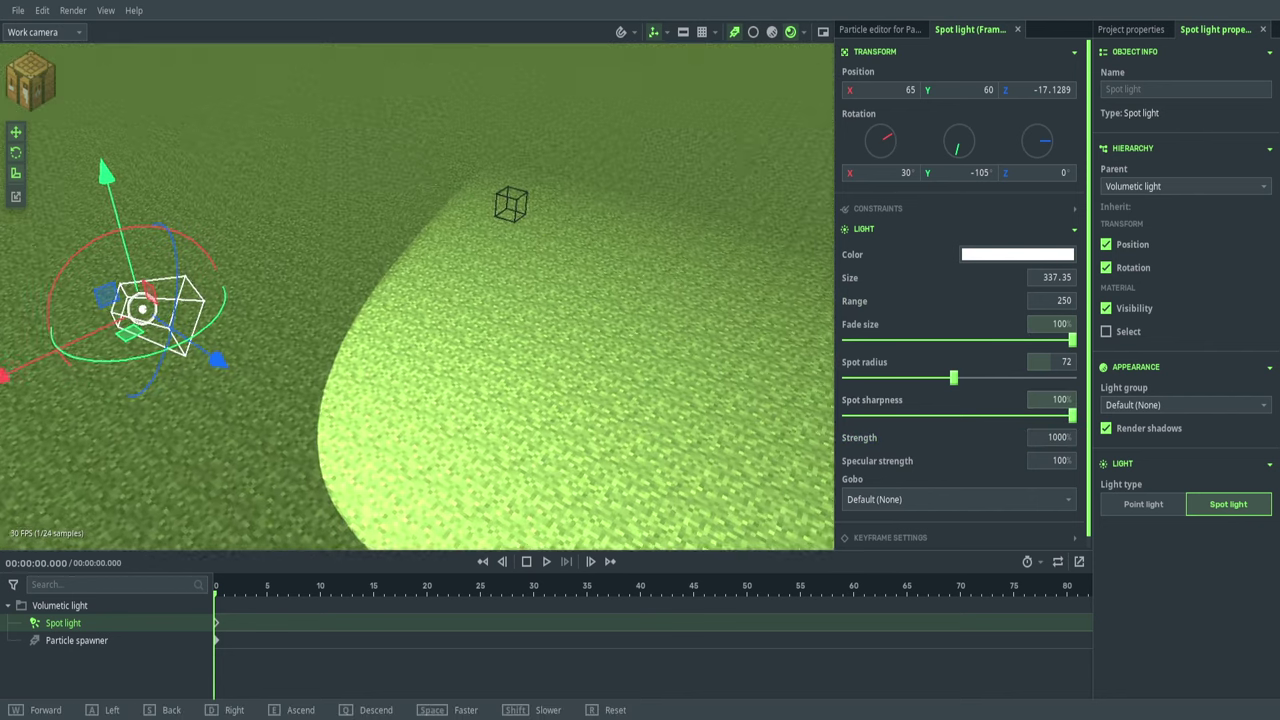
right_click_drag(348, 545, 378, 515)
key("space")
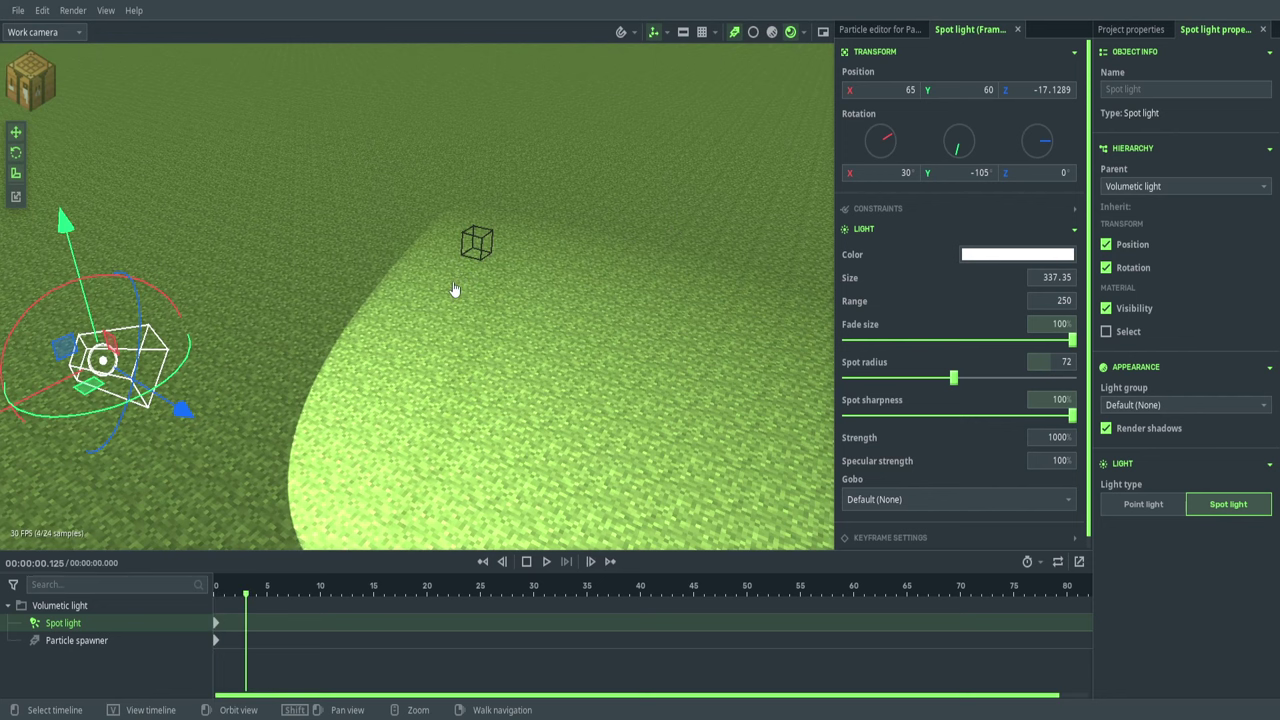
left_click(491, 95)
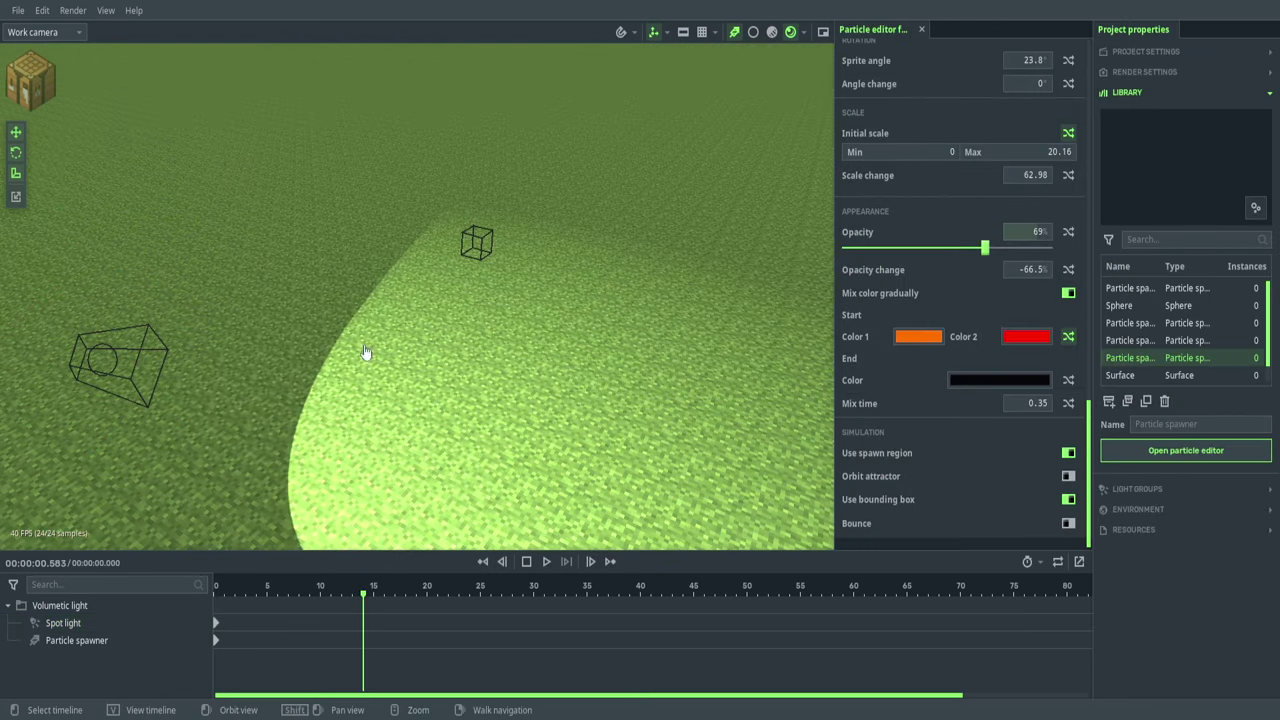
left_click_drag(470, 245, 325, 300)
right_click_drag(325, 300, 412, 390)
key("space")
key("space")
key("s")
key("w")
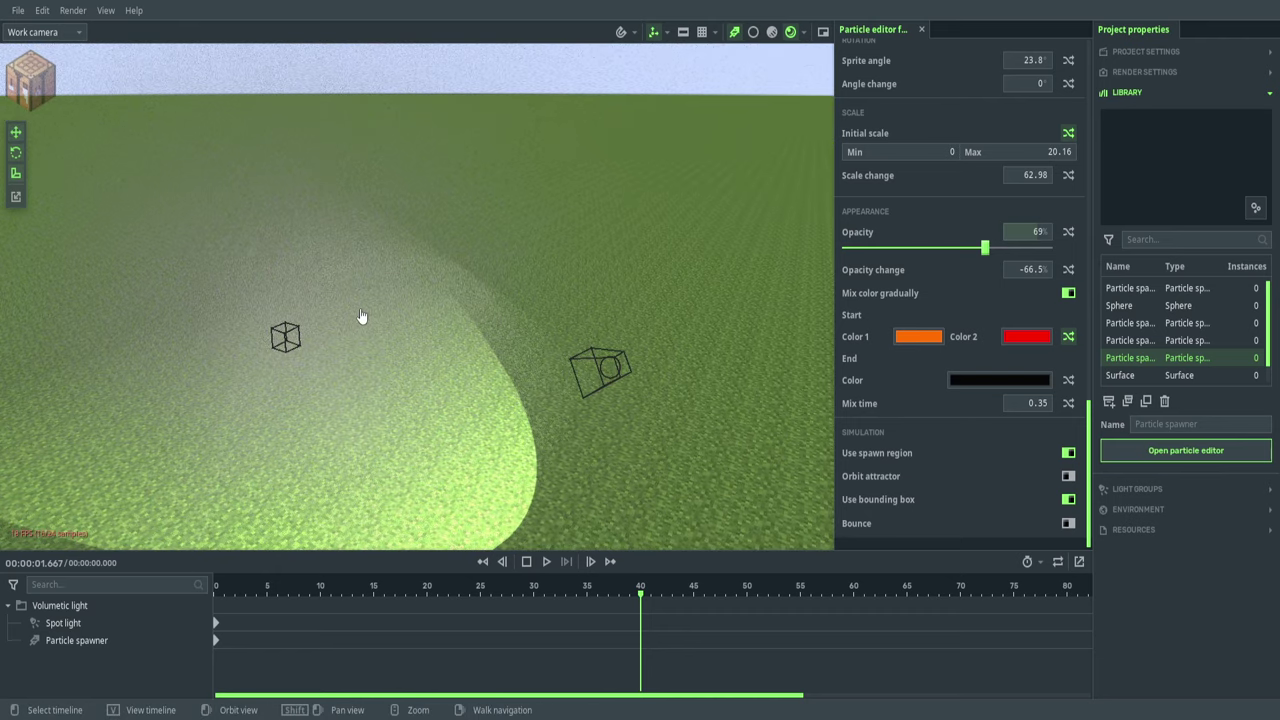
- Try enabling Glow on the Volumetric light's particle spawner and view its effect on the particles
left_click(277, 345)
left_click(140, 625)
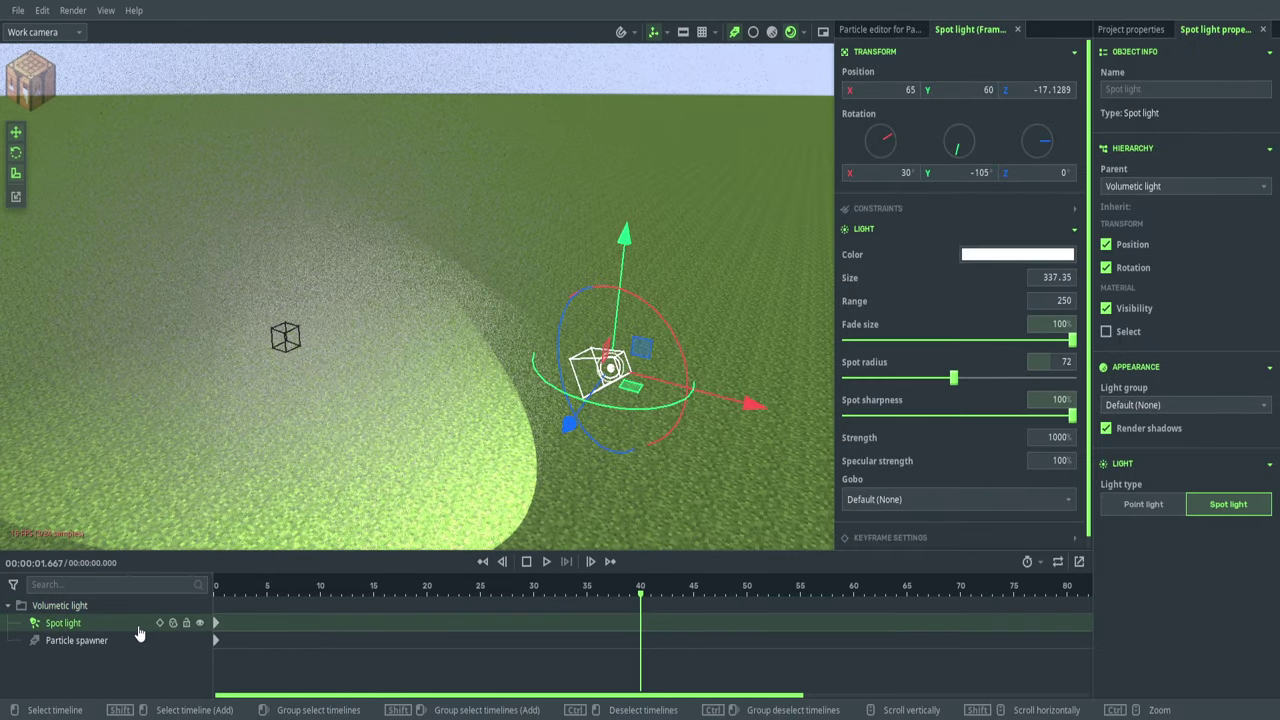
left_click(157, 640)
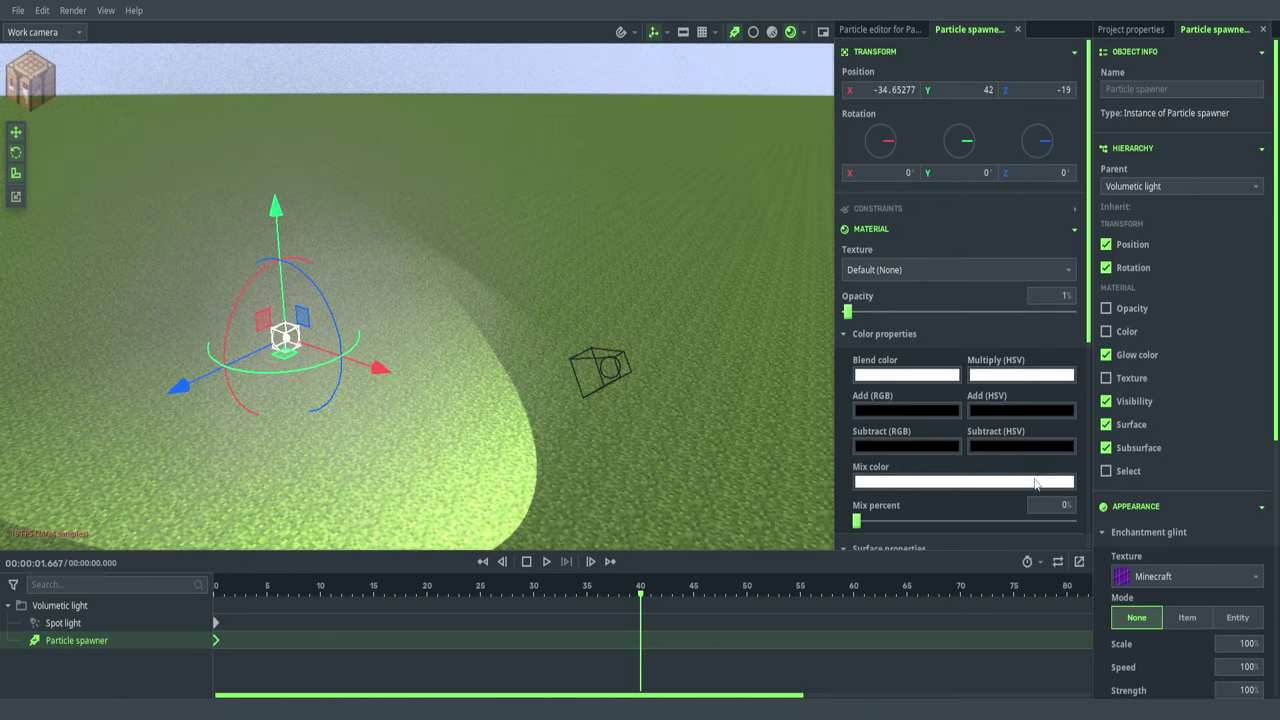
scroll(1200, 585, "down", 8)
left_click(1106, 573)
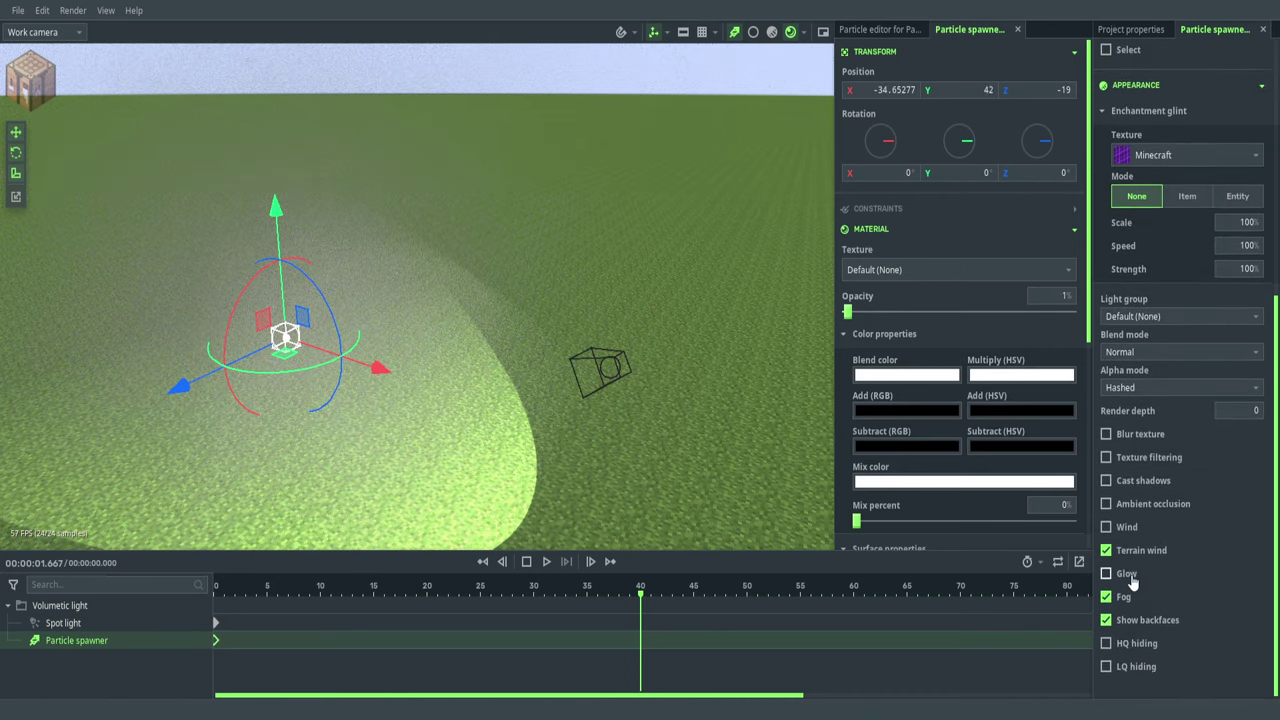
middle_click_drag(620, 229, 376, 287)
left_click_drag(380, 302, 380, 325)
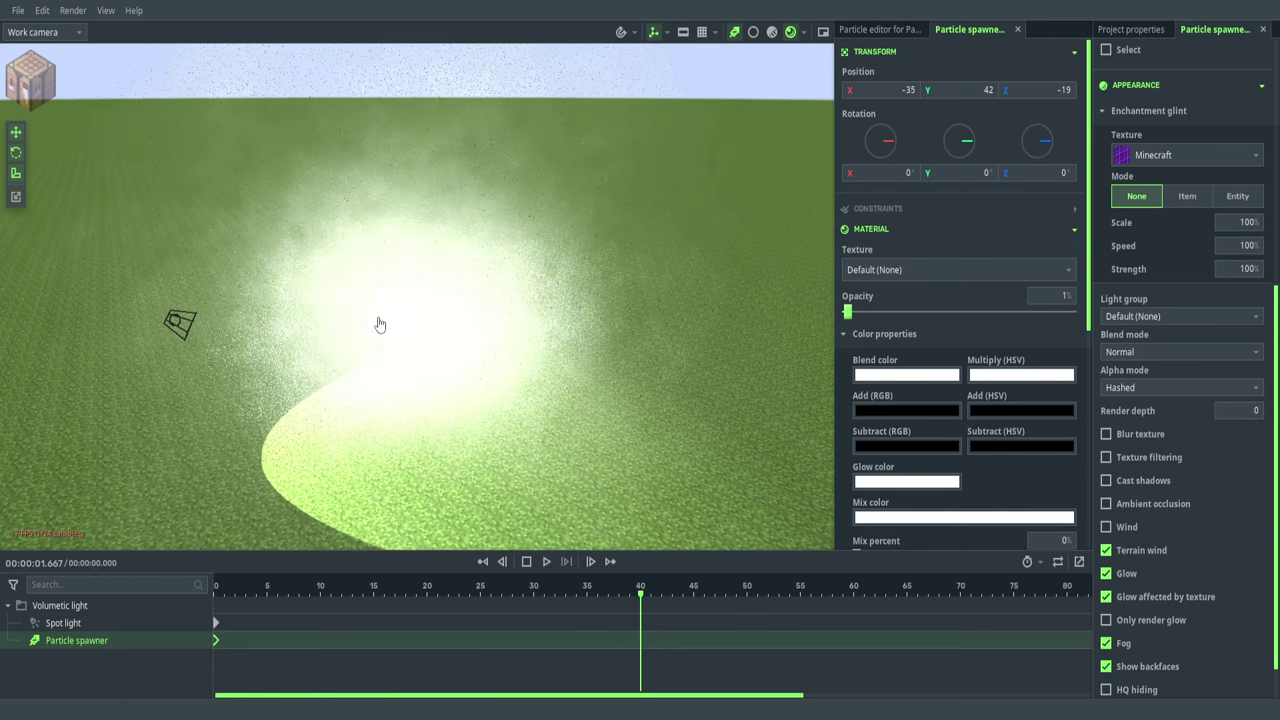
- Replay the particles from the timeline start to frame 6 with the spawner's glow turned back off
left_click_drag(248, 583, 46, 584)
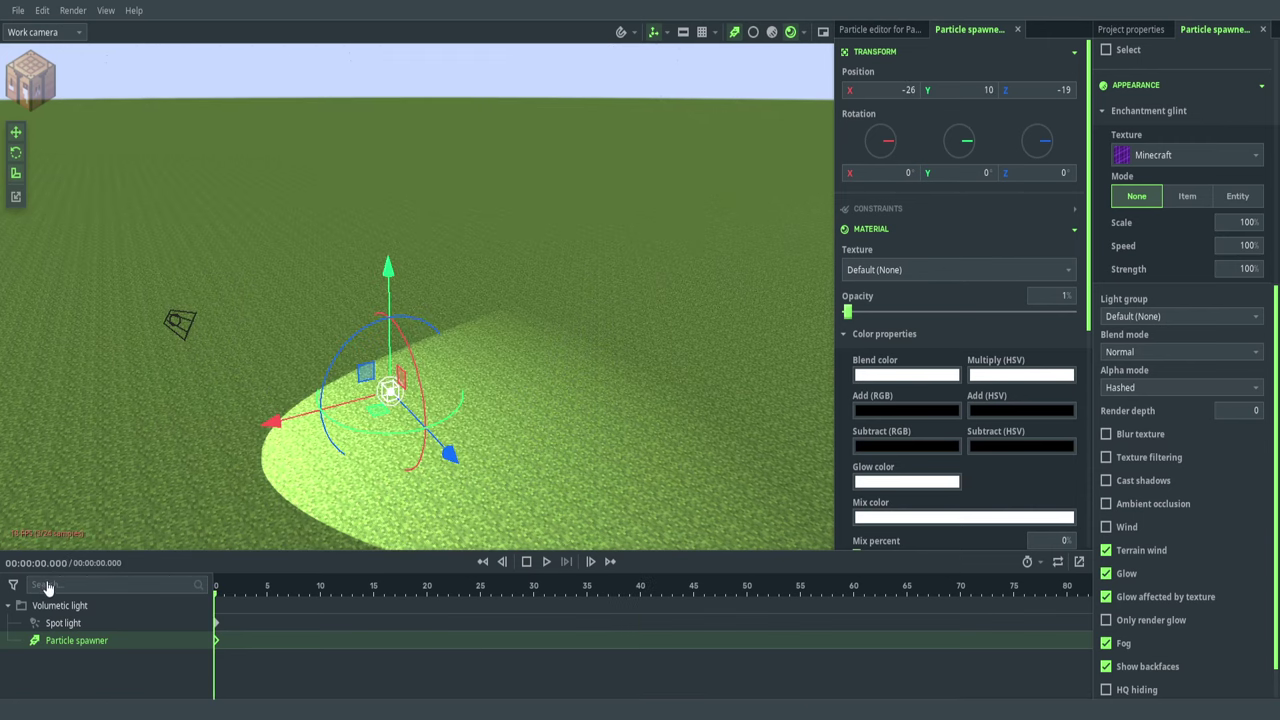
key("space")
key("space")
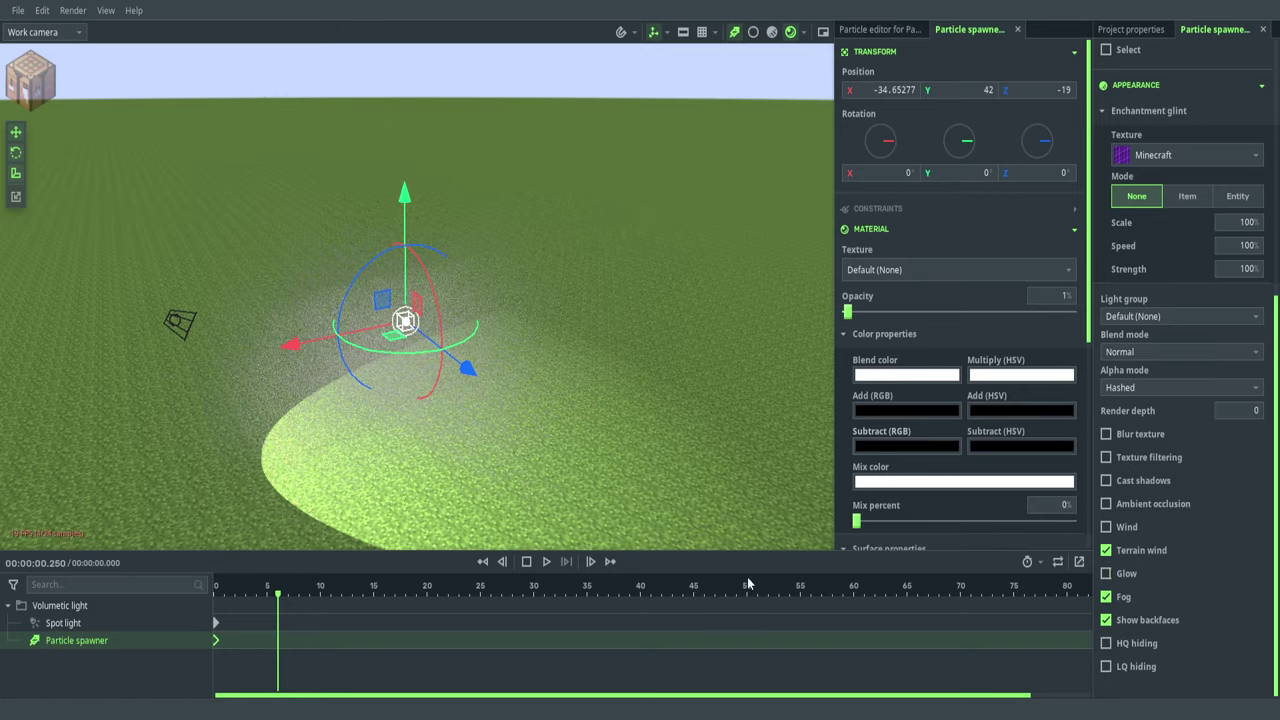
- Look through the particle spawner's material properties and examine the lit particles around the spot light
left_click(681, 266)
left_click_drag(682, 266, 686, 269)
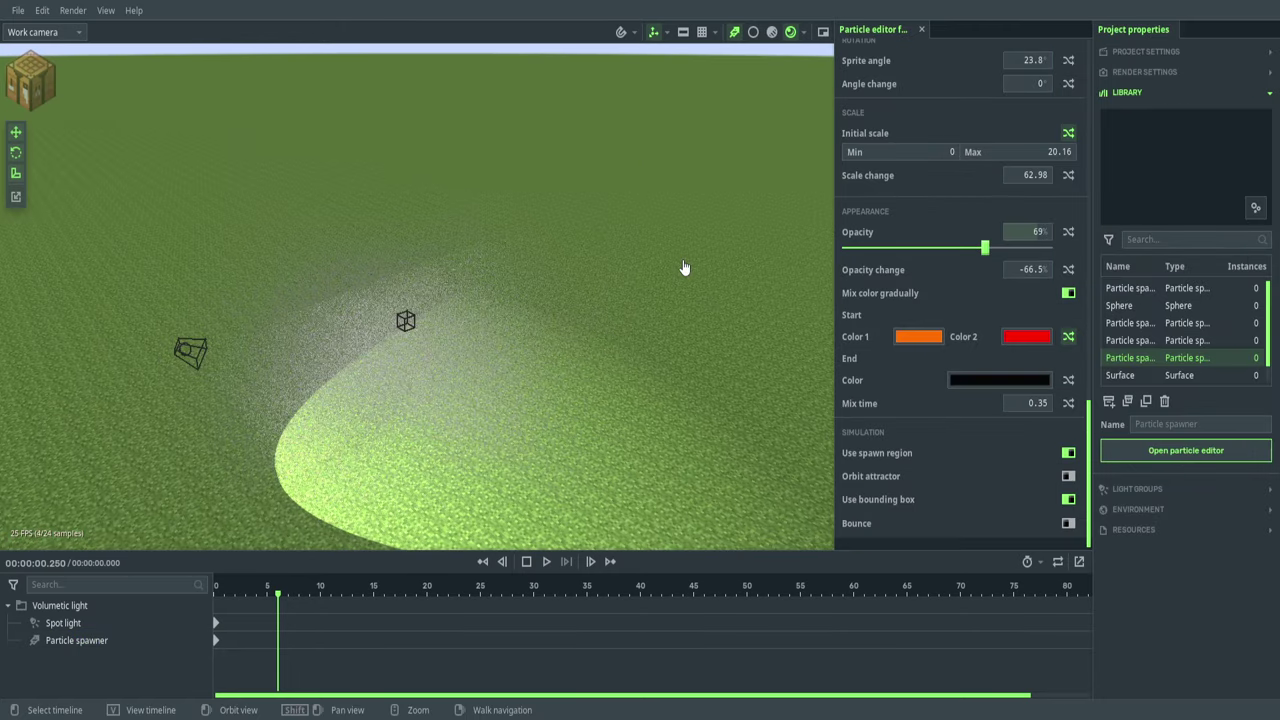
left_click(688, 311)
scroll(475, 371, "up", 4)
scroll(994, 470, "down", 5)
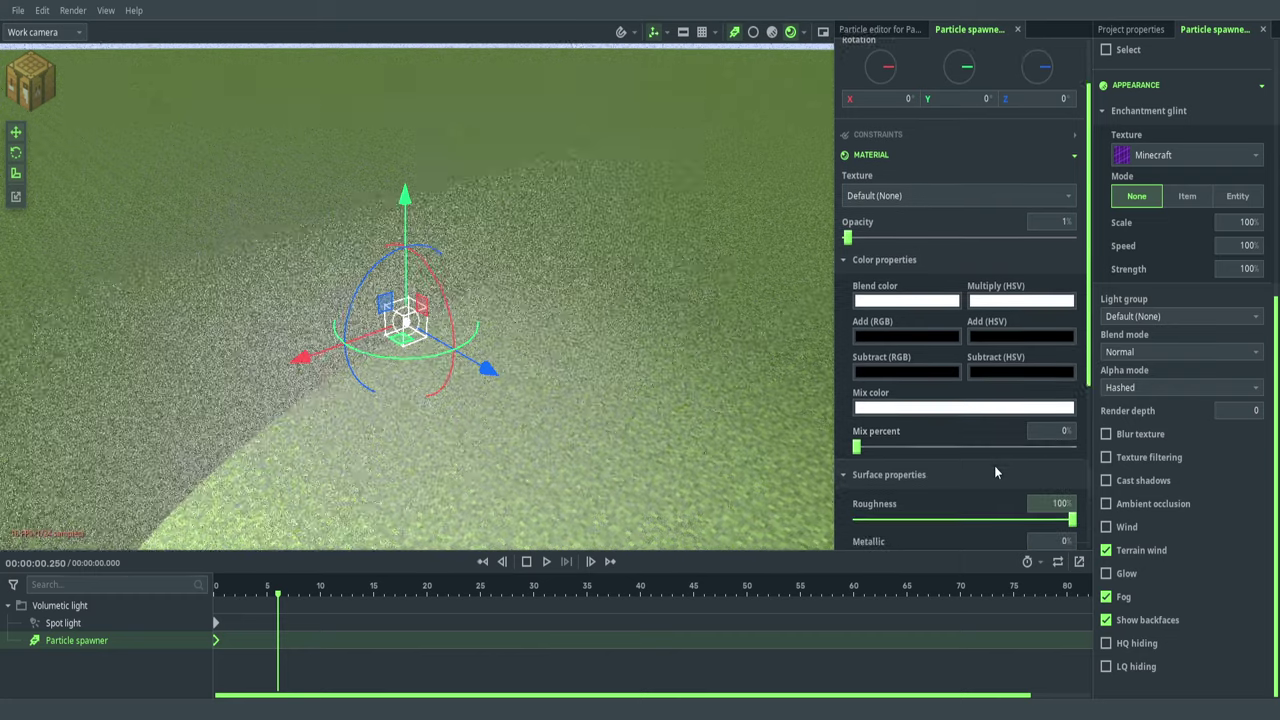
left_click_drag(1049, 396, 1270, 392)
scroll(687, 277, "down", 4)
left_click_drag(687, 277, 752, 212)
left_click(676, 226)
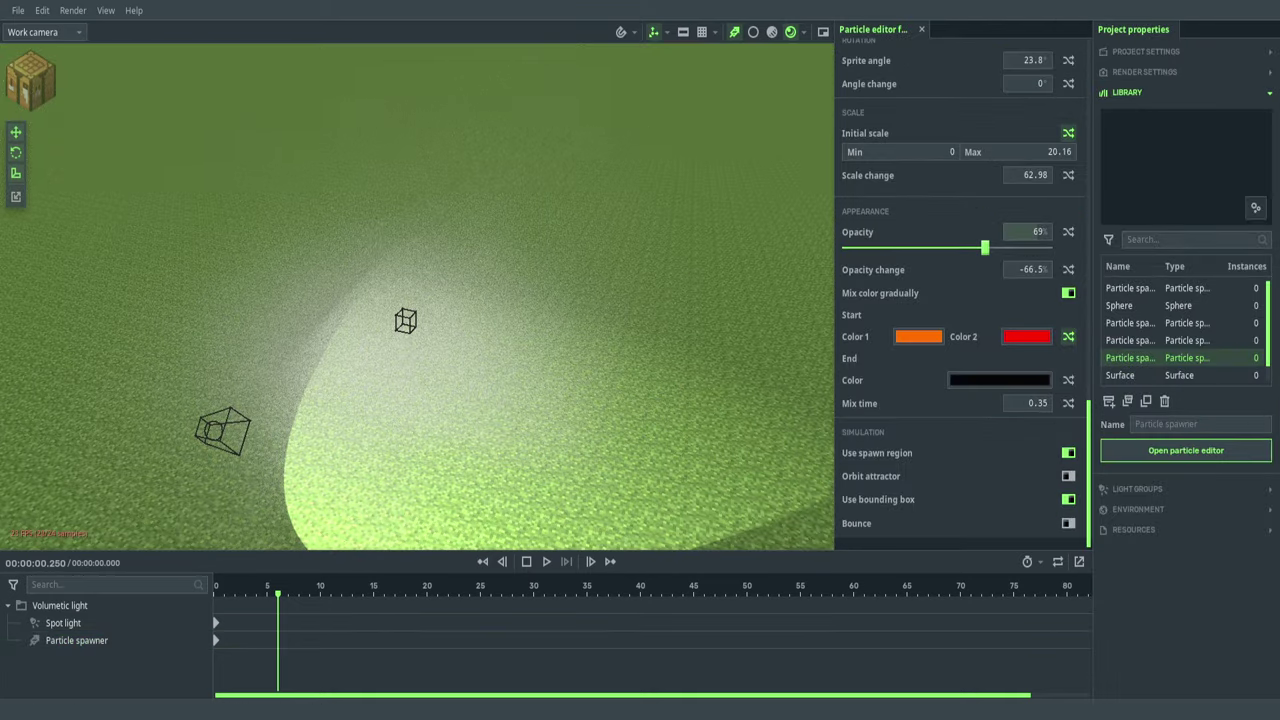
left_click_drag(599, 302, 750, 265)
- Set the environment time to 5:14 to darken the scene around the volumetric light
left_click(1162, 80)
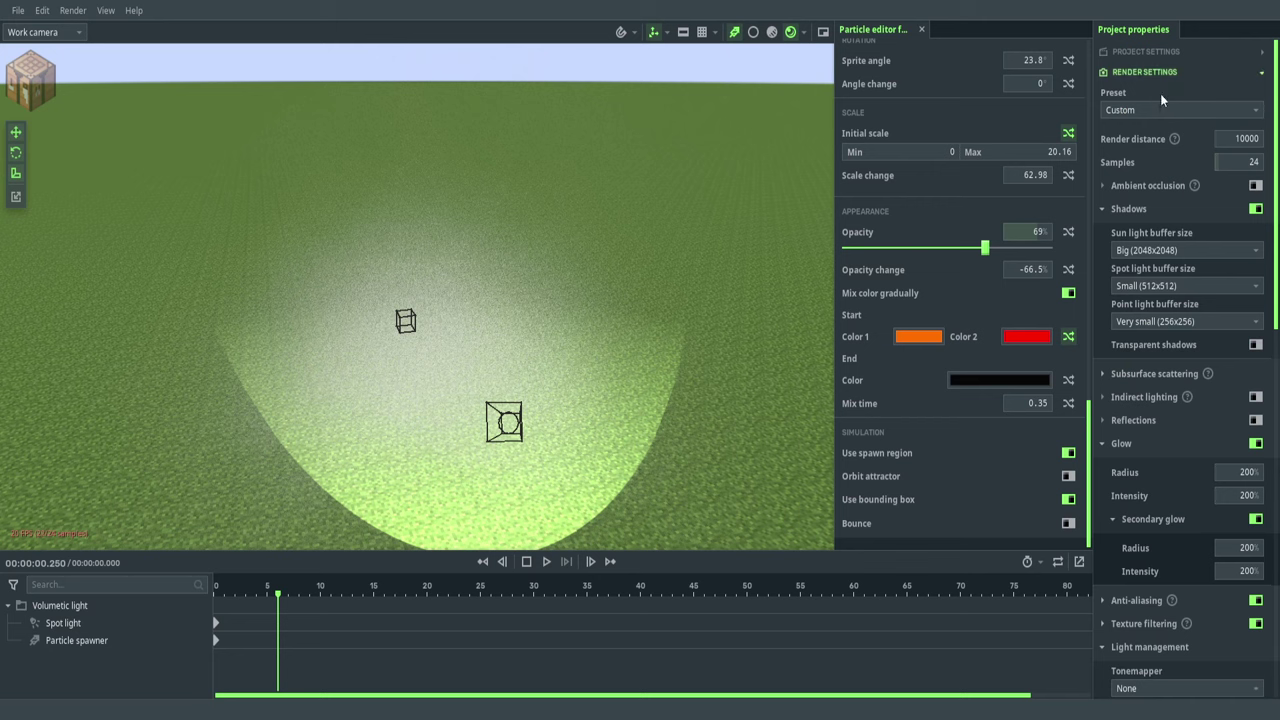
left_click(1155, 72)
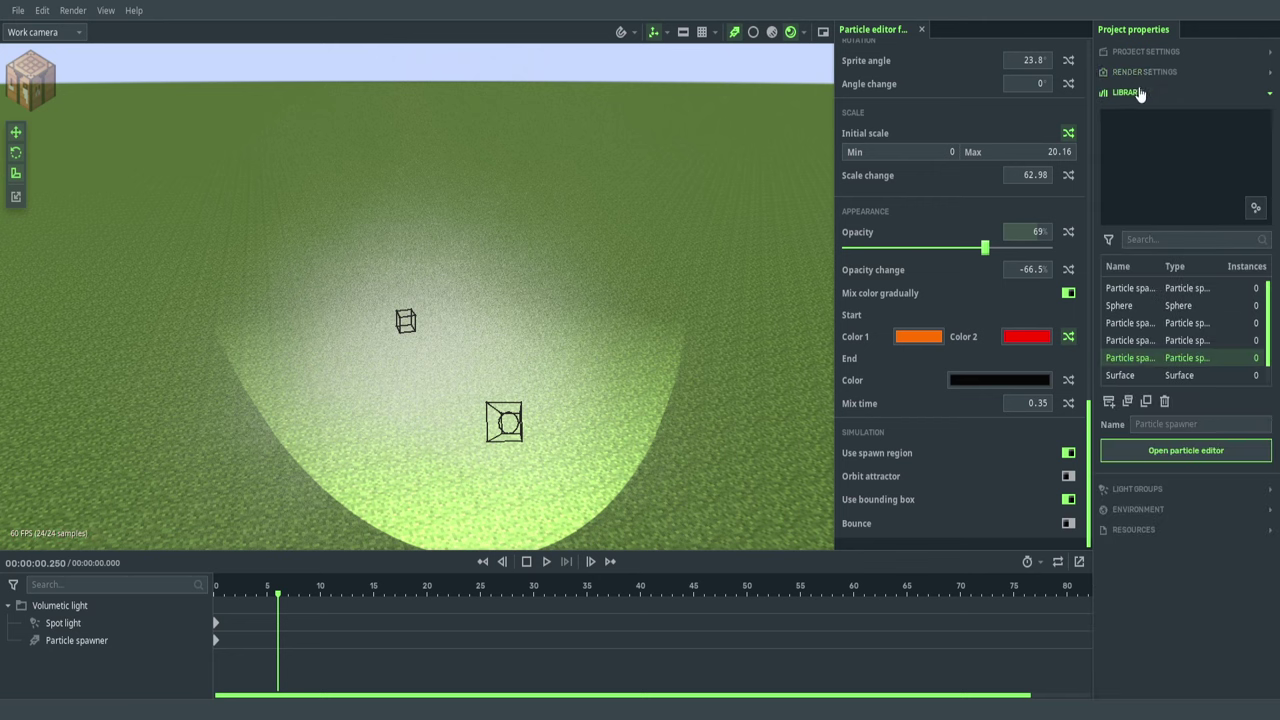
left_click(1145, 51)
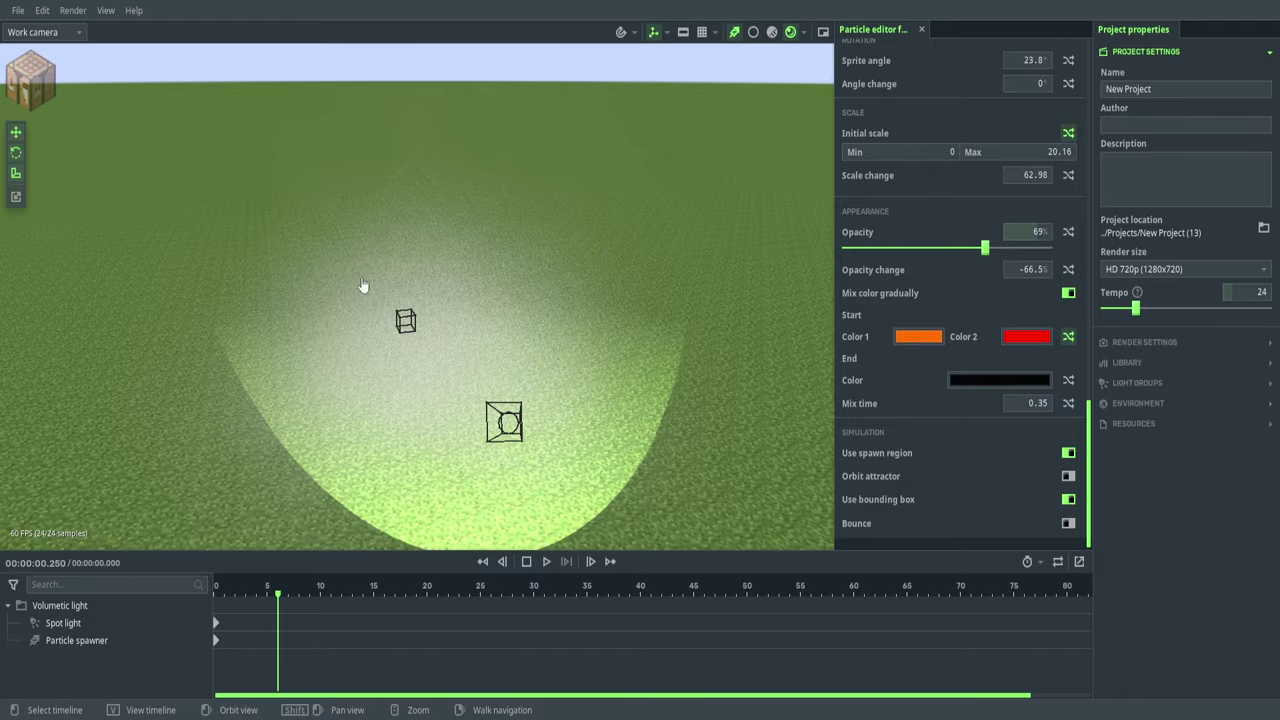
middle_click_drag(480, 268, 375, 288)
left_click_drag(497, 260, 510, 215)
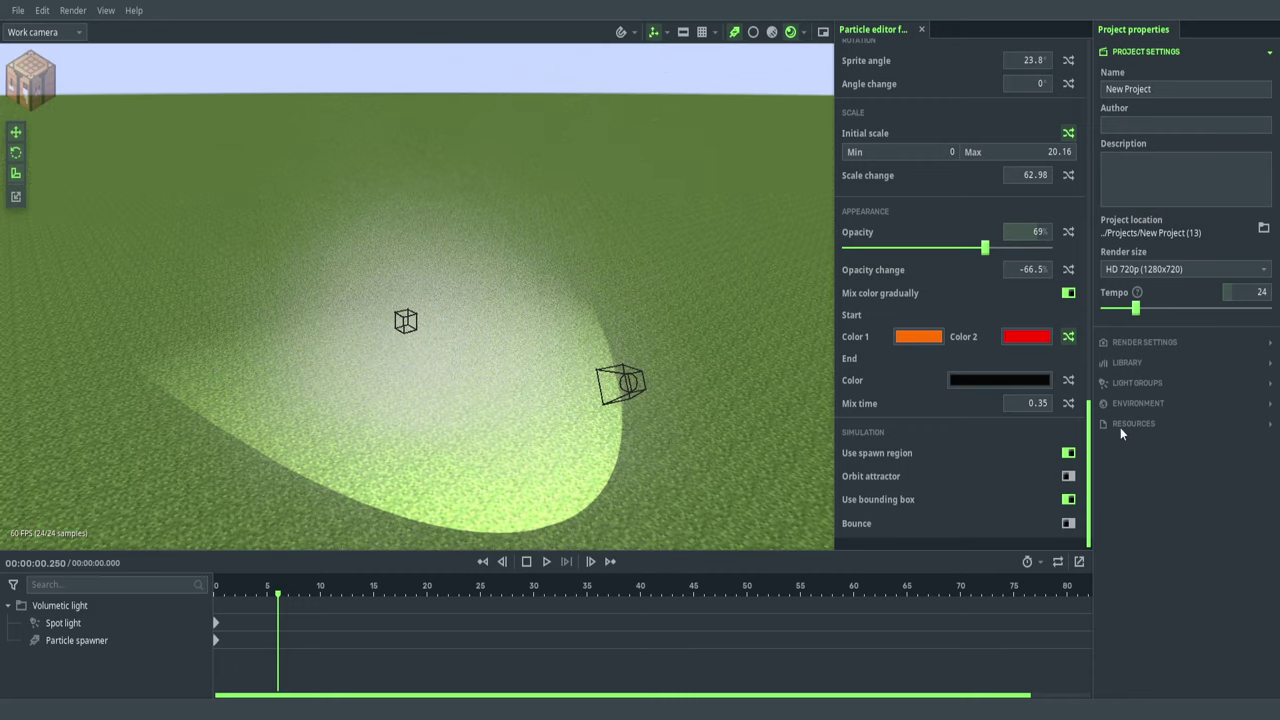
left_click(1140, 404)
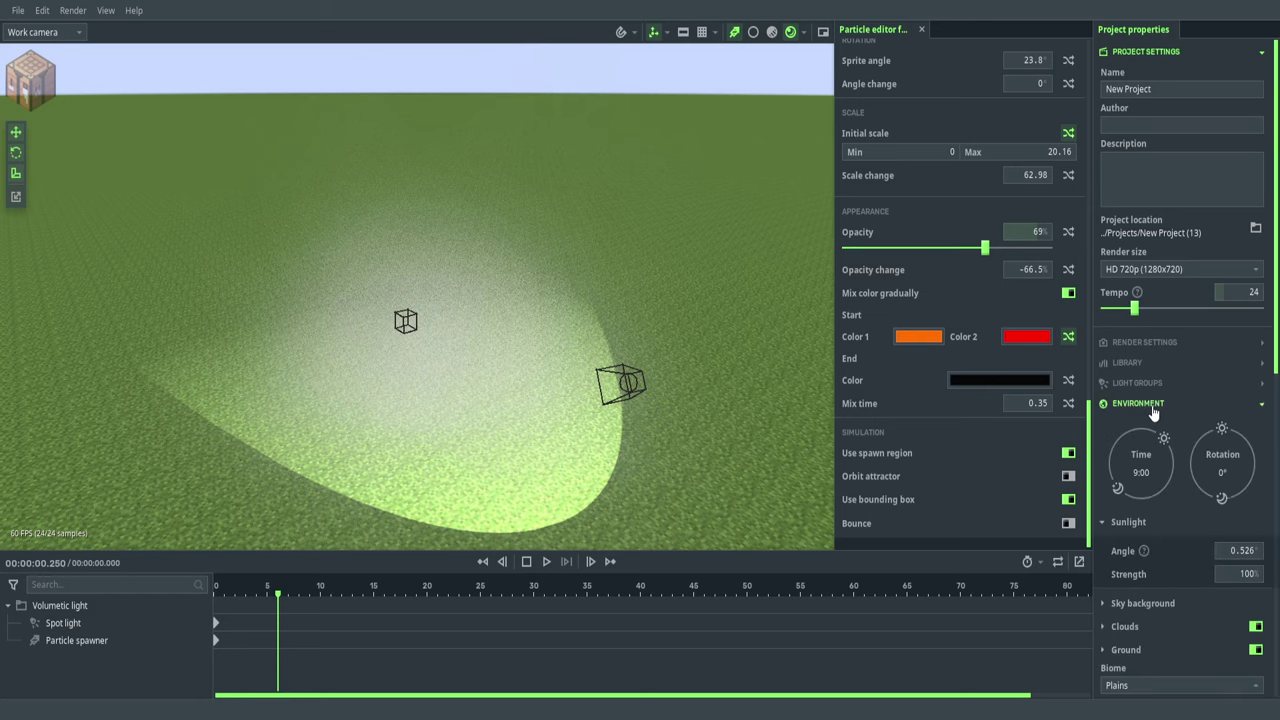
left_click_drag(1160, 443, 1173, 471)
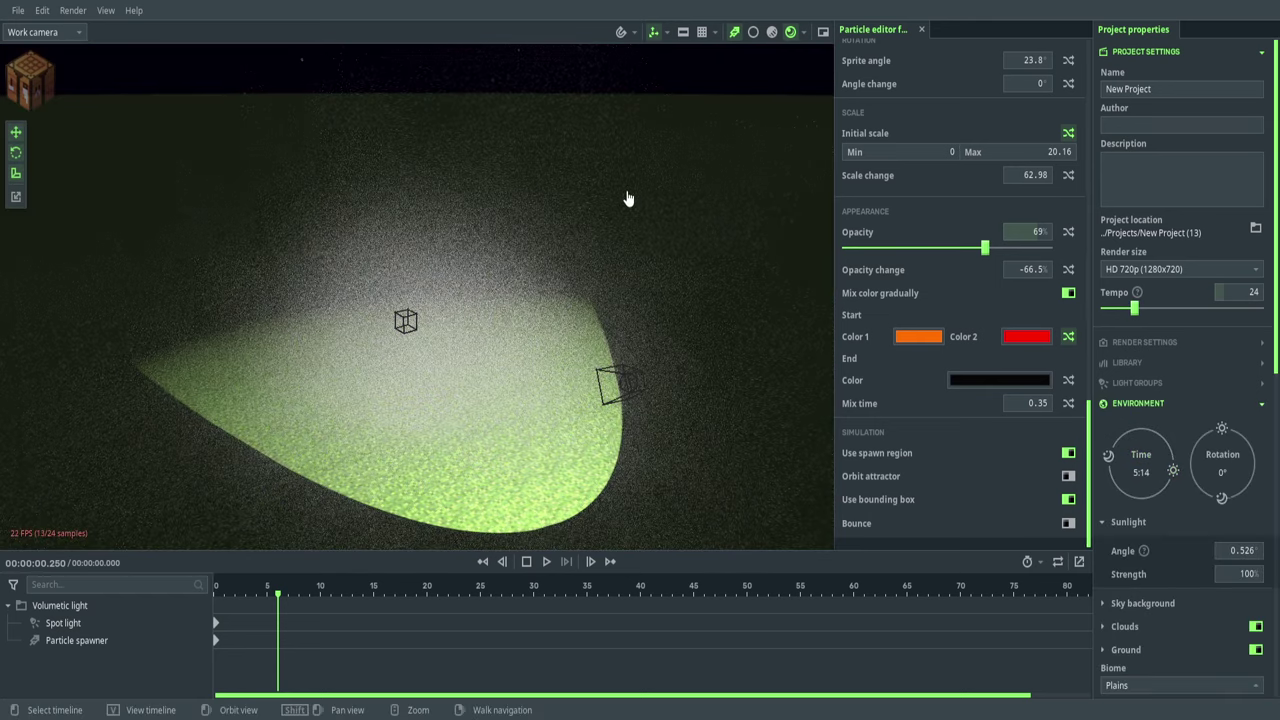
- Examine the volumetric light beam in the dark scene from several angles and distances
middle_click_drag(621, 206, 702, 243)
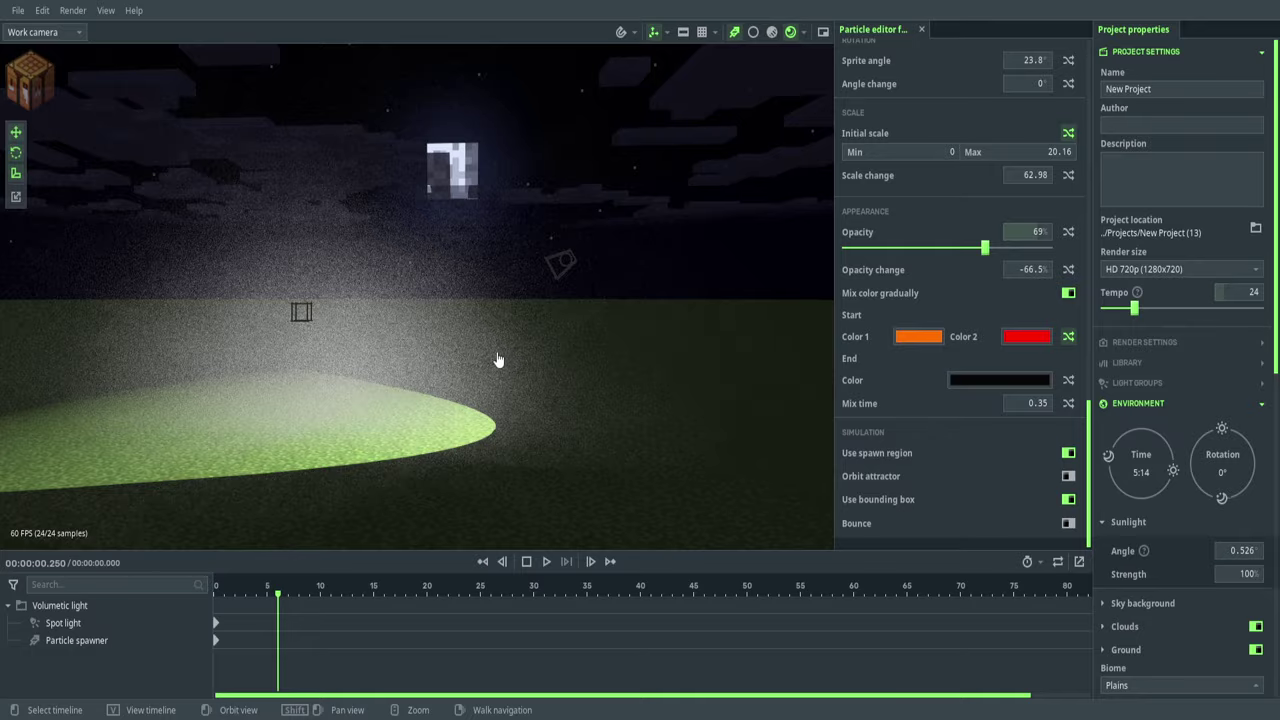
left_click_drag(498, 359, 190, 425)
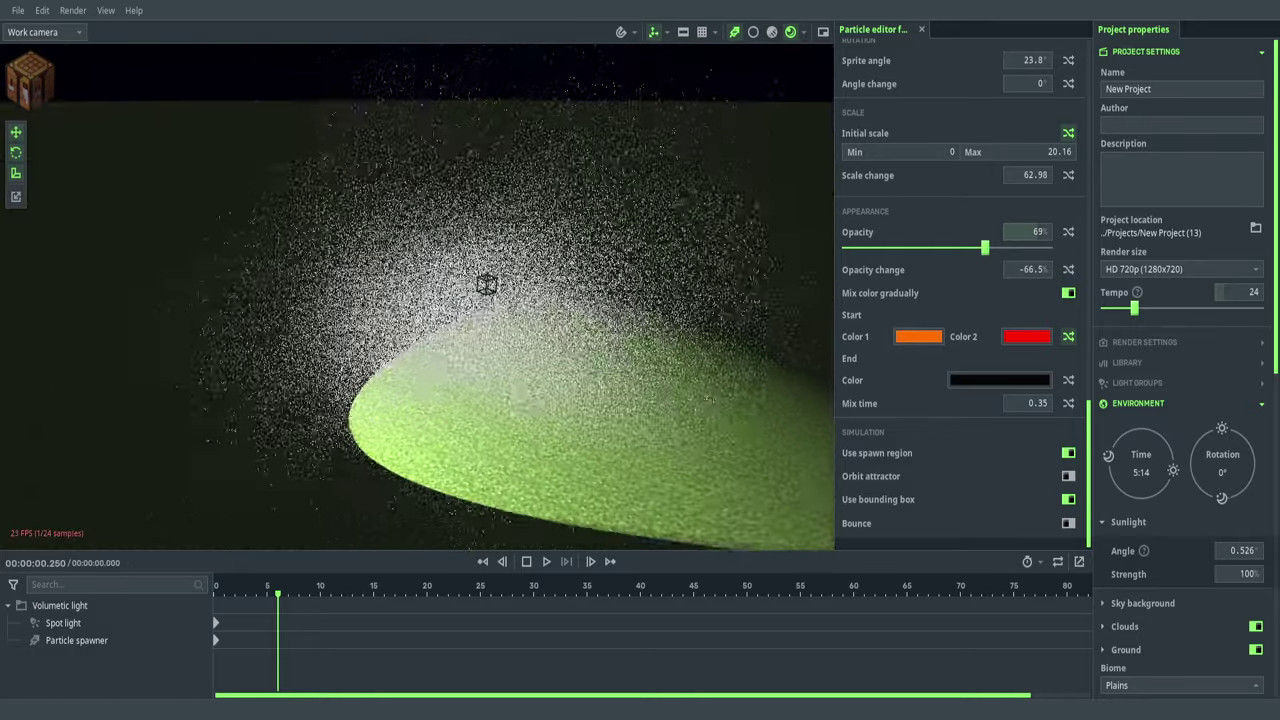
left_click_drag(500, 285, 515, 306)
scroll(523, 306, "down", 2)
left_click_drag(591, 223, 575, 195)
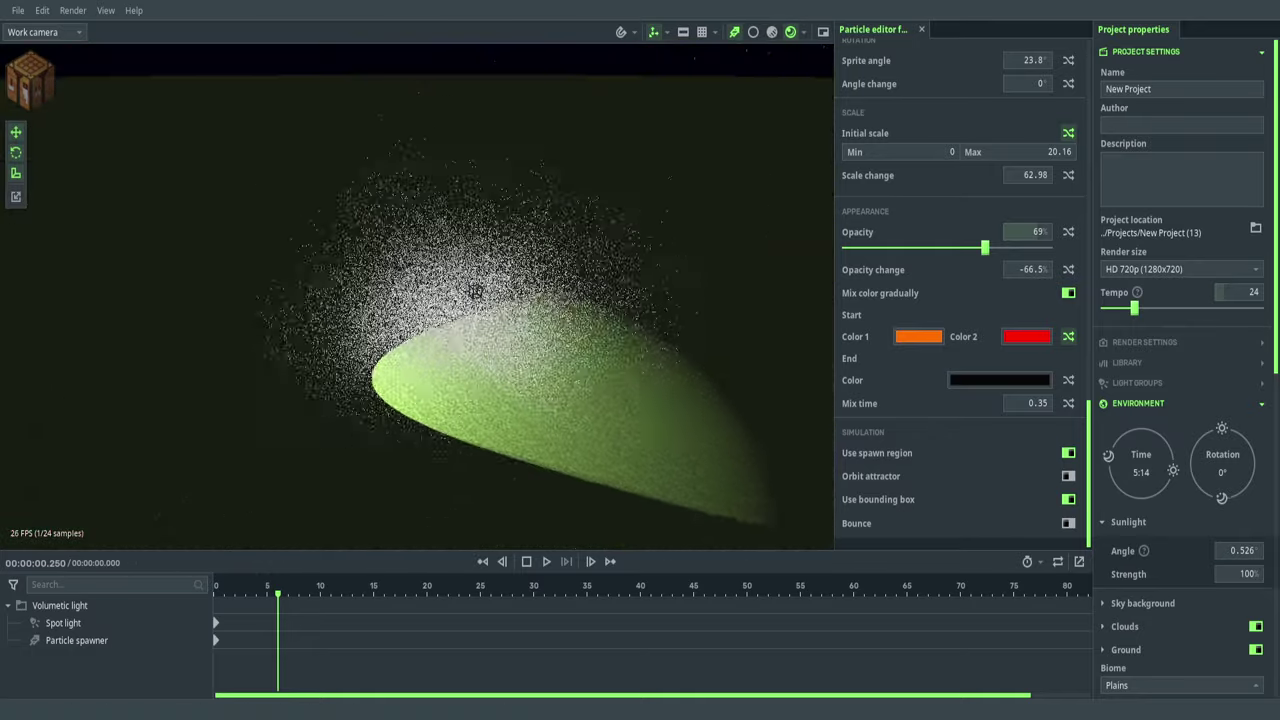
middle_click_drag(523, 306, 455, 140)
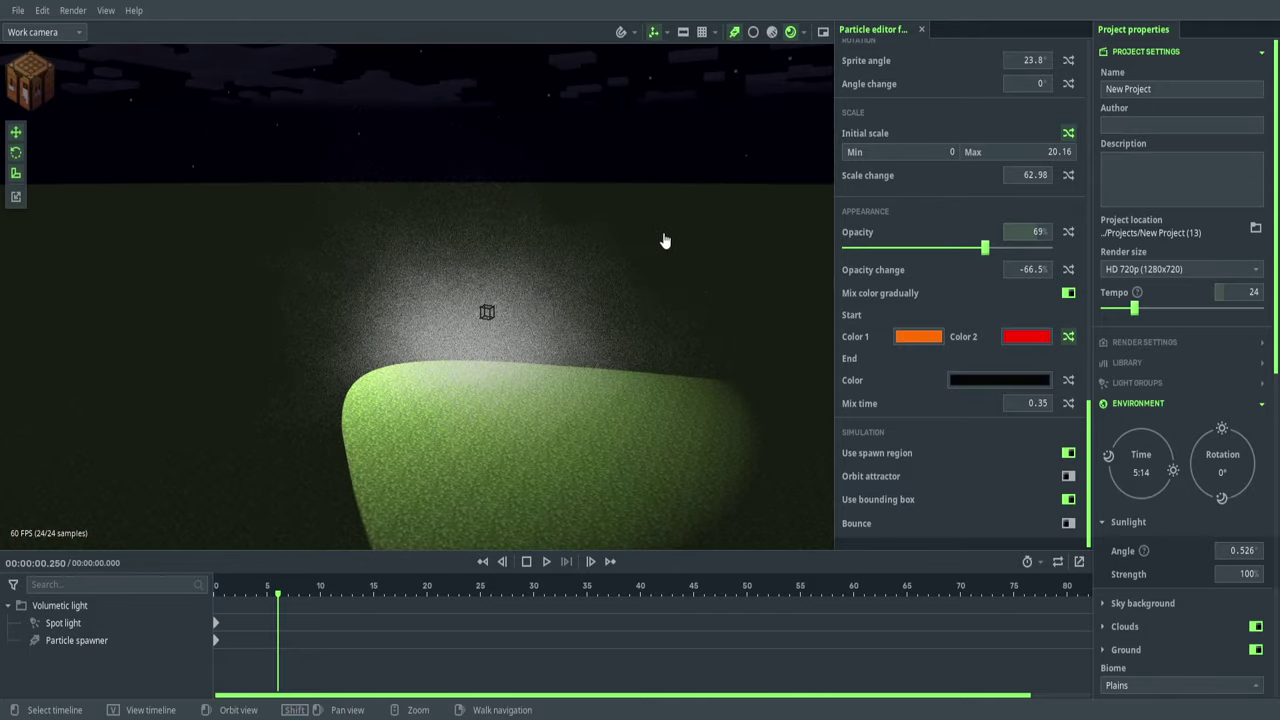
left_click_drag(665, 241, 728, 310)
scroll(665, 241, "up", 4)
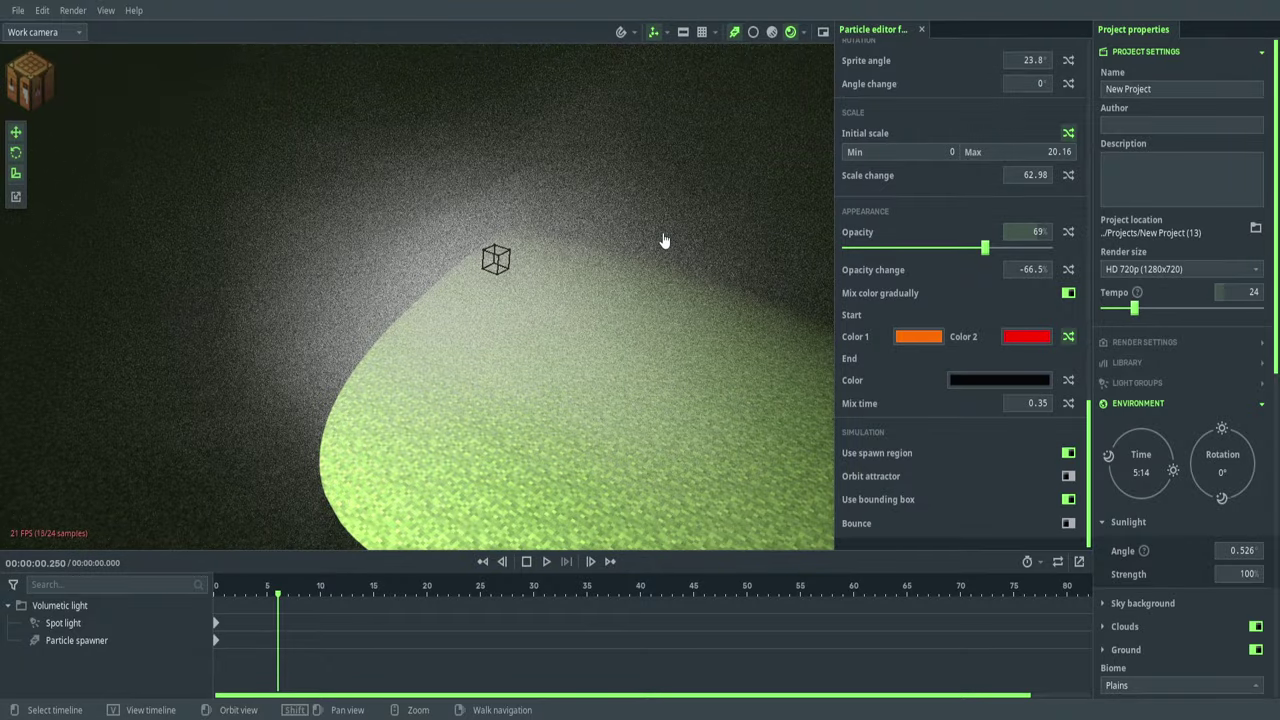
- Delete the Volumetric light folder with its spot light and particle spawner from the timeline
left_click(70, 640)
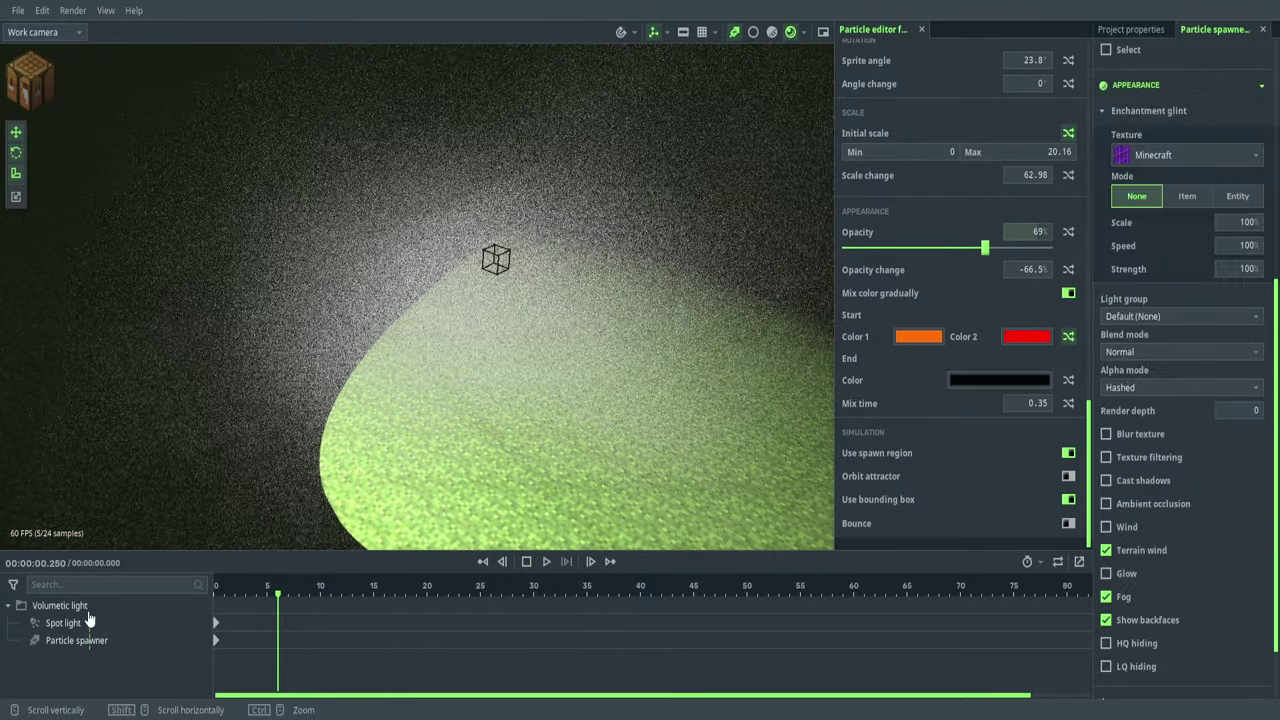
right_click(88, 618)
left_click(80, 609)
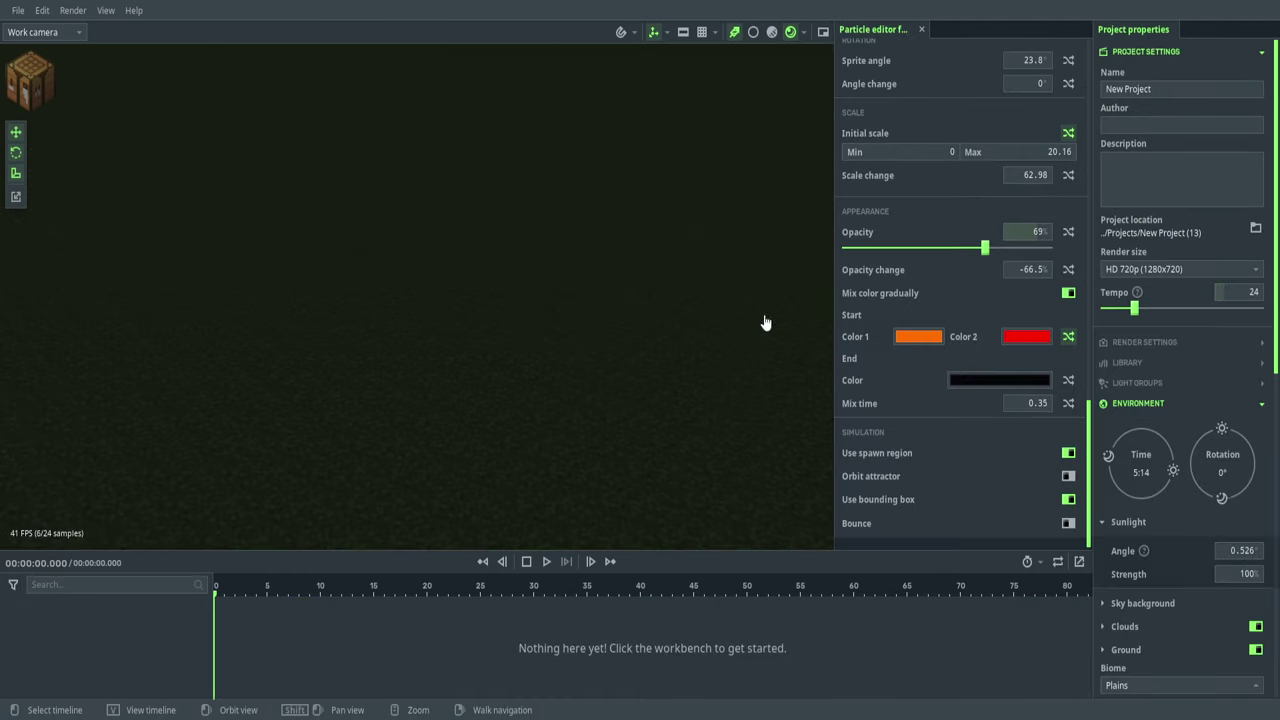
- Create a cone shape with the mapped cone texture and turn on glow for it
left_click(30, 80)
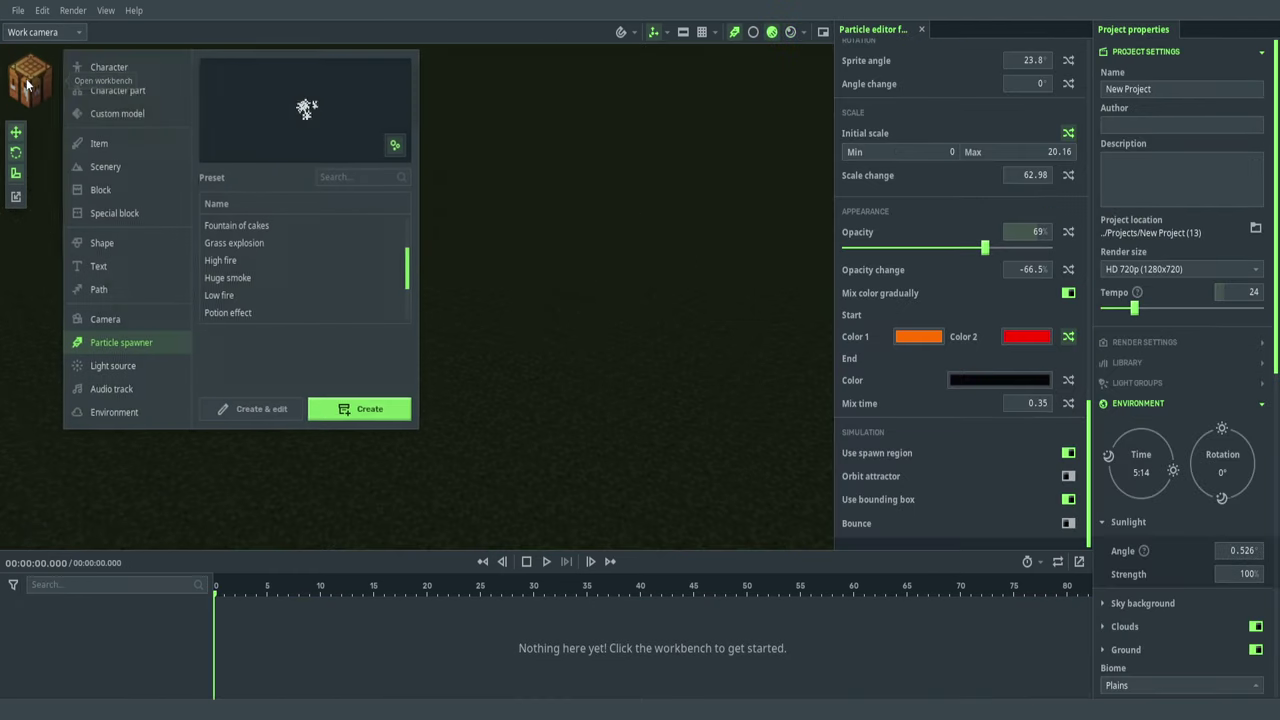
left_click(118, 213)
left_click(103, 243)
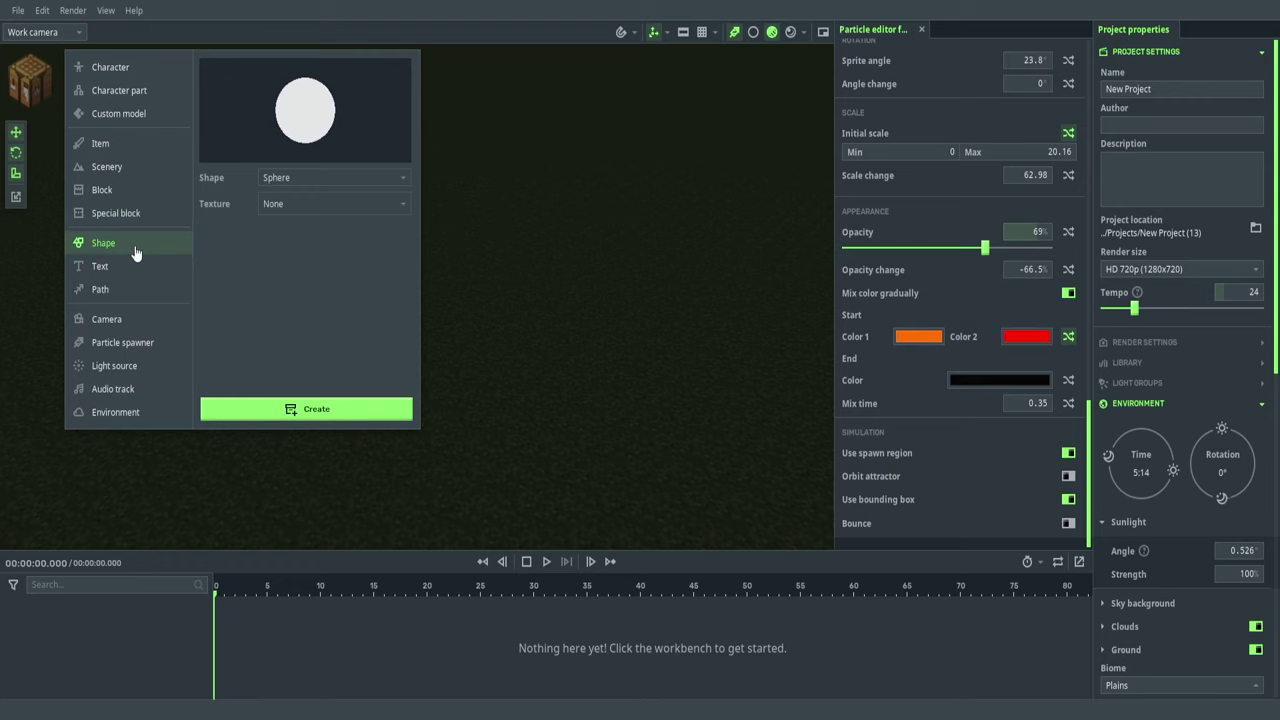
left_click(275, 180)
left_click(274, 215)
left_click(276, 204)
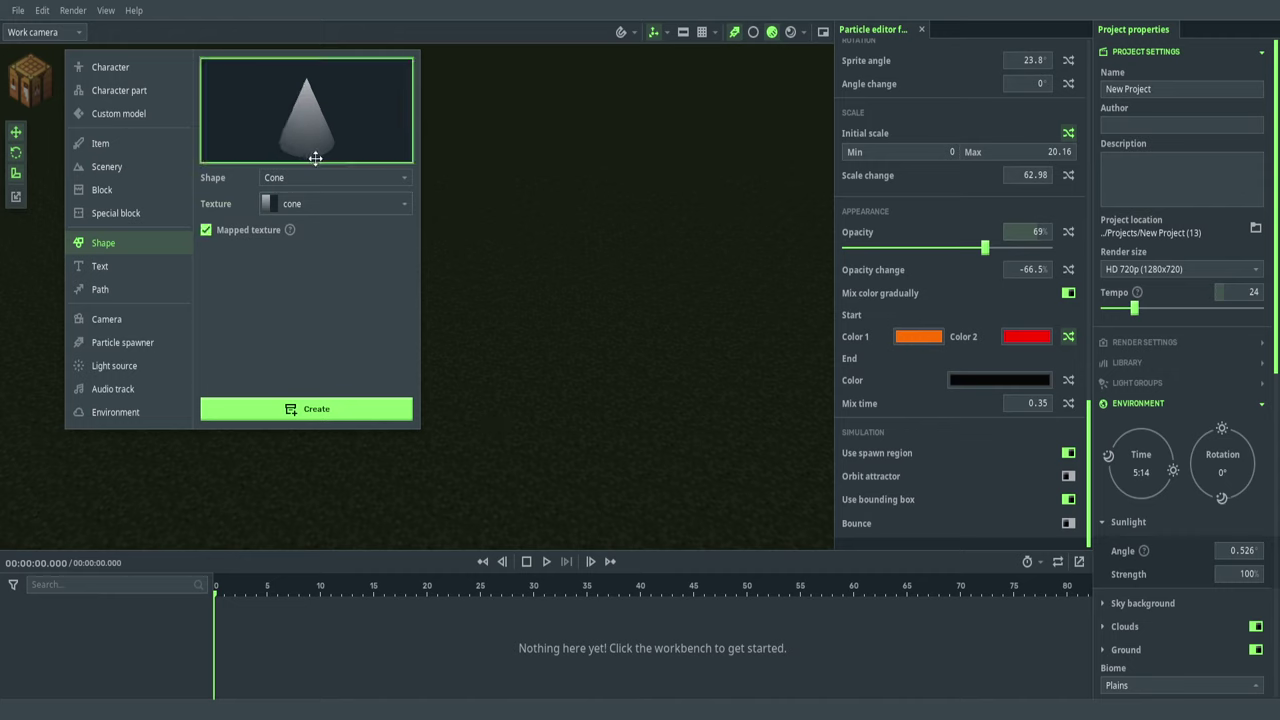
left_click_drag(315, 158, 327, 92)
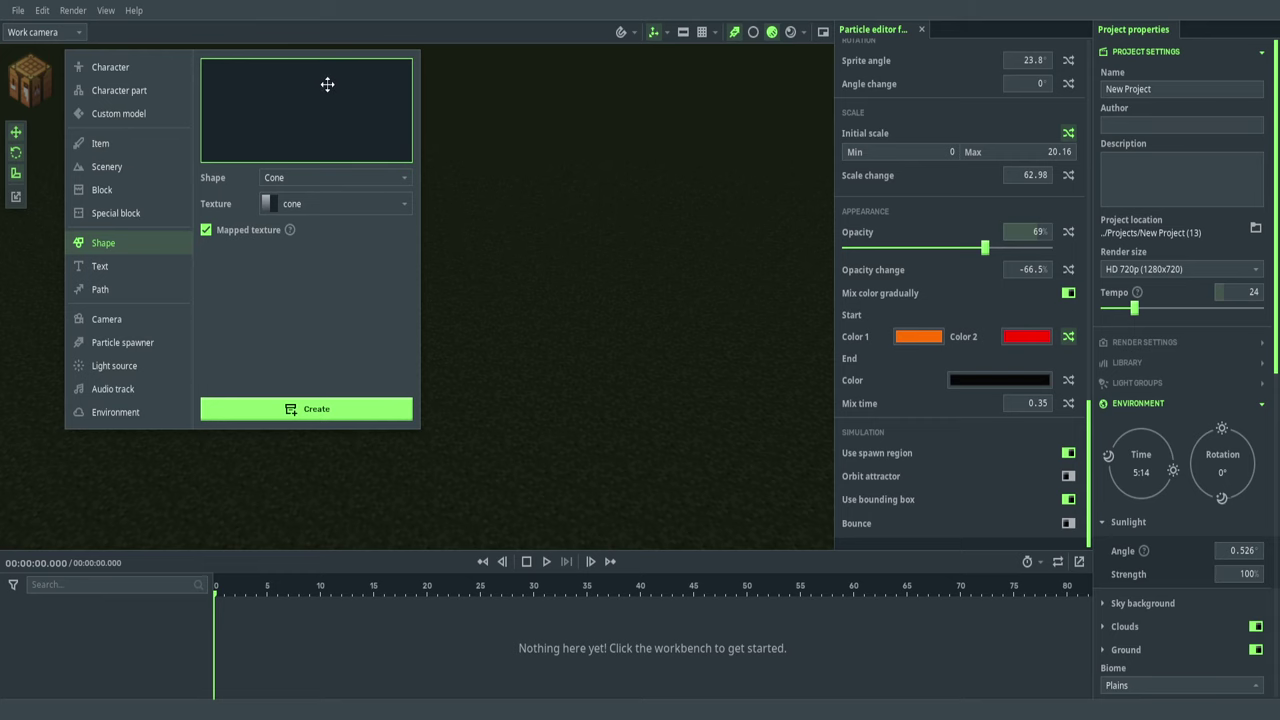
left_click(329, 408)
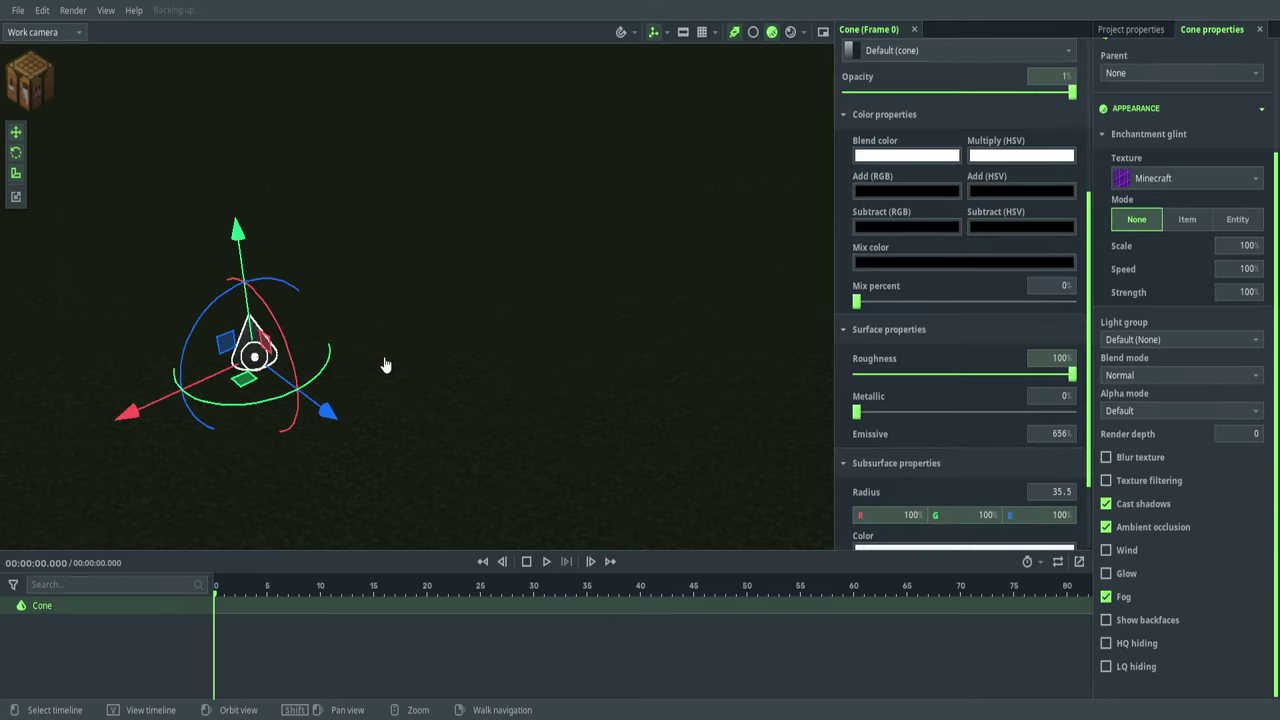
left_click(1131, 577)
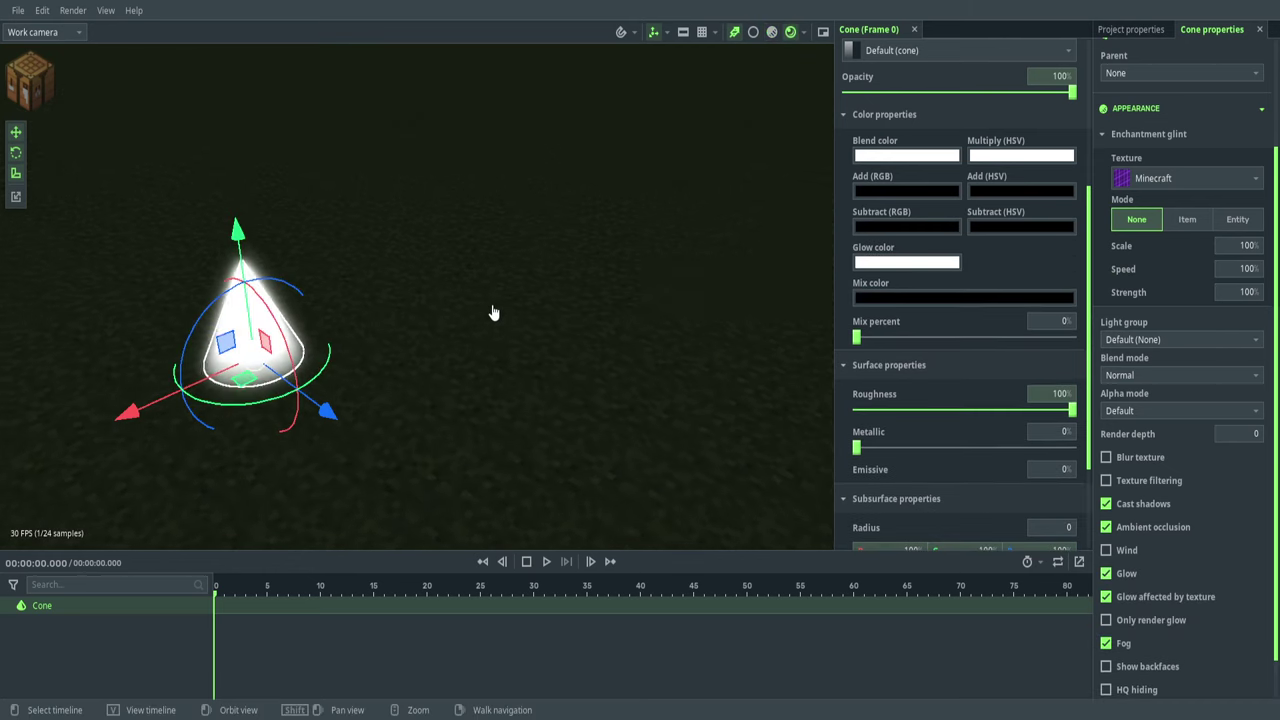